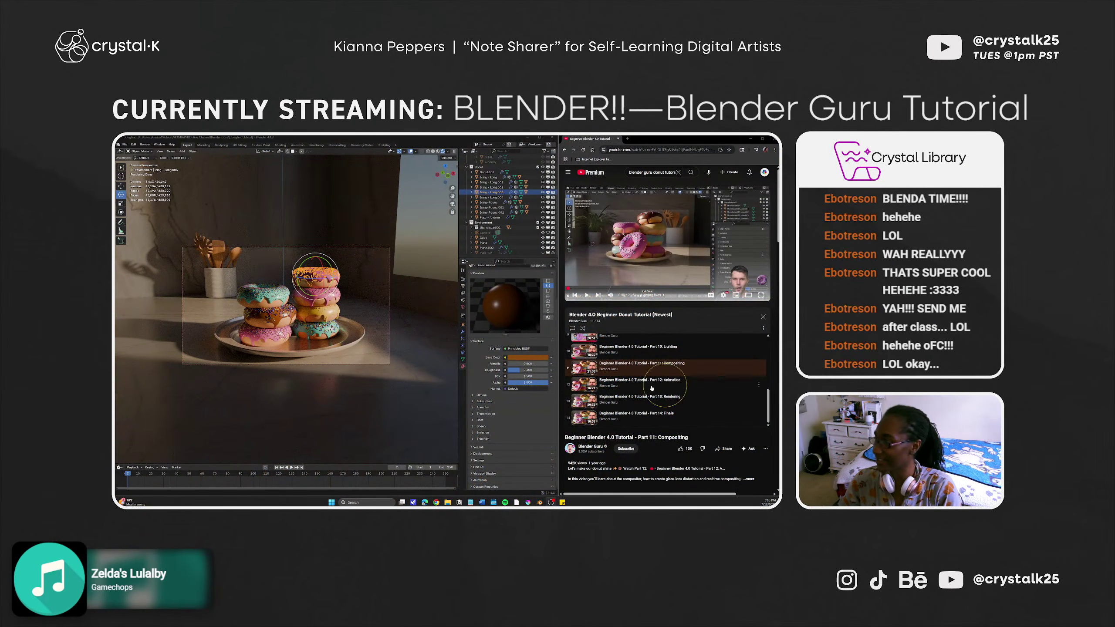
pyautogui.click(444, 254)
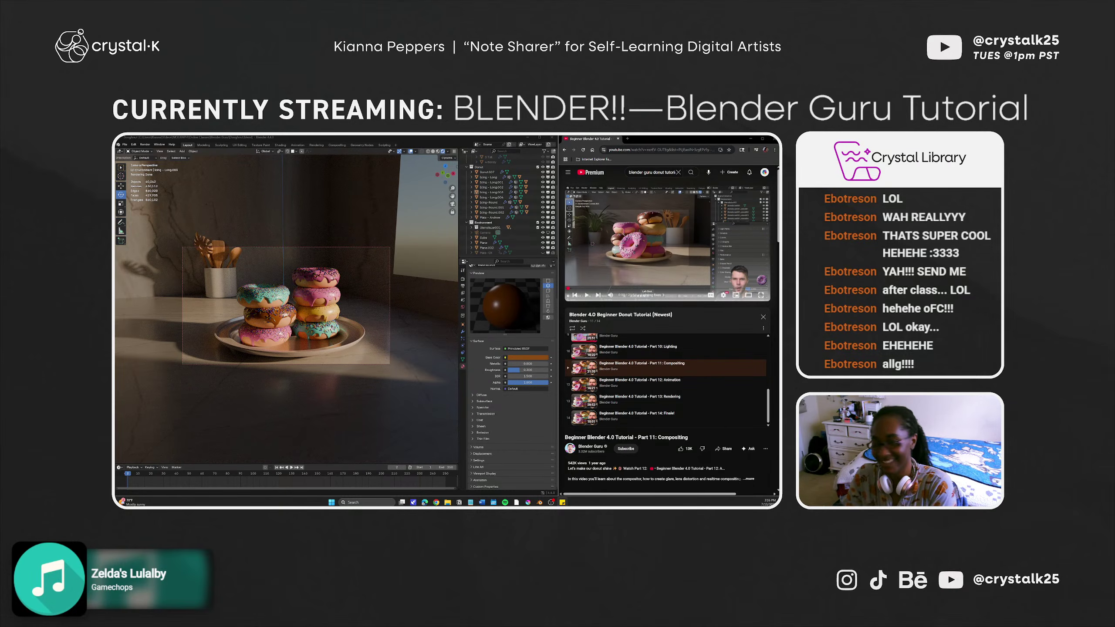
pyautogui.write('TJ')
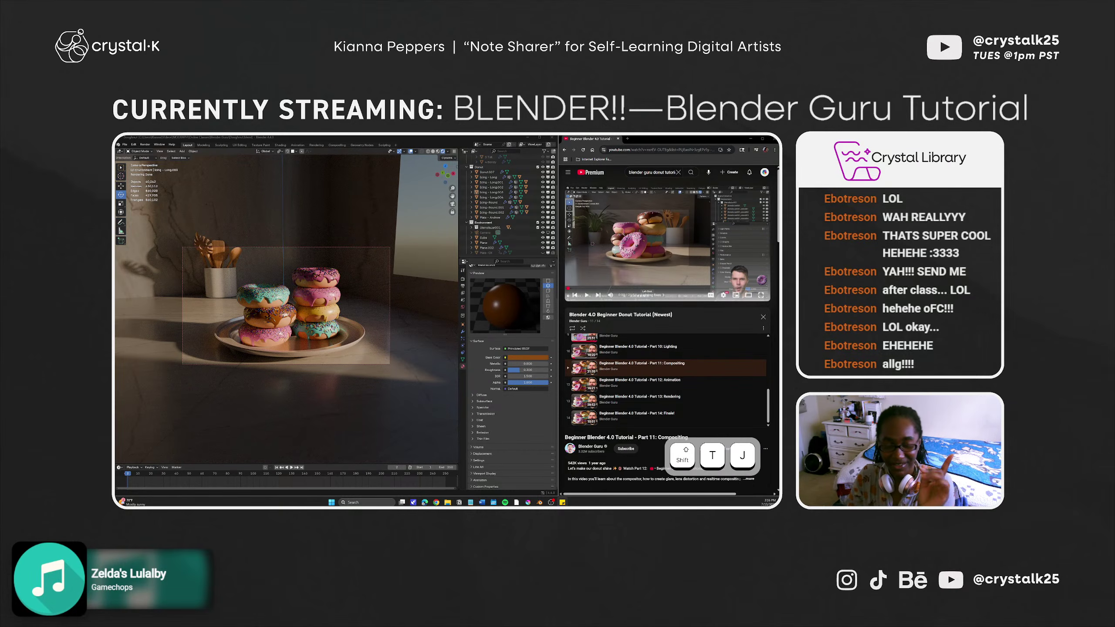
pyautogui.hotkey('shift', 't')
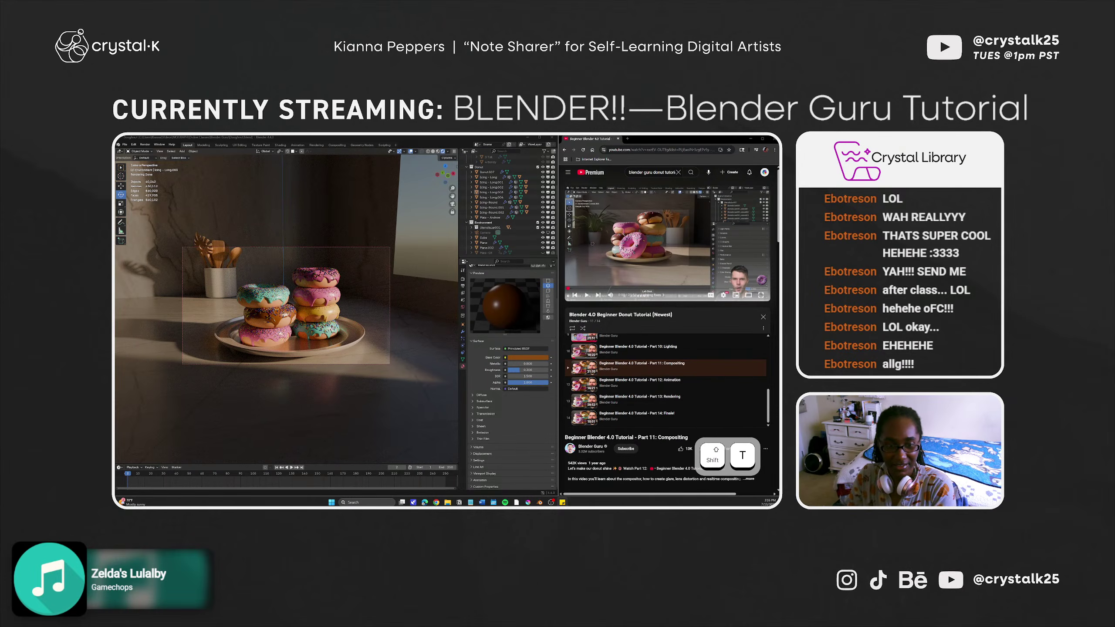
pyautogui.write('BO')
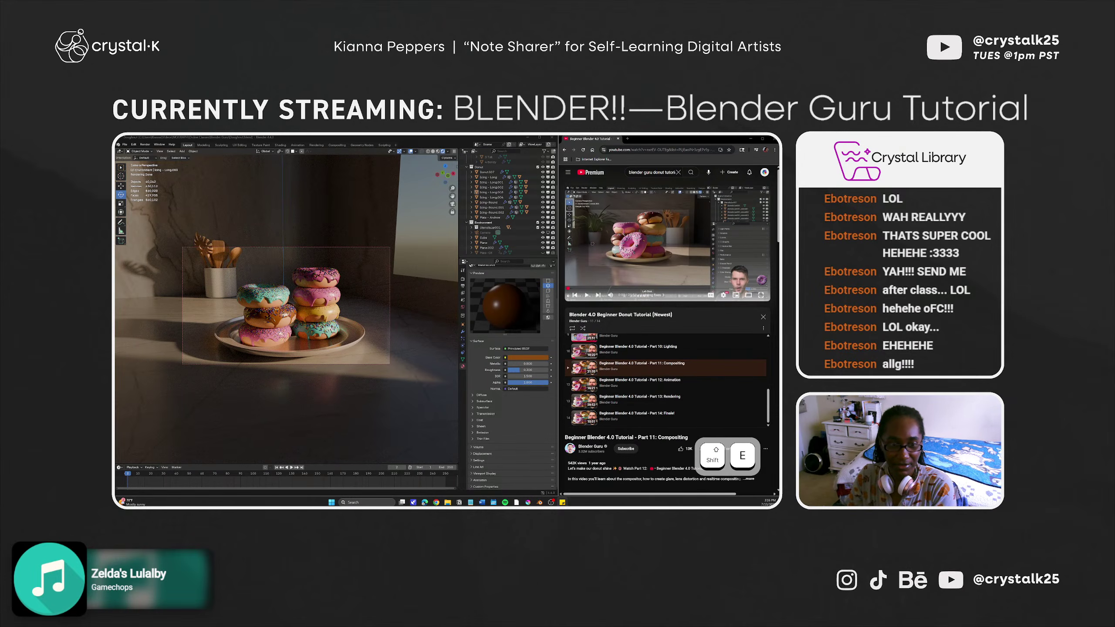
pyautogui.hotkey('ctrl', 'Left')
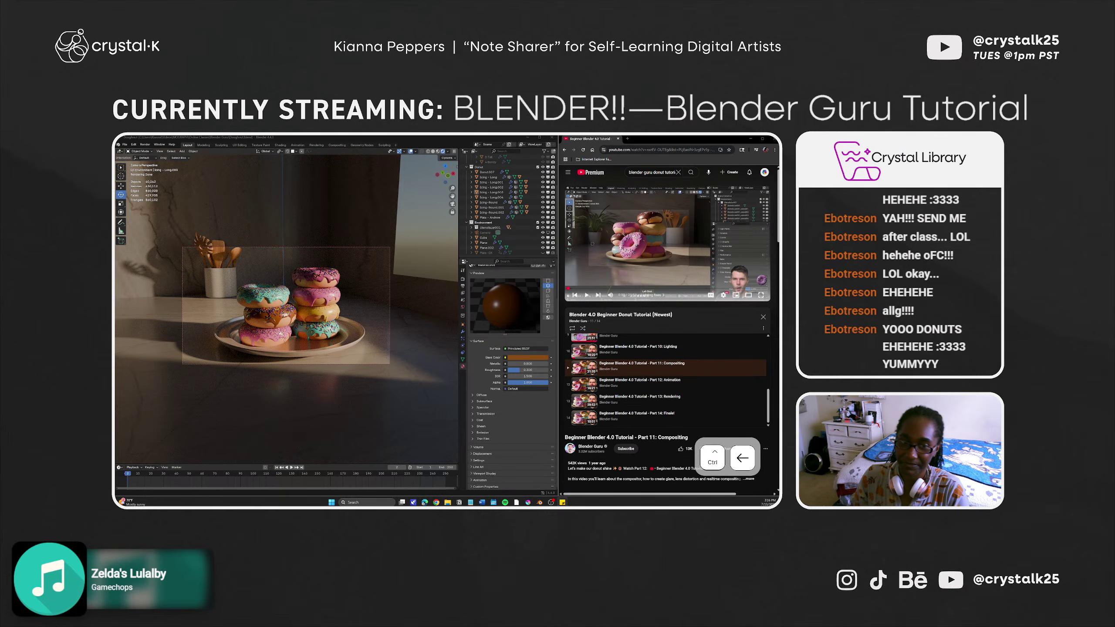
pyautogui.press('shift')
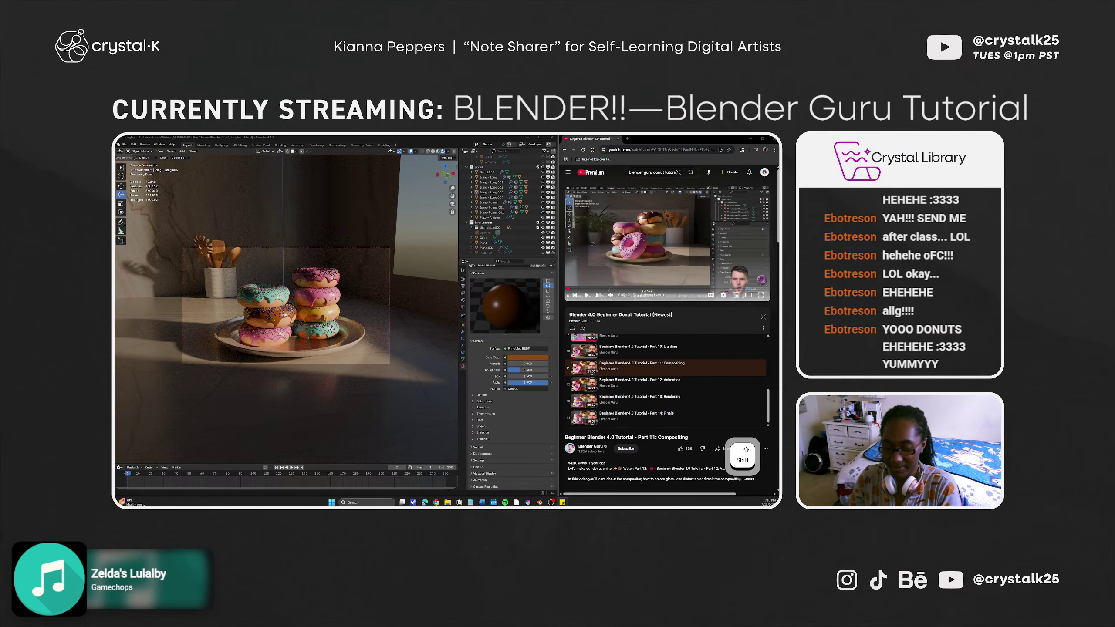
pyautogui.hotkey('shift', 'm')
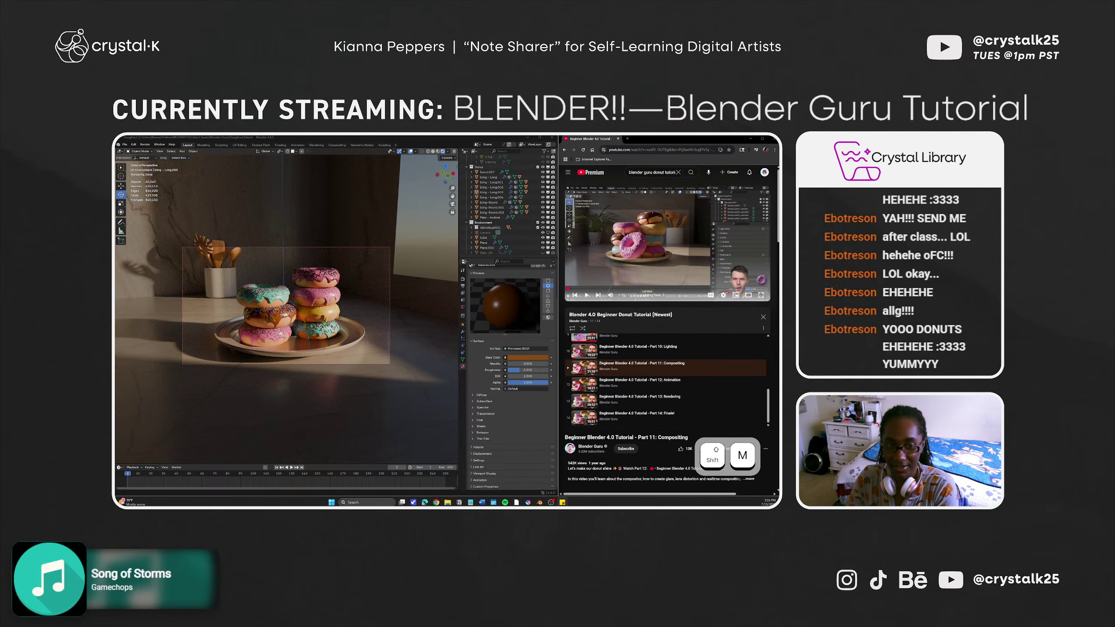
pyautogui.hotkey('shift', 'BackSpace')
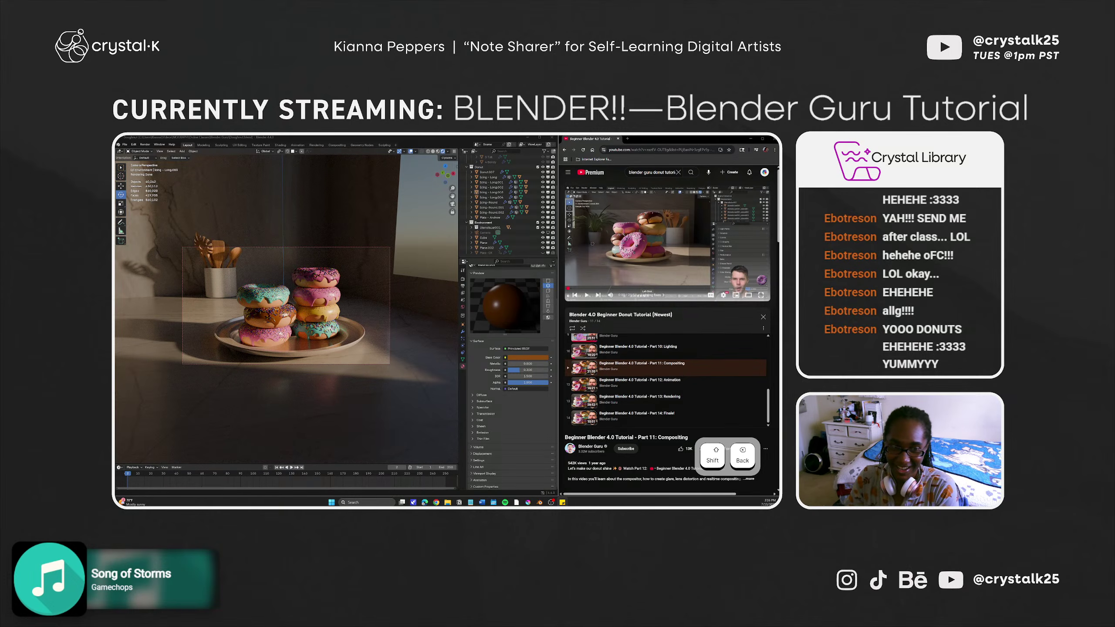
pyautogui.hotkey('shift', 'n')
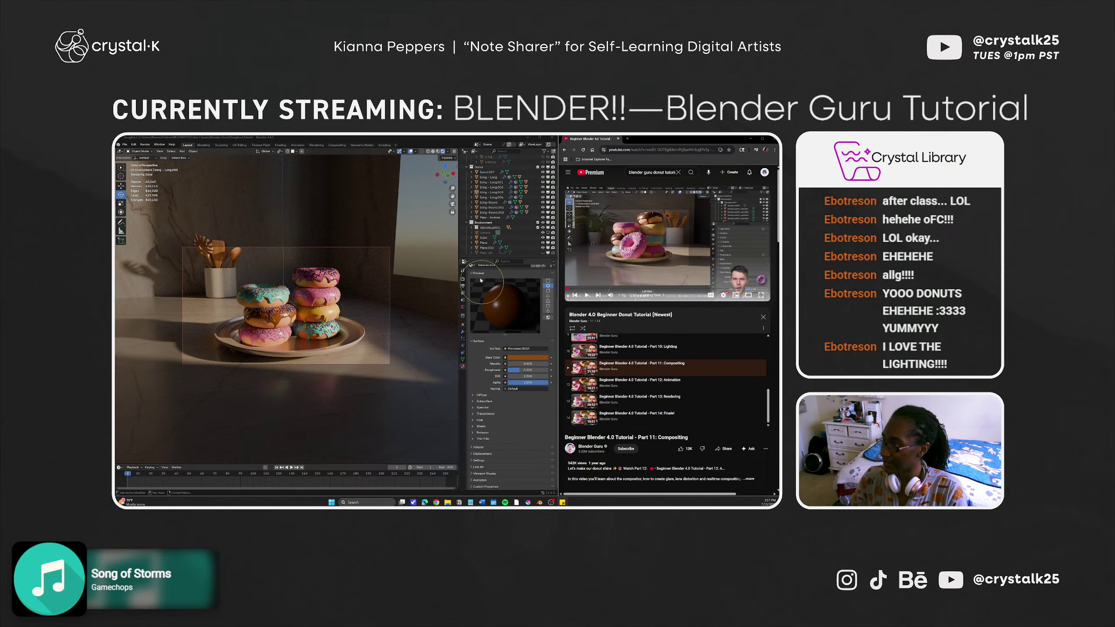
# Adjust the sun rotation of the world's sky texture to change how sunlight falls across the wall and donuts.
pyautogui.click(479, 222)
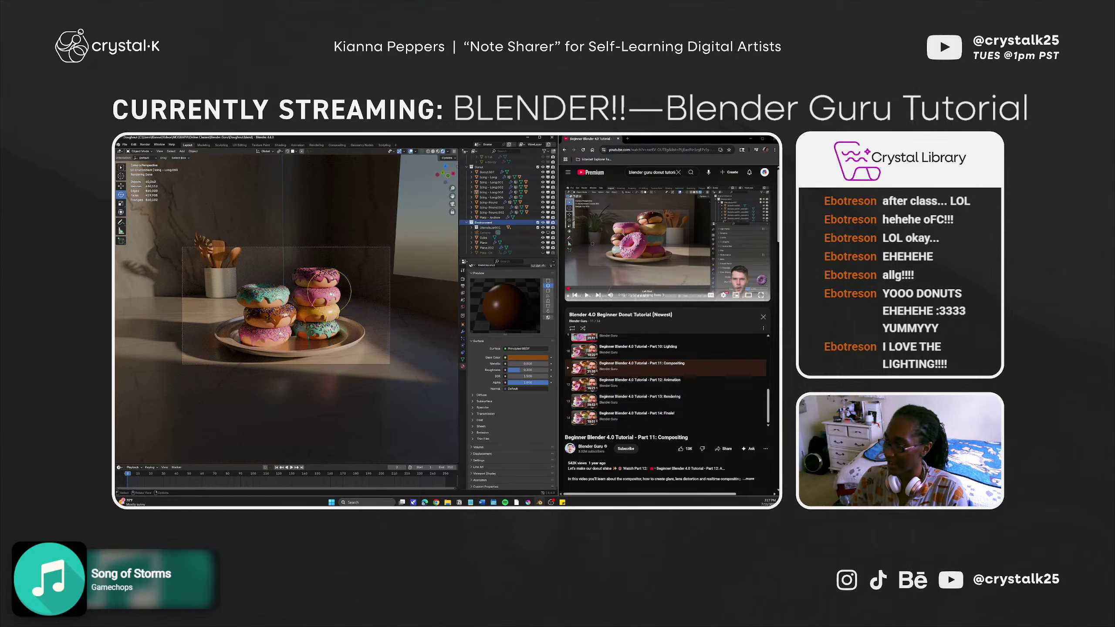
pyautogui.click(462, 307)
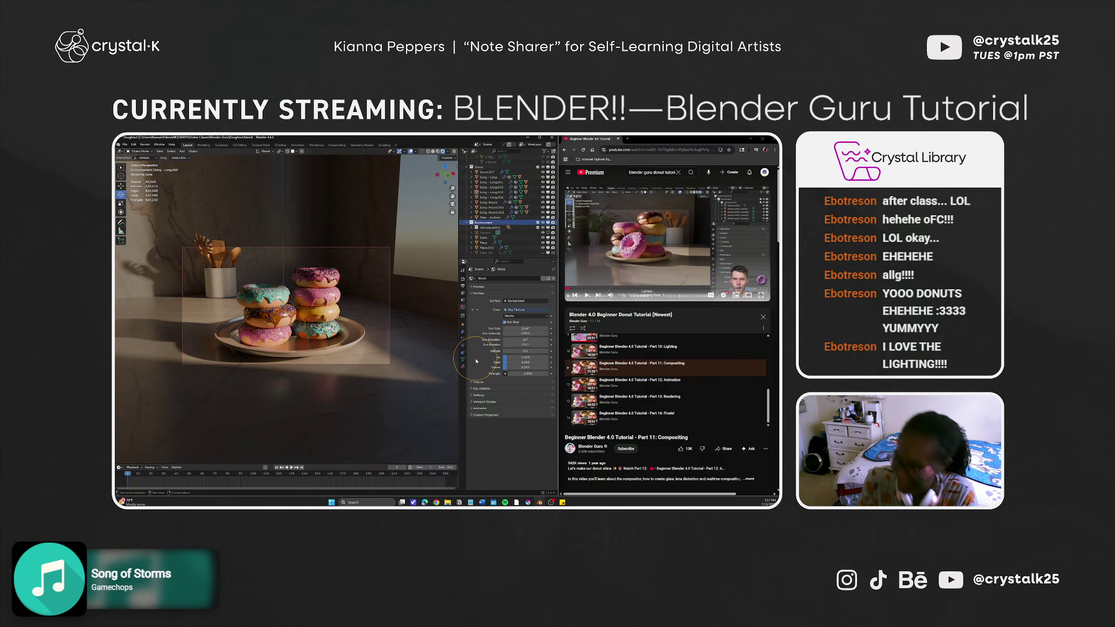
pyautogui.moveTo(511, 345)
pyautogui.mouseDown()
pyautogui.moveTo(501, 346)
pyautogui.moveTo(514, 345)
pyautogui.mouseUp()
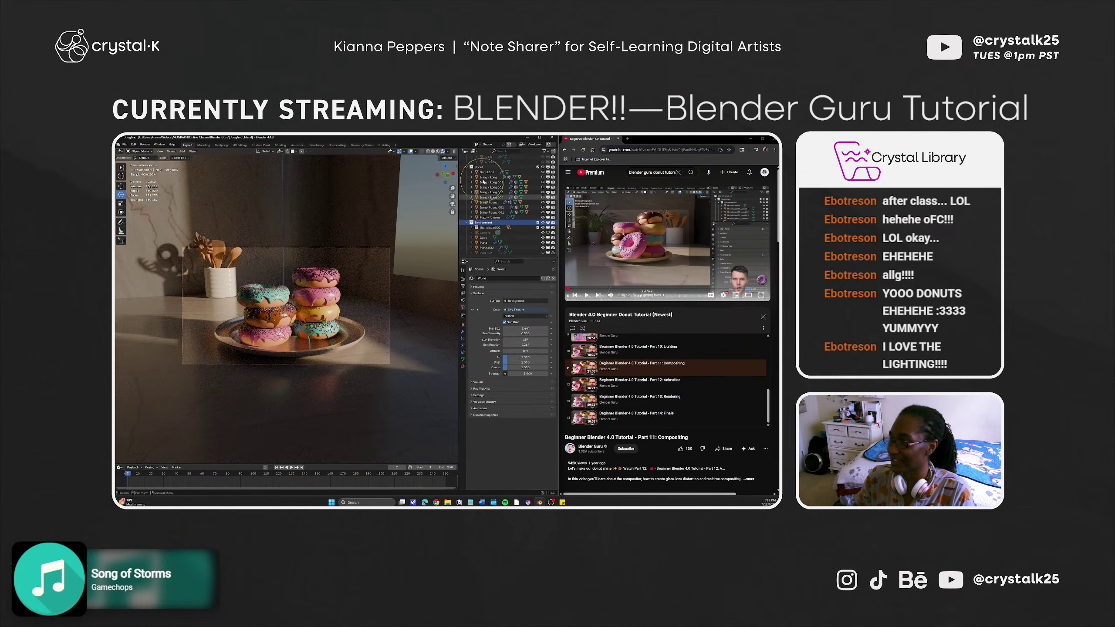
pyautogui.click(464, 366)
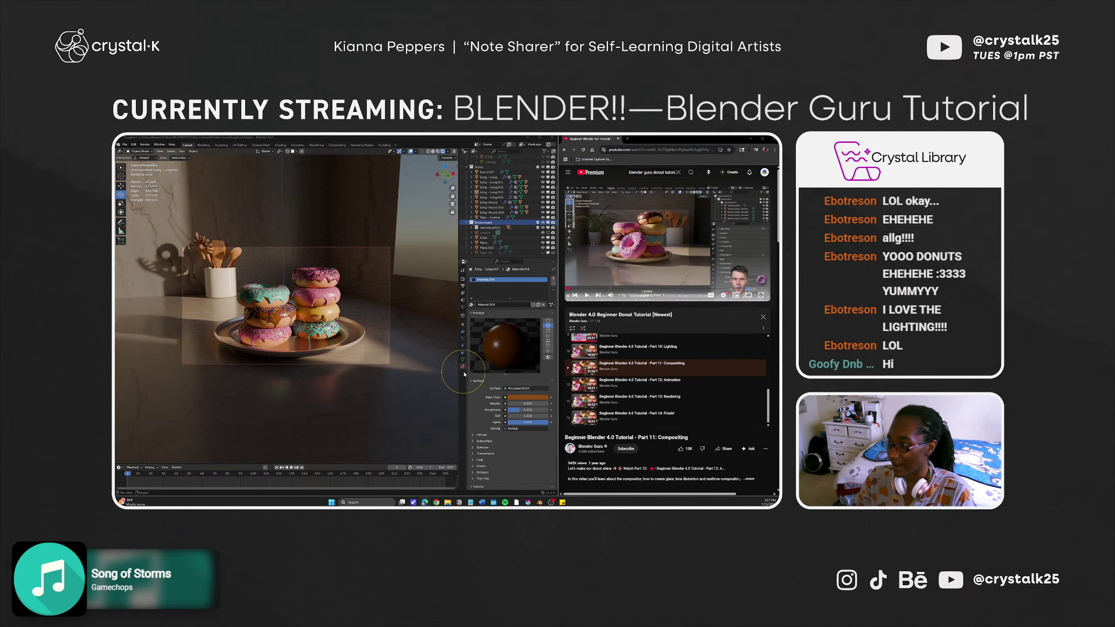
pyautogui.click(462, 307)
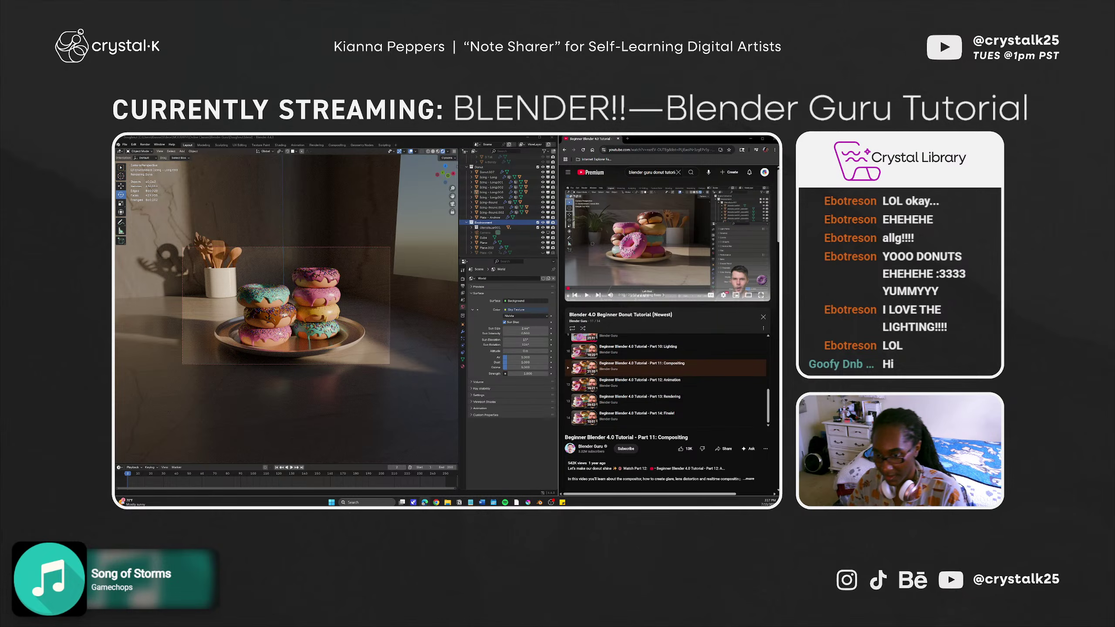
pyautogui.hotkey('shift', 'Home')
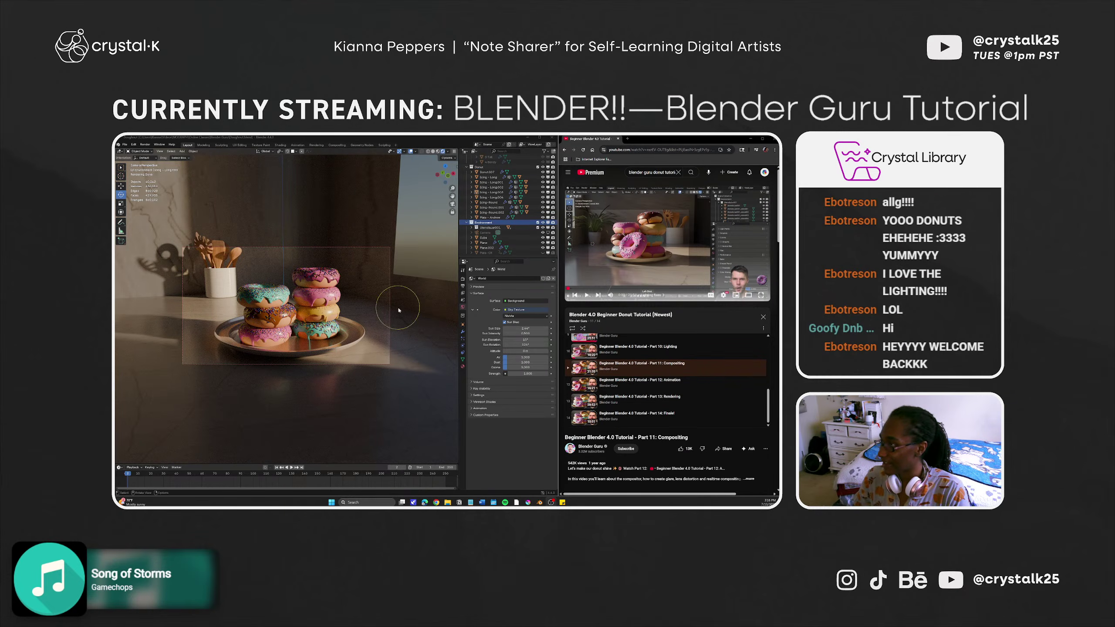
# Inspect the stacked donuts up close in the rendered view and look over the scene in the Texture Paint workspace.
pyautogui.click(345, 310)
pyautogui.scroll(5, 346, 303)
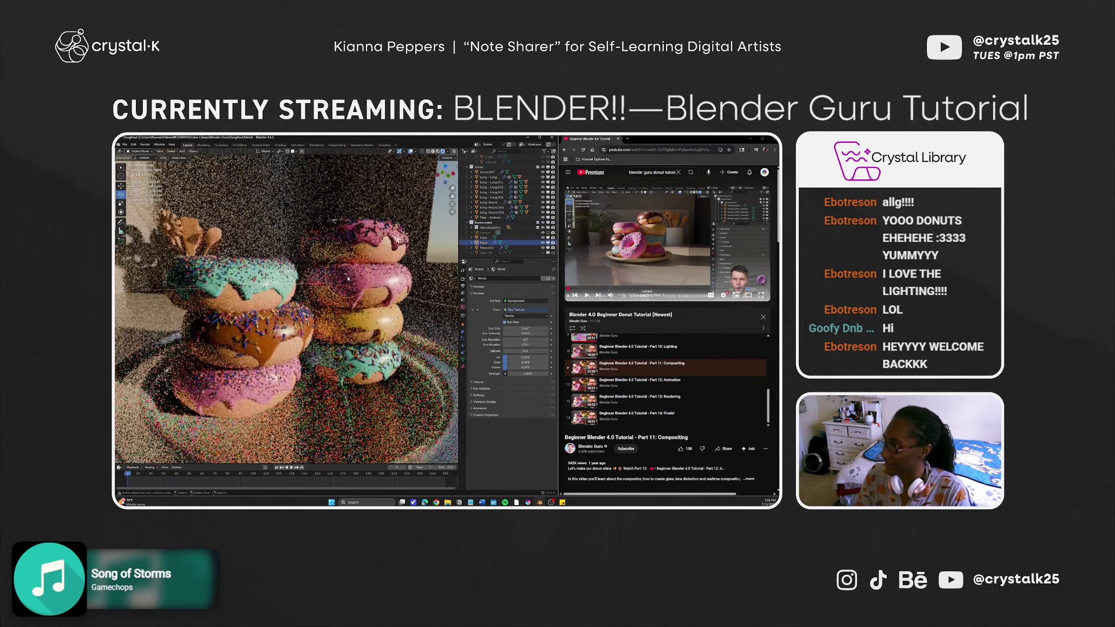
pyautogui.scroll(5, 350, 278)
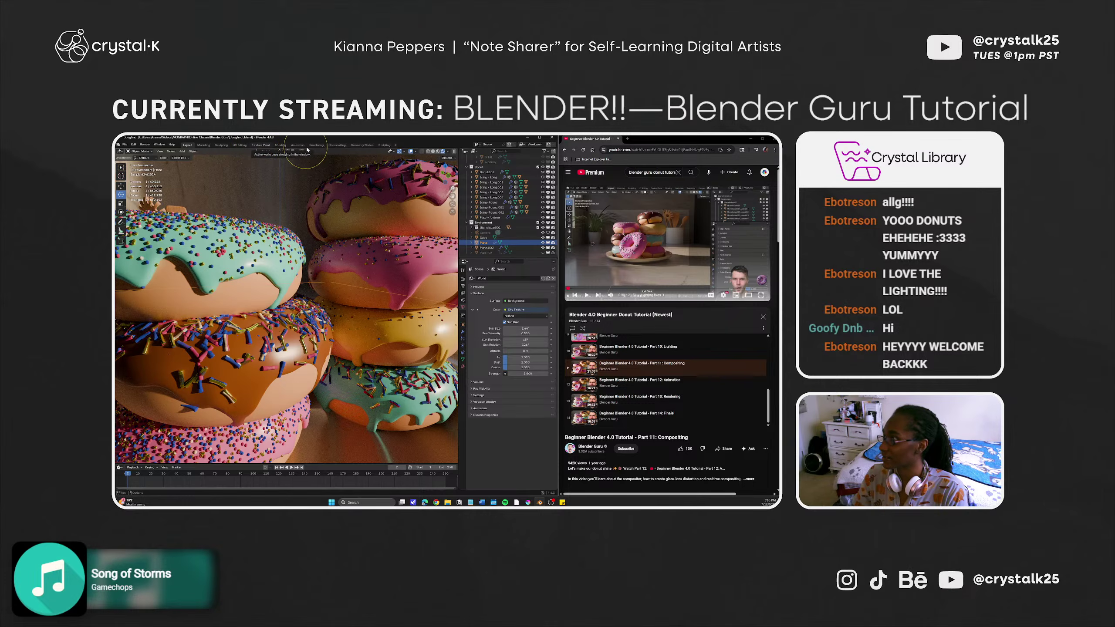
pyautogui.click(260, 145)
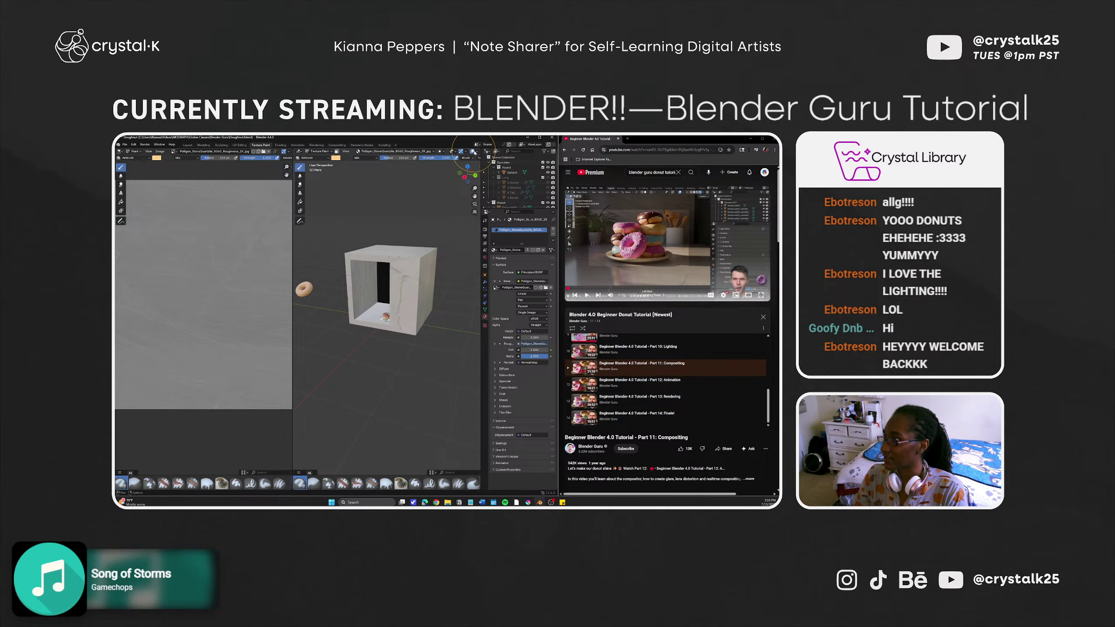
pyautogui.scroll(-3, 474, 152)
pyautogui.click(461, 151)
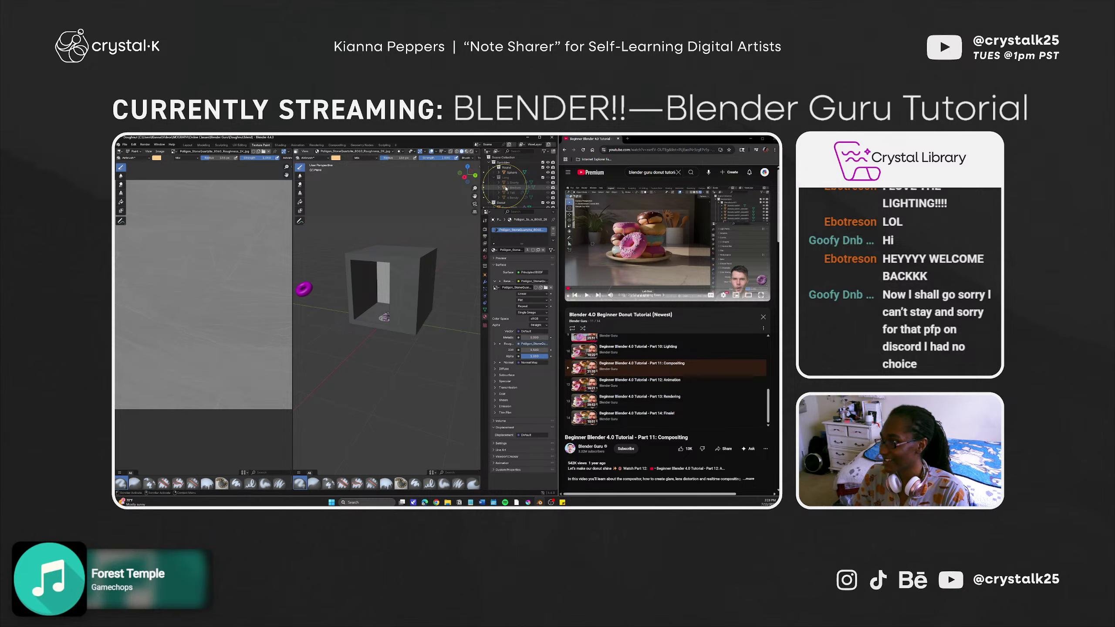
pyautogui.scroll(-4, 518, 185)
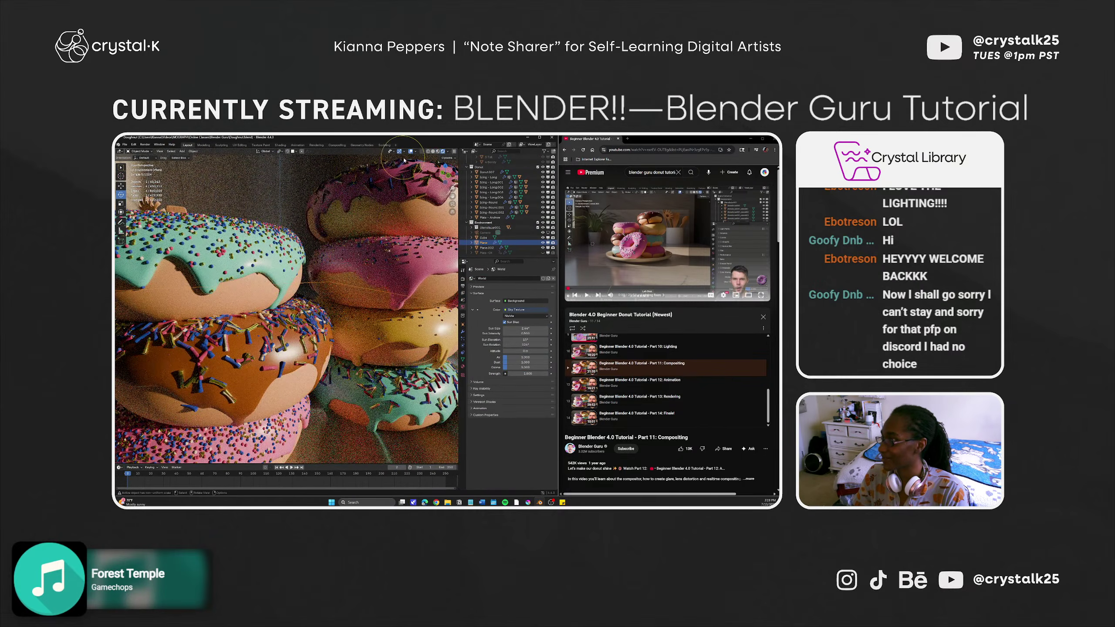
# Show the Layout scene in solid shading and delete the stray donut floating outside the room box.
pyautogui.click(433, 151)
pyautogui.scroll(-3, 284, 290)
pyautogui.scroll(-5, 284, 290)
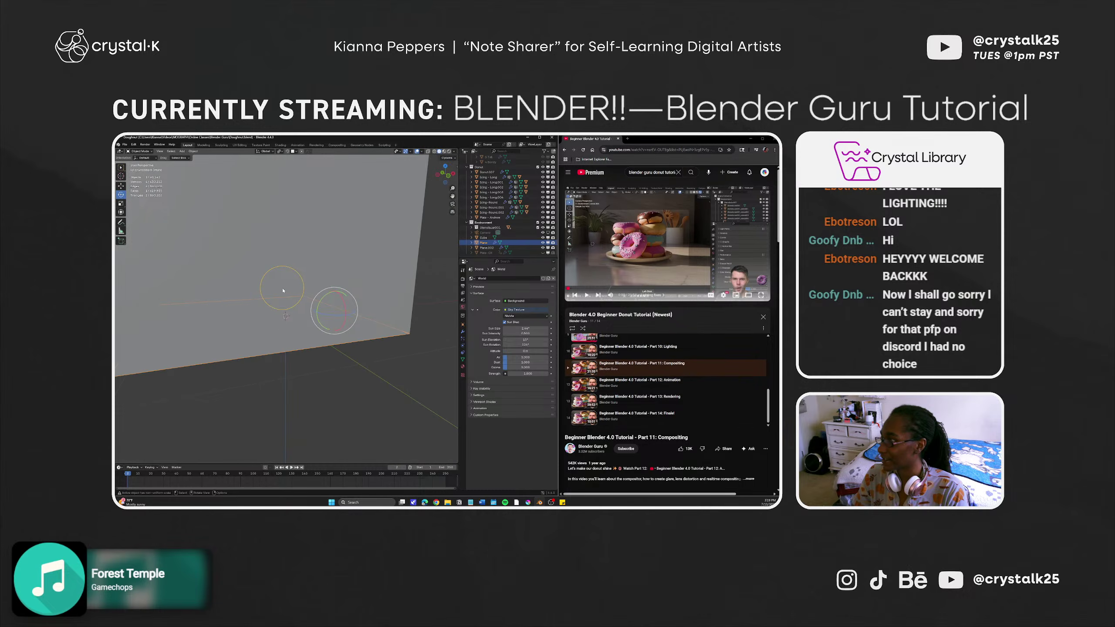
pyautogui.click(343, 281)
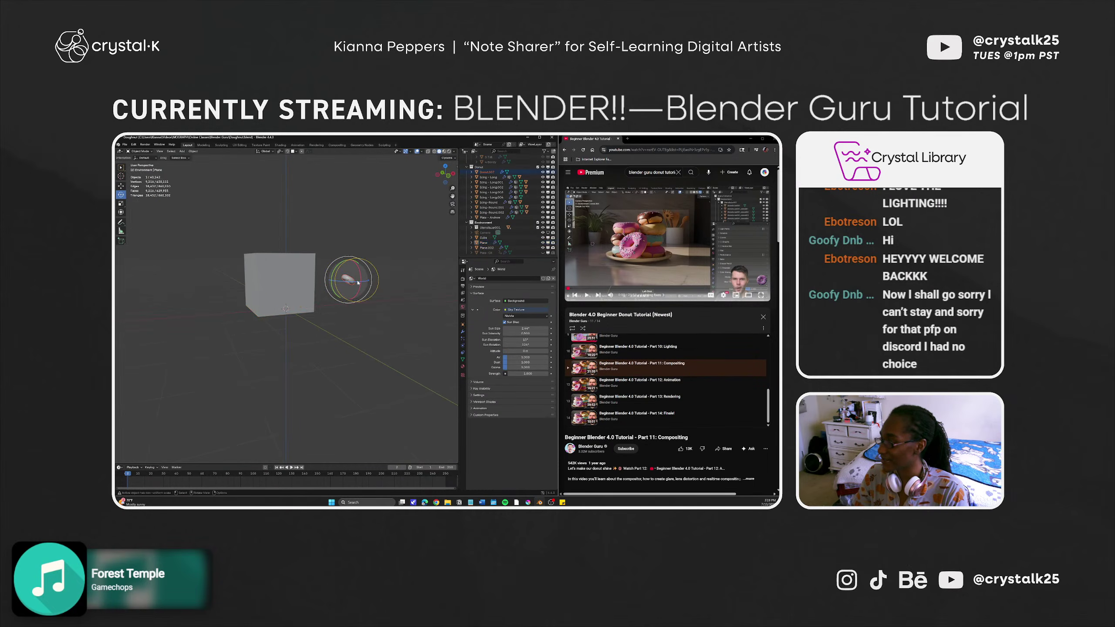
pyautogui.scroll(3, 512, 223)
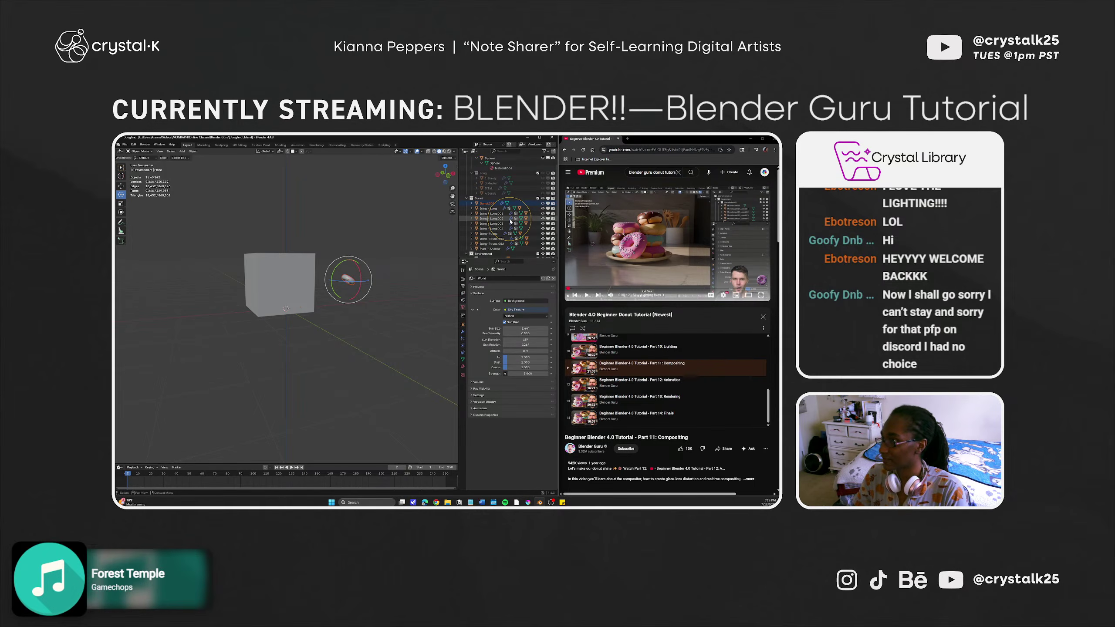
pyautogui.press('Delete')
pyautogui.scroll(10, 319, 273)
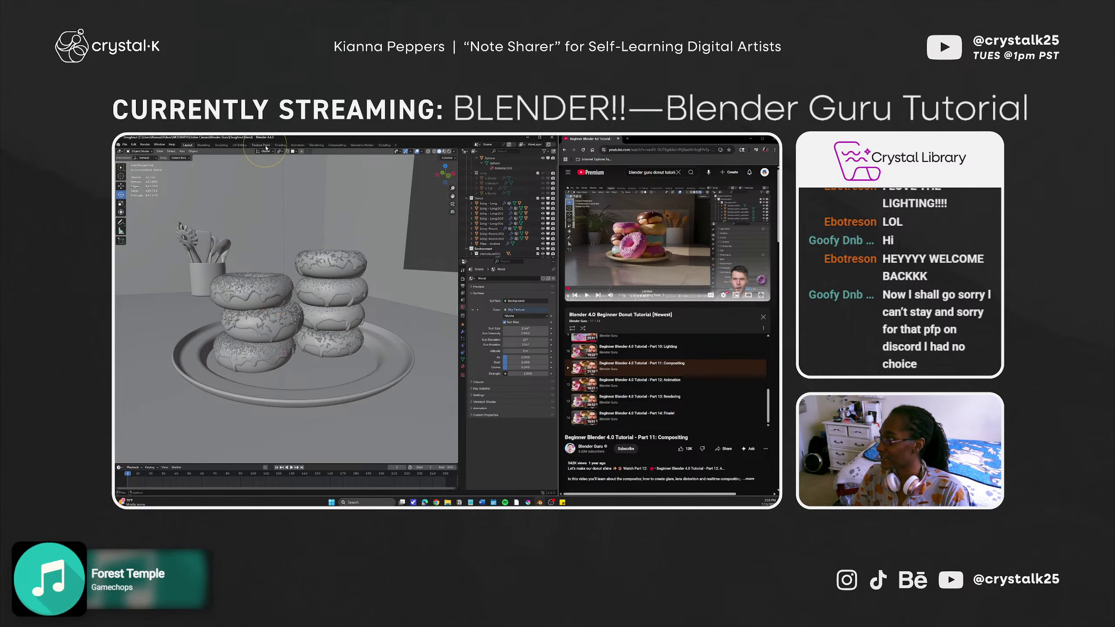
# Open the Shading workspace, enlarge the shader node editor and select the shader node of the stone material.
pyautogui.click(205, 145)
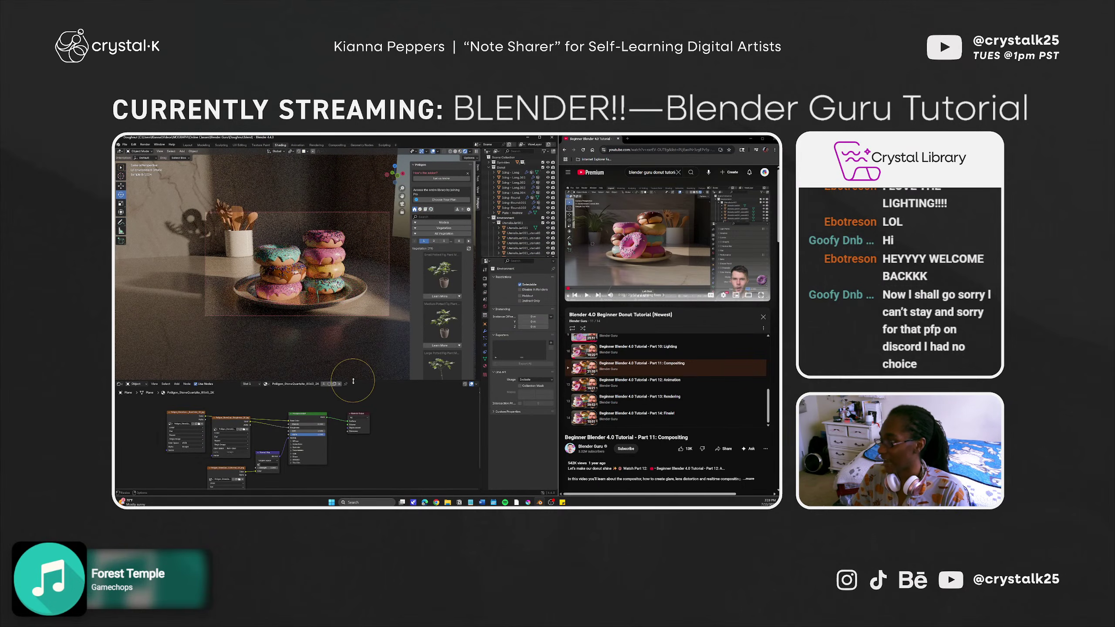
pyautogui.moveTo(352, 381); pyautogui.dragTo(308, 325)
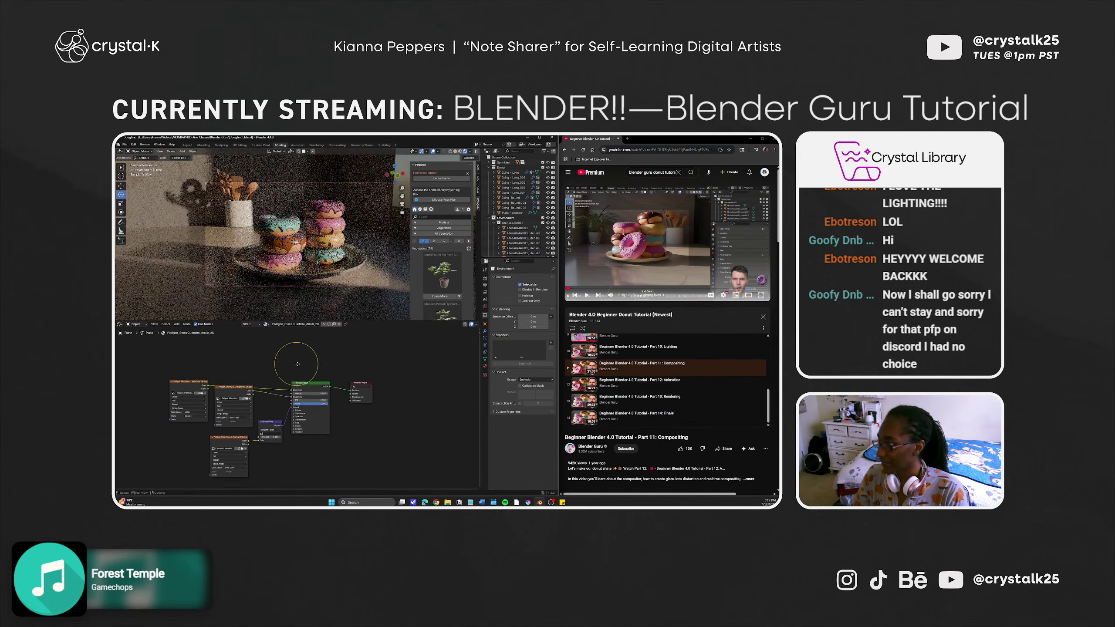
pyautogui.moveTo(297, 364)
pyautogui.mouseDown(button='middle')
pyautogui.moveTo(339, 337)
pyautogui.moveTo(307, 366)
pyautogui.mouseUp(button='middle')
pyautogui.scroll(2, 319, 372)
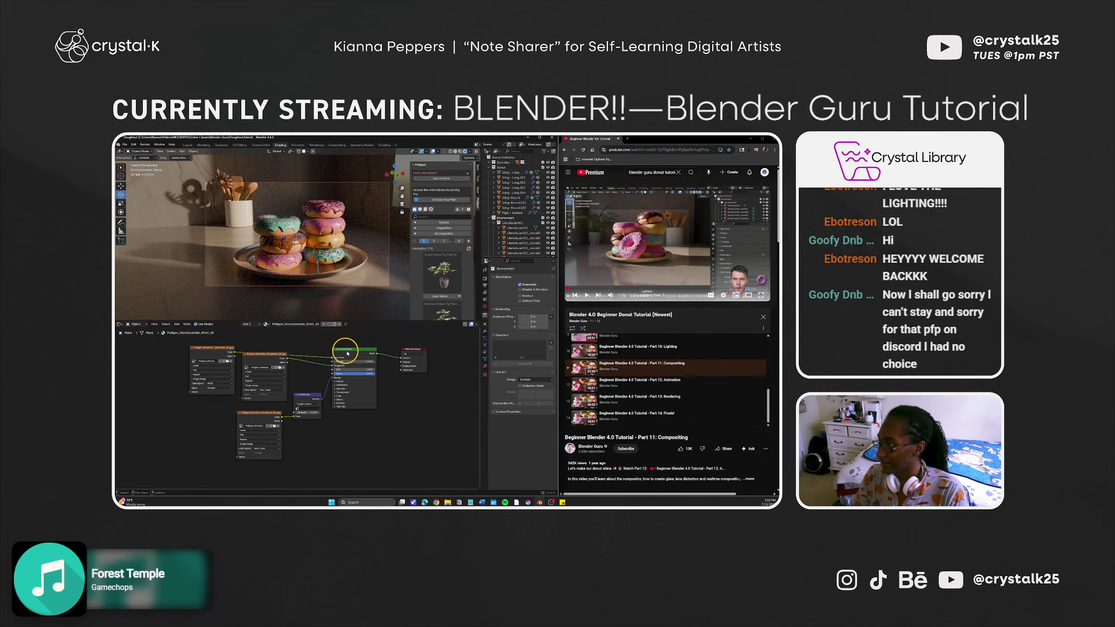
pyautogui.click(346, 352)
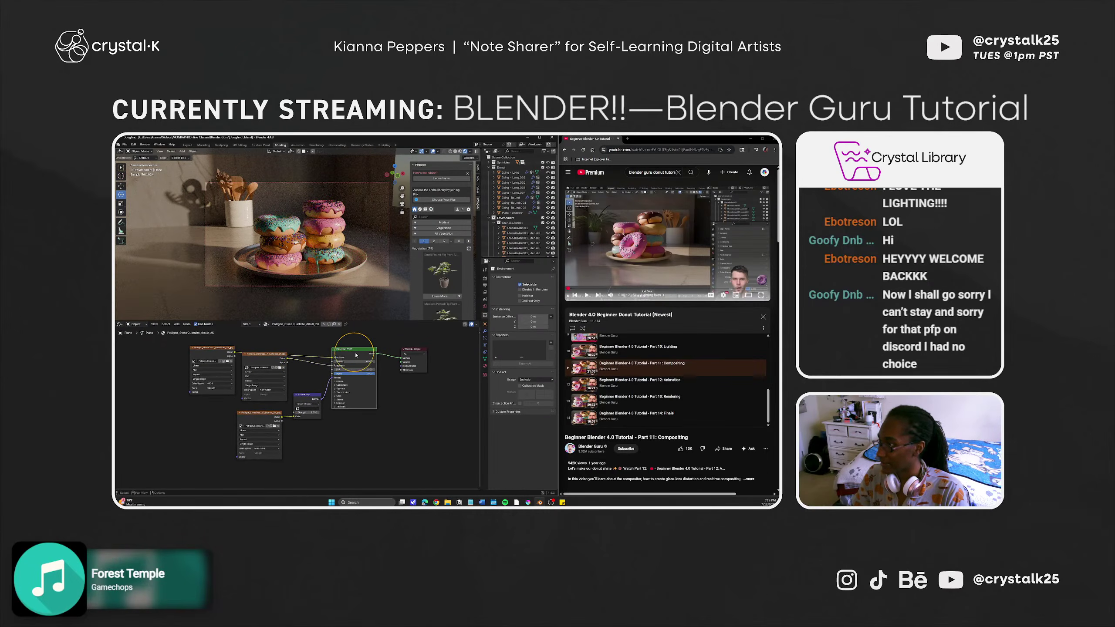
# Examine the material nodes of the teal icing, the sprinkle sphere, the stone counter and the room cube.
pyautogui.click(510, 172)
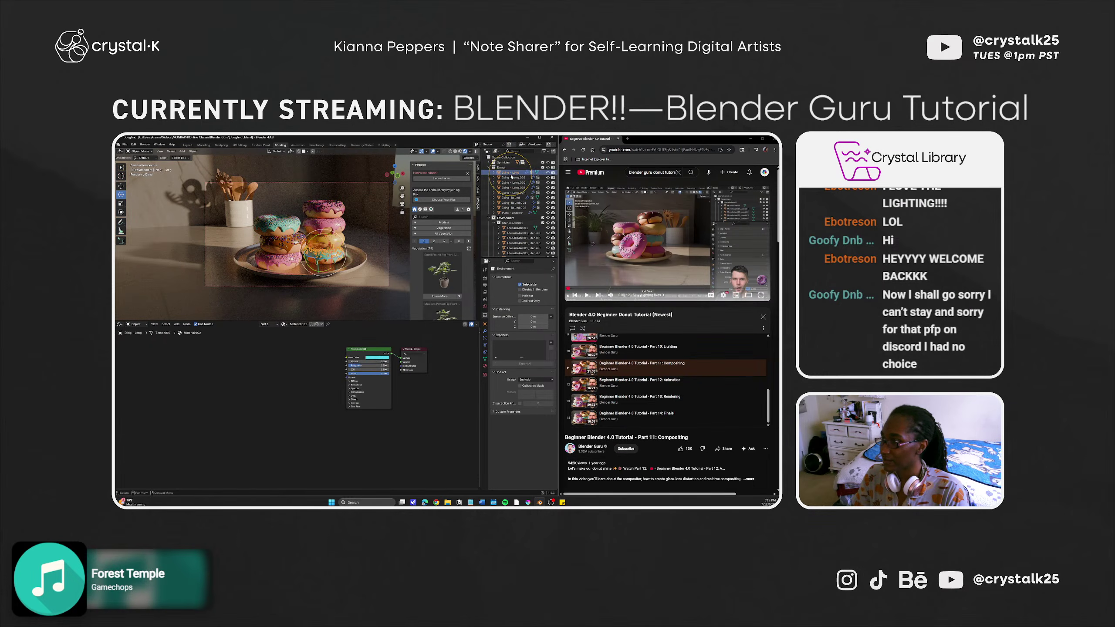
pyautogui.click(503, 162)
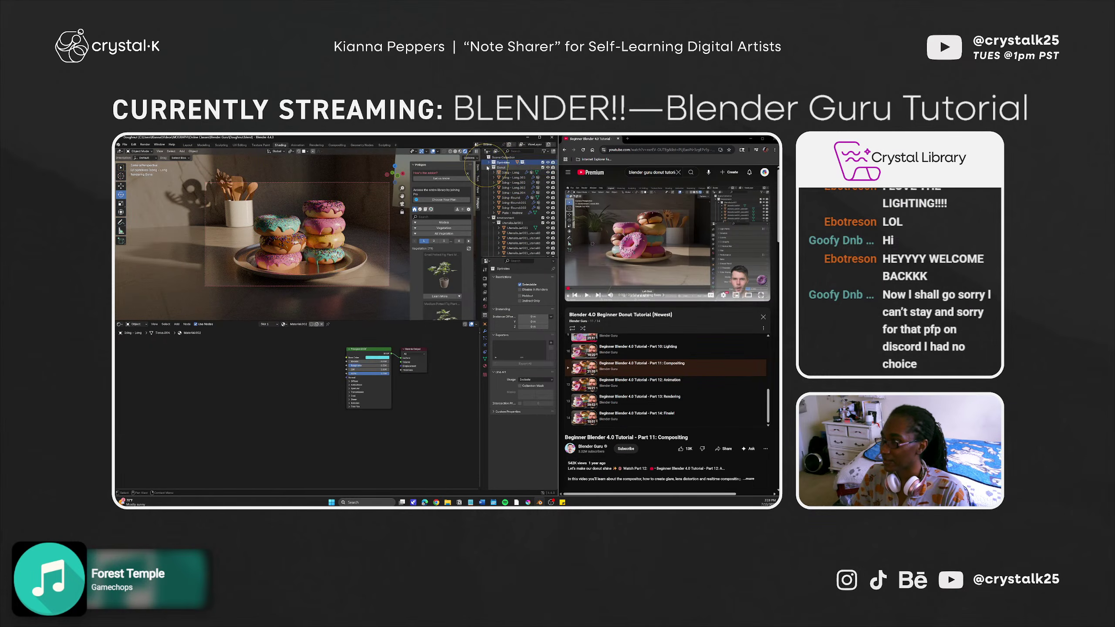
pyautogui.click(283, 324)
pyautogui.click(236, 325)
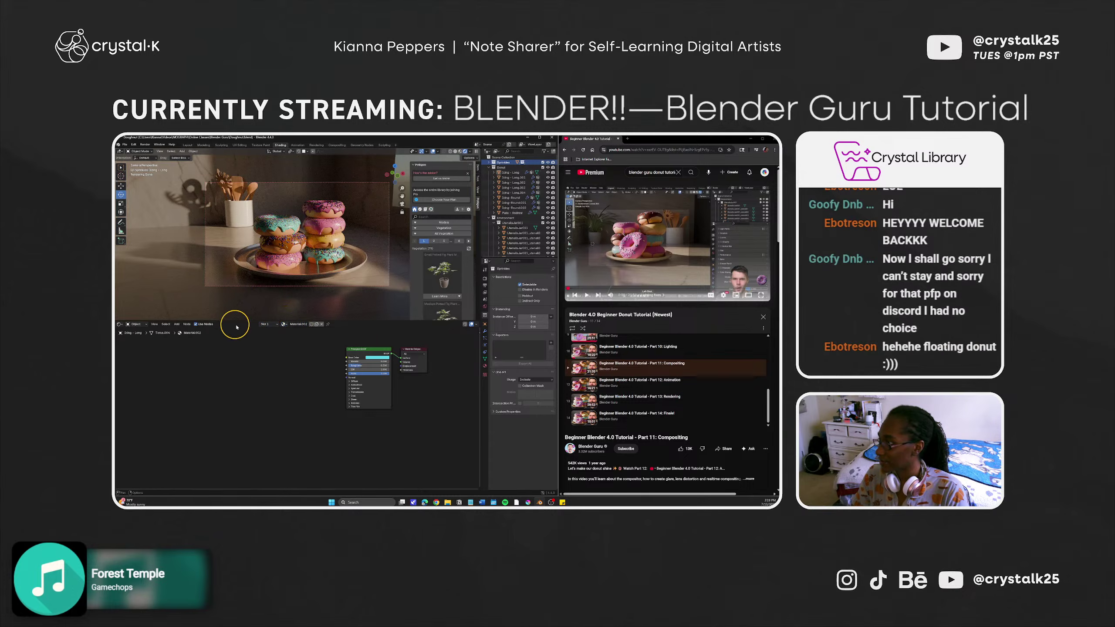
pyautogui.click(490, 162)
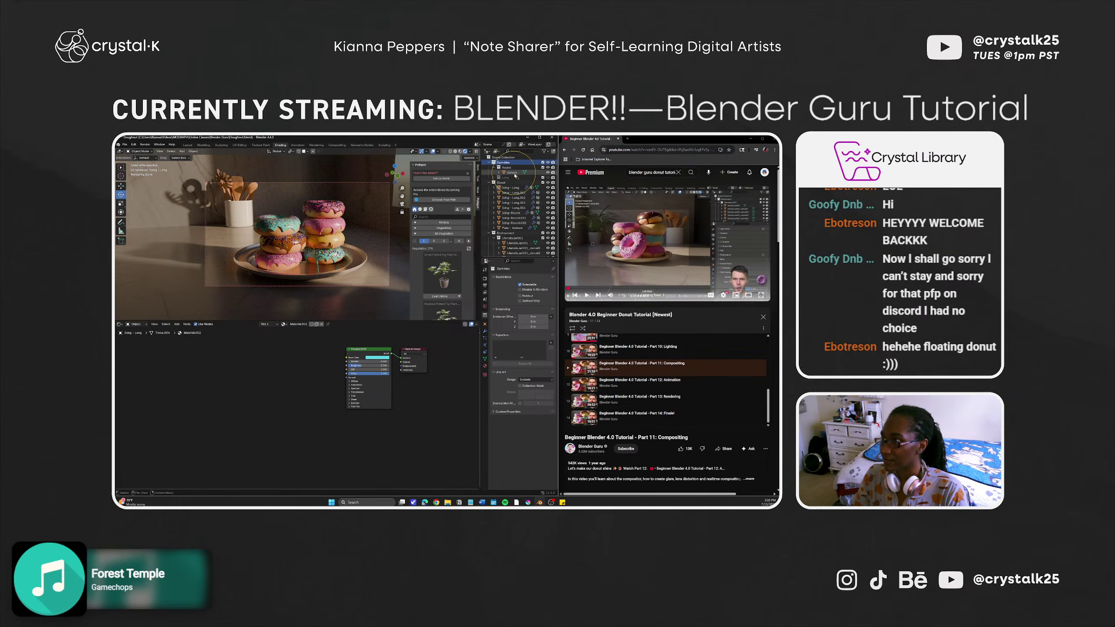
pyautogui.click(513, 172)
pyautogui.moveTo(378, 410); pyautogui.dragTo(376, 434, button='middle')
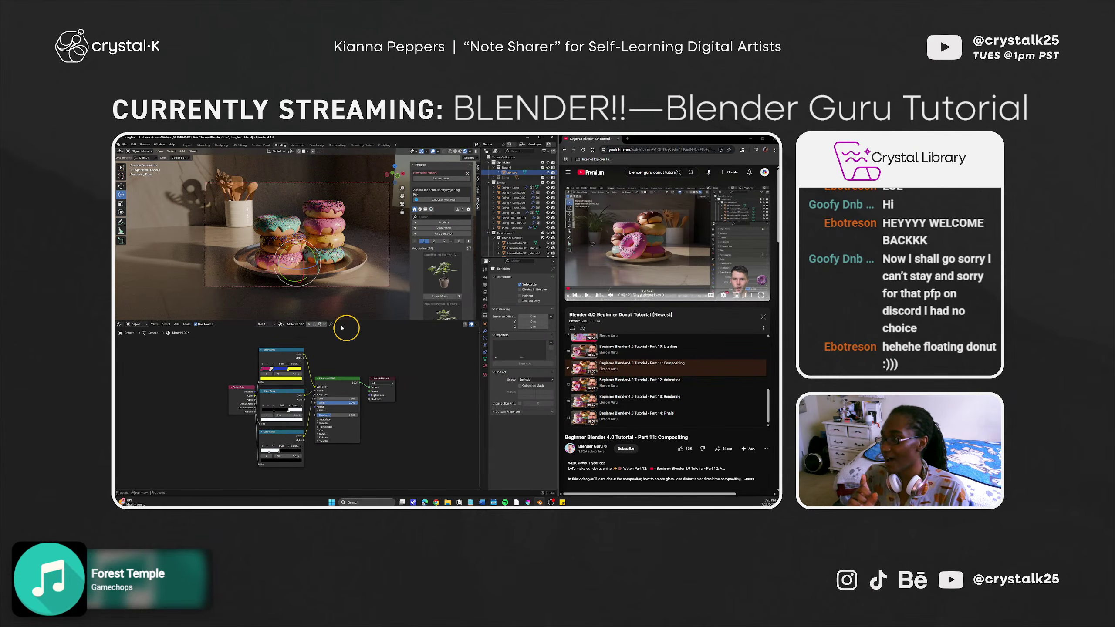
pyautogui.click(340, 298)
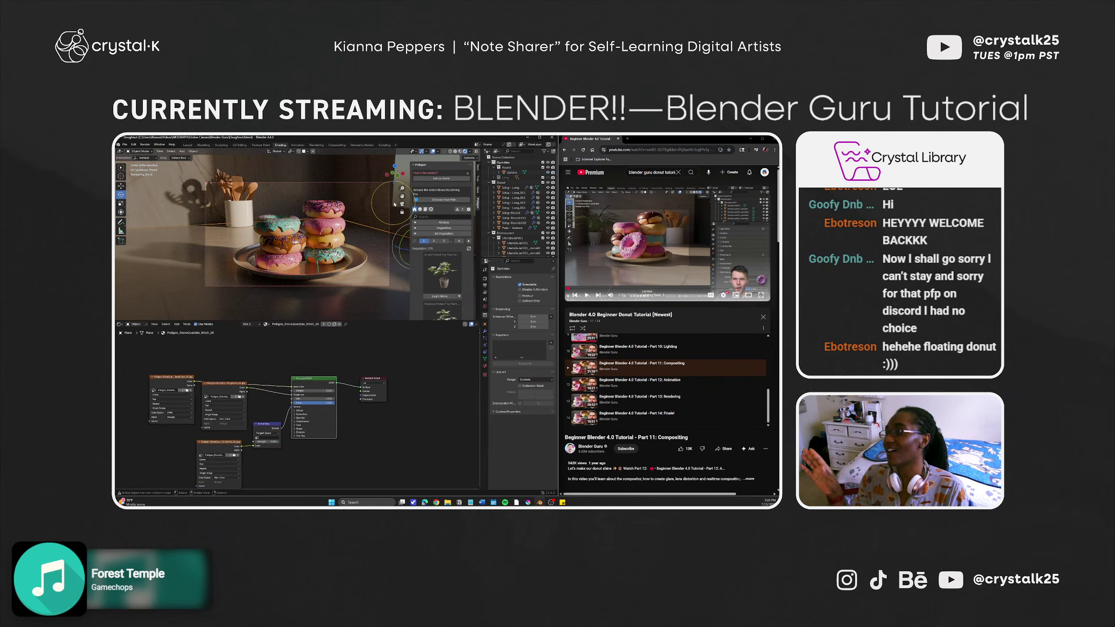
pyautogui.click(398, 185)
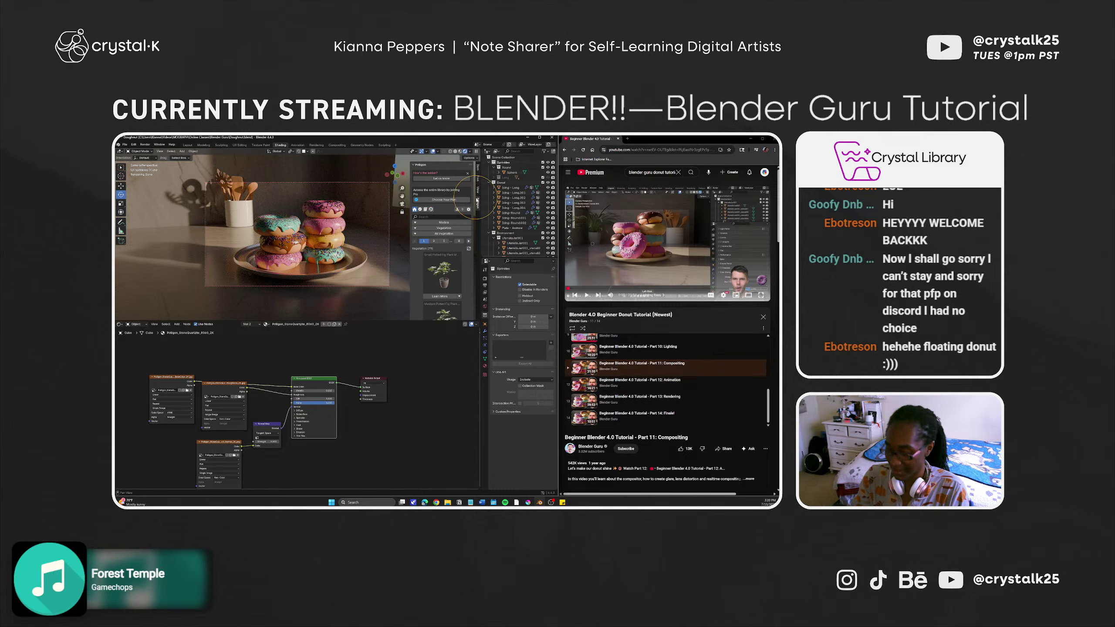
# Hide the sidebar of the 3D viewport.
pyautogui.press('n')
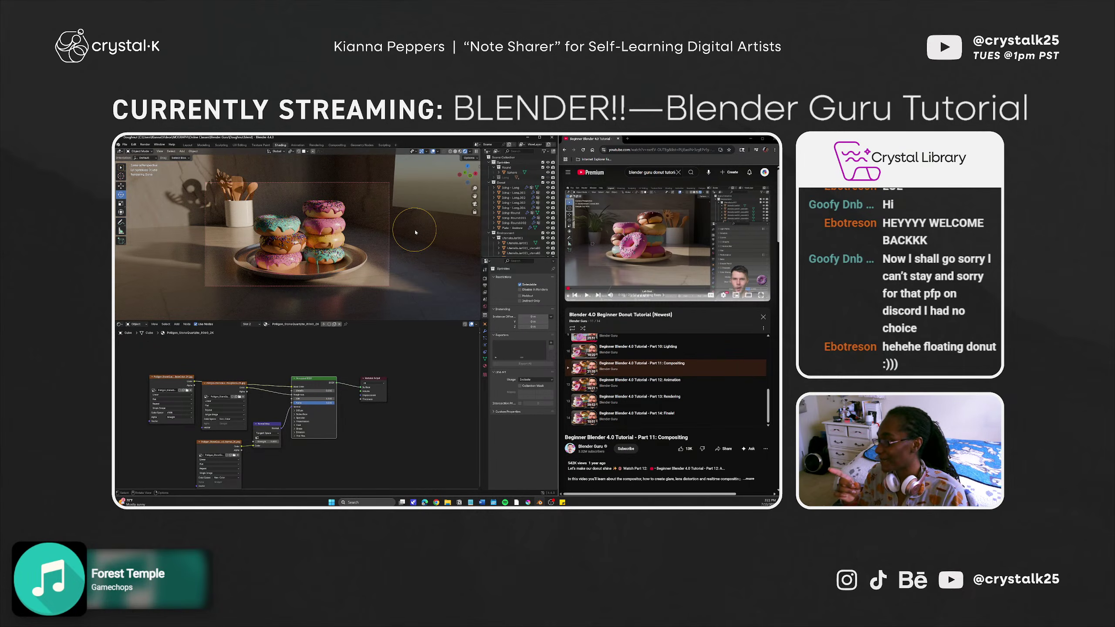
# Try disconnecting the shader node from the material output in the stone material.
pyautogui.moveTo(339, 372); pyautogui.dragTo(366, 349, button='middle')
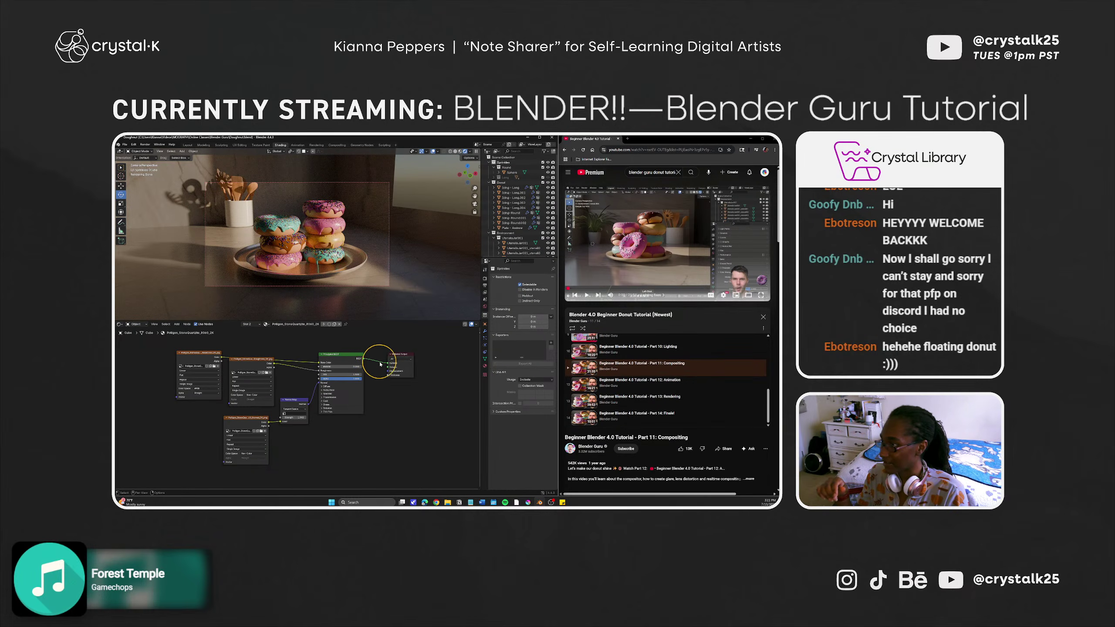
pyautogui.moveTo(388, 362); pyautogui.dragTo(374, 372)
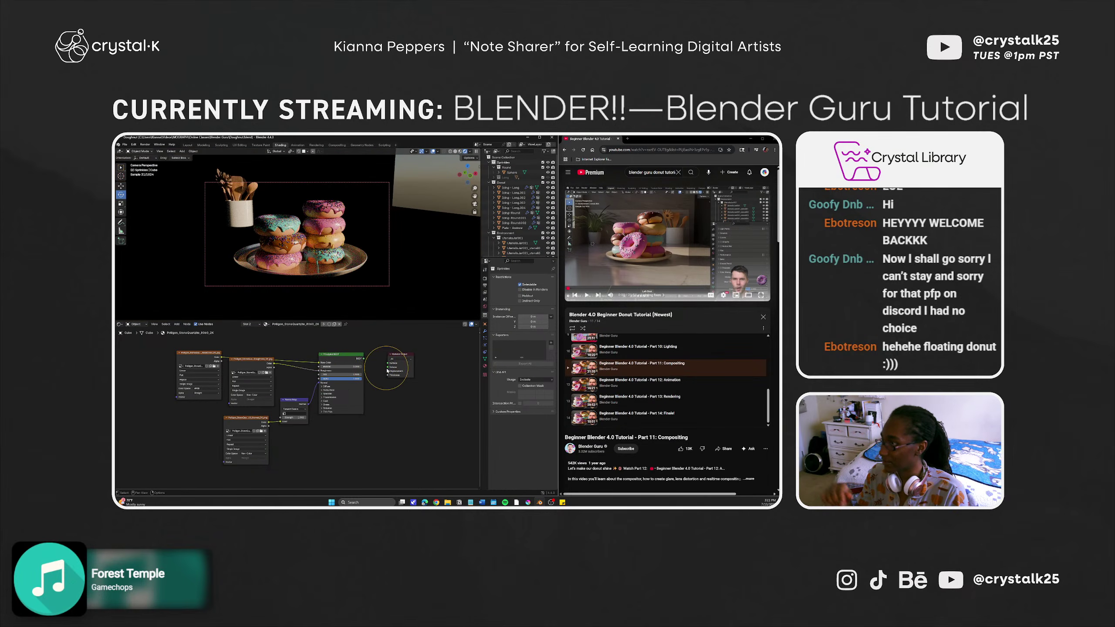
pyautogui.hotkey('ctrl', 'z')
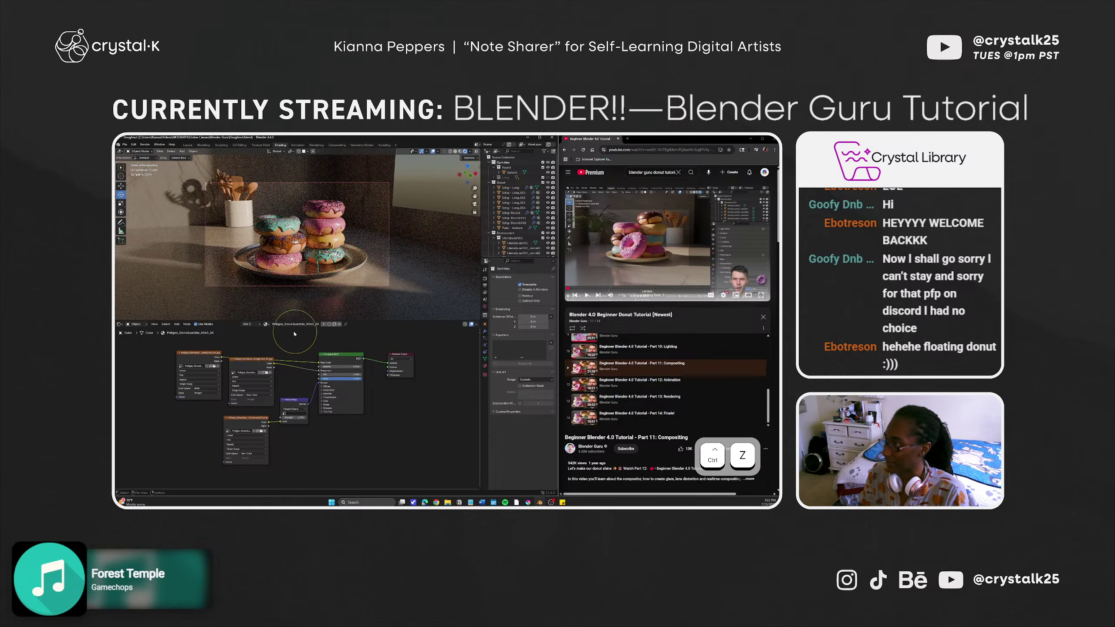
# Examine the material nodes of the sprinkle sphere and the room cube, and look at the scene from behind.
pyautogui.click(510, 172)
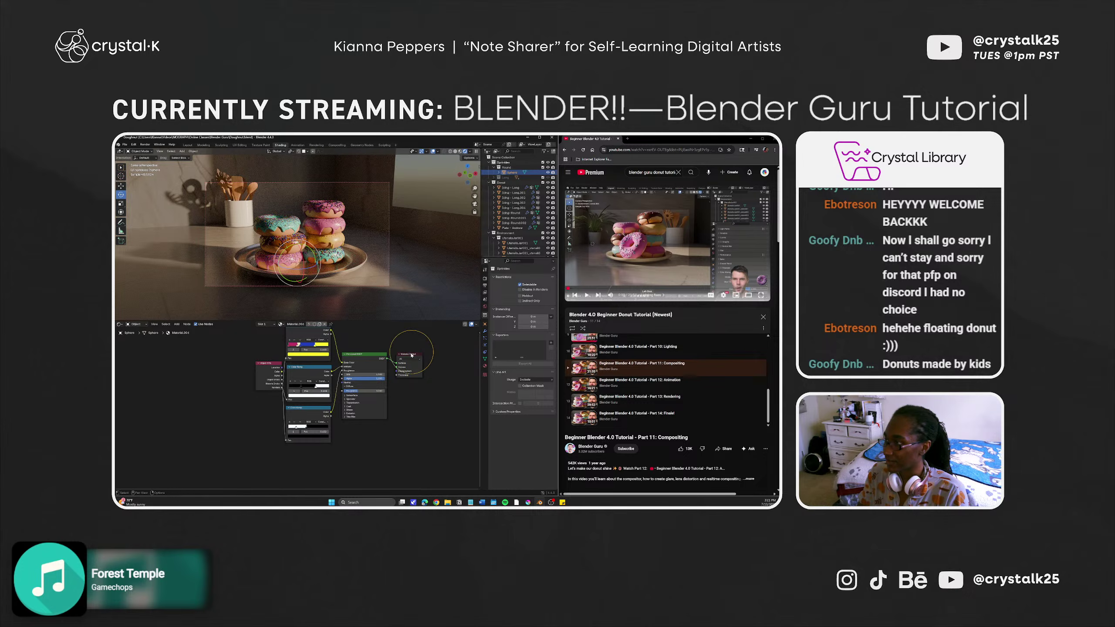
pyautogui.moveTo(389, 356); pyautogui.dragTo(356, 371, button='middle')
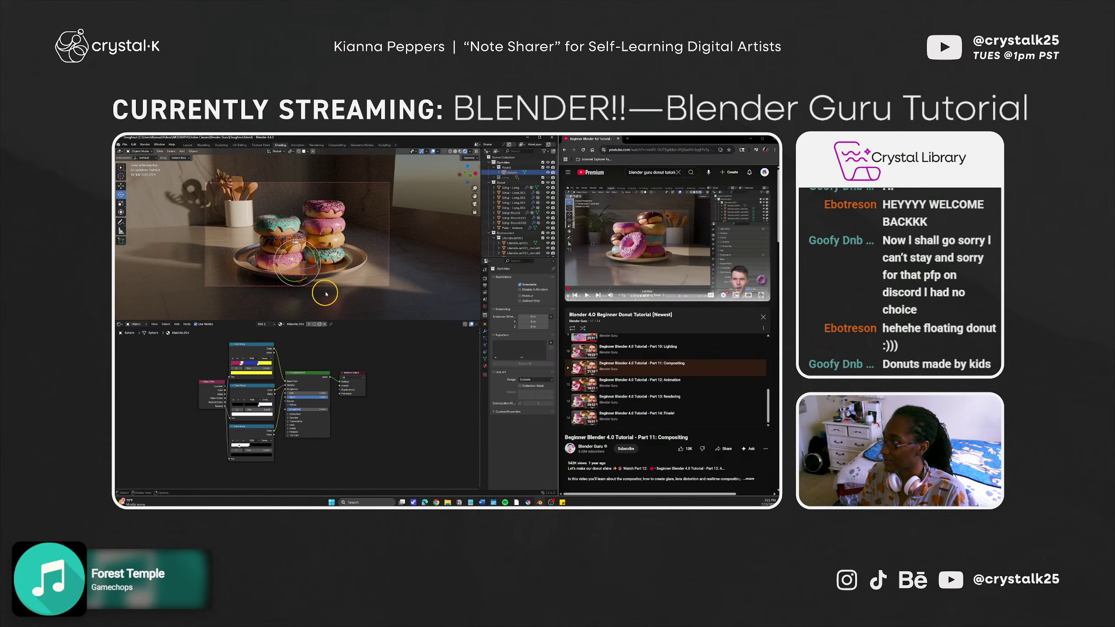
pyautogui.click(378, 192)
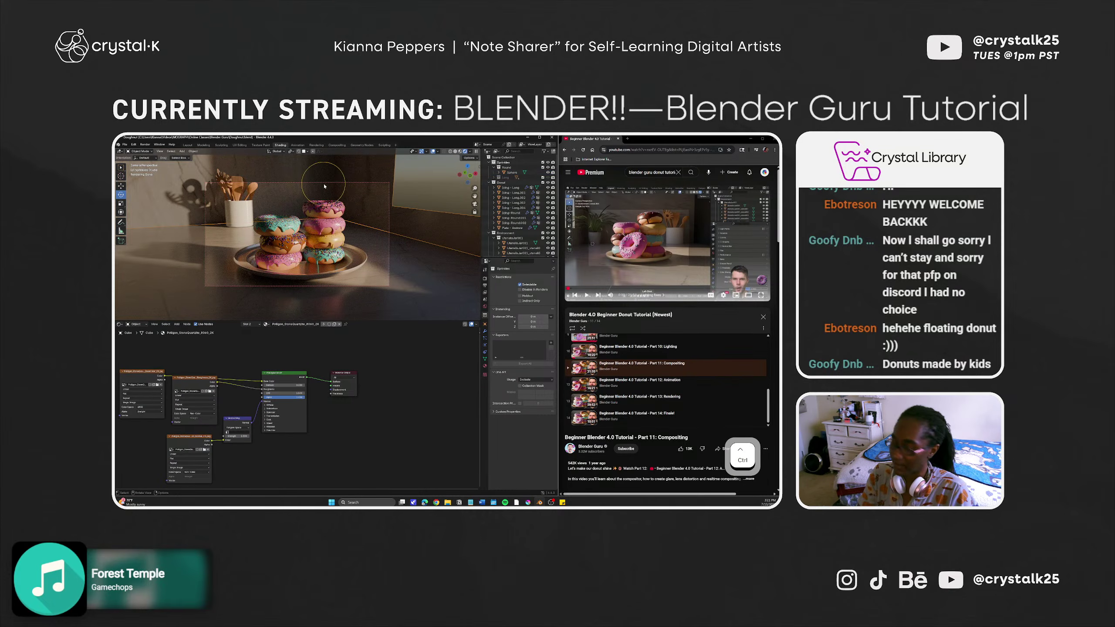
pyautogui.press('ctrl+KP_1')
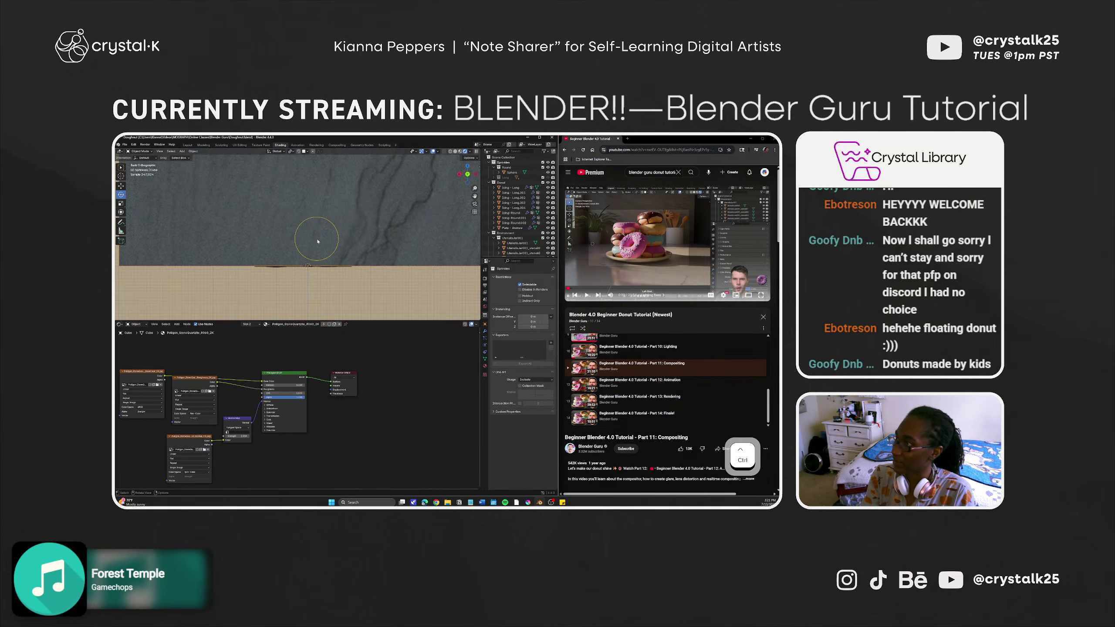
pyautogui.press('KP_0')
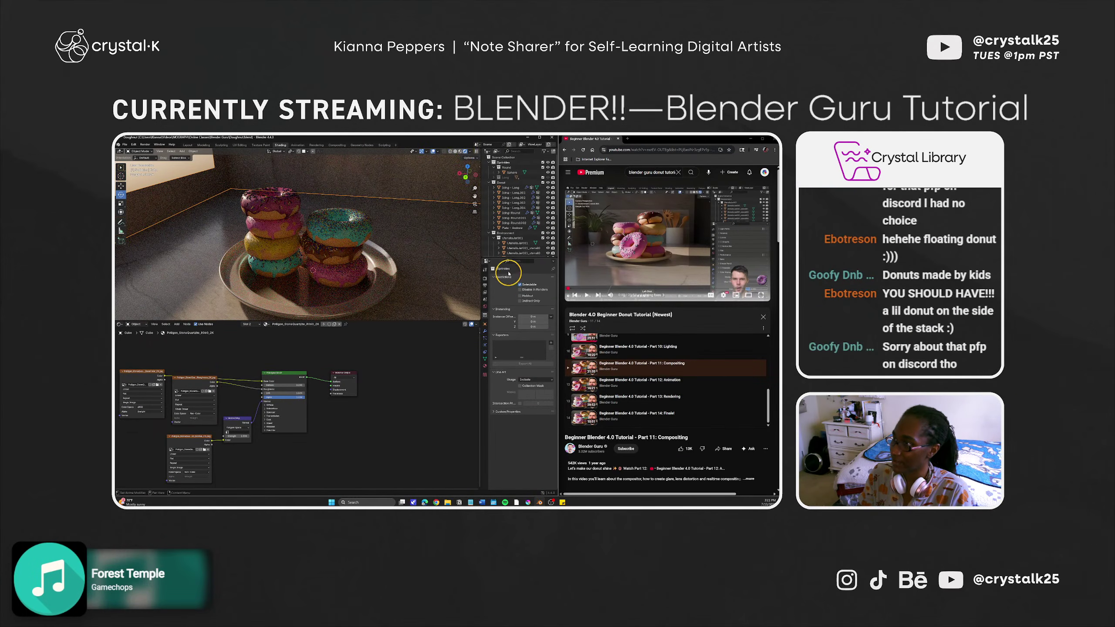
# Switch the scene's render engine to EEVEE.
pyautogui.click(485, 285)
pyautogui.click(536, 277)
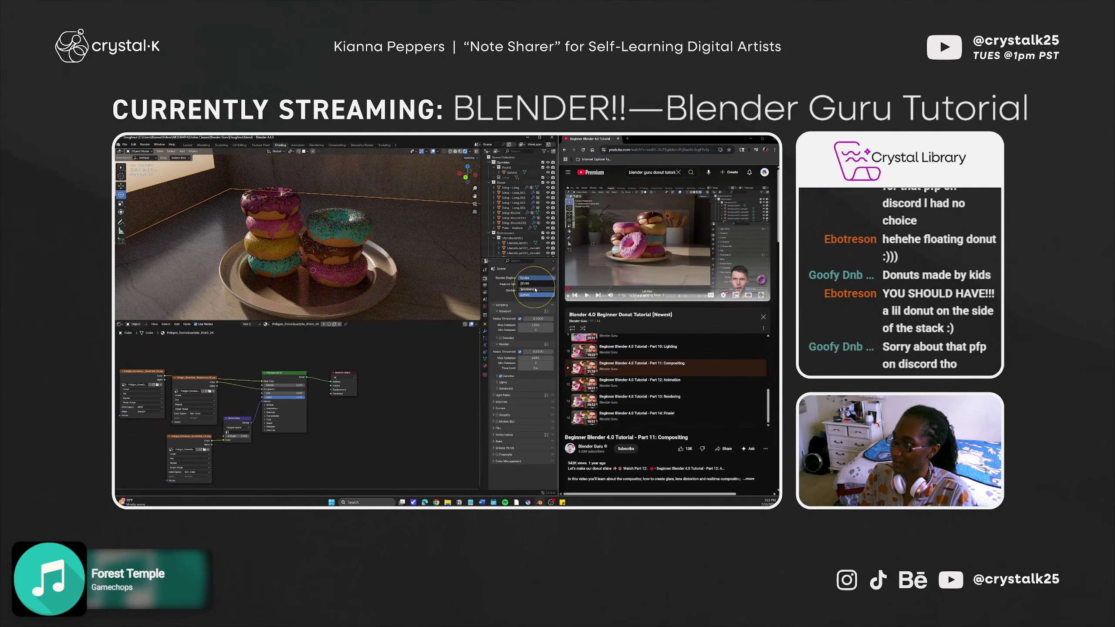
pyautogui.click(534, 283)
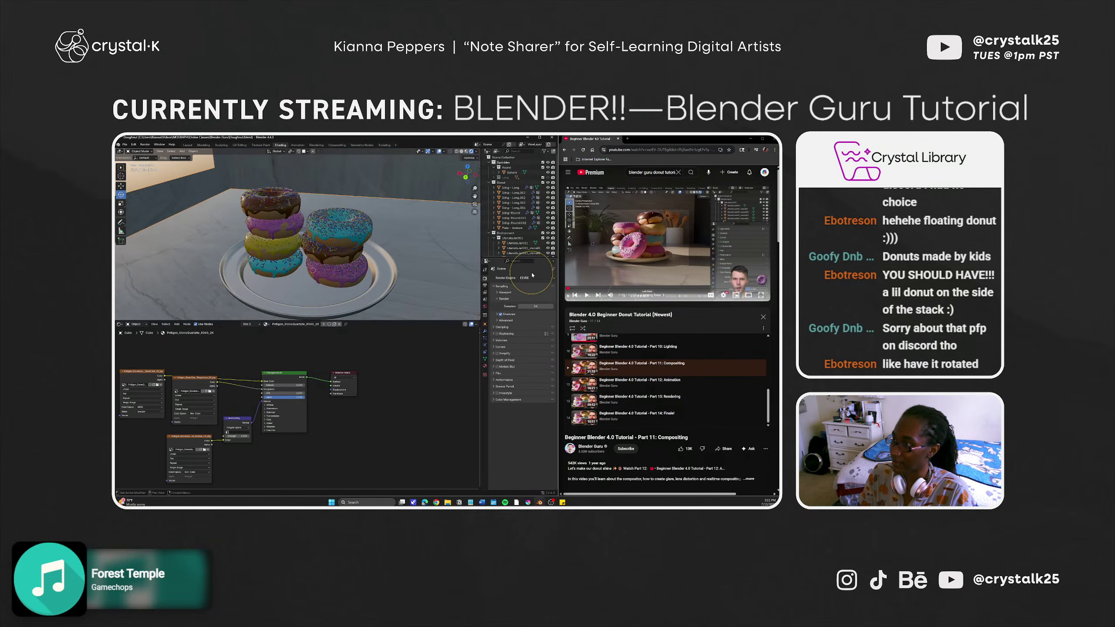
# Inspect the icing and sprinkles of the stacked donuts up close in the EEVEE render from several angles.
pyautogui.moveTo(299, 260)
pyautogui.mouseDown(button='middle')
pyautogui.moveTo(405, 244)
pyautogui.moveTo(303, 262)
pyautogui.mouseUp(button='middle')
pyautogui.scroll(6, 308, 246)
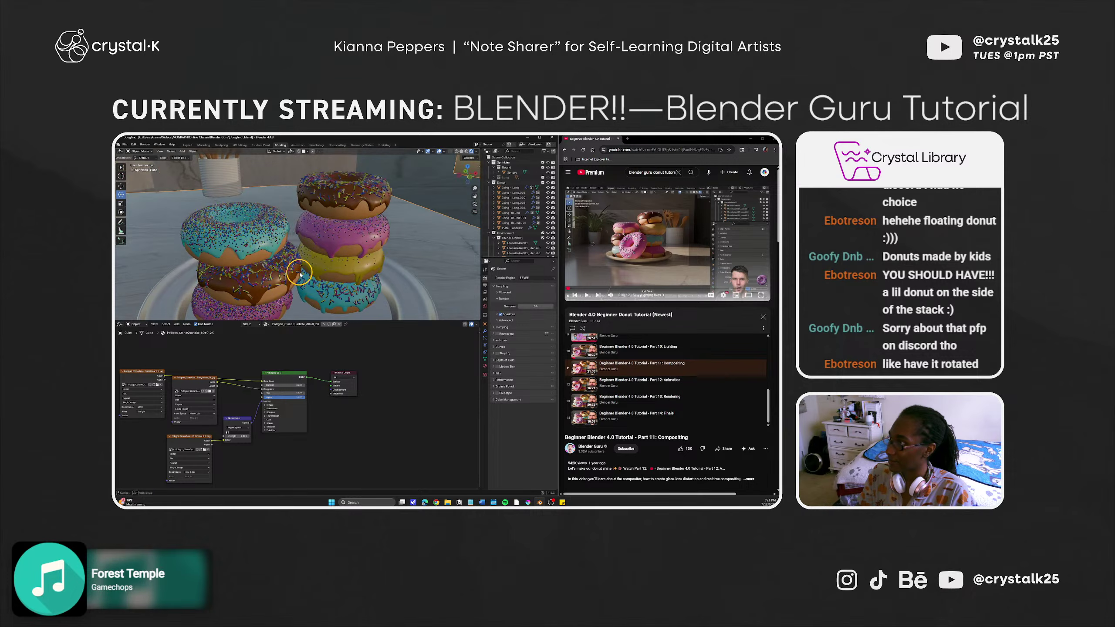
pyautogui.moveTo(321, 211); pyautogui.dragTo(327, 239, button='middle')
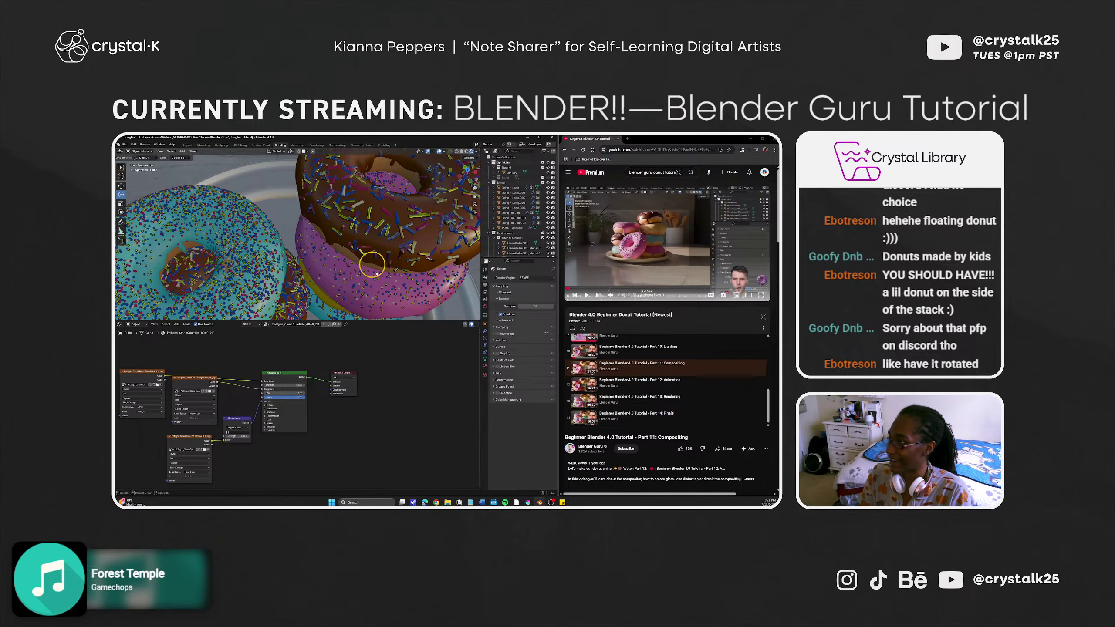
pyautogui.moveTo(345, 347); pyautogui.dragTo(380, 329, button='middle')
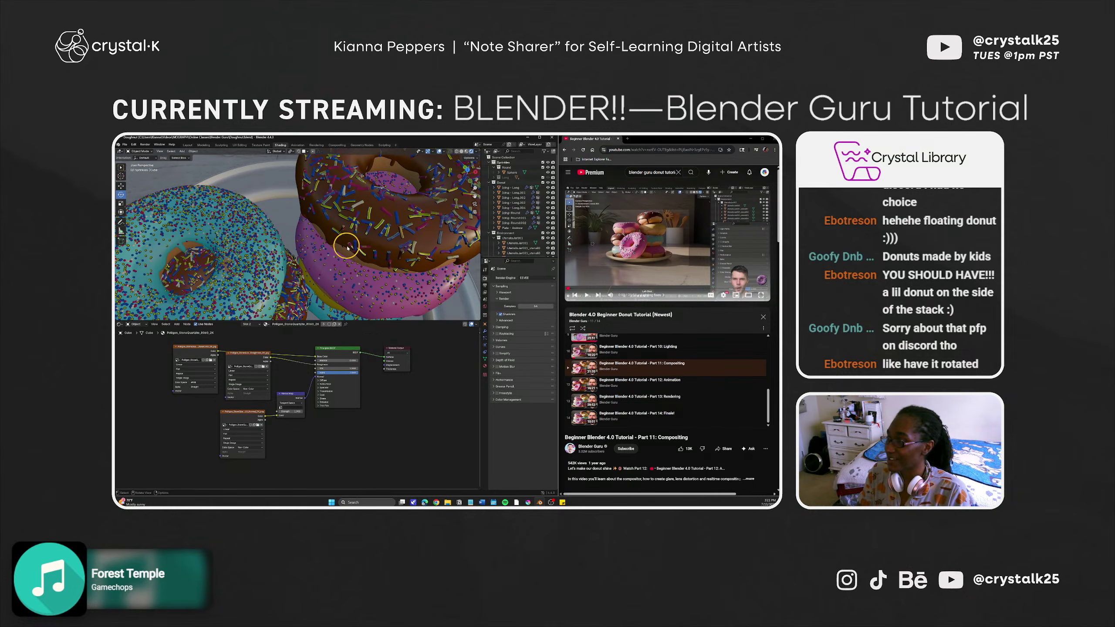
pyautogui.scroll(-4, 346, 246)
pyautogui.moveTo(340, 268); pyautogui.dragTo(323, 199, button='middle')
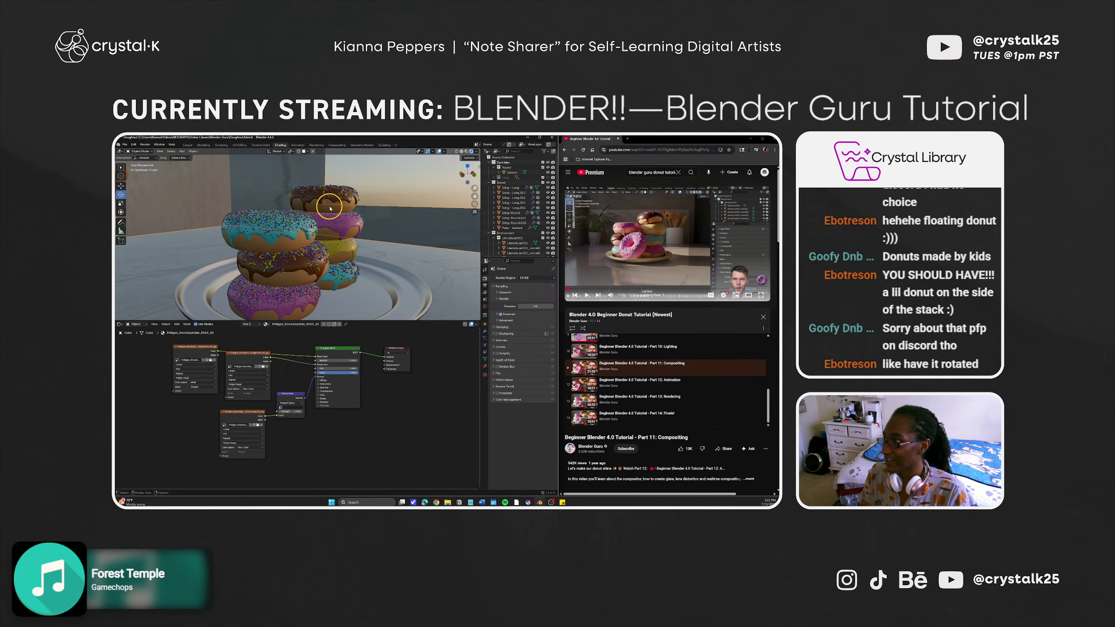
# Duplicate the chocolate-iced top donut, place the copy on the plate beside the stacks and tilt it onto its side.
pyautogui.click(321, 203)
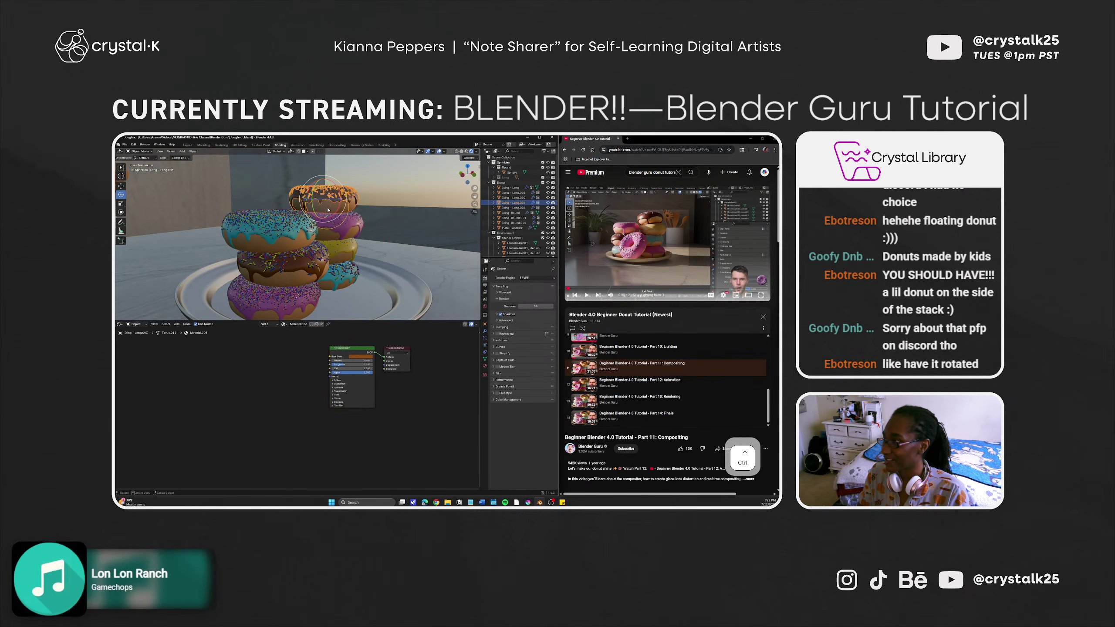
pyautogui.hotkey('shift', 'd')
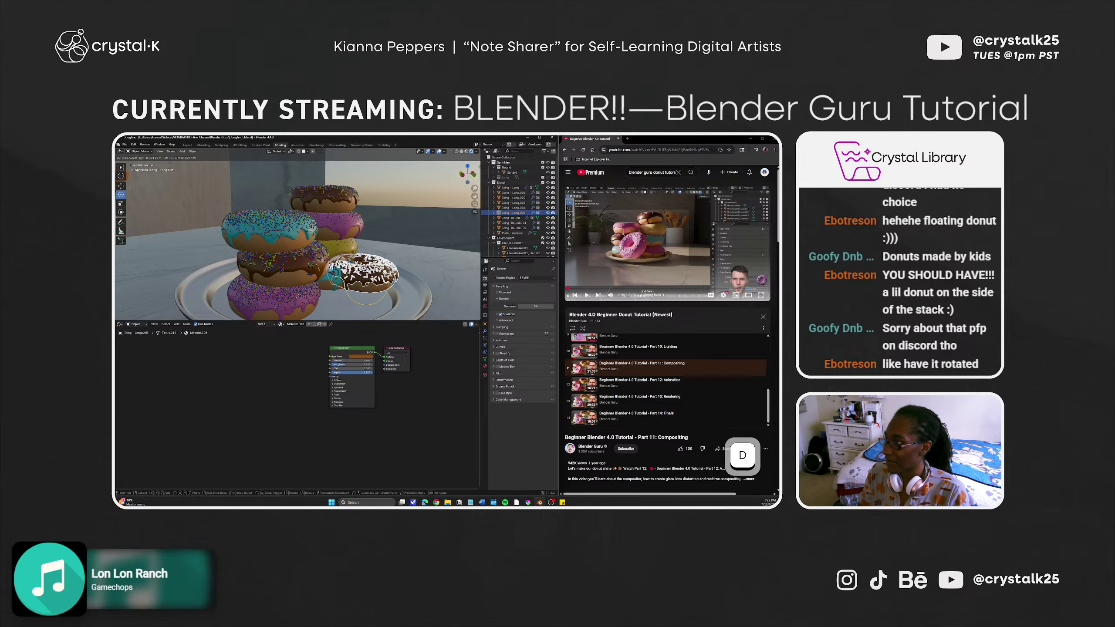
pyautogui.click(381, 274)
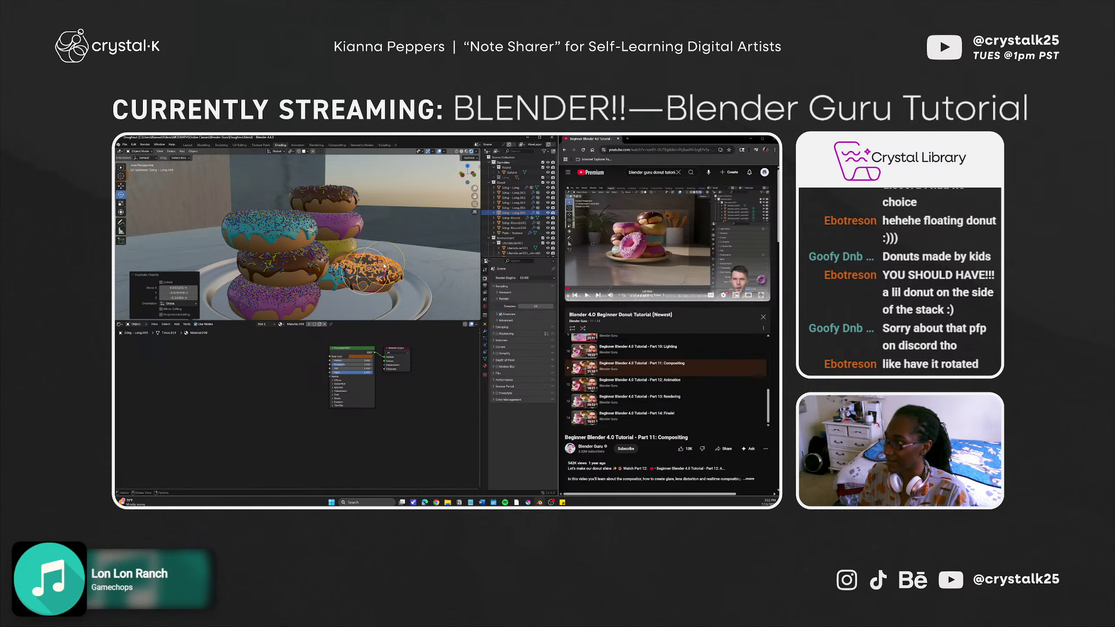
pyautogui.press('r')
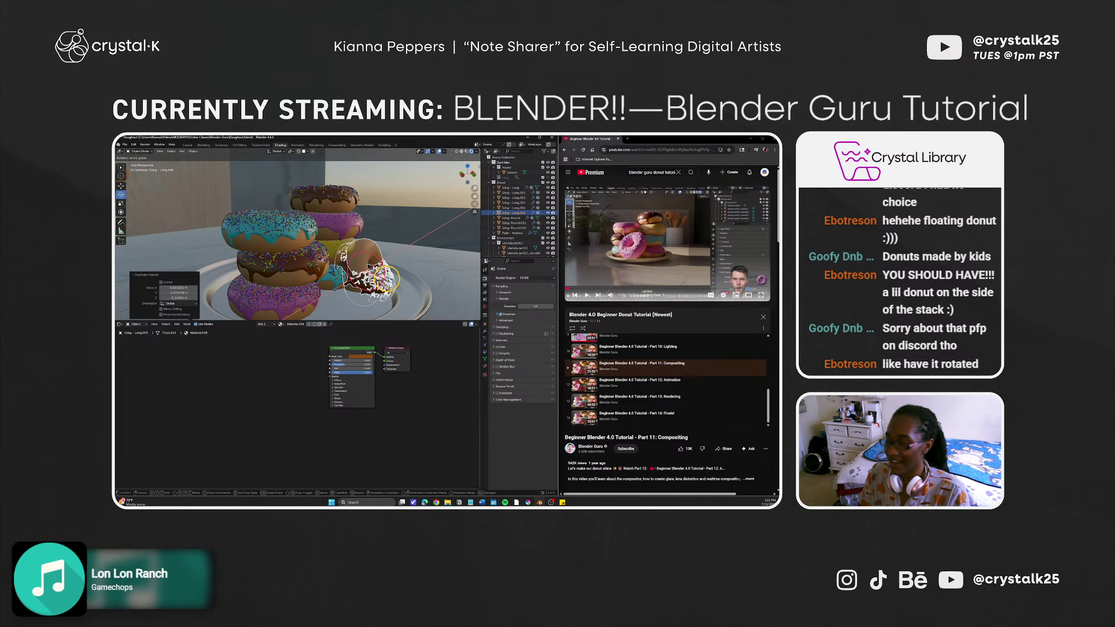
pyautogui.click(385, 279)
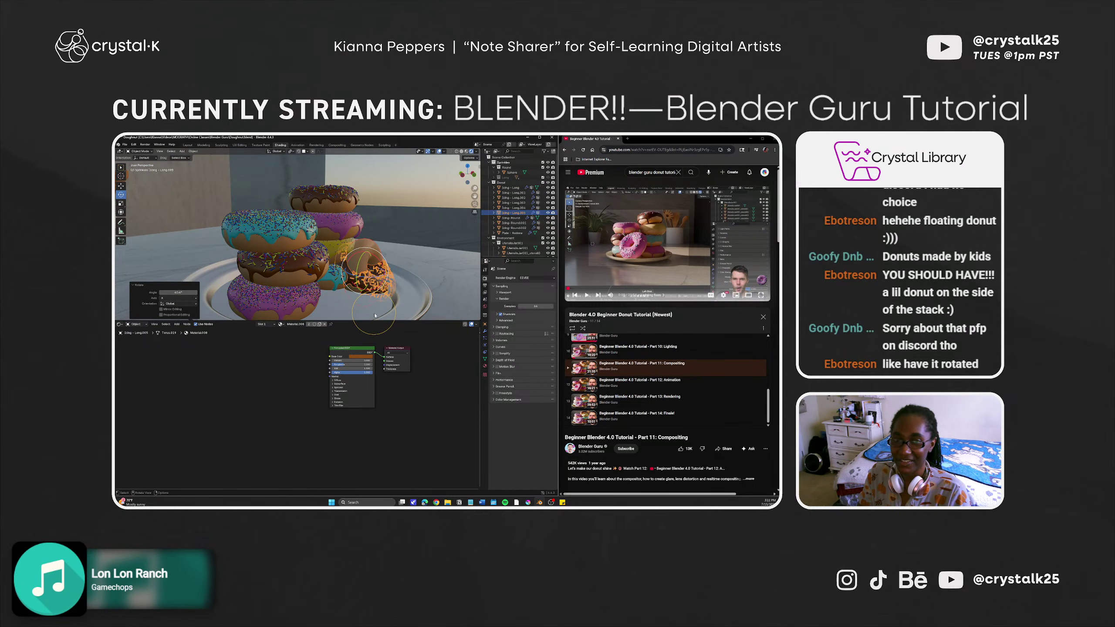
# Undo the rotation, the duplication and the selection of the chocolate-iced donut.
pyautogui.hotkey('ctrl', 'z')
pyautogui.hotkey('ctrl', 'z')
pyautogui.hotkey('ctrl', 'z')
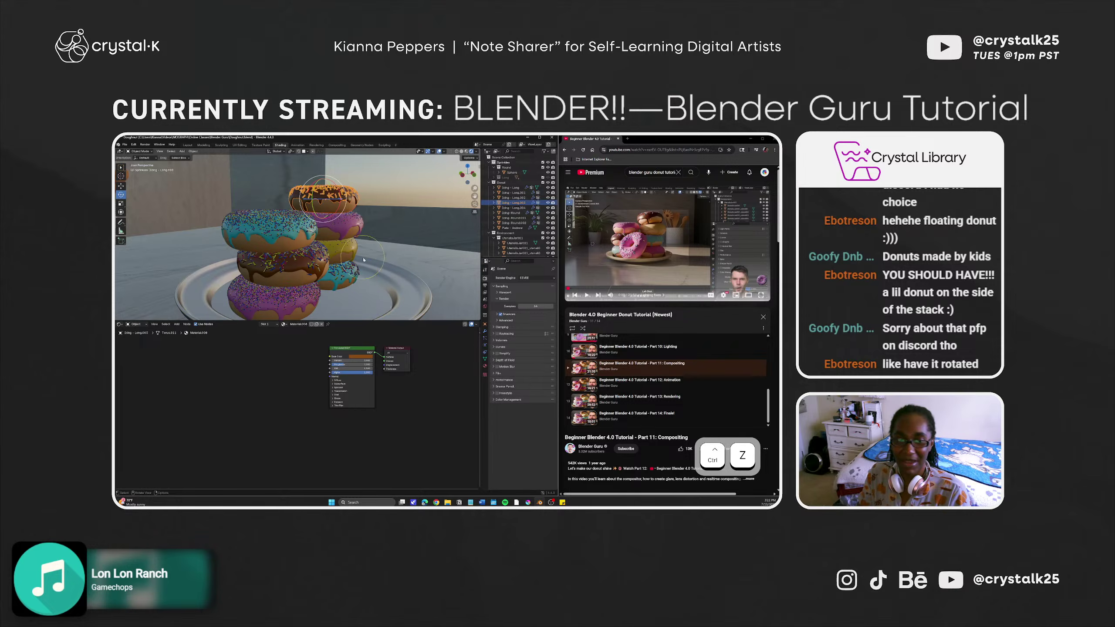
pyautogui.hotkey('ctrl', 'z')
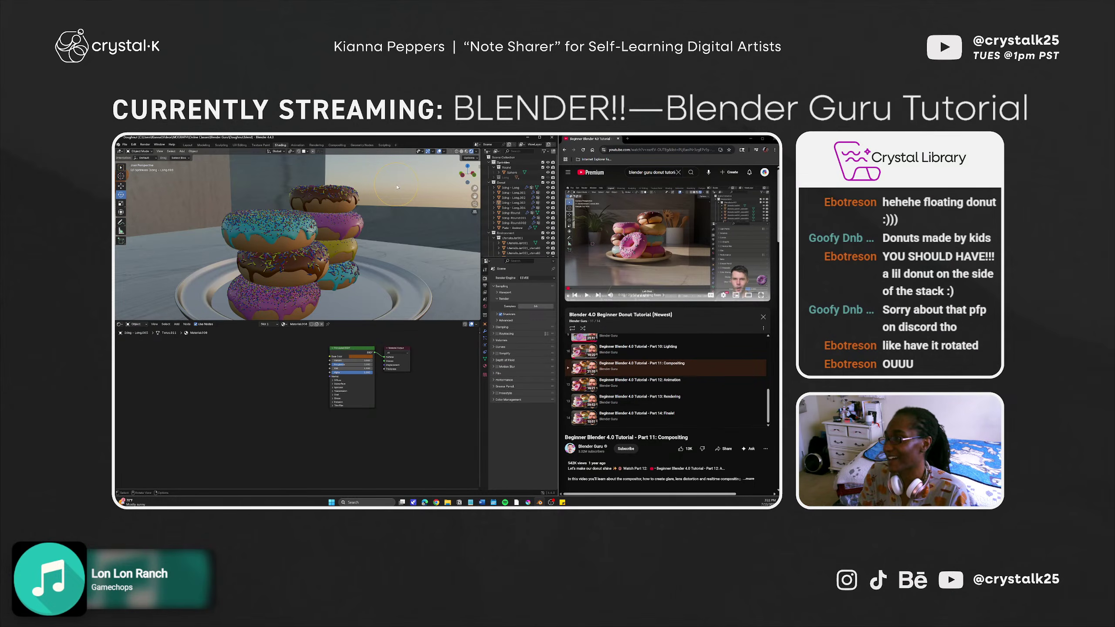
# Return to the camera view and select the plate together with all the stacked donuts.
pyautogui.scroll(-3, 321, 234)
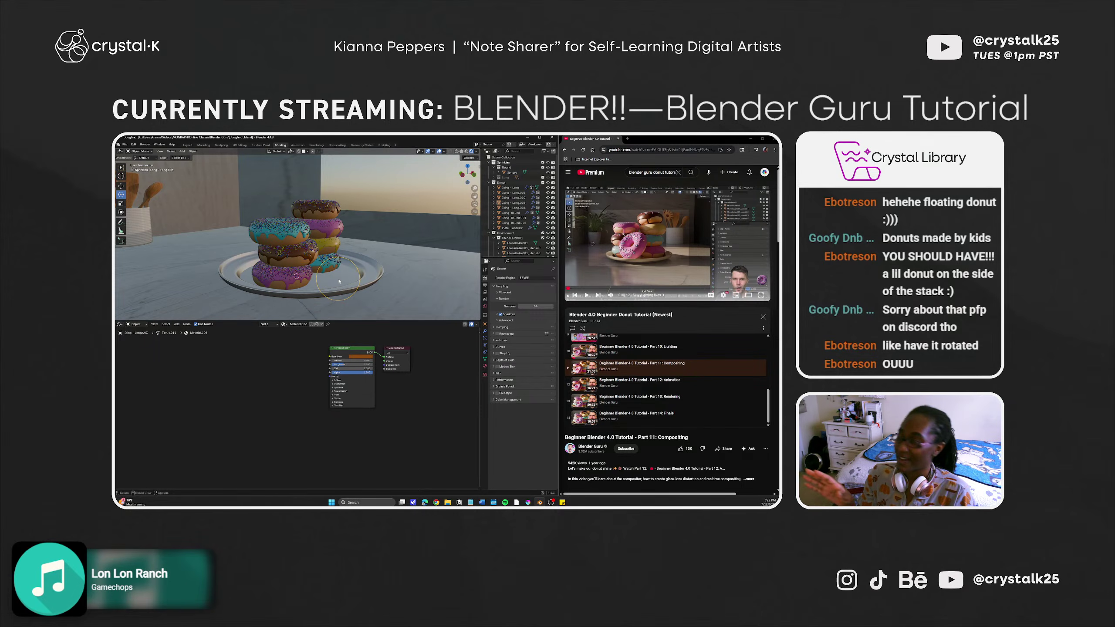
pyautogui.moveTo(298, 257); pyautogui.dragTo(288, 259, button='middle')
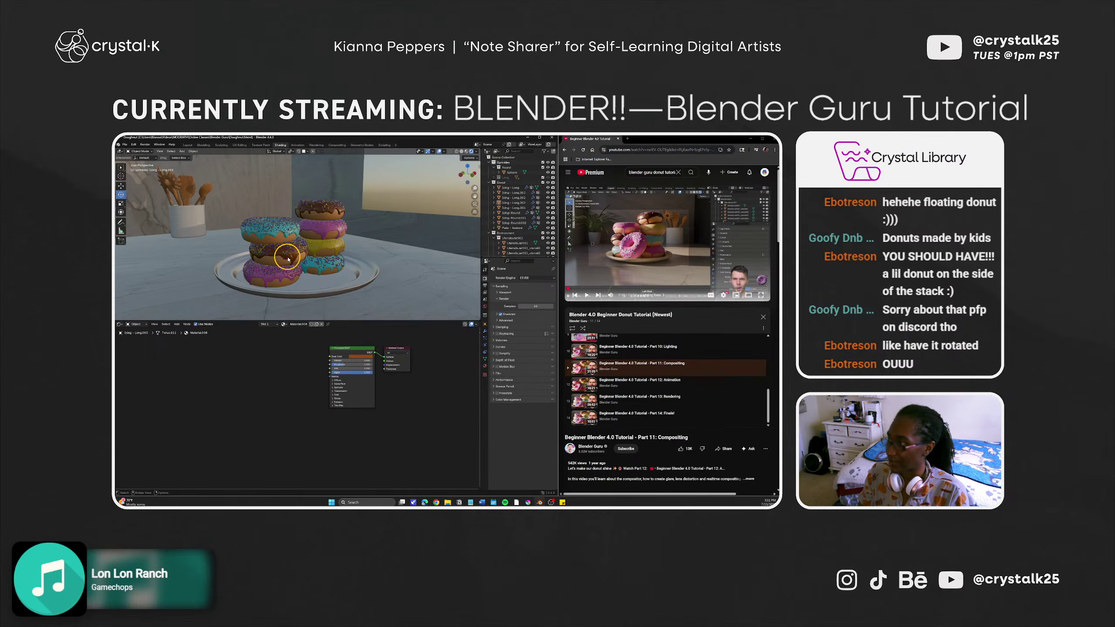
pyautogui.press('KP_0')
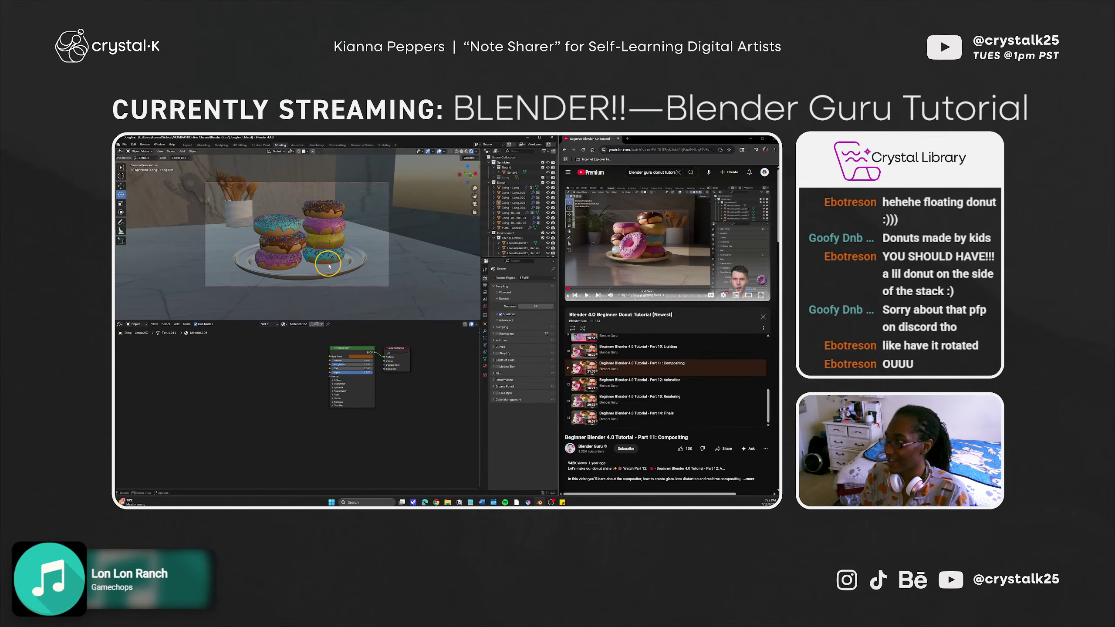
pyautogui.moveTo(343, 262); pyautogui.dragTo(275, 217)
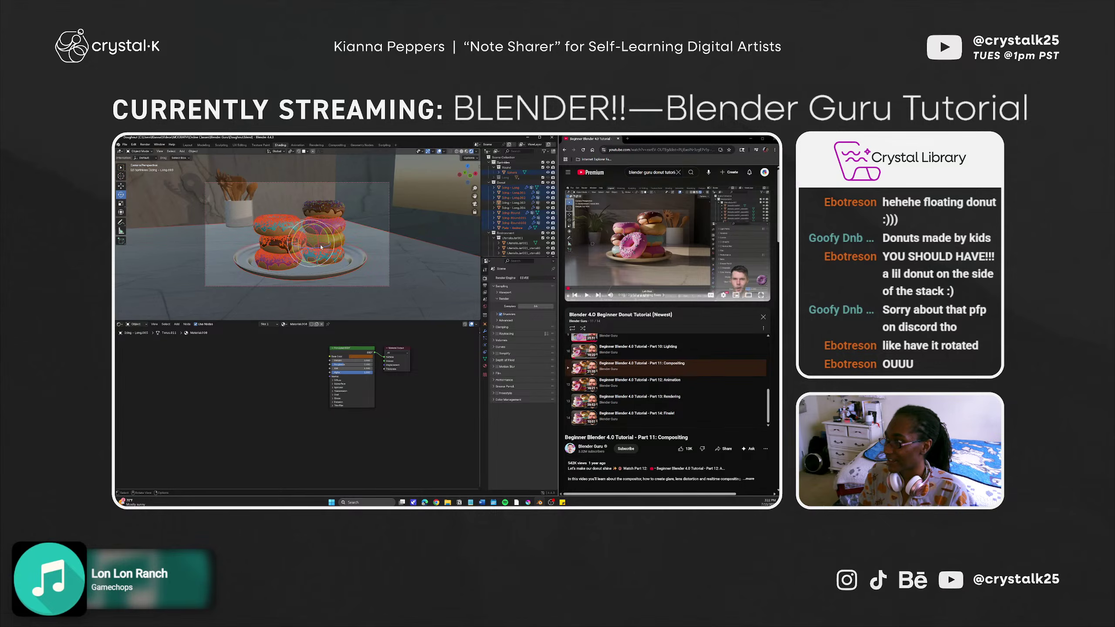
pyautogui.keyDown('shift'); pyautogui.click(321, 207); pyautogui.keyUp('shift')
pyautogui.keyDown('ctrl'); pyautogui.click(412, 260); pyautogui.keyUp('ctrl')
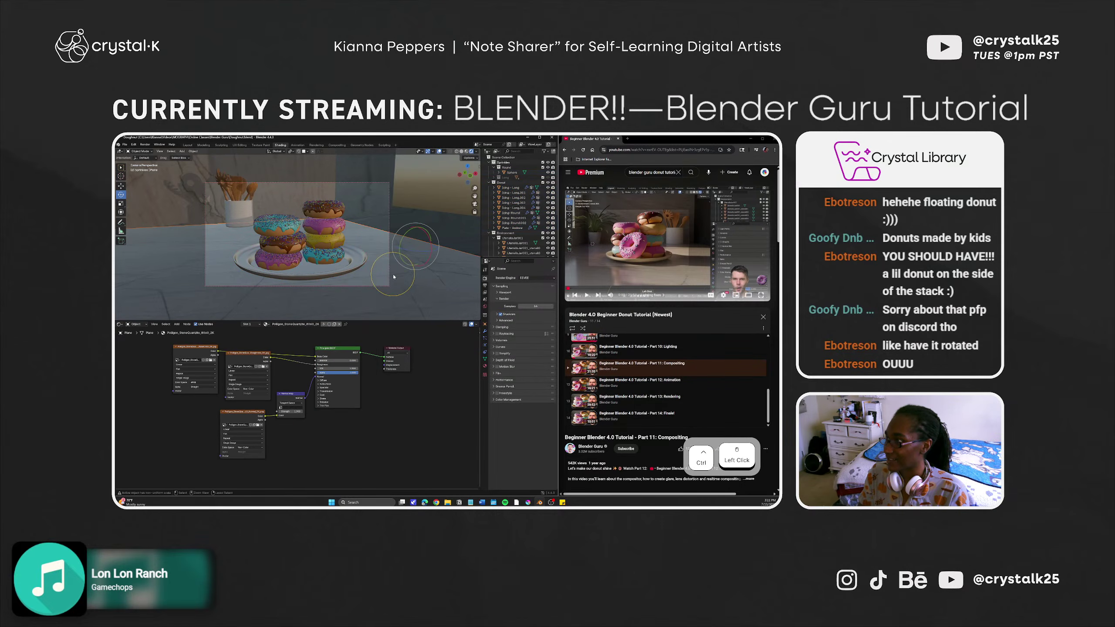
pyautogui.keyDown('ctrl'); pyautogui.click(330, 259); pyautogui.keyUp('ctrl')
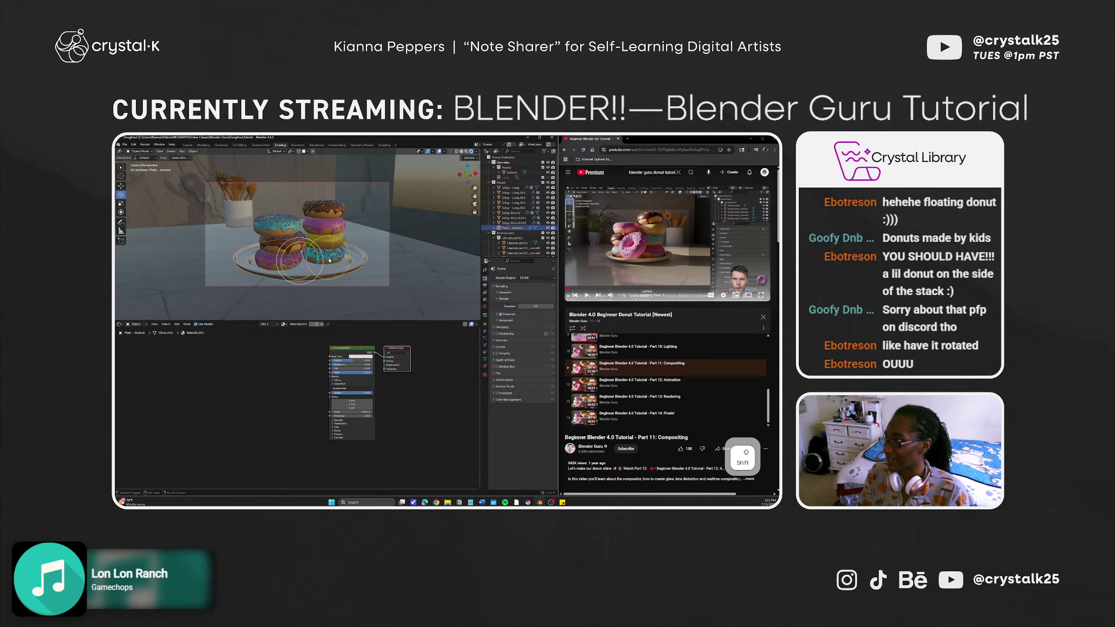
pyautogui.keyDown('shift'); pyautogui.click(328, 263); pyautogui.keyUp('shift')
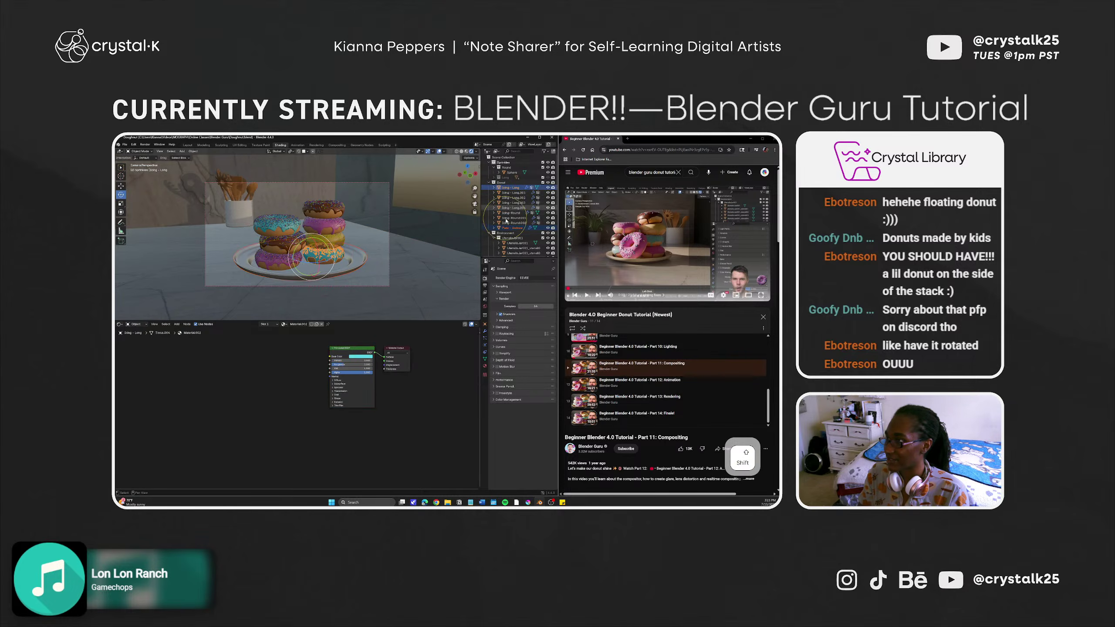
pyautogui.keyDown('shift'); pyautogui.click(514, 223); pyautogui.keyUp('shift')
pyautogui.keyDown('shift'); pyautogui.click(513, 223); pyautogui.keyUp('shift')
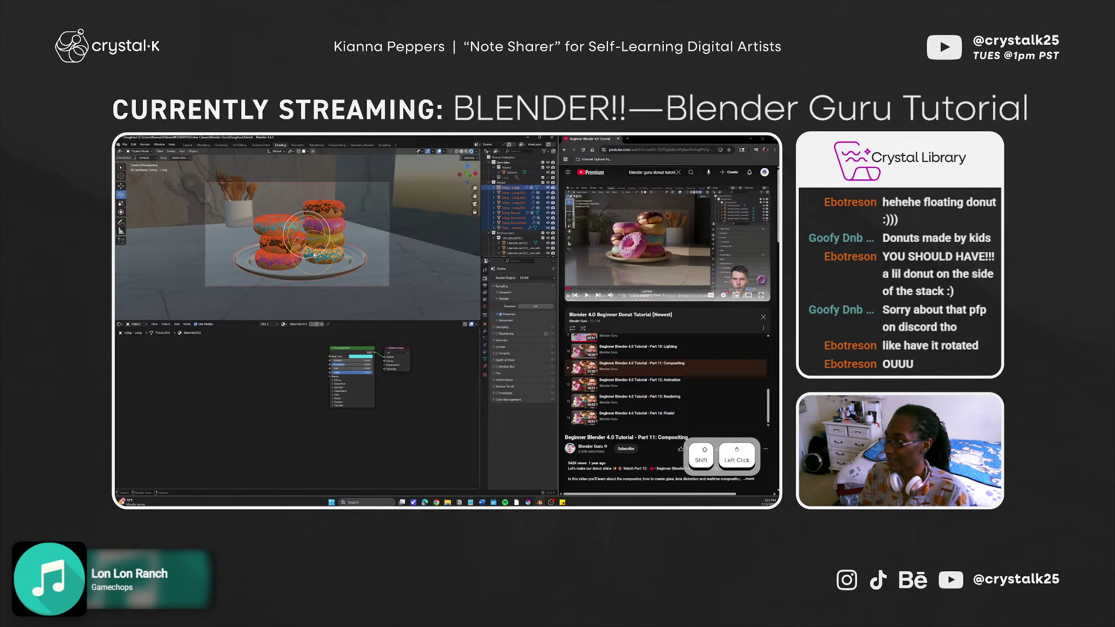
# Try rotating the selected plate and donuts together, first in the default orientation and again in the Local orientation.
pyautogui.moveTo(307, 240)
pyautogui.mouseDown()
pyautogui.moveTo(281, 247)
pyautogui.moveTo(303, 255)
pyautogui.mouseUp()
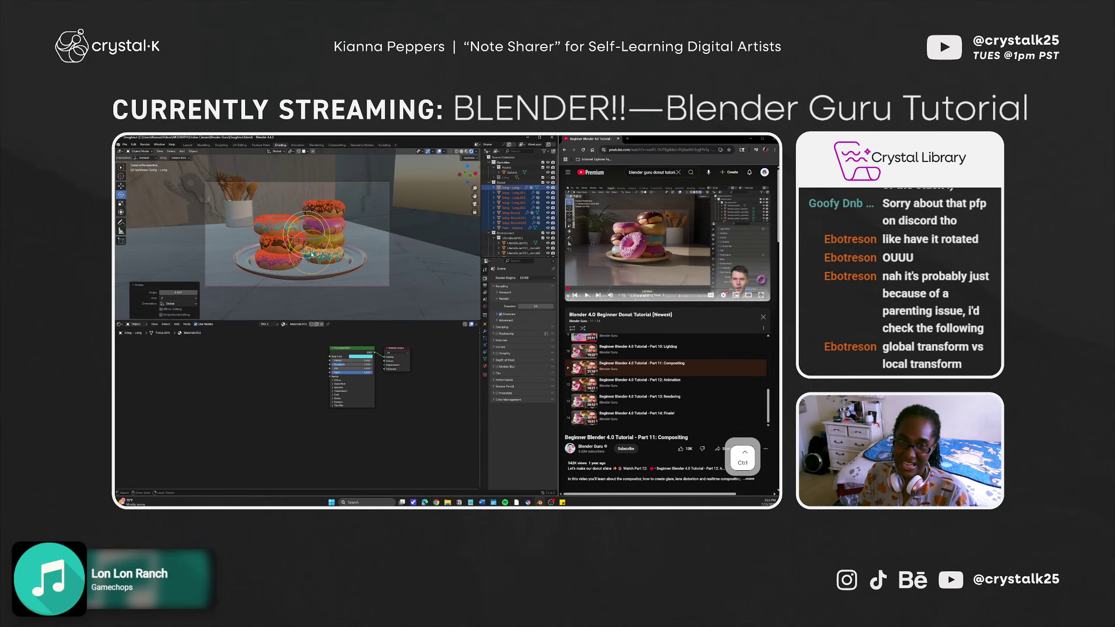
pyautogui.hotkey('ctrl', 'z')
pyautogui.click(141, 151)
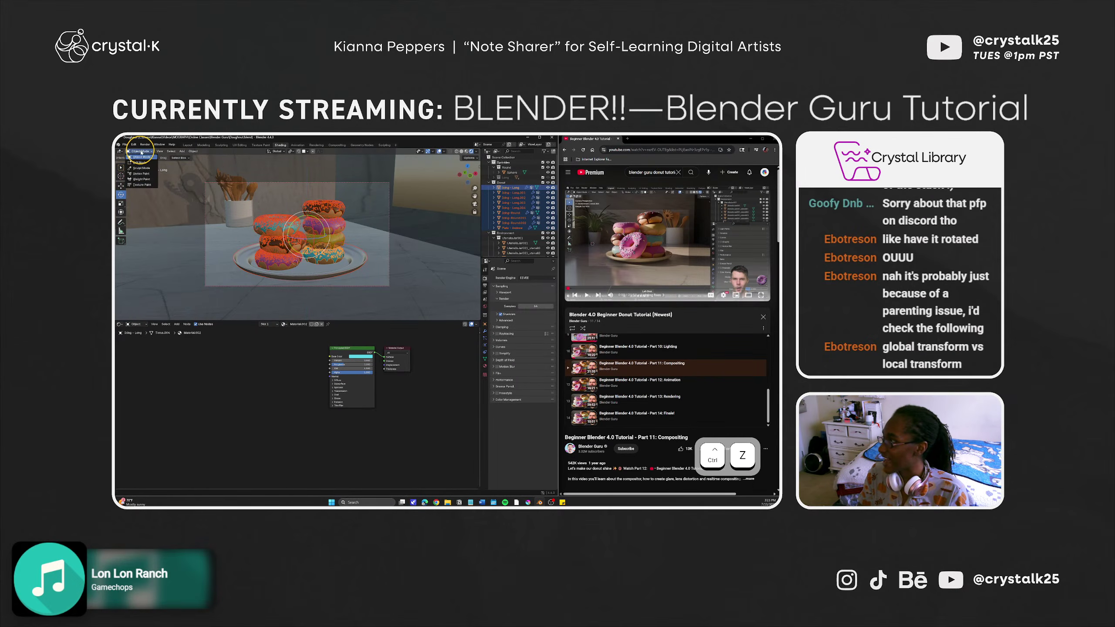
pyautogui.click(156, 158)
pyautogui.click(152, 159)
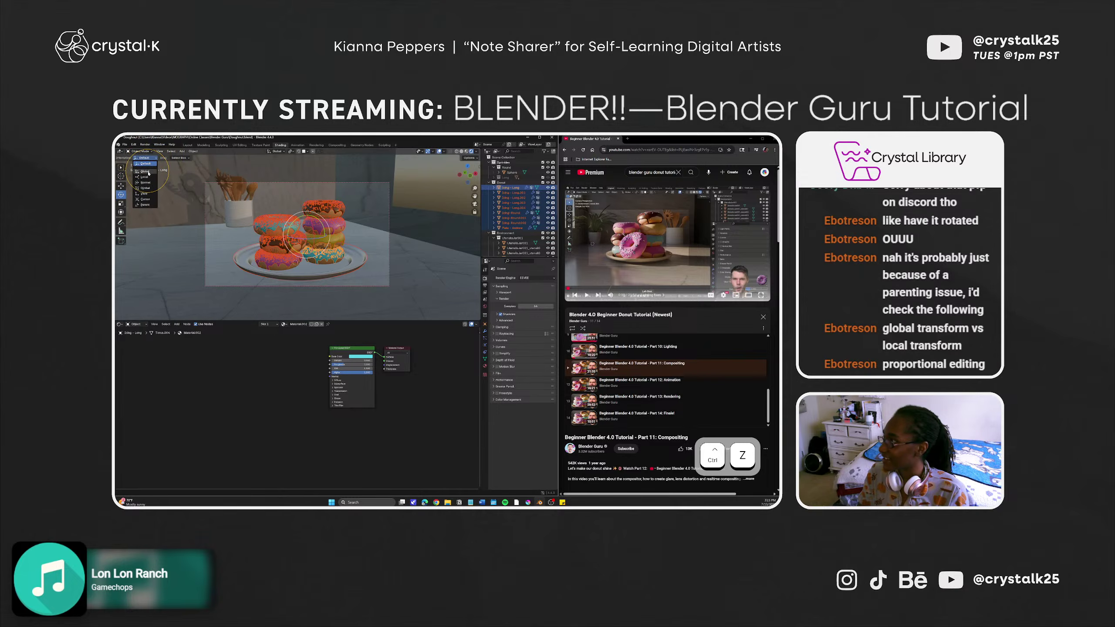
pyautogui.click(148, 176)
pyautogui.moveTo(309, 242); pyautogui.dragTo(292, 229)
pyautogui.hotkey('ctrl', 'z')
pyautogui.hotkey('ctrl', 'z')
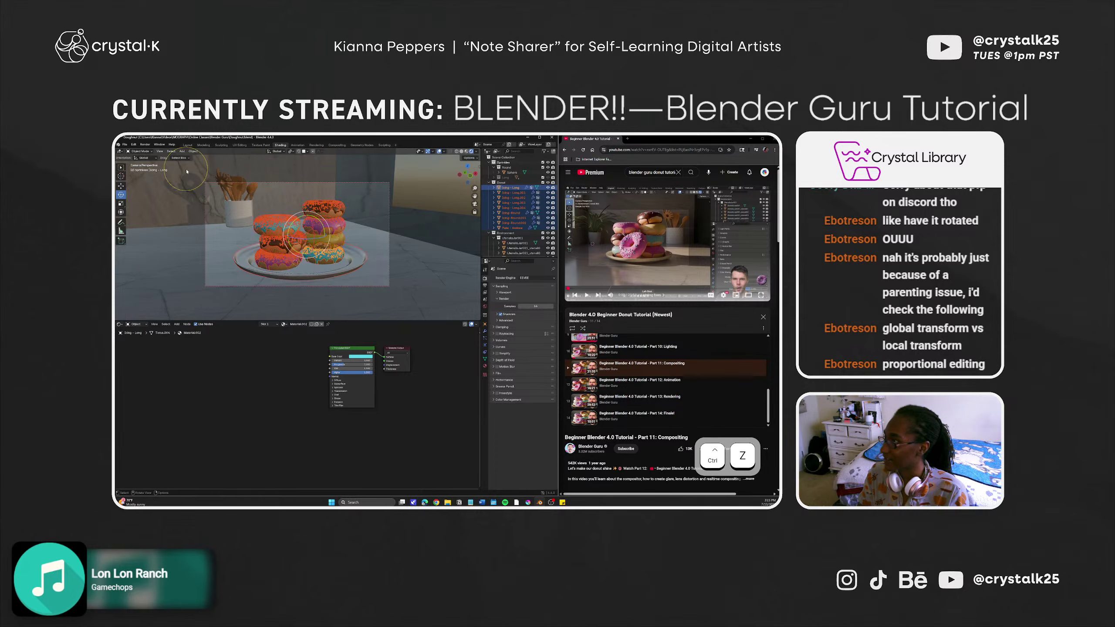
# Set the transform orientation to Local.
pyautogui.click(144, 158)
pyautogui.click(145, 178)
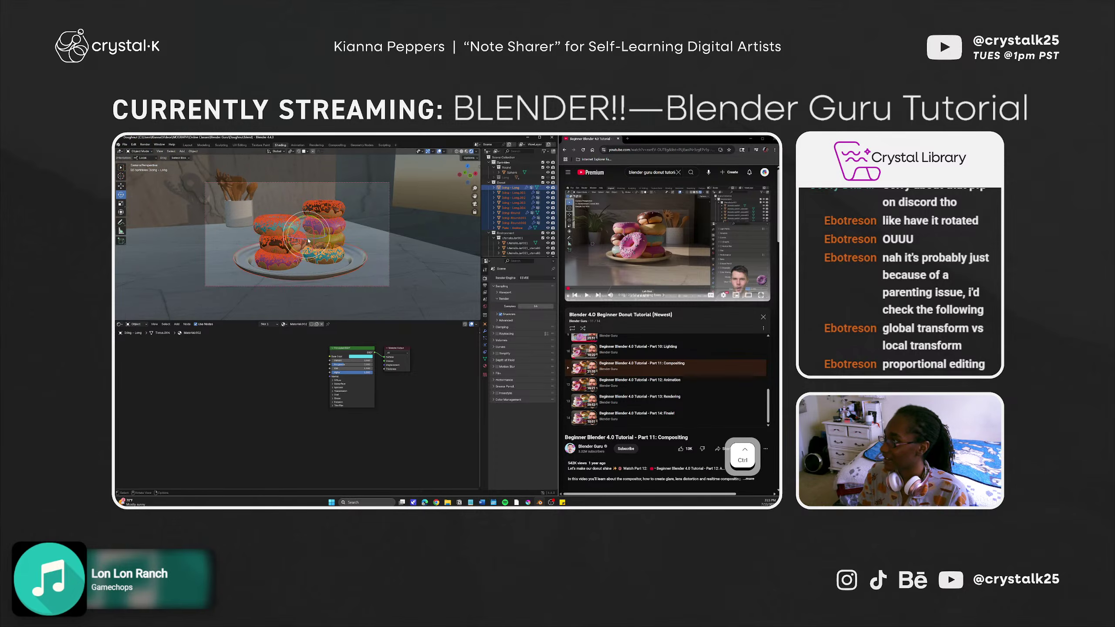
# Try rotating the selected plate and donuts in Local orientation, undo it, and select the donut collection instead.
pyautogui.moveTo(303, 240); pyautogui.dragTo(270, 230)
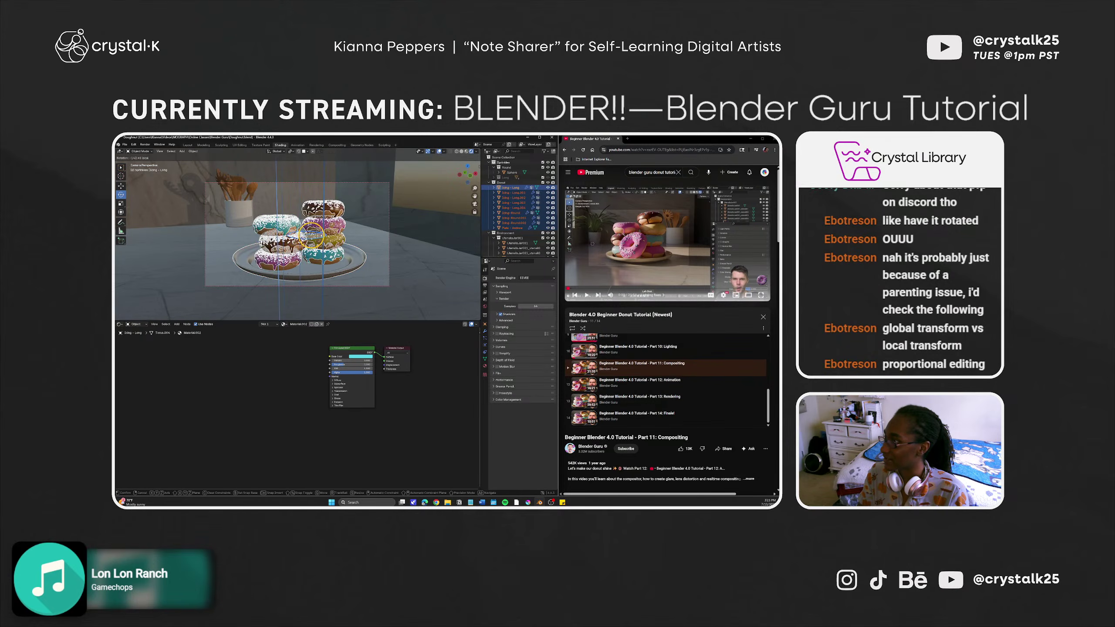
pyautogui.hotkey('ctrl', 'z')
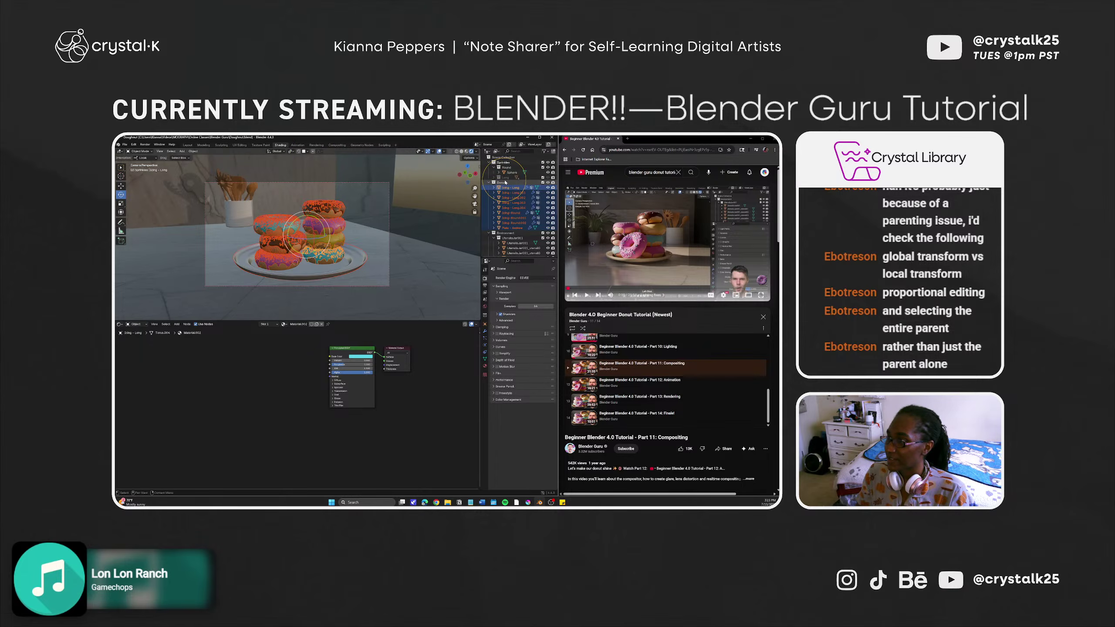
pyautogui.click(508, 183)
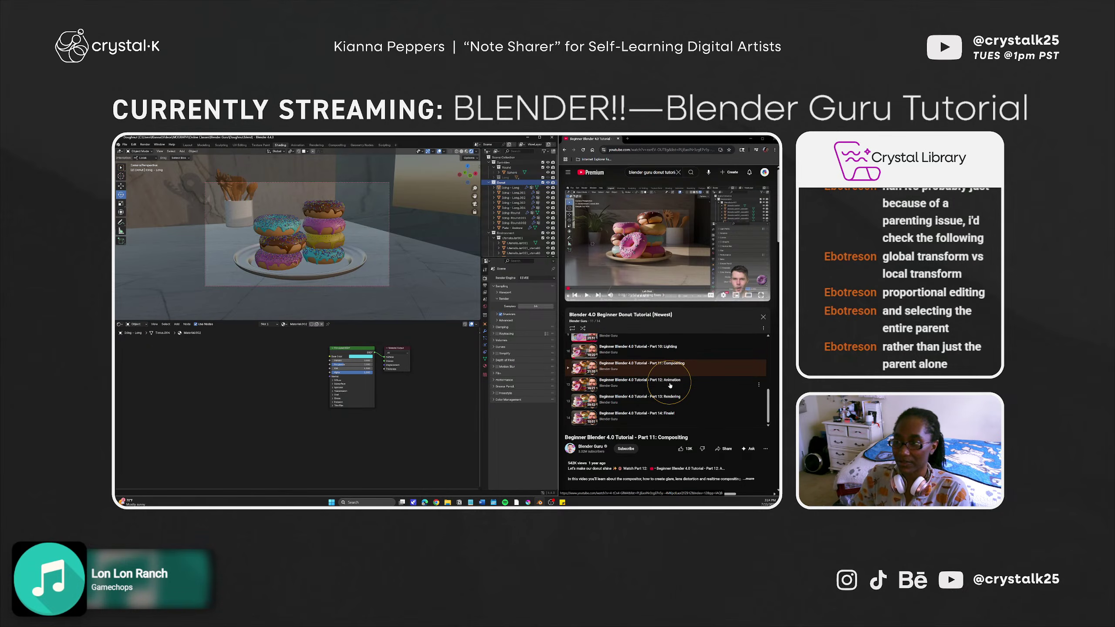
# Select the plate with the lowest turquoise-iced donut, try rotating them together, and undo the rotation.
pyautogui.click(313, 271)
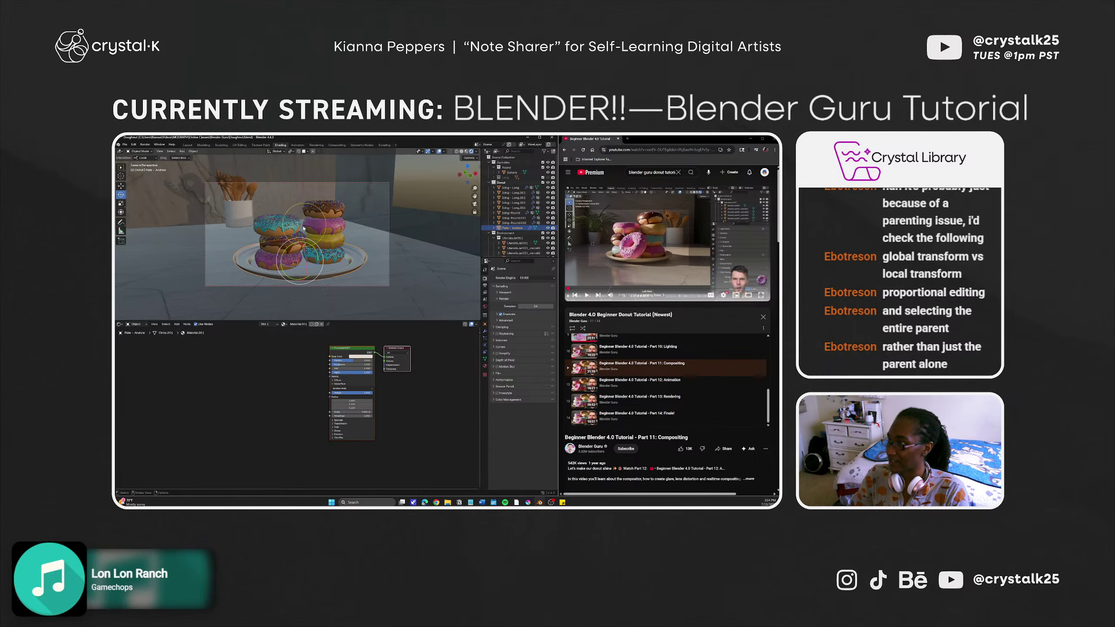
pyautogui.keyDown('shift'); pyautogui.click(334, 257); pyautogui.keyUp('shift')
pyautogui.keyDown('shift'); pyautogui.click(322, 261); pyautogui.keyUp('shift')
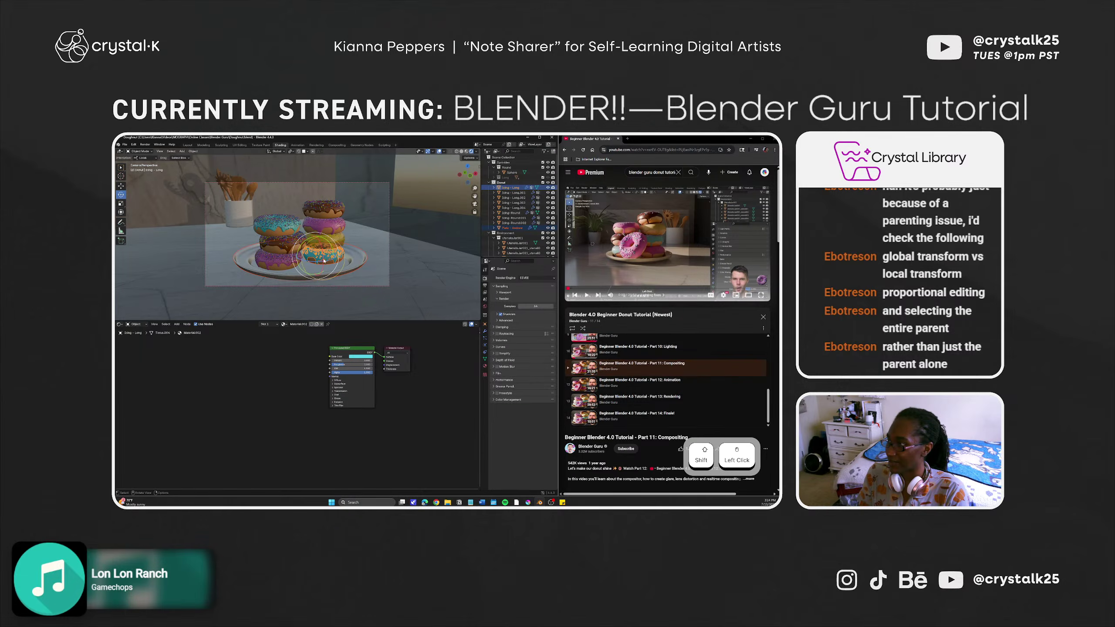
pyautogui.moveTo(320, 263); pyautogui.dragTo(332, 269)
pyautogui.hotkey('ctrl', 'z')
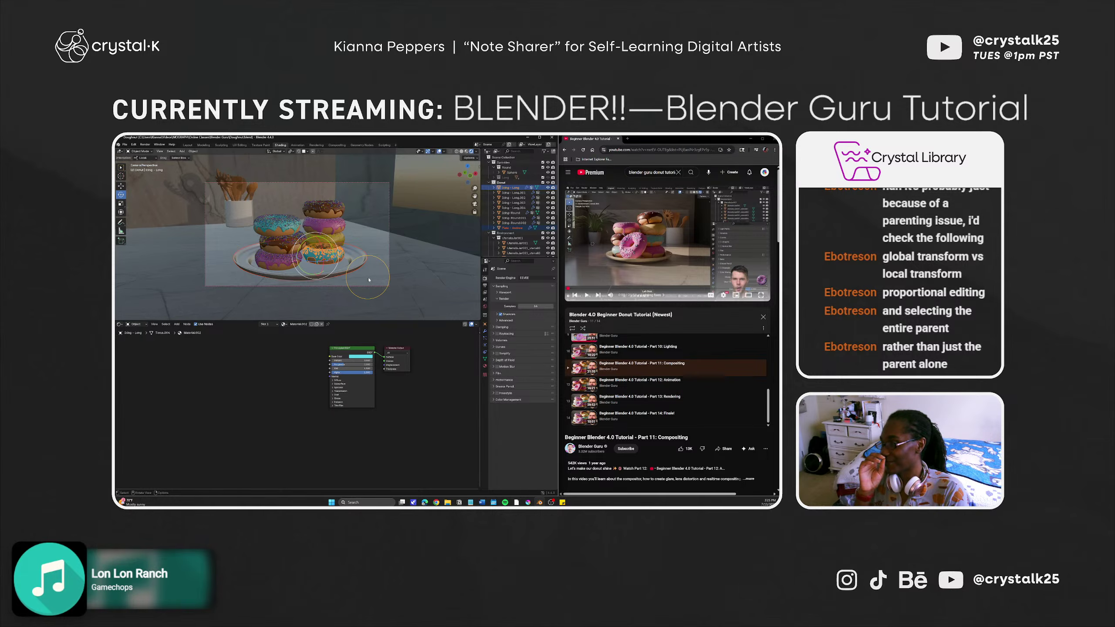
# Expand the hidden sprinkle collection in the scene hierarchy and select its first sprinkle object.
pyautogui.click(517, 188)
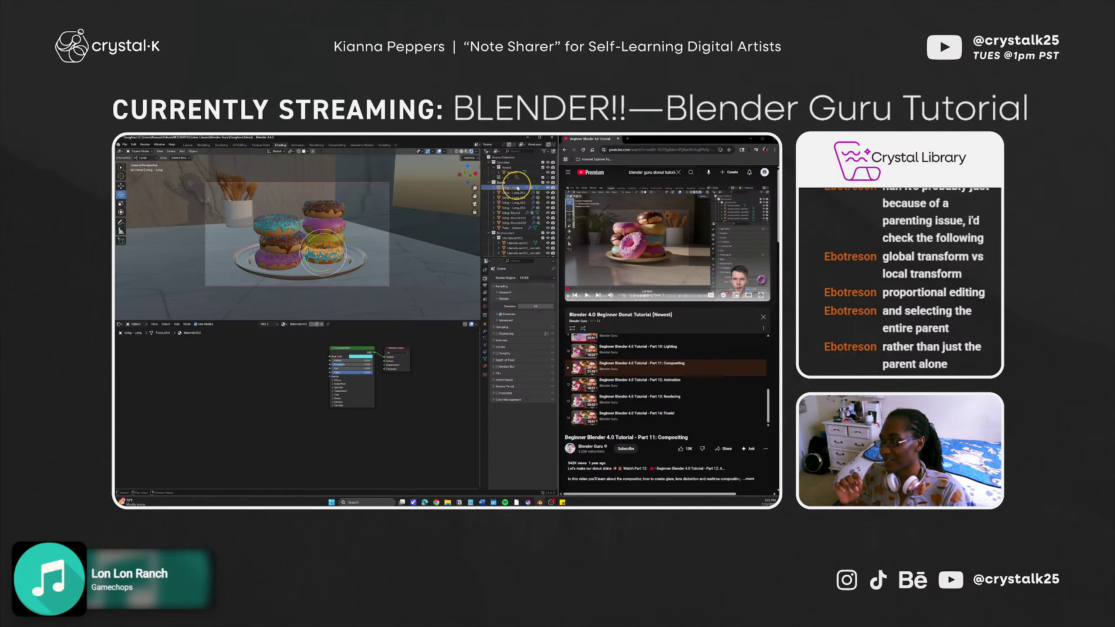
pyautogui.scroll(4, 318, 219)
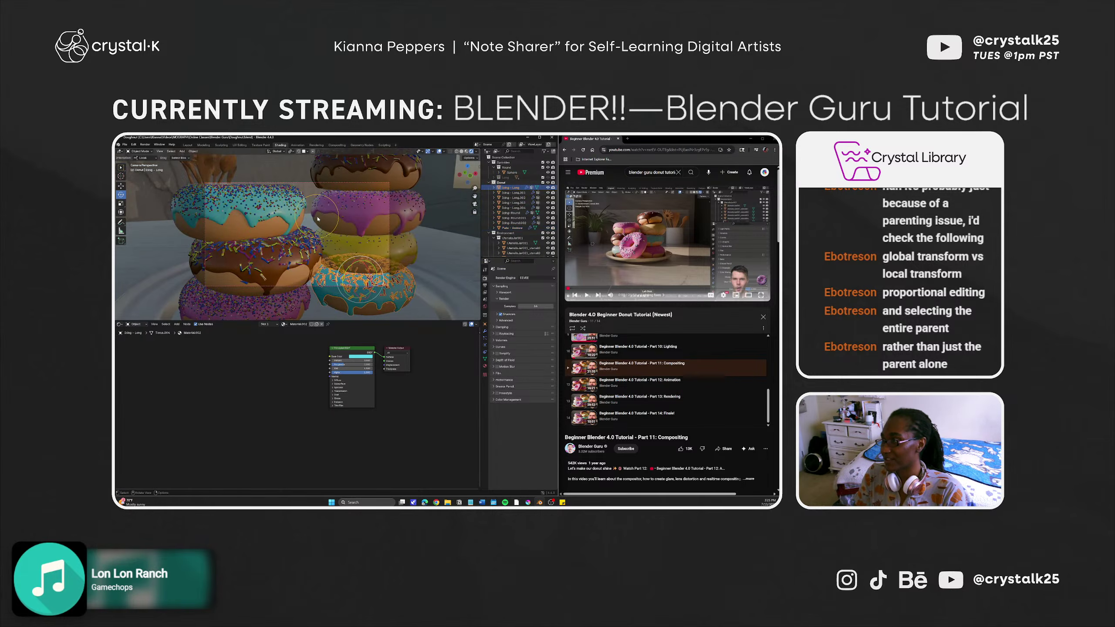
pyautogui.scroll(1, 318, 218)
pyautogui.moveTo(325, 215); pyautogui.dragTo(319, 252, button='middle')
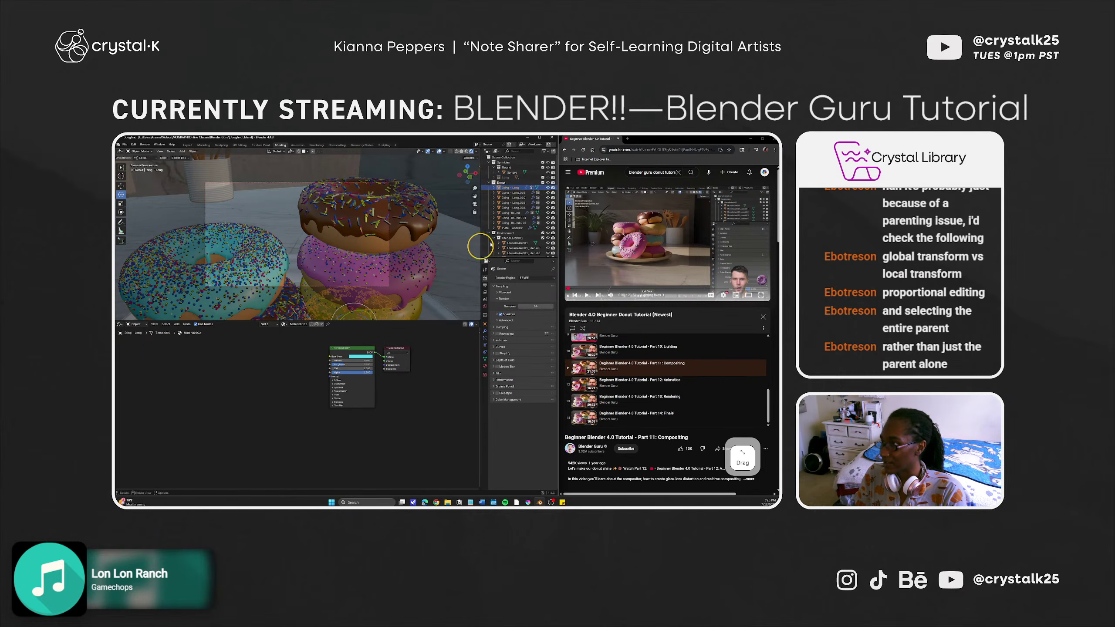
pyautogui.click(513, 173)
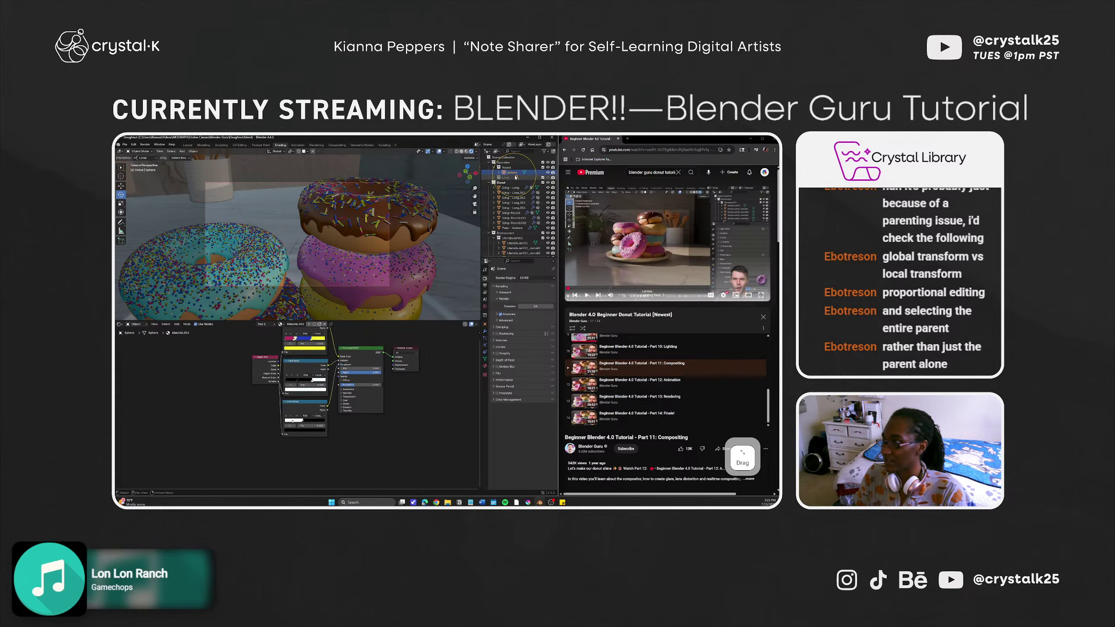
pyautogui.click(503, 177)
pyautogui.click(513, 183)
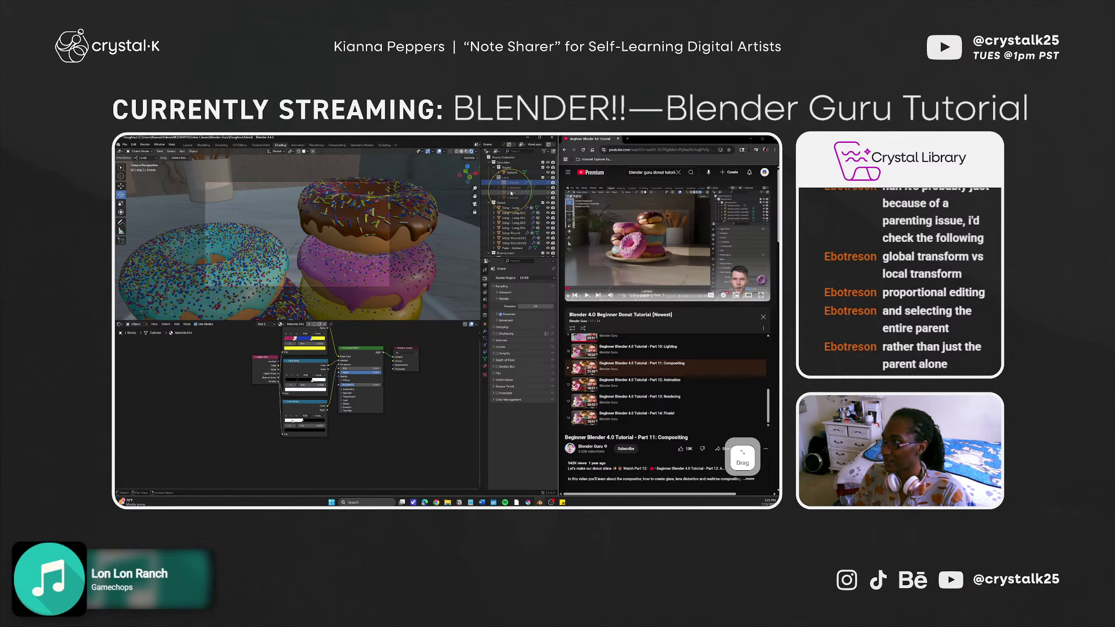
# Select the icing of the lowest turquoise donut and look at the donut stacks up close.
pyautogui.scroll(-5, 341, 209)
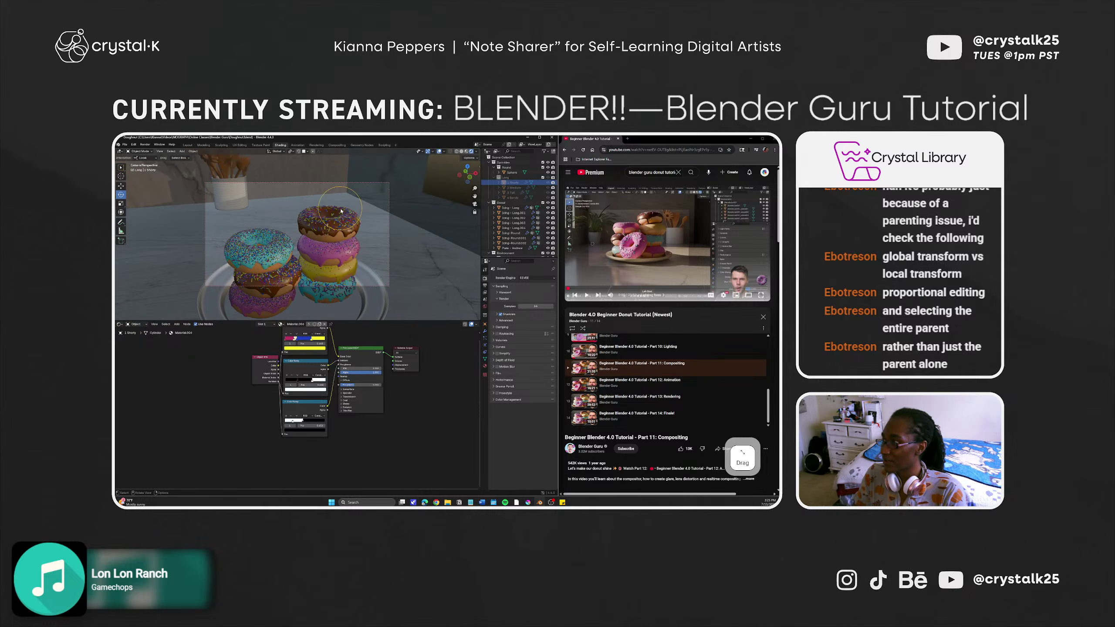
pyautogui.click(324, 254)
pyautogui.scroll(-4, 342, 211)
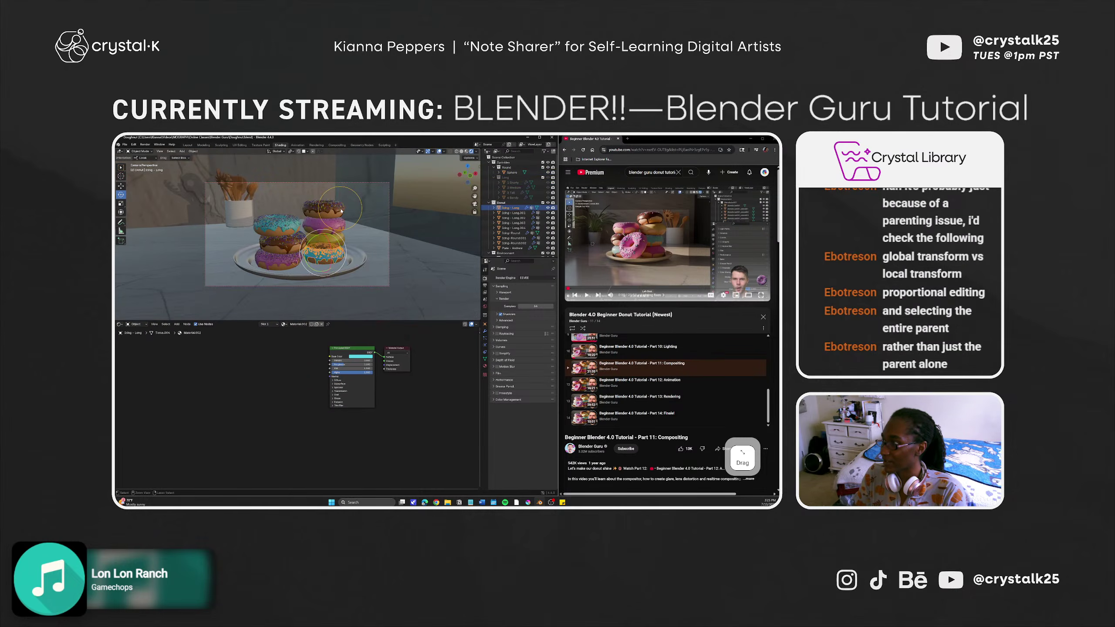
pyautogui.scroll(5, 320, 200)
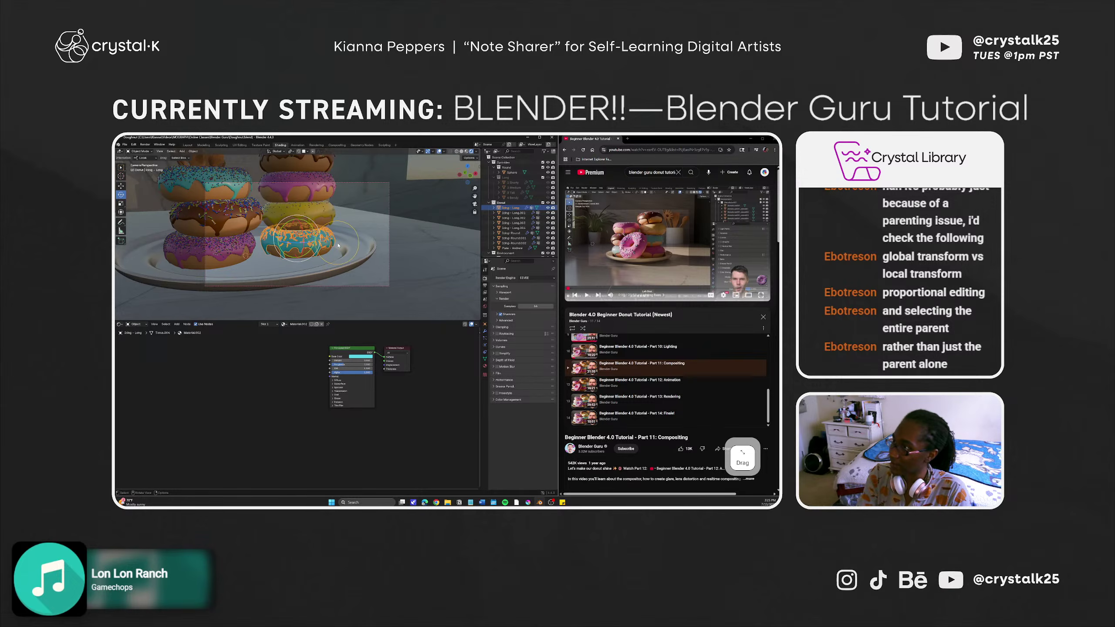
pyautogui.moveTo(338, 245); pyautogui.dragTo(382, 252, button='middle')
pyautogui.scroll(7, 291, 231)
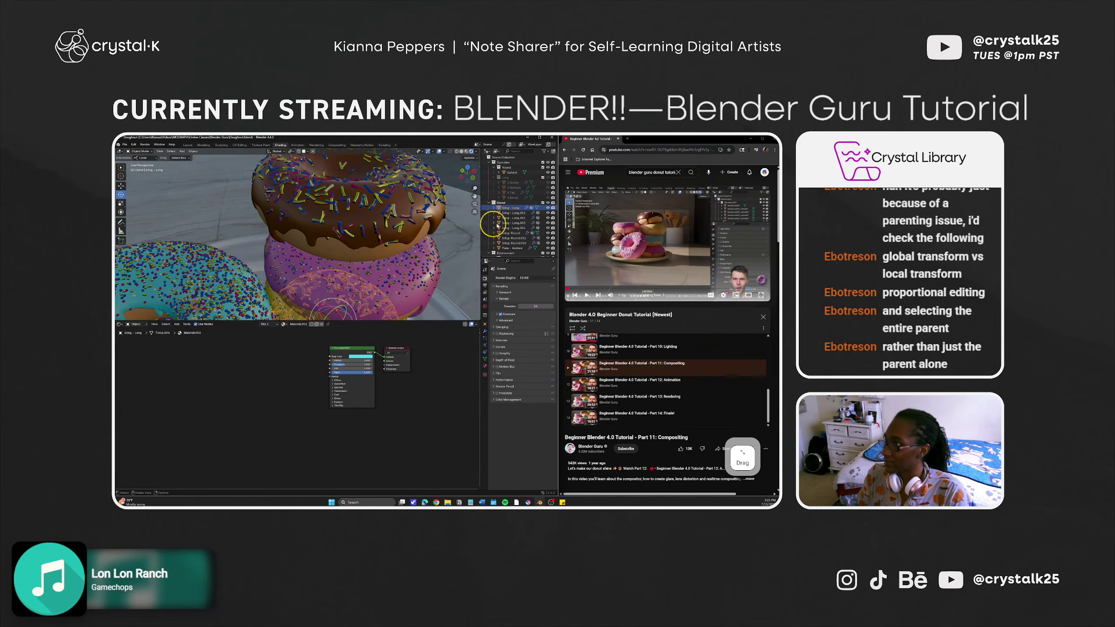
# Select the first sprinkle again and connect its upper Color Ramp directly to the Material Output's surface.
pyautogui.click(510, 182)
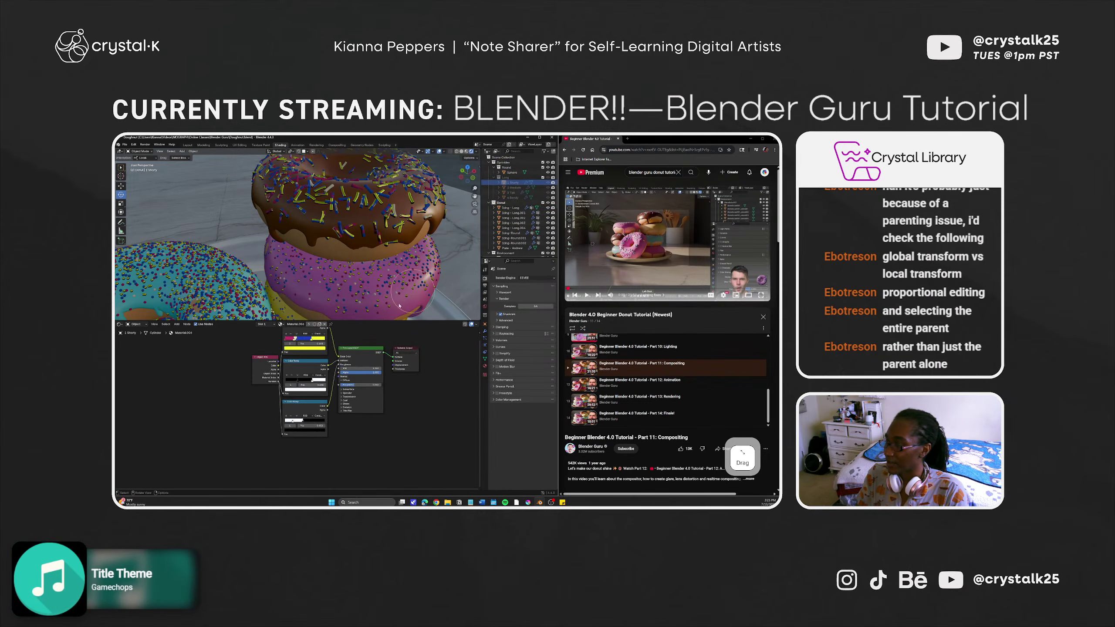
pyautogui.moveTo(352, 335); pyautogui.dragTo(330, 364, button='middle')
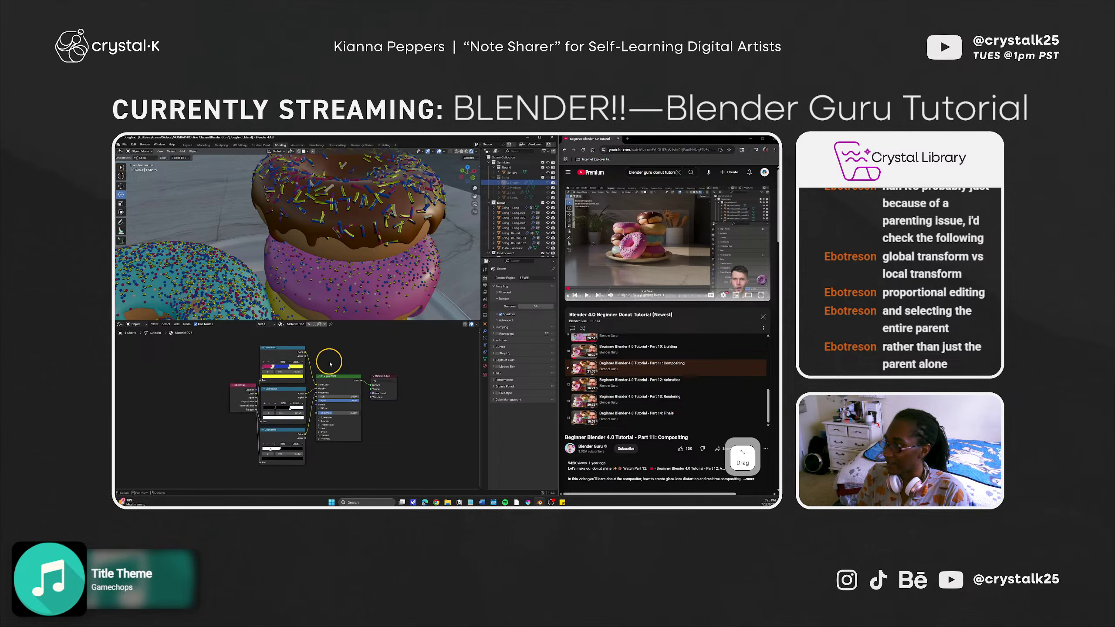
pyautogui.moveTo(314, 384); pyautogui.dragTo(366, 376)
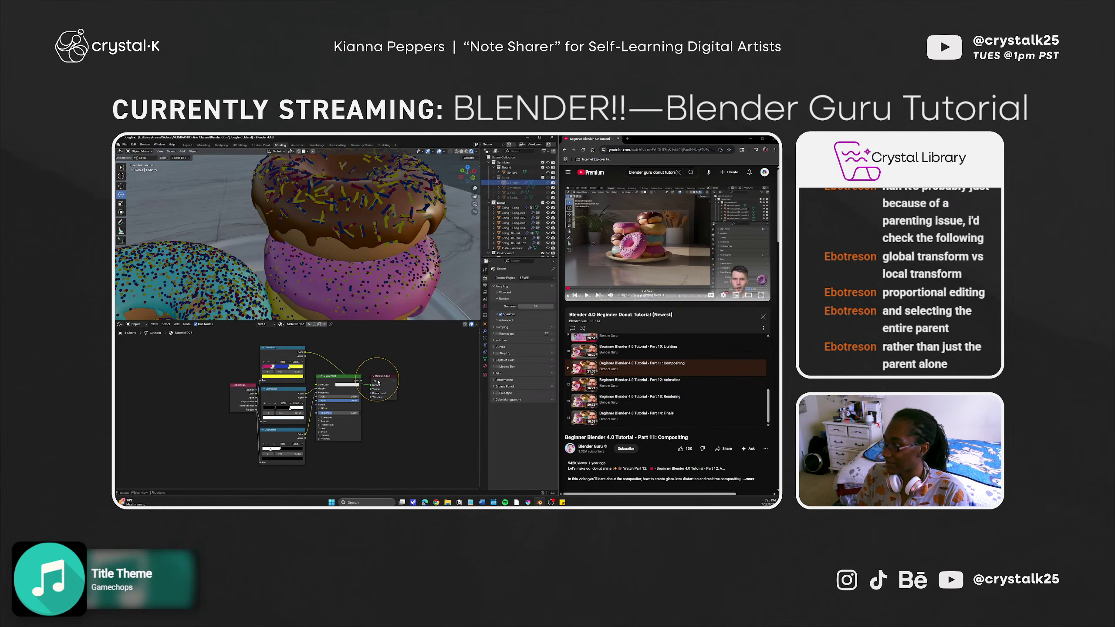
pyautogui.click(345, 377)
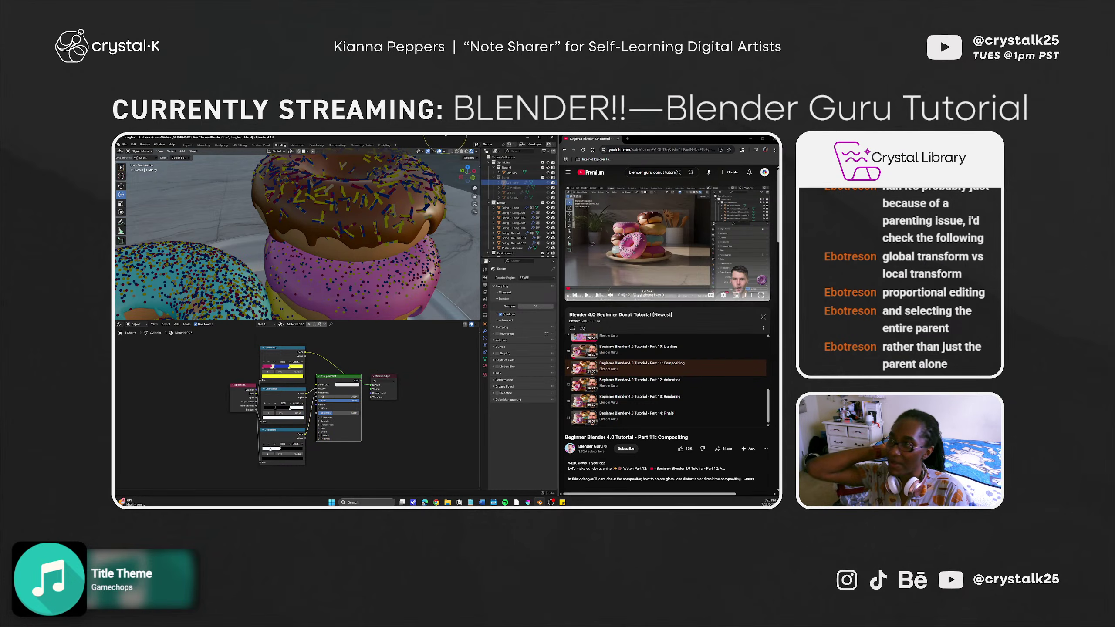
# Set the render engine to Cycles.
pyautogui.click(536, 277)
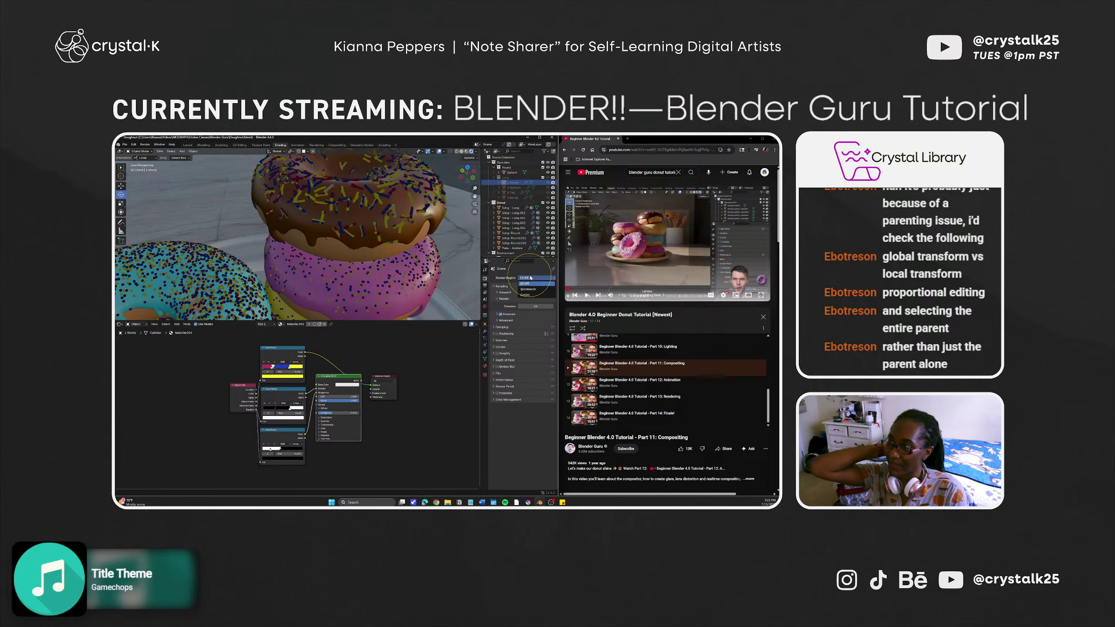
pyautogui.click(533, 294)
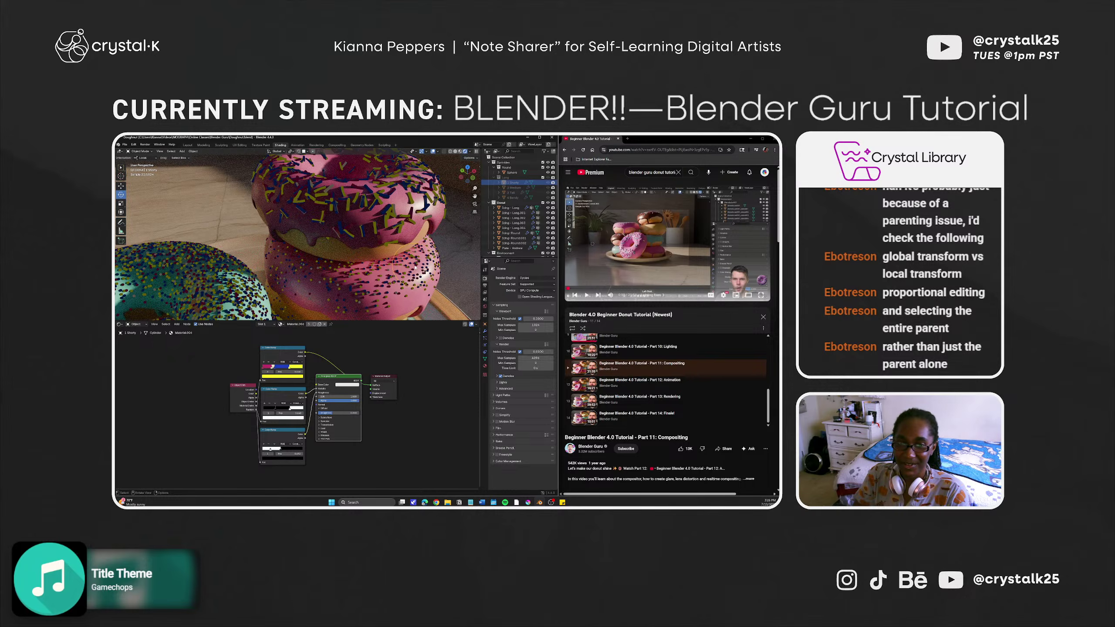
# Reconnect the Principled BSDF to the Material Output's surface and the upper Color Ramp to the shader's Base Color.
pyautogui.click(285, 354)
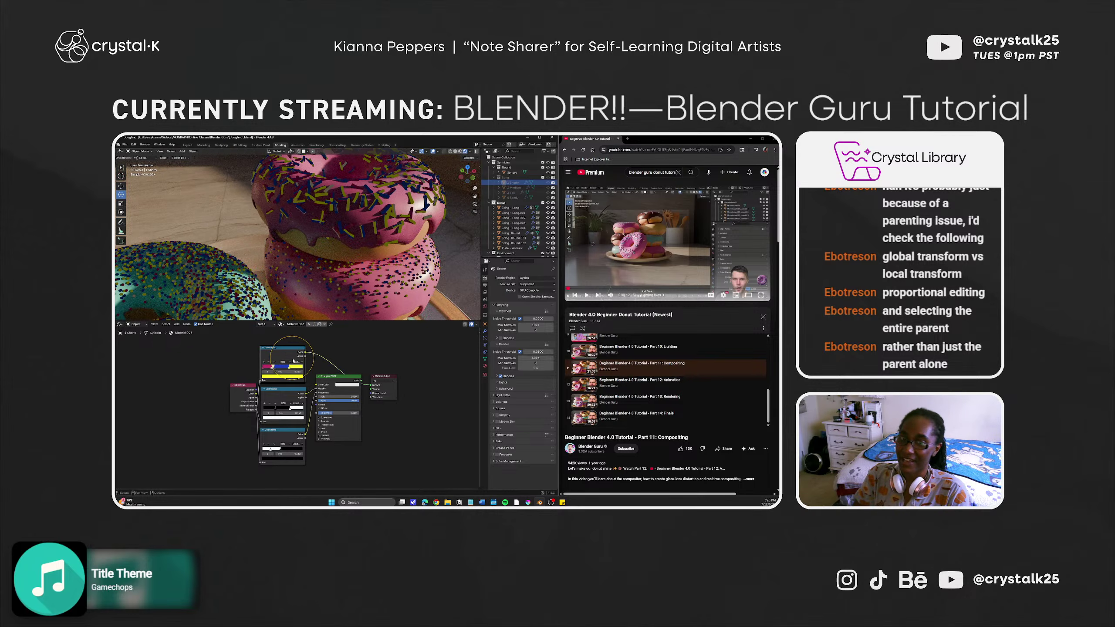
pyautogui.click(328, 377)
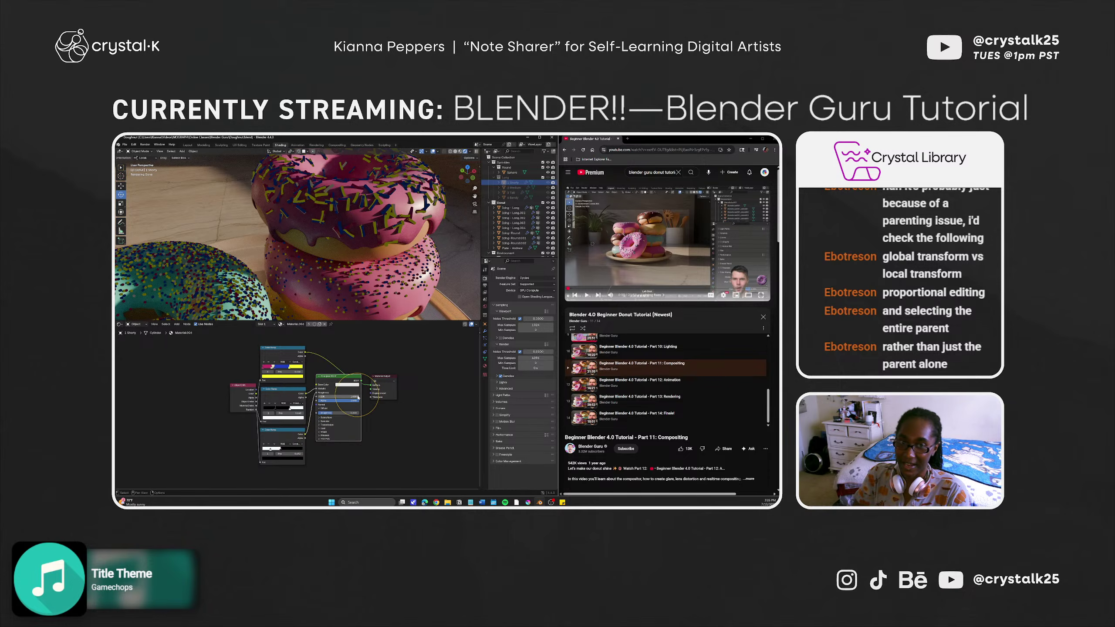
pyautogui.moveTo(363, 383); pyautogui.dragTo(372, 389)
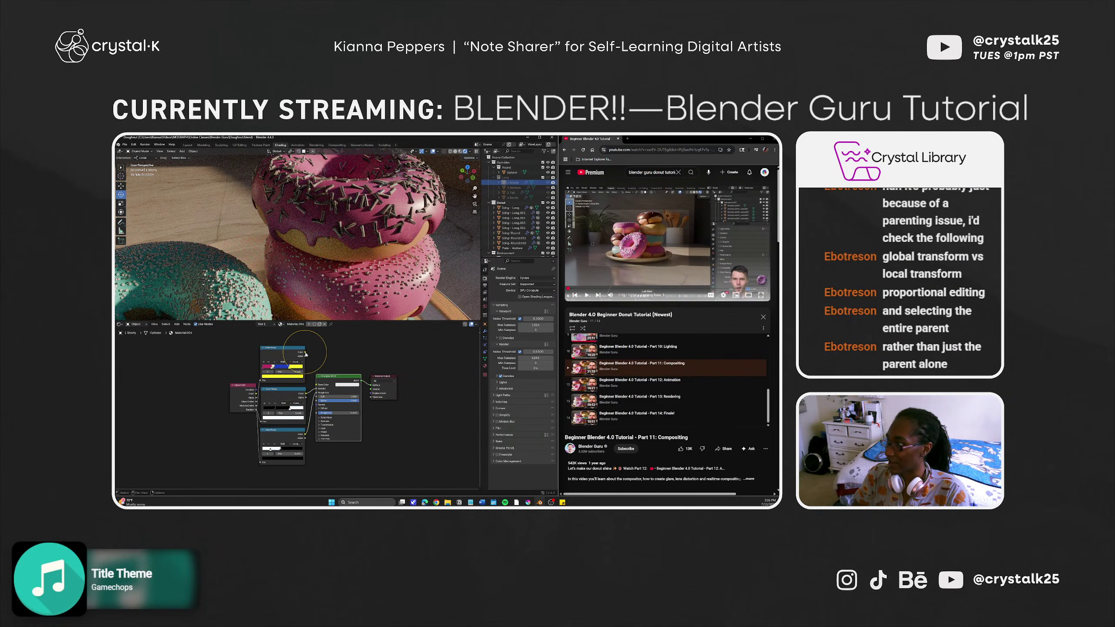
pyautogui.moveTo(305, 351); pyautogui.dragTo(317, 385)
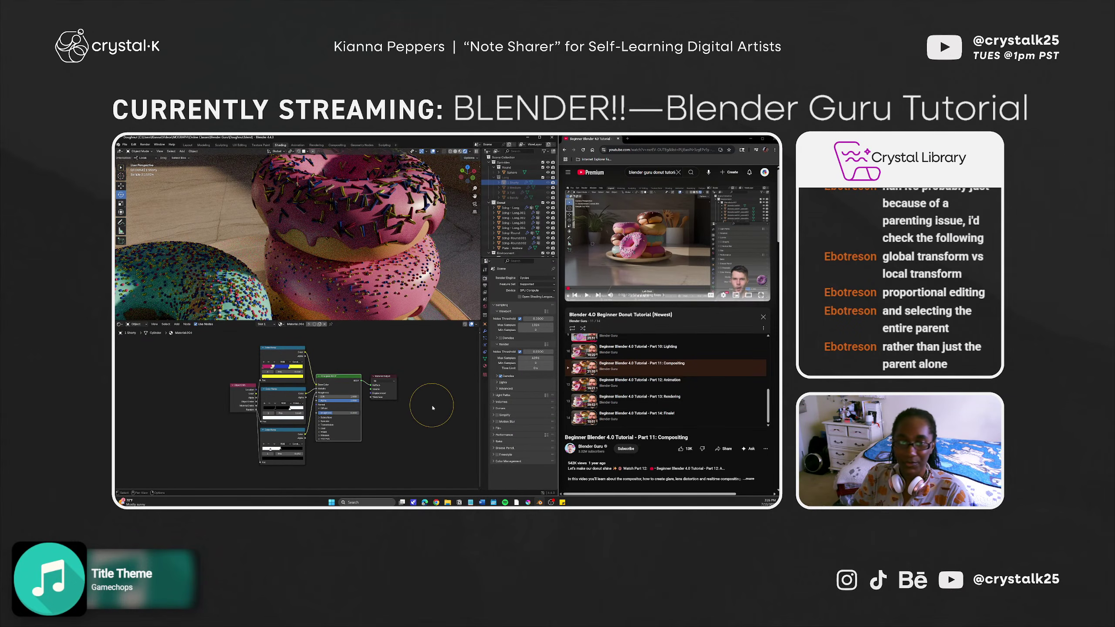
# Examine the collapsible parameter sections of the sprinkle material's Principled BSDF node.
pyautogui.click(350, 433)
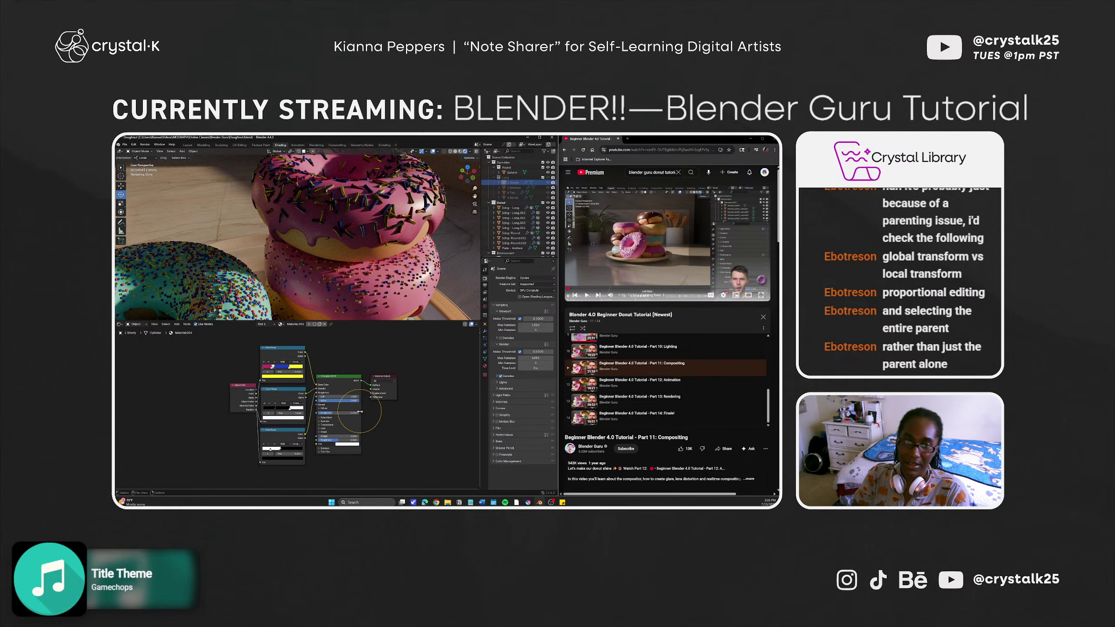
pyautogui.click(319, 409)
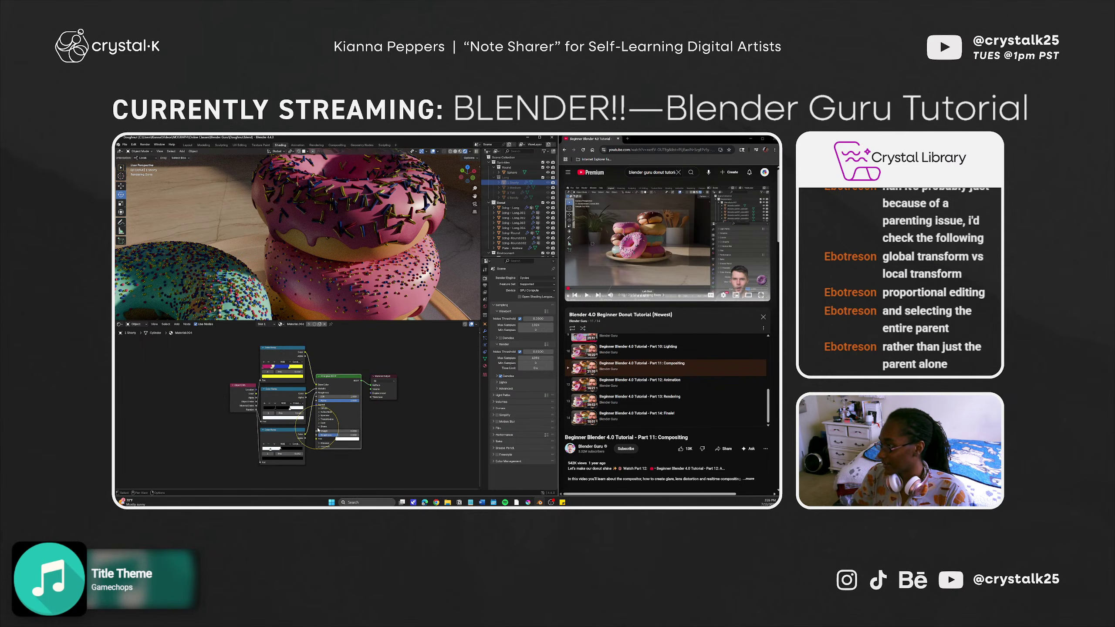
pyautogui.click(319, 428)
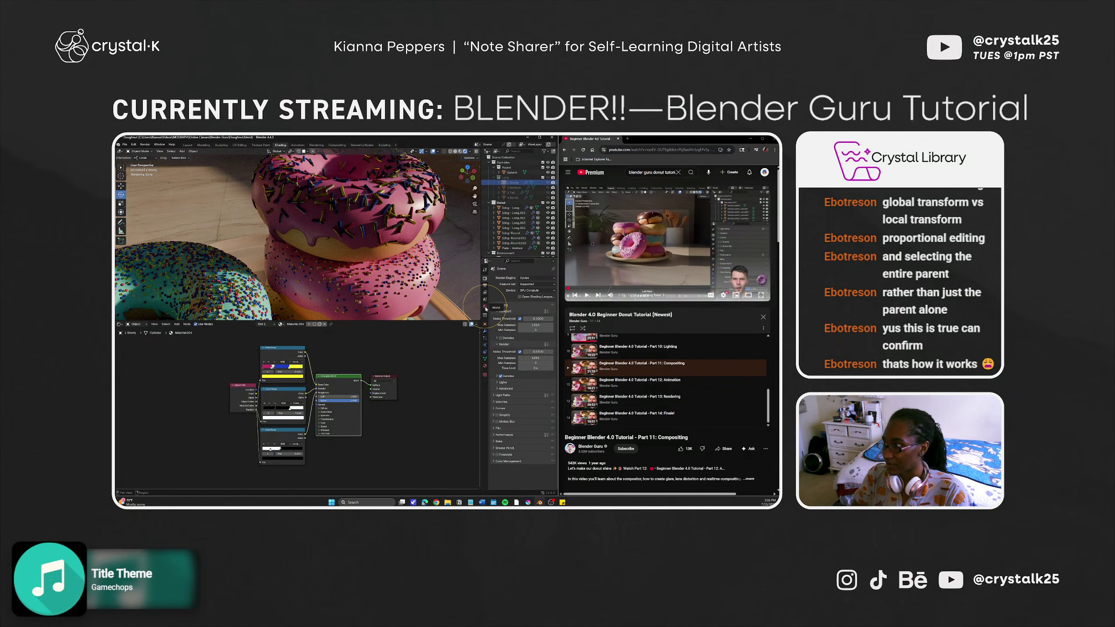
pyautogui.click(321, 417)
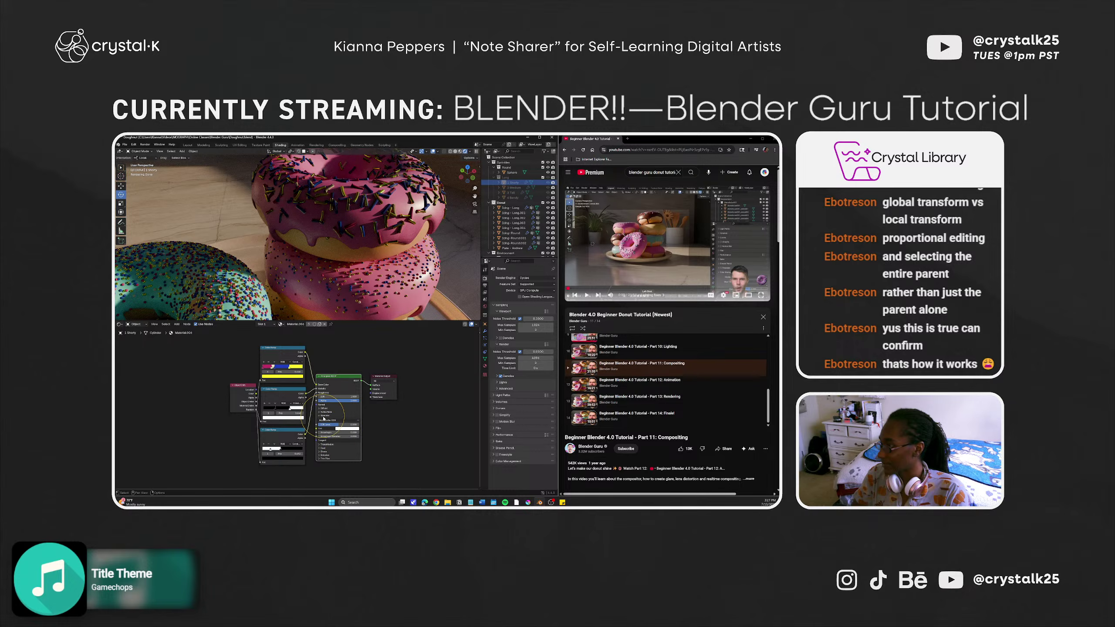
pyautogui.click(319, 418)
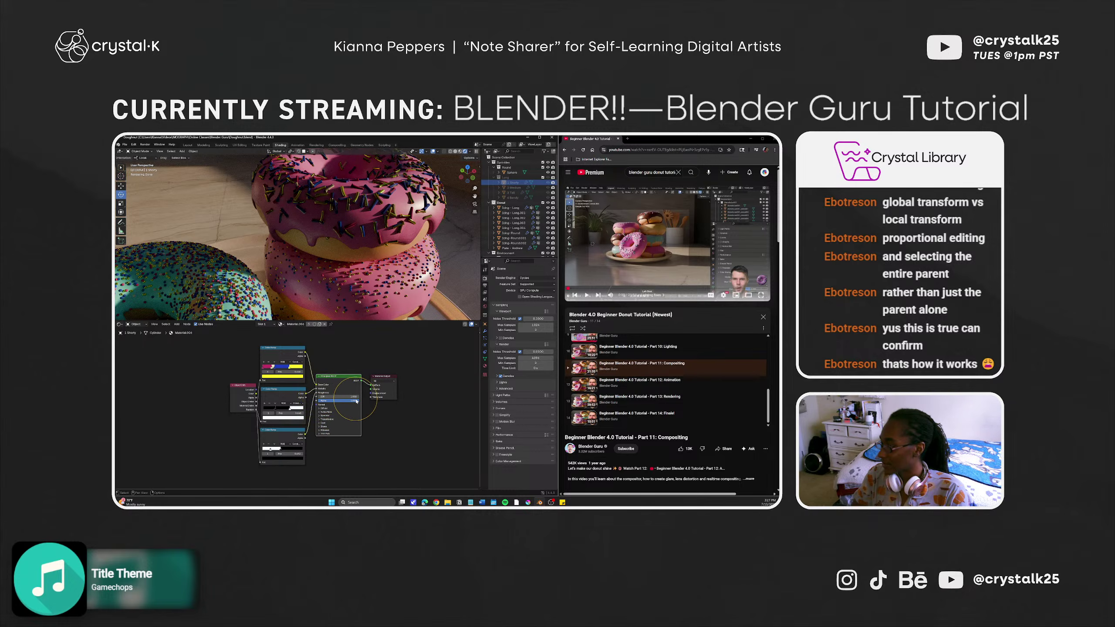
pyautogui.moveTo(357, 401)
pyautogui.mouseDown()
pyautogui.moveTo(287, 400)
pyautogui.moveTo(401, 407)
pyautogui.moveTo(359, 406)
pyautogui.mouseUp()
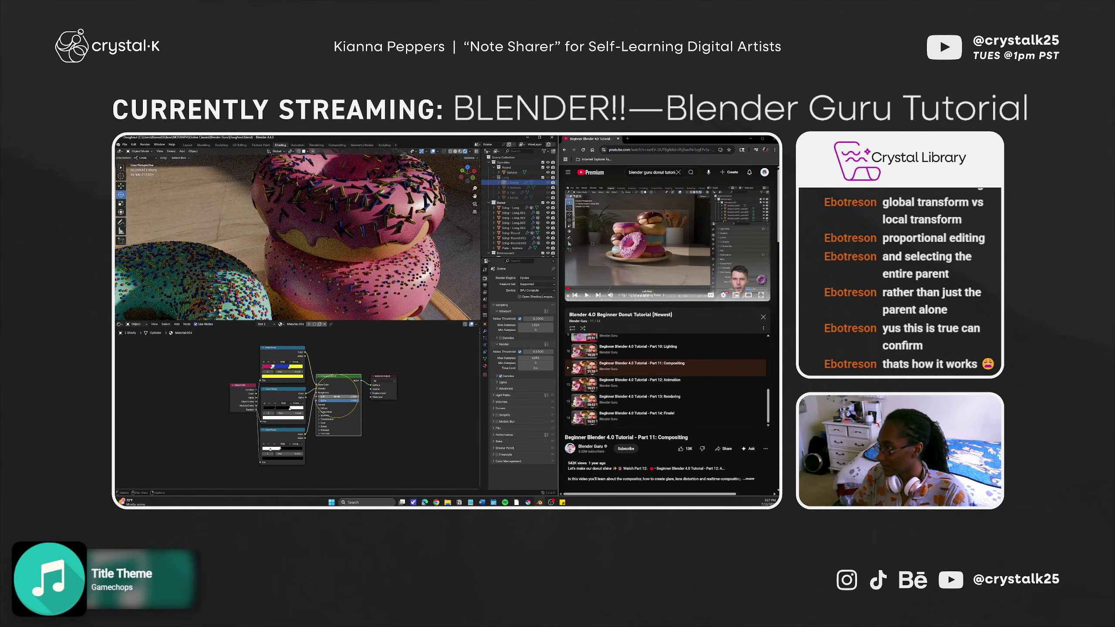
pyautogui.click(373, 397)
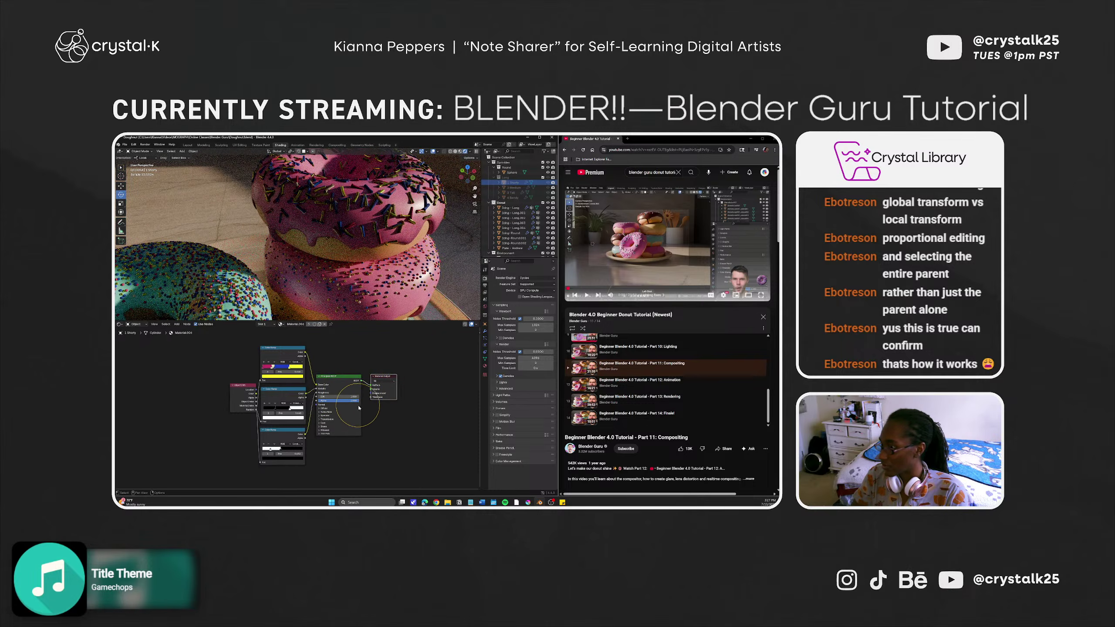
# Open the sprinkle's material properties, check the Subsurface section, and expand the Specular section.
pyautogui.click(485, 367)
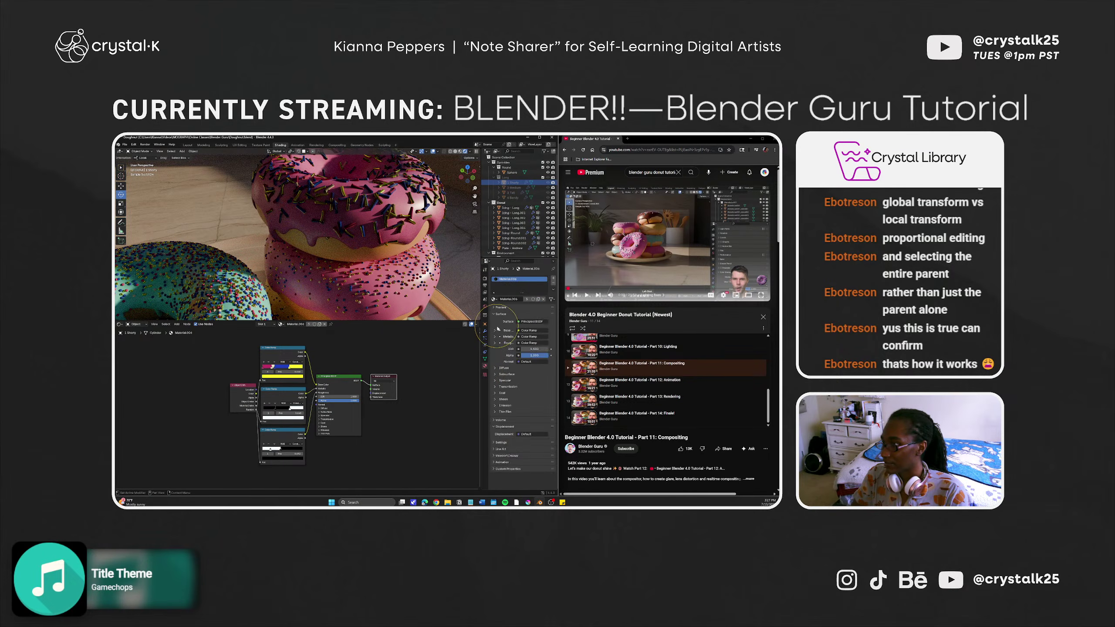
pyautogui.click(503, 375)
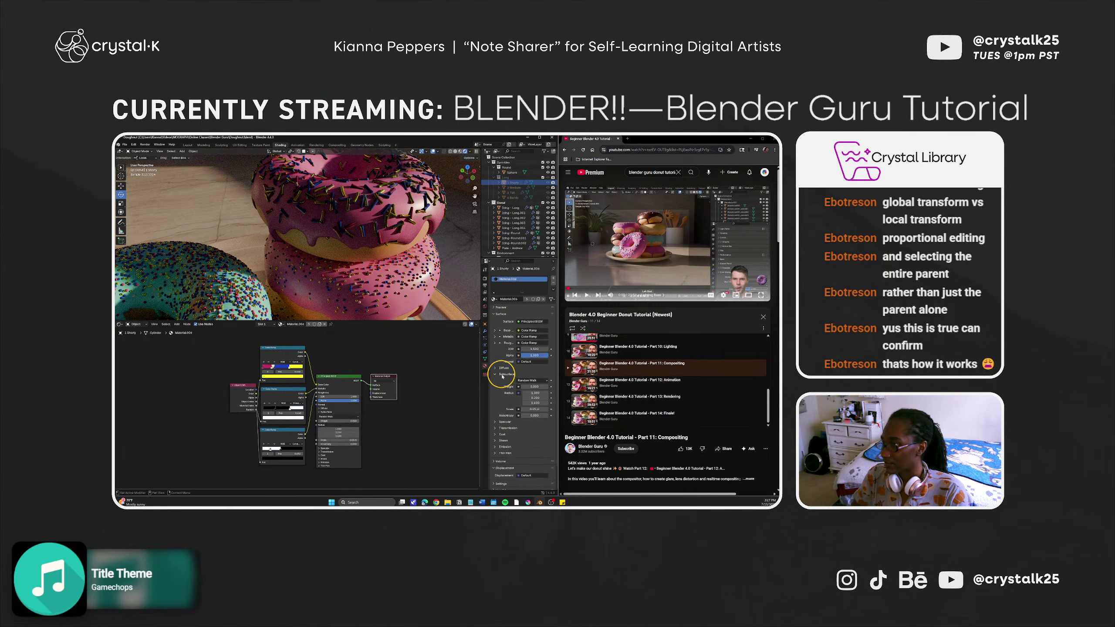
pyautogui.click(503, 374)
pyautogui.click(521, 381)
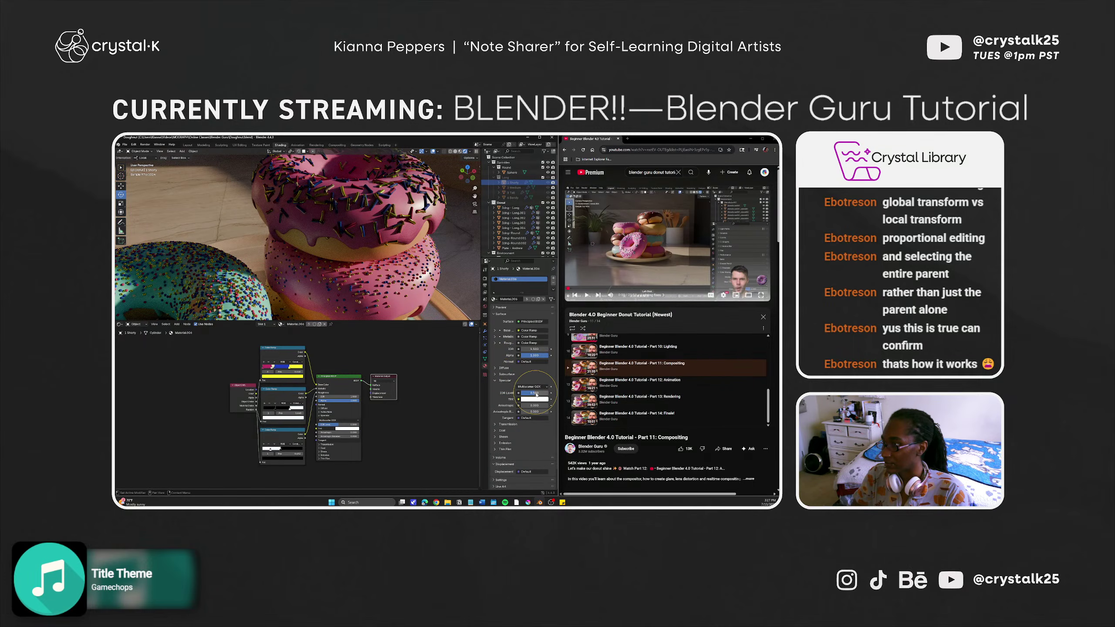
# Try lowering the sprinkle material's Specular IOR Level, undo it, and collapse the Specular section.
pyautogui.moveTo(533, 393); pyautogui.dragTo(499, 395)
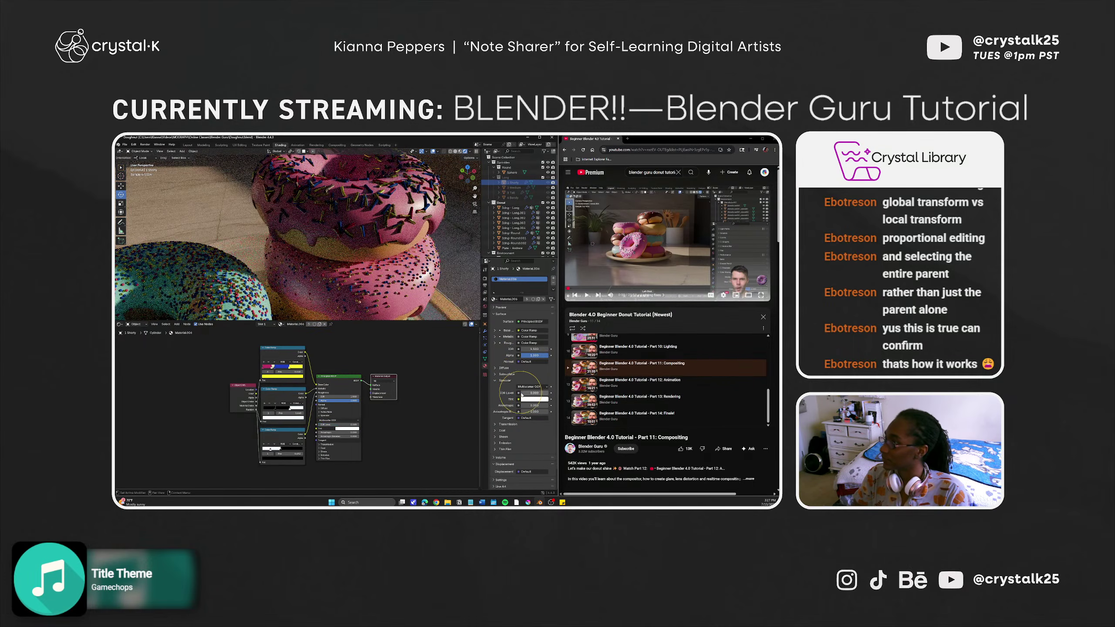
pyautogui.hotkey('ctrl', 'z')
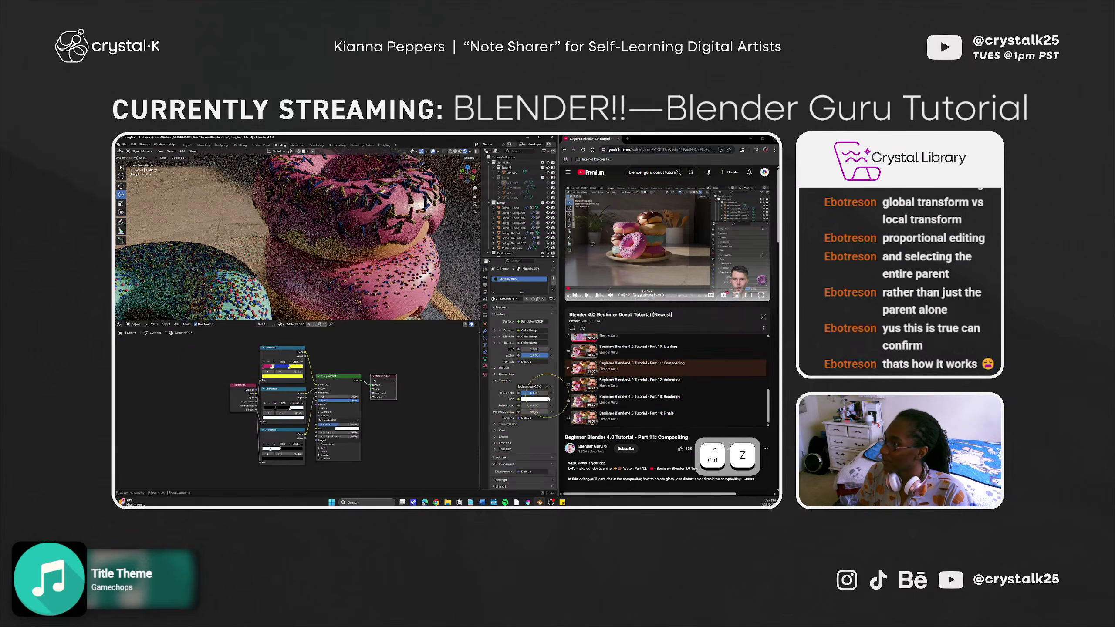
pyautogui.click(507, 380)
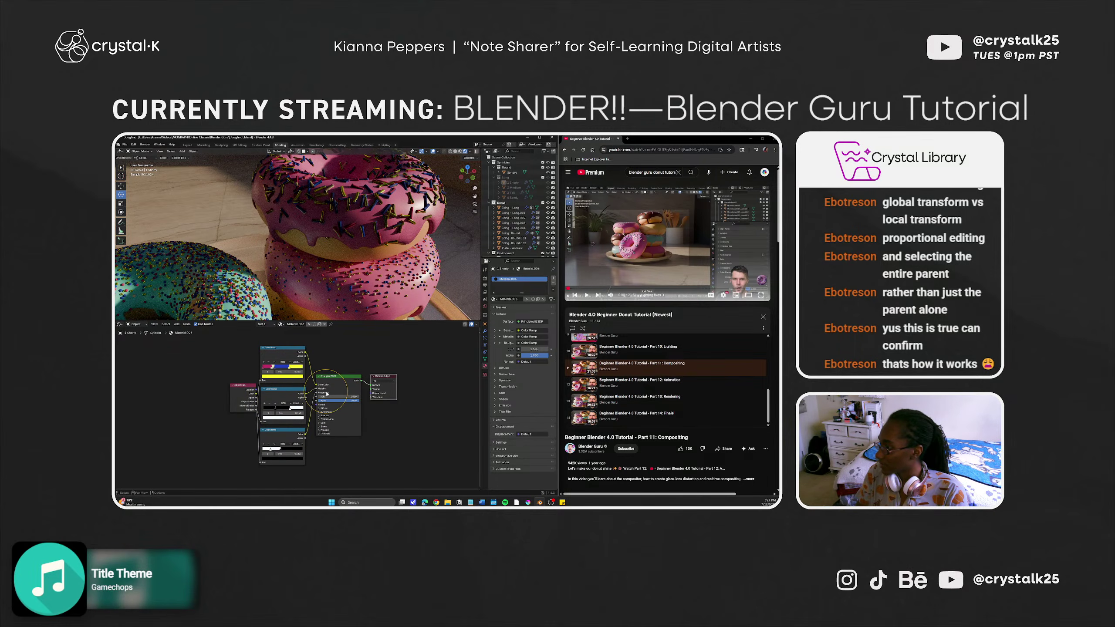
# Try different stop positions on the lowest Color Ramp node of the sprinkle material and undo the last change.
pyautogui.click(328, 391)
pyautogui.click(280, 436)
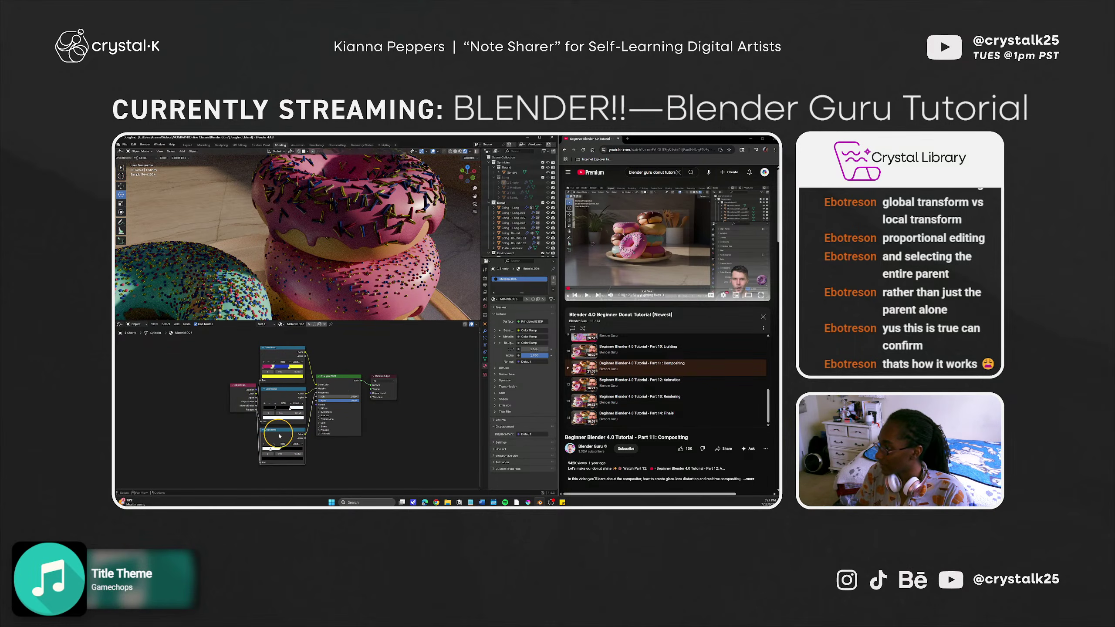
pyautogui.moveTo(281, 449); pyautogui.dragTo(317, 451)
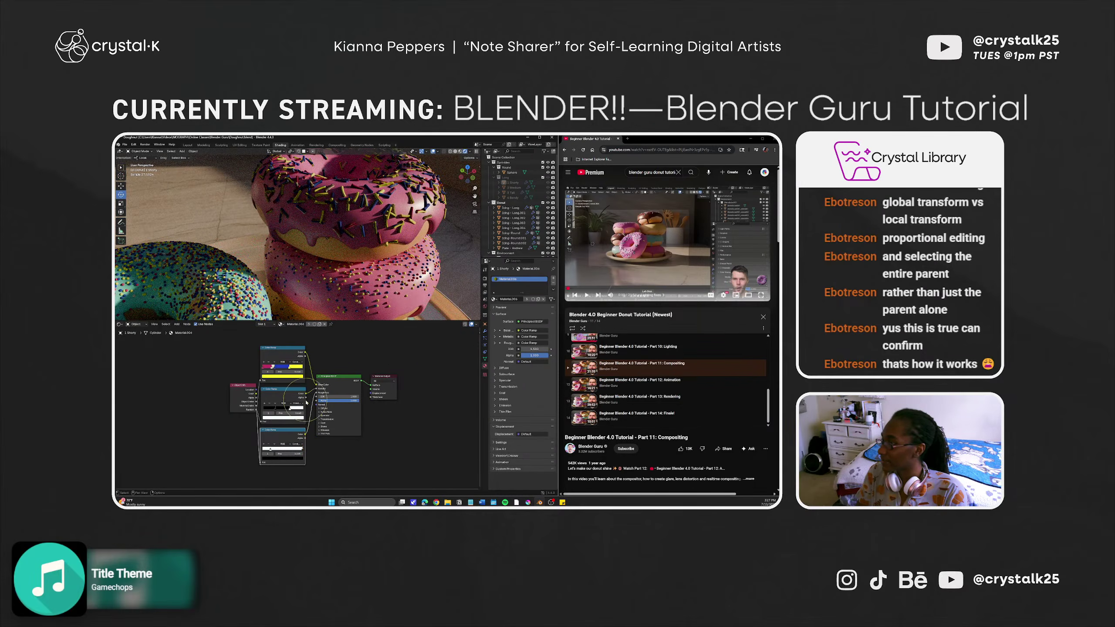
pyautogui.moveTo(302, 453); pyautogui.dragTo(289, 452)
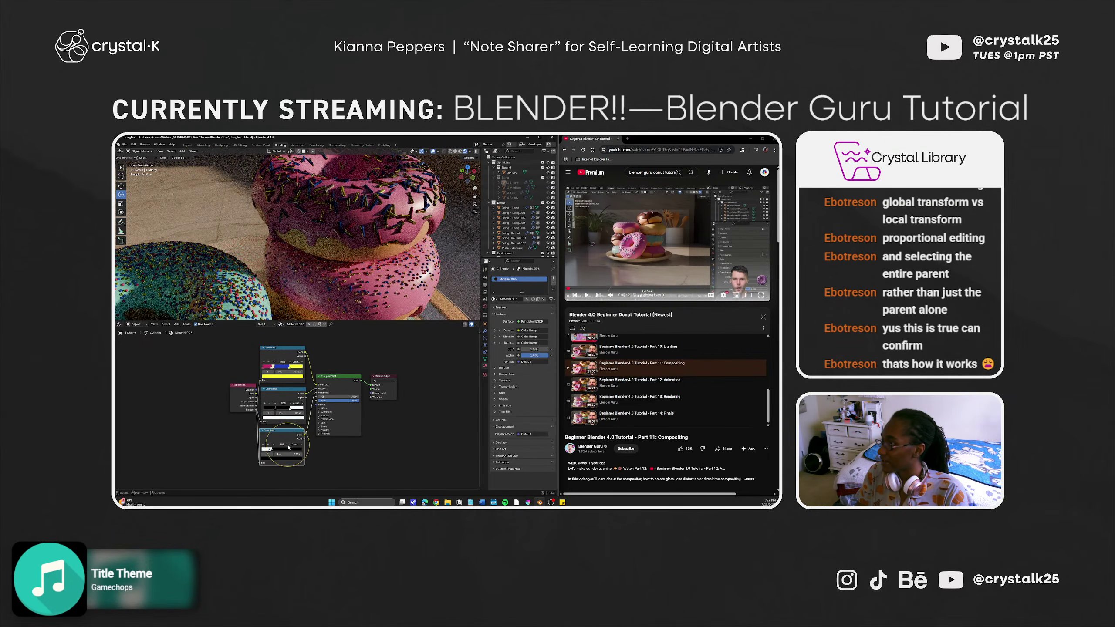
pyautogui.moveTo(274, 452); pyautogui.dragTo(286, 452)
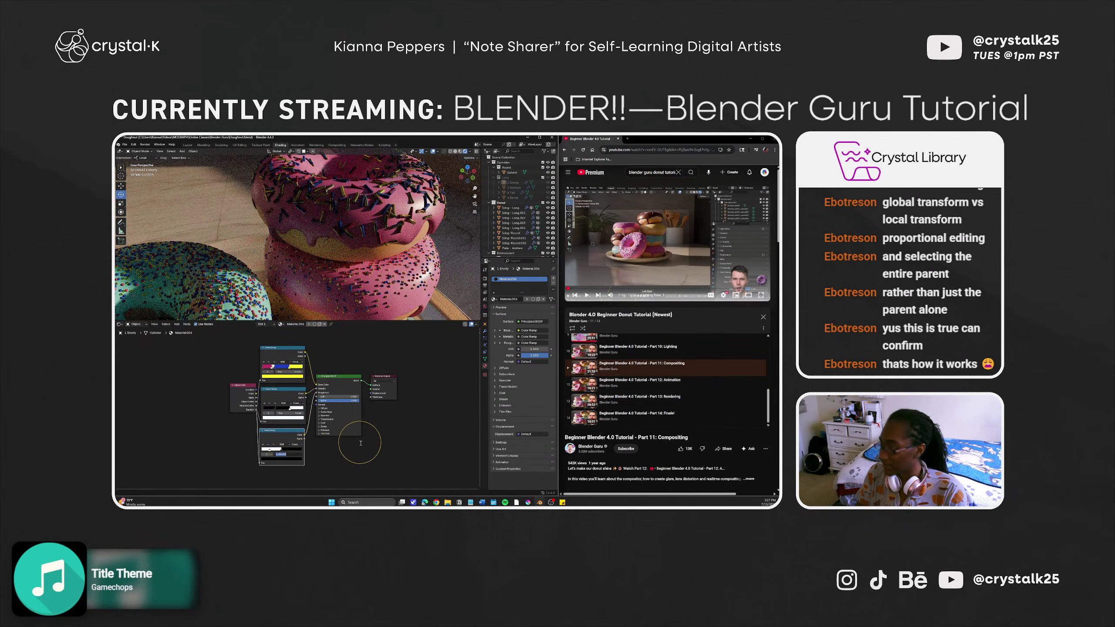
pyautogui.hotkey('ctrl', 'z')
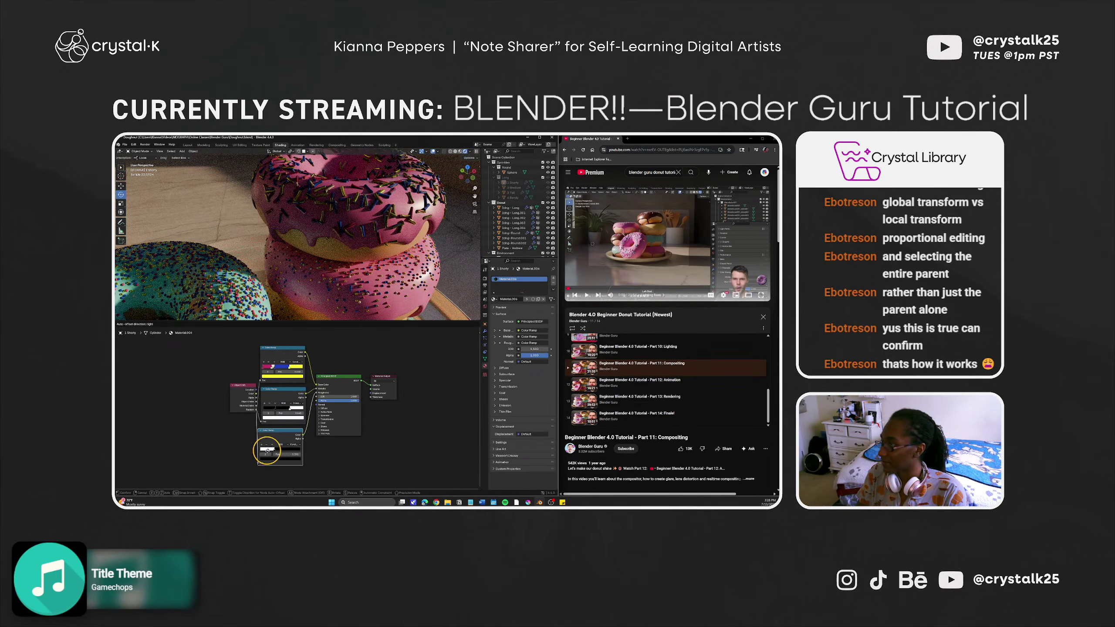
# Adjust the stops of the lowest Color Ramp node in the sprinkle material and save the file.
pyautogui.moveTo(267, 450); pyautogui.dragTo(281, 452)
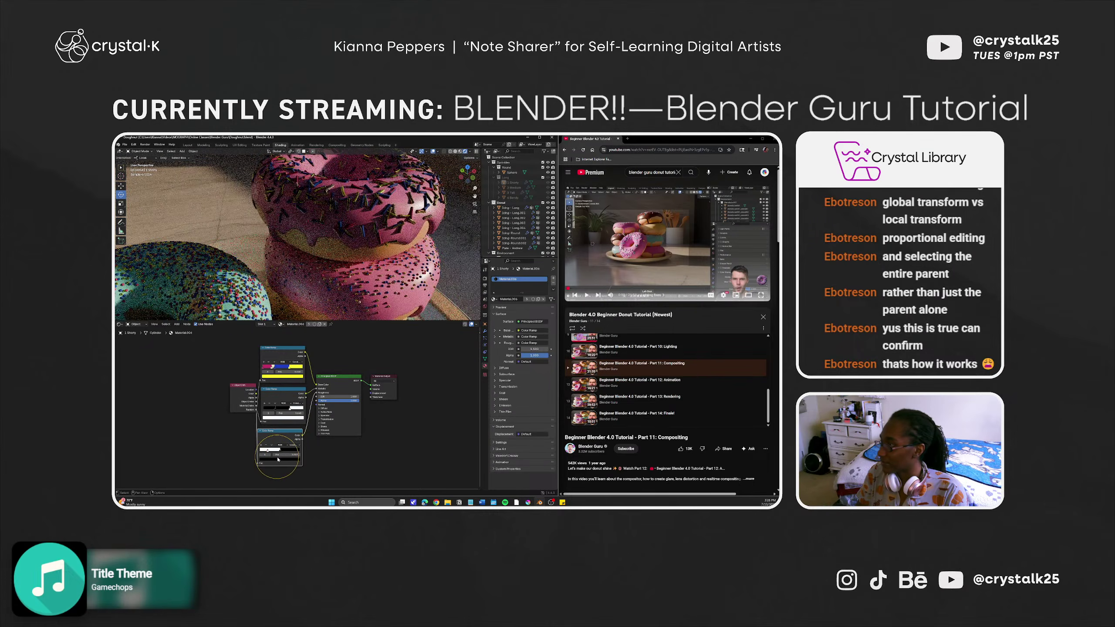
pyautogui.click(283, 454)
pyautogui.press('Return')
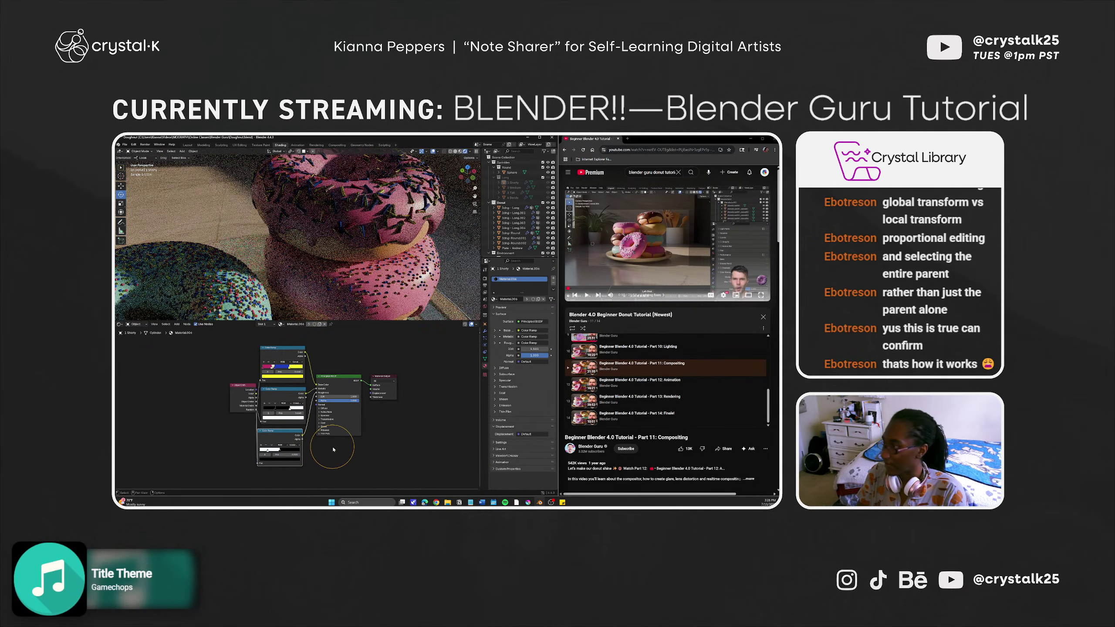
pyautogui.moveTo(267, 451); pyautogui.dragTo(259, 448)
pyautogui.hotkey('ctrl', 's')
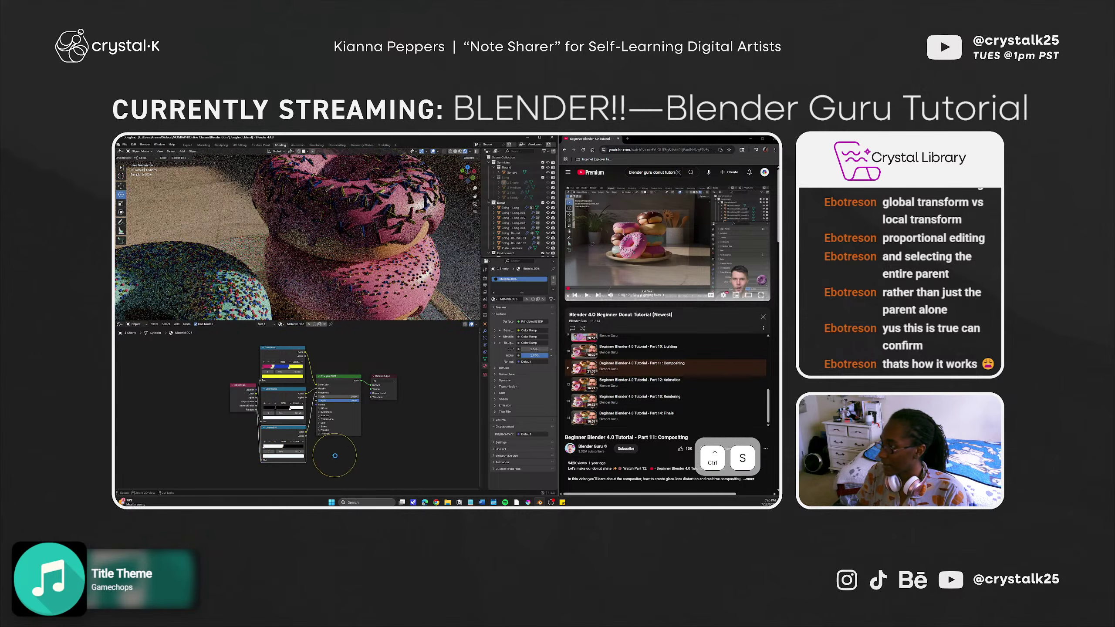
# Switch to the Layout workspace, show the scene in rendered shading, and check the render engine settings.
pyautogui.click(325, 263)
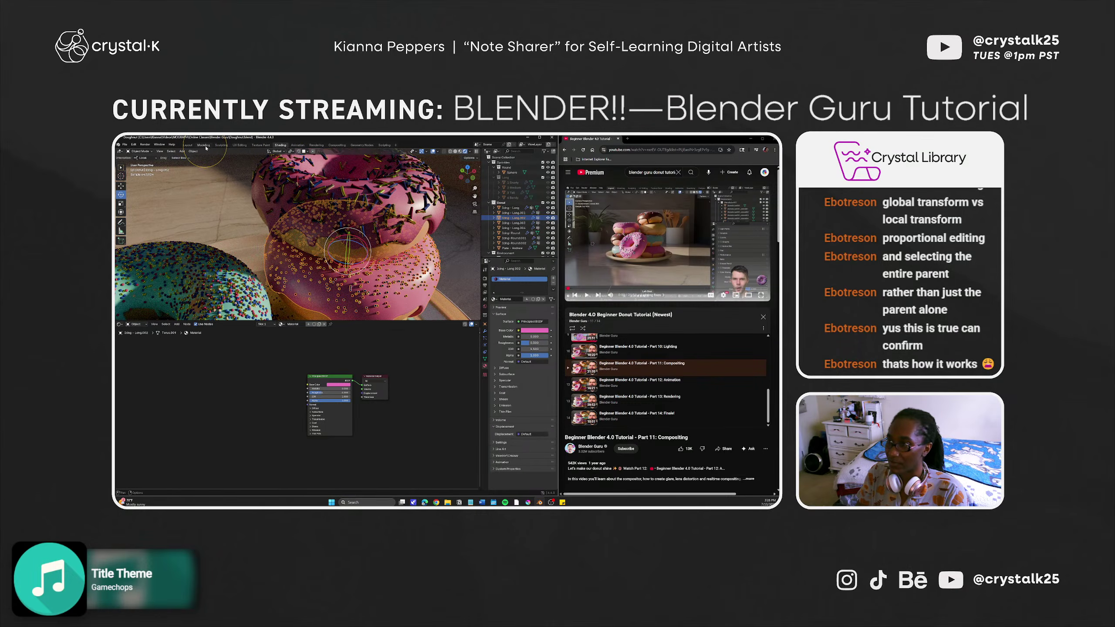
pyautogui.click(188, 145)
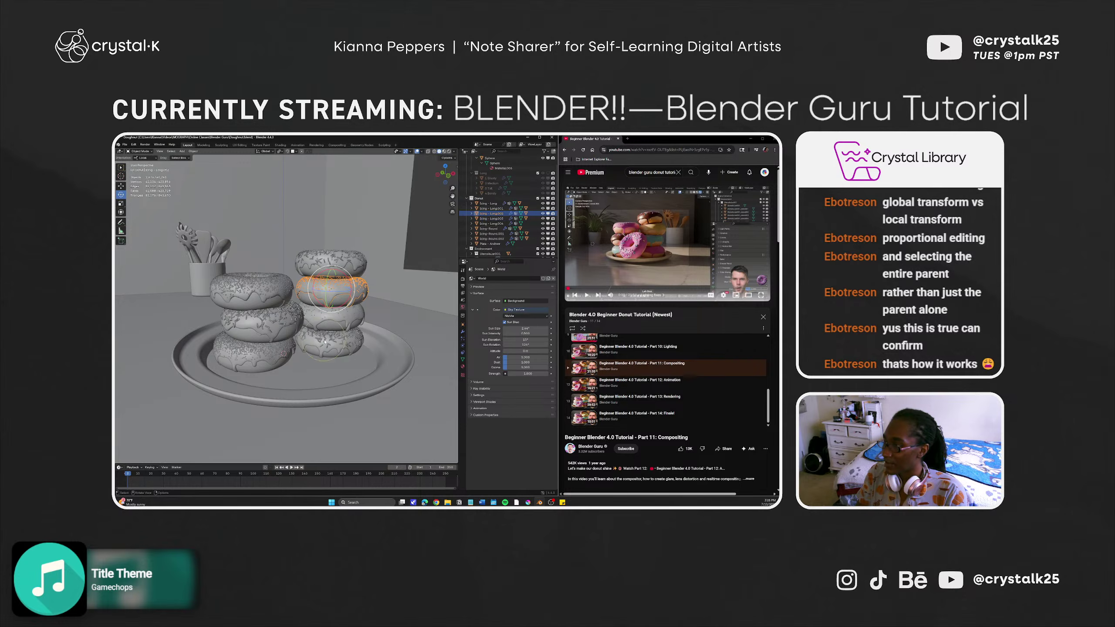
pyautogui.click(448, 151)
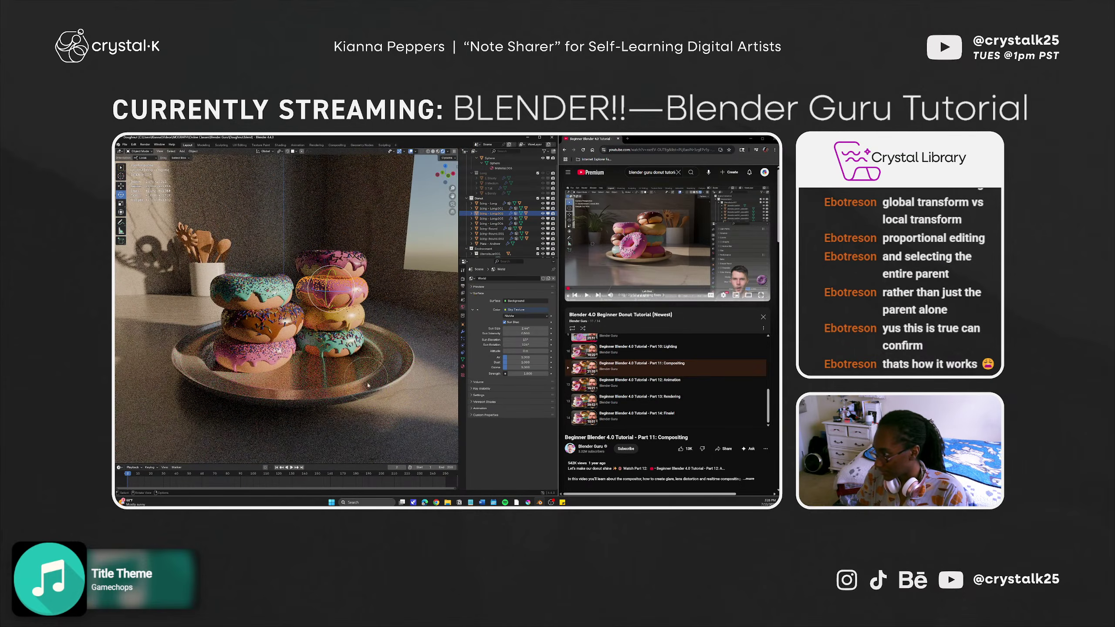
pyautogui.click(463, 278)
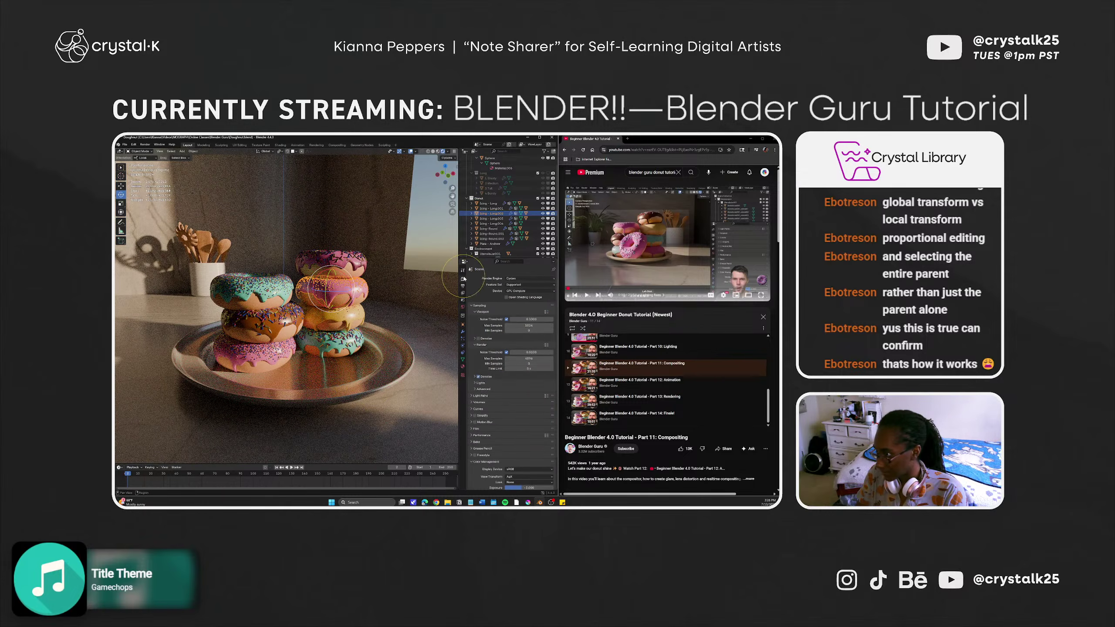
pyautogui.click(525, 281)
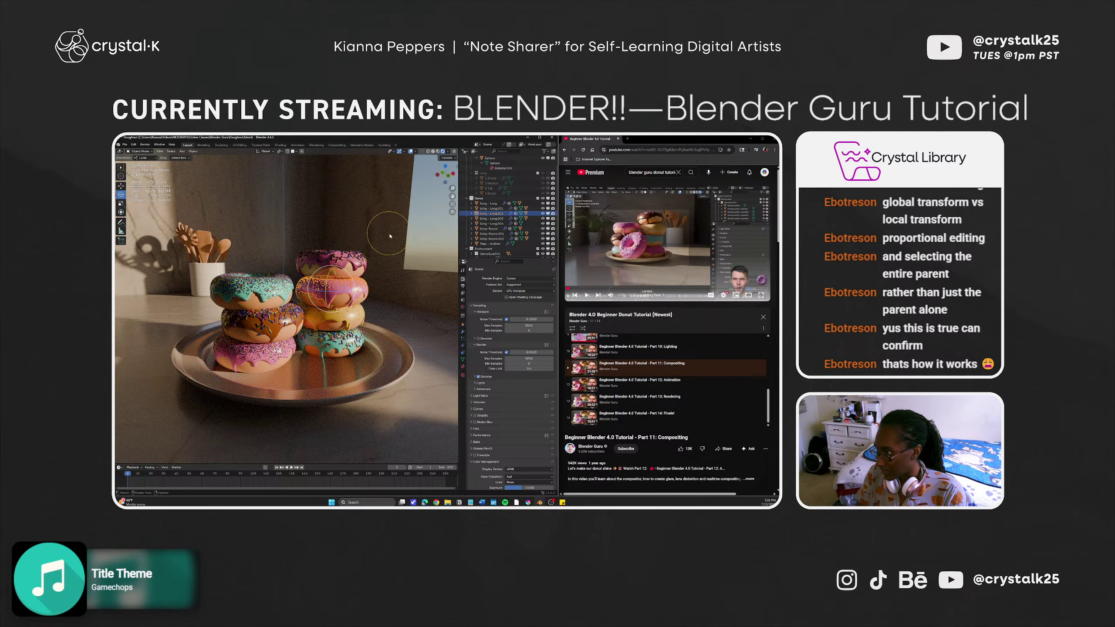
# Clear the object selection in the scene and open the chapter list of the tutorial video on YouTube.
pyautogui.click(402, 218)
pyautogui.click(414, 216)
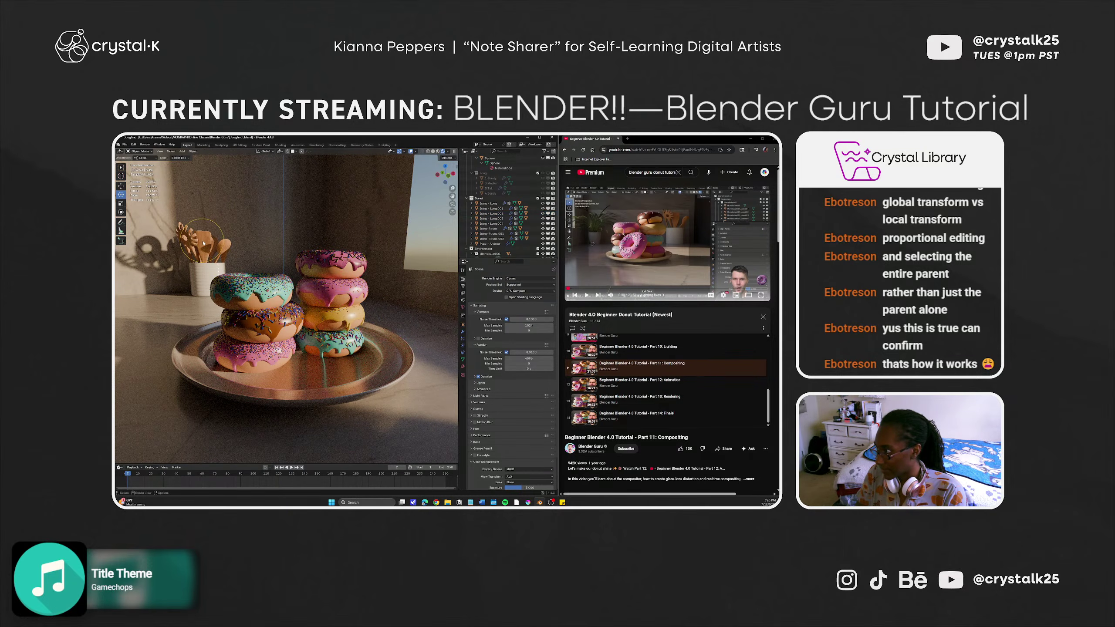
pyautogui.click(205, 266)
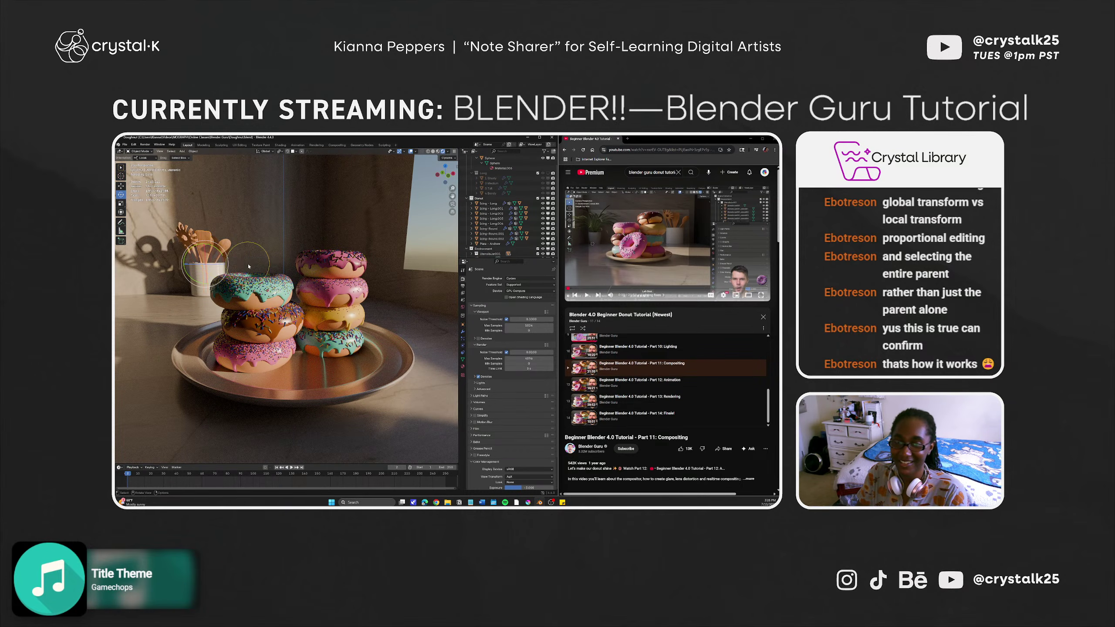
pyautogui.click(428, 239)
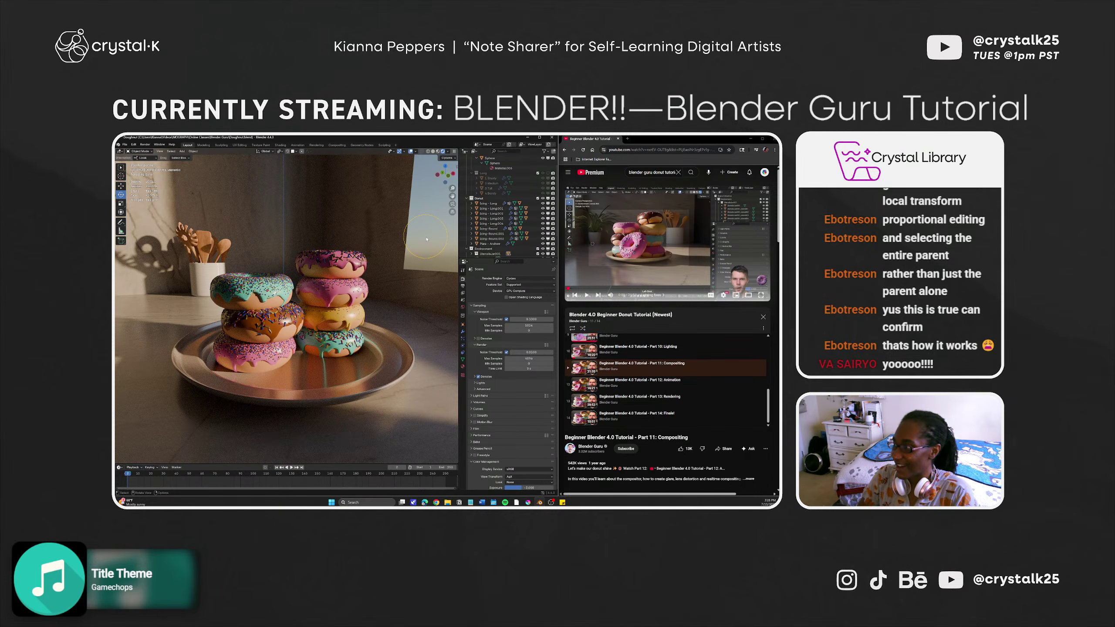
pyautogui.click(664, 295)
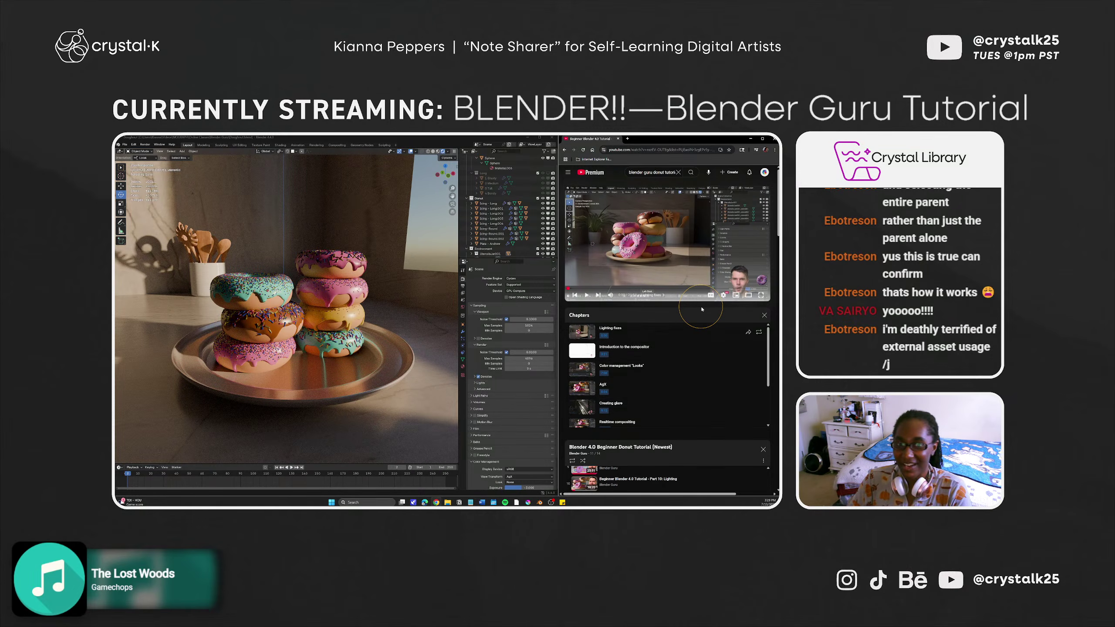
# Select the icings of the taller donut stack one by one and check the material of the topmost one.
pyautogui.click(492, 211)
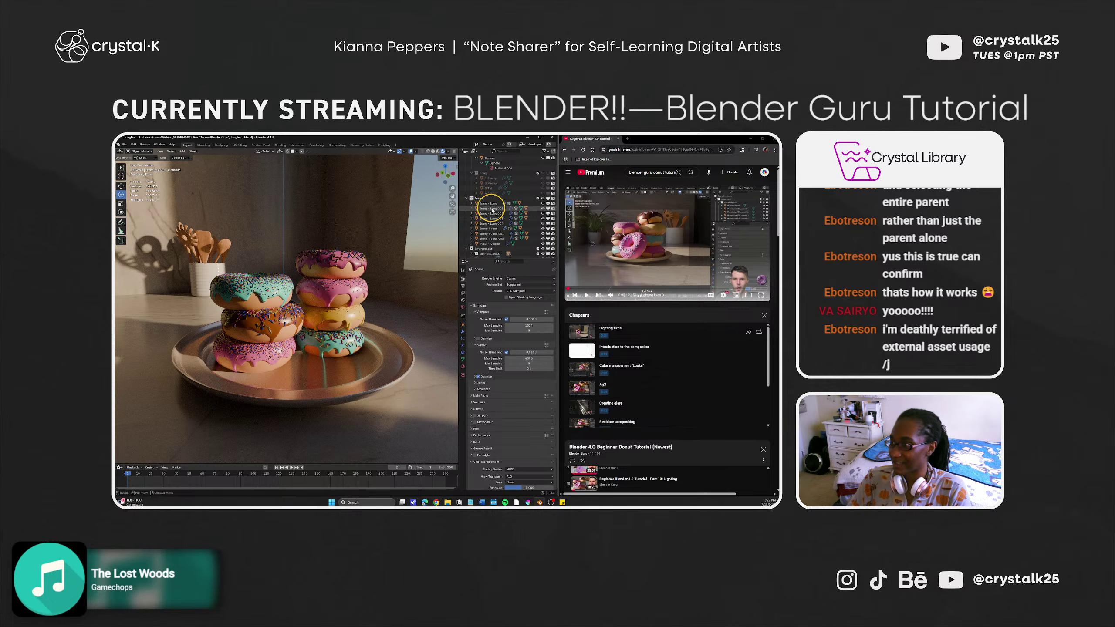
pyautogui.click(490, 204)
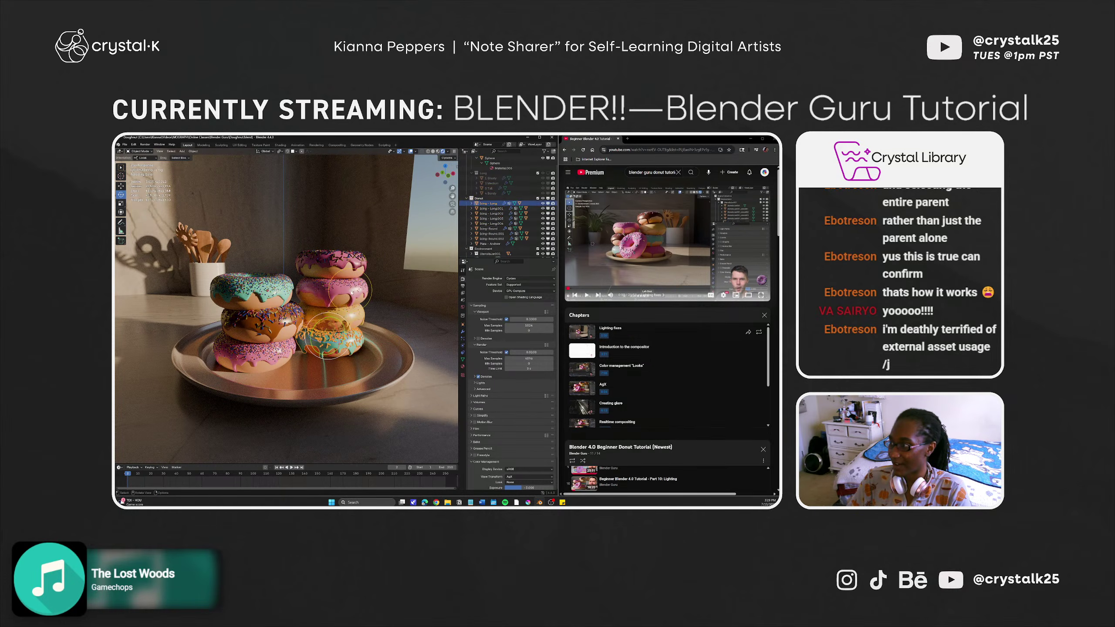
pyautogui.click(332, 287)
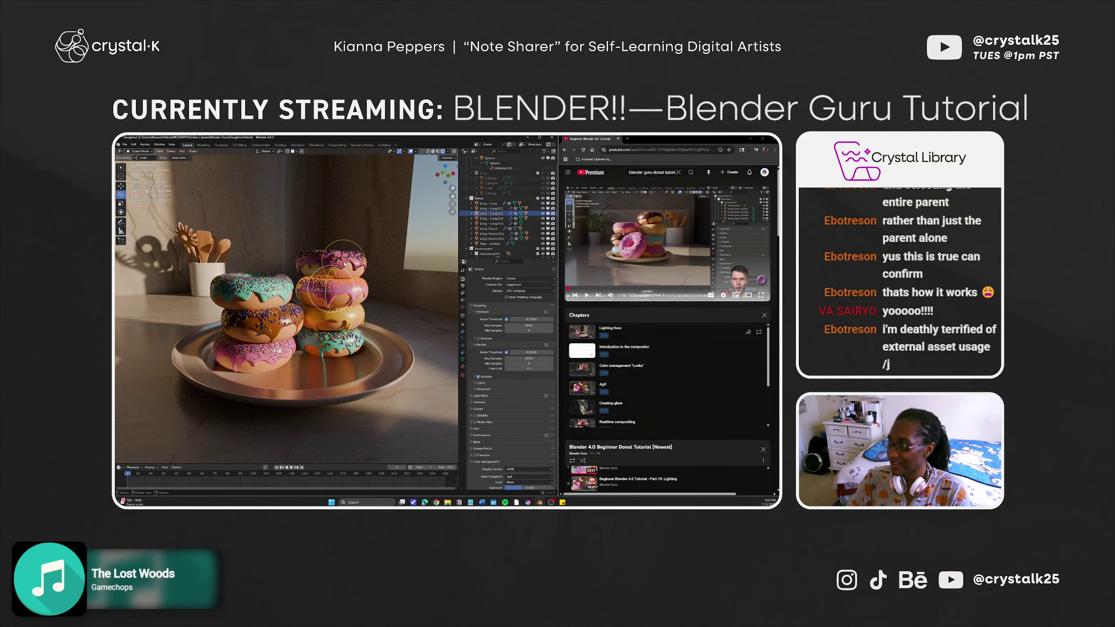
pyautogui.click(344, 263)
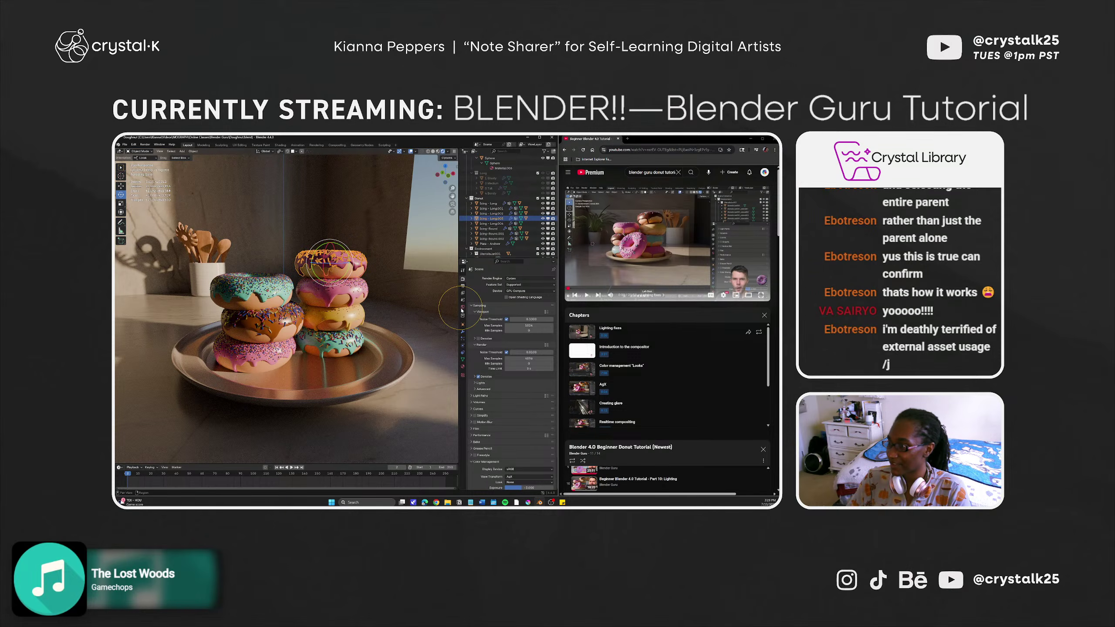
pyautogui.click(462, 367)
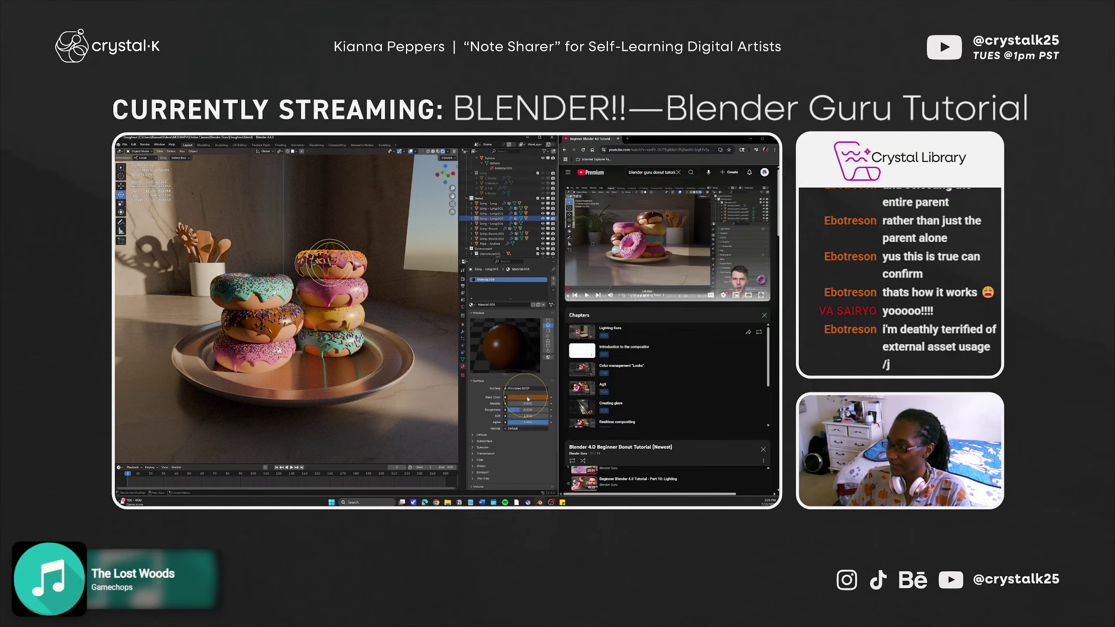
pyautogui.click(423, 255)
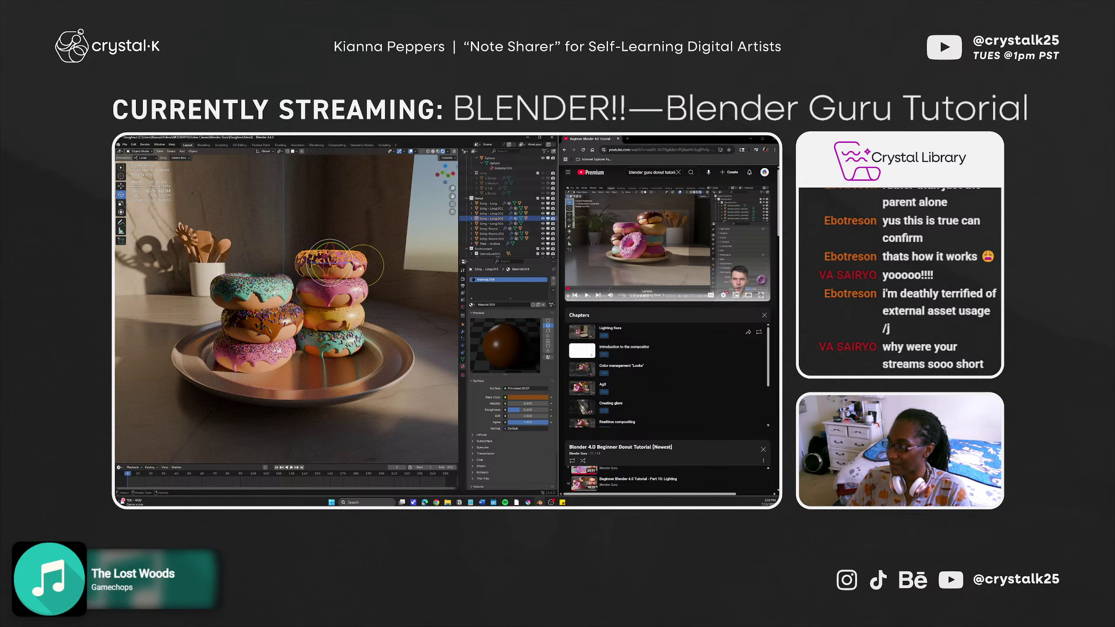
# Examine the donut stacks up close from several angles, stop the animation playback, and return the timeline to its start.
pyautogui.scroll(3, 356, 257)
pyautogui.scroll(6, 356, 257)
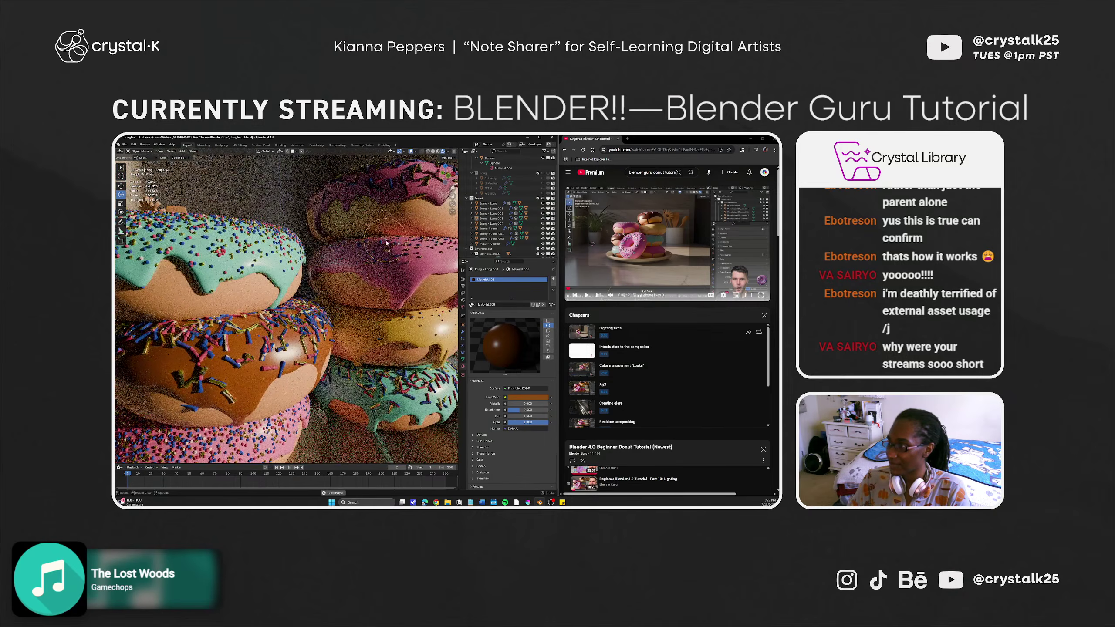
pyautogui.moveTo(315, 297); pyautogui.dragTo(298, 335, button='middle')
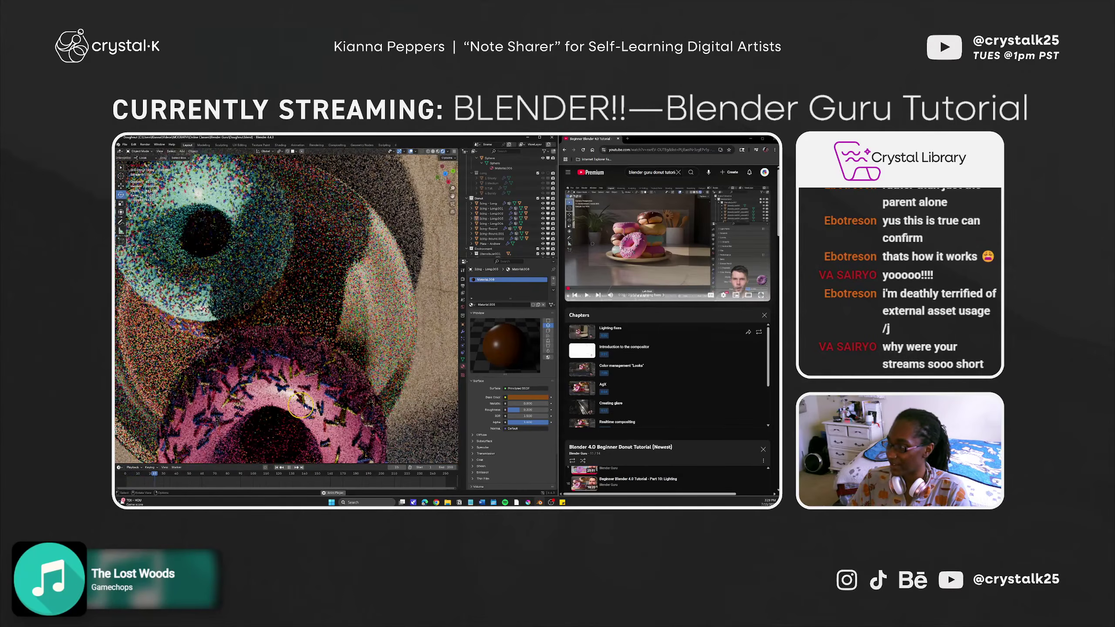
pyautogui.press('space')
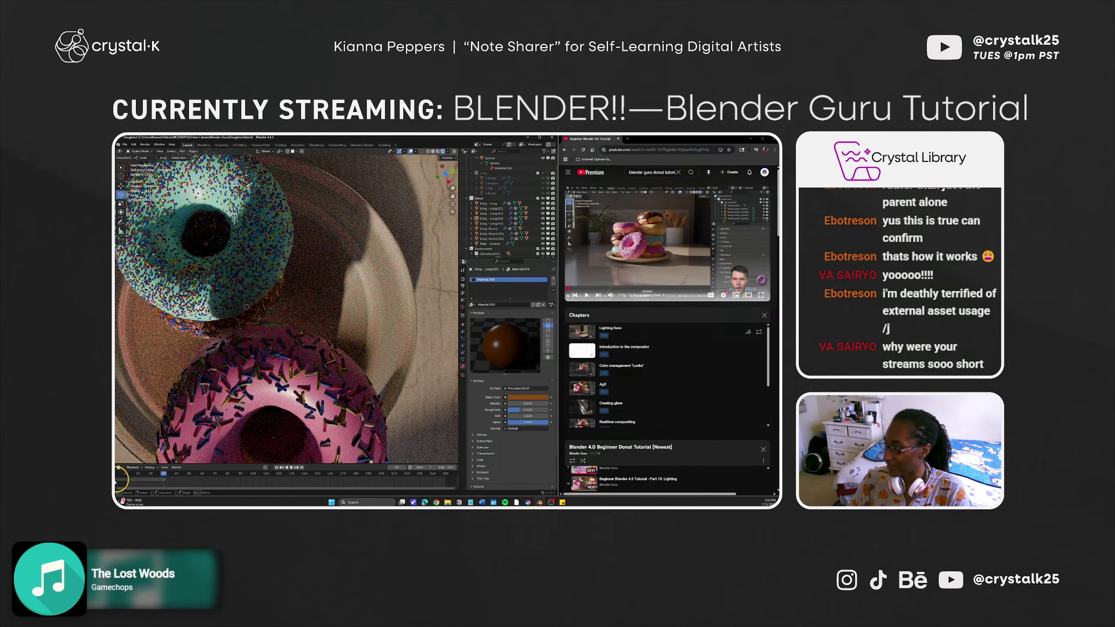
pyautogui.click(125, 473)
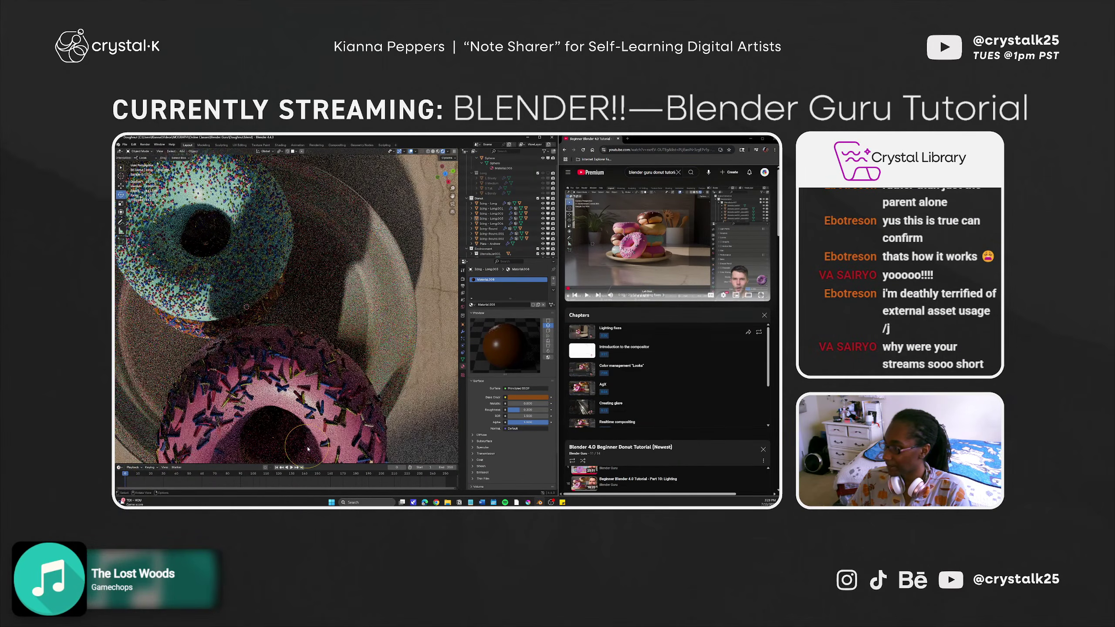
pyautogui.moveTo(308, 449); pyautogui.dragTo(370, 255, button='middle')
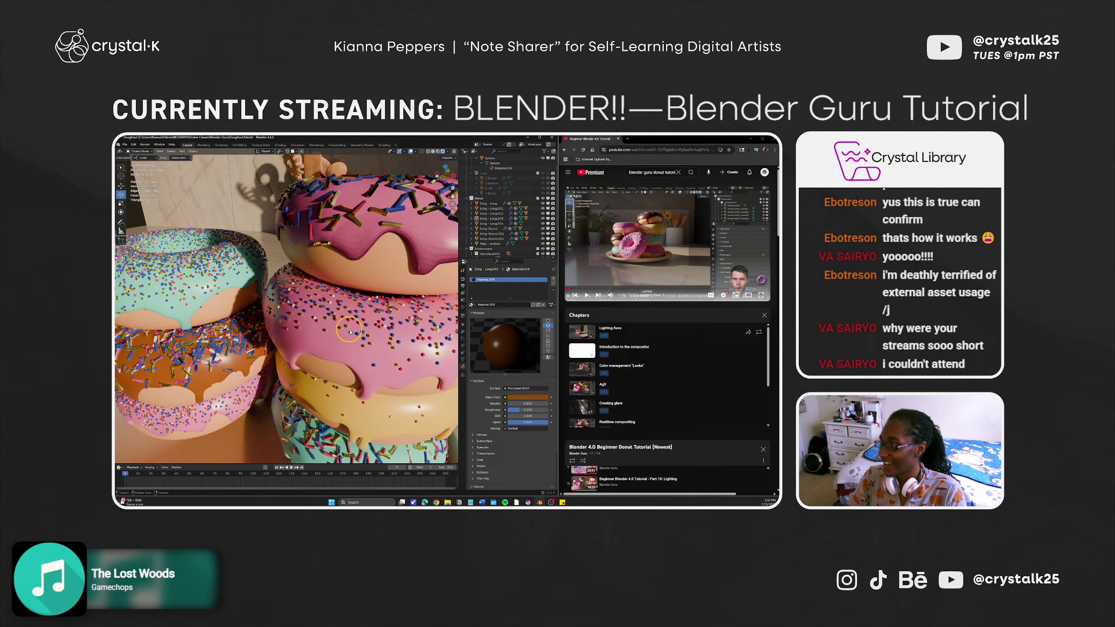
pyautogui.scroll(-4, 347, 341)
pyautogui.moveTo(328, 368); pyautogui.dragTo(342, 361, button='middle')
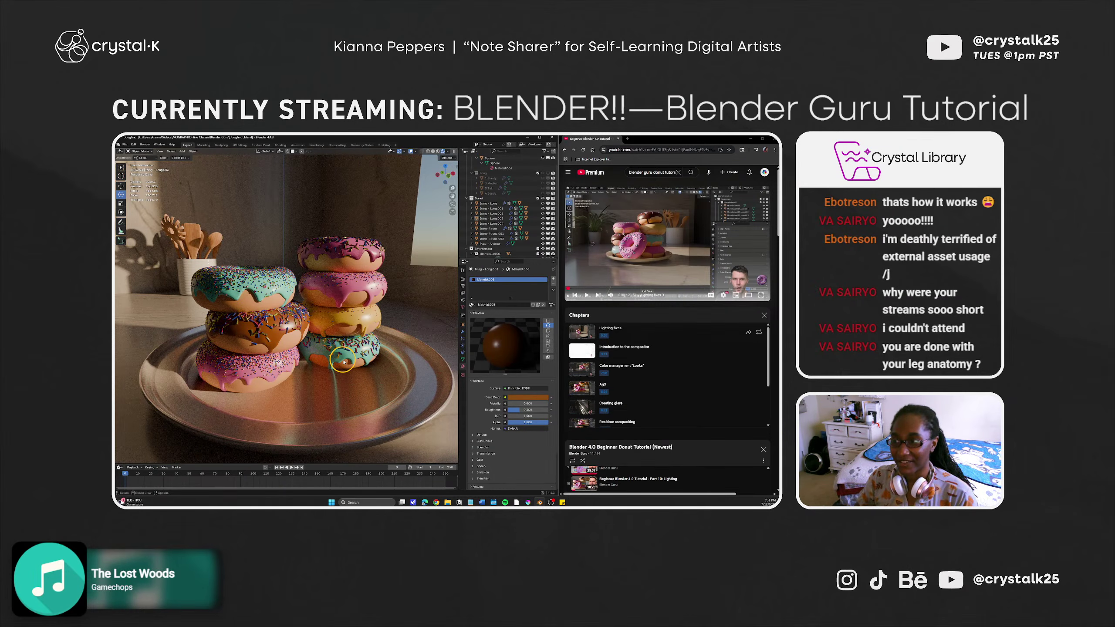
pyautogui.scroll(-3, 307, 341)
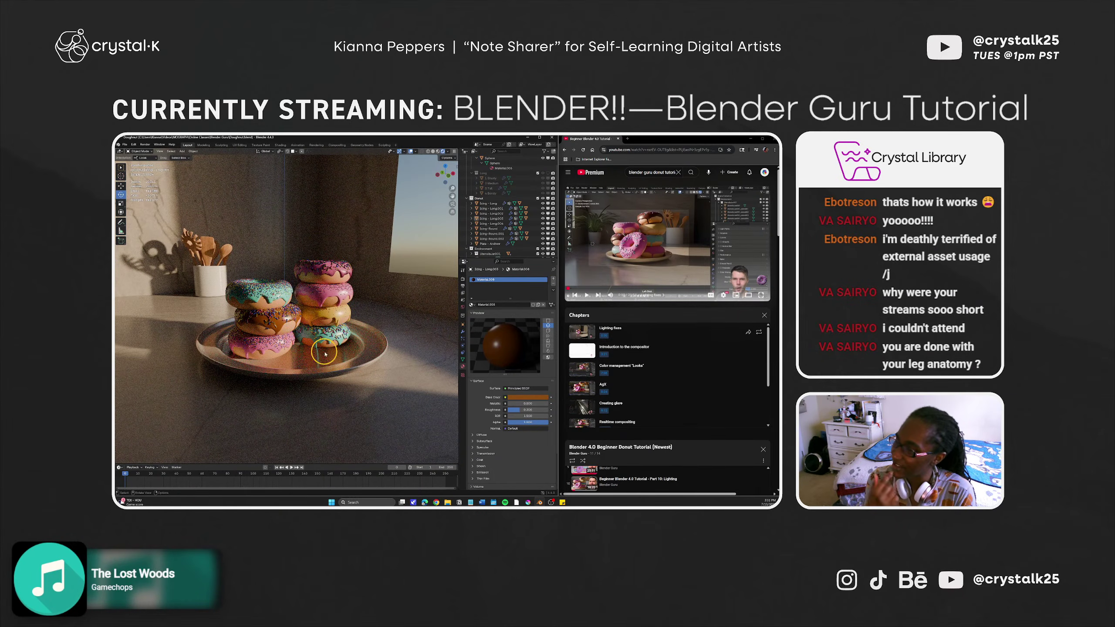
# Close the tutorial video's chapter list and open it again.
pyautogui.click(764, 315)
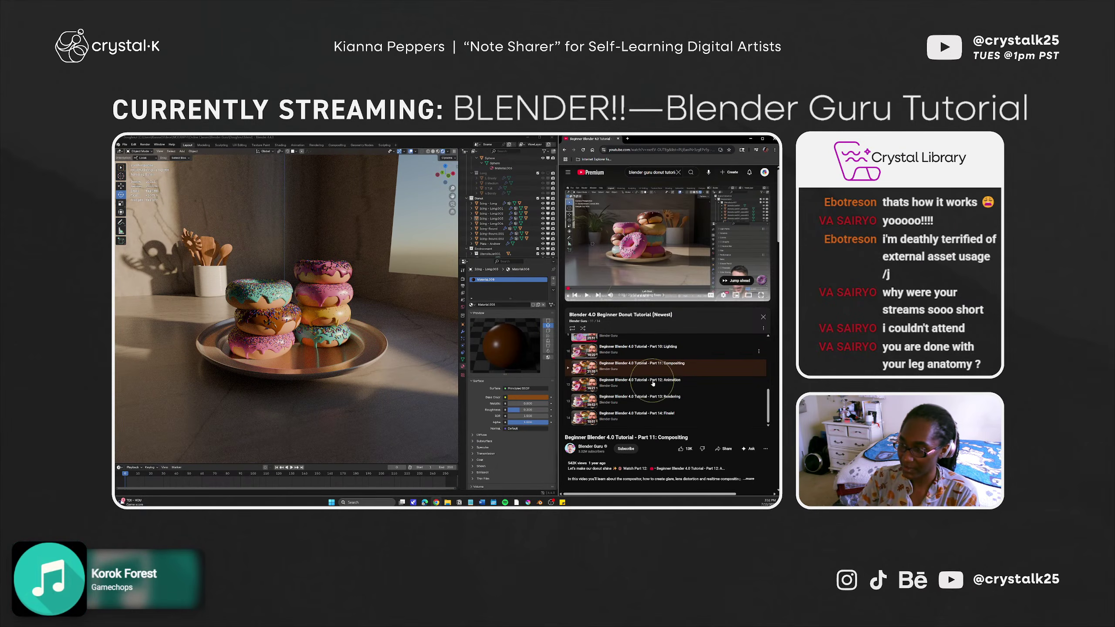
pyautogui.click(685, 298)
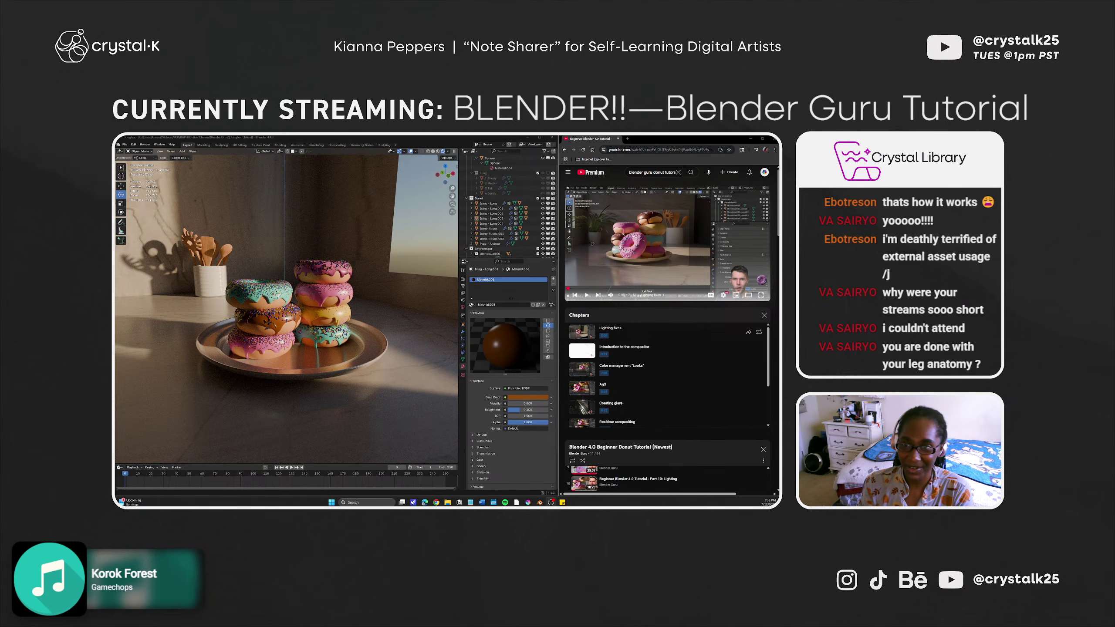
# Bring the Crystal Library notes document on screen and browse its outline down to the Blender lessons.
pyautogui.moveTo(779, 141); pyautogui.dragTo(687, 141)
pyautogui.scroll(12, 736, 265)
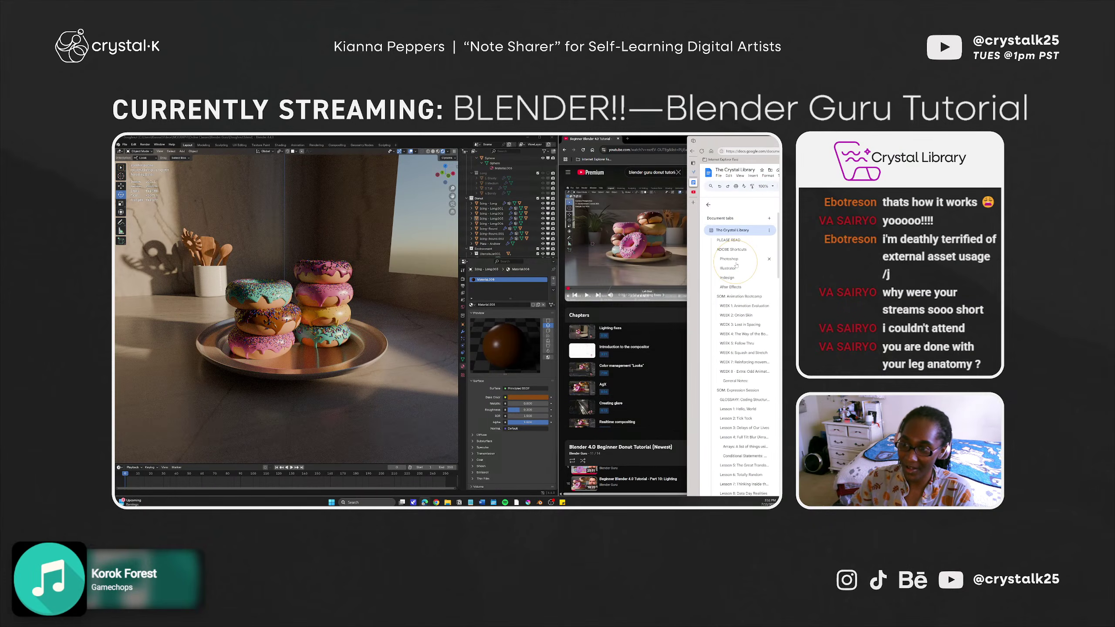
pyautogui.scroll(-10, 735, 265)
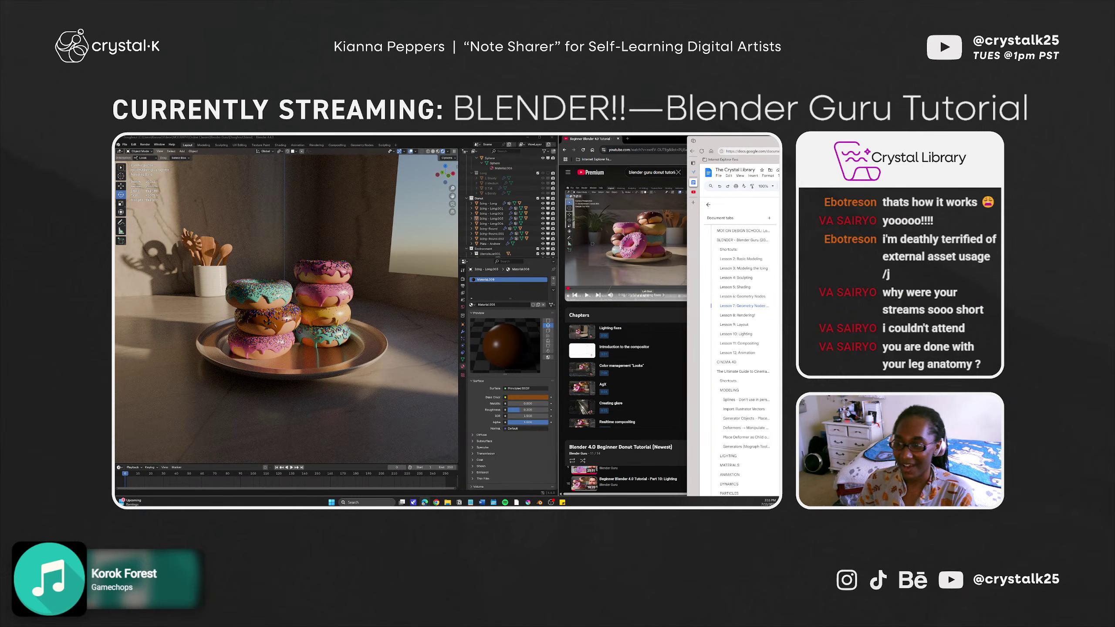
pyautogui.scroll(10, 741, 378)
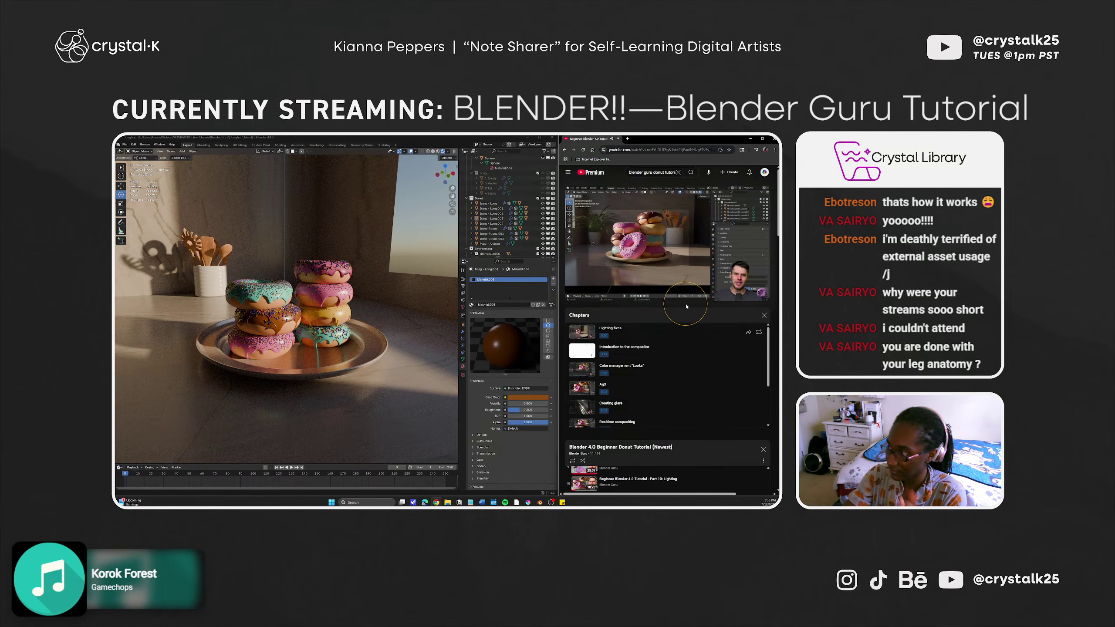
# Compare the donut scene in material preview and rendered shading, and open the world's sky texture settings.
pyautogui.click(402, 140)
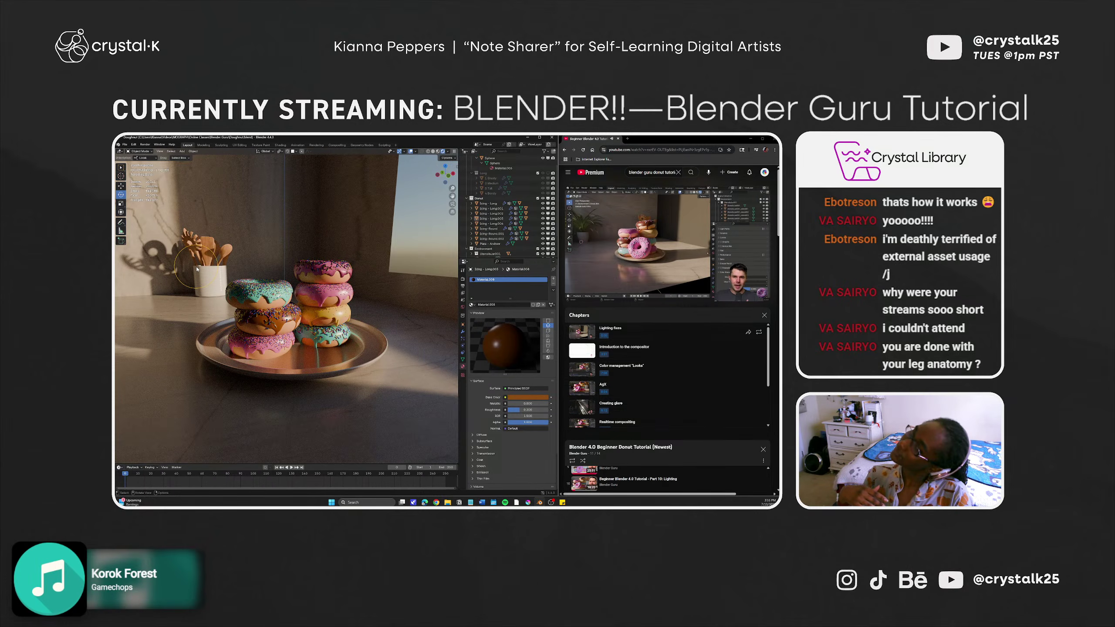
pyautogui.click(439, 151)
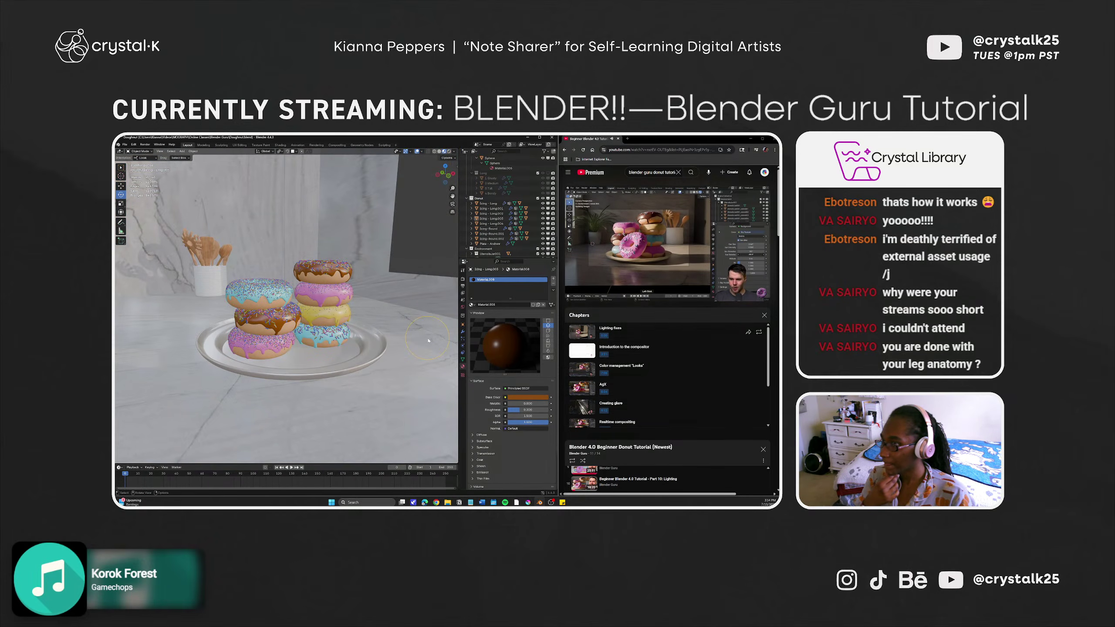
pyautogui.click(449, 151)
pyautogui.click(462, 307)
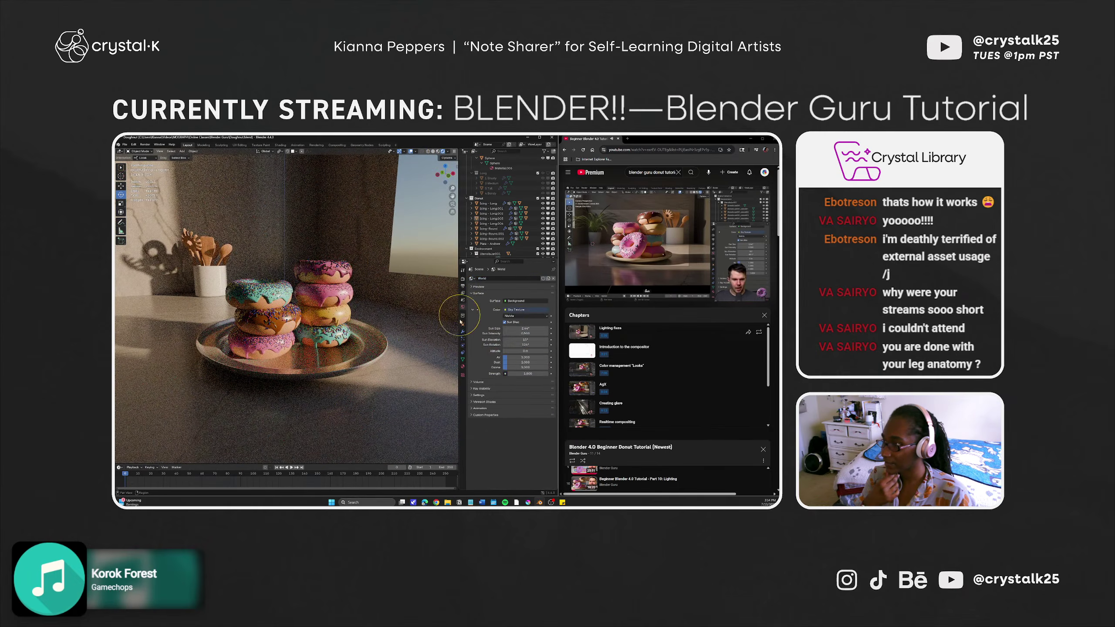
pyautogui.click(524, 345)
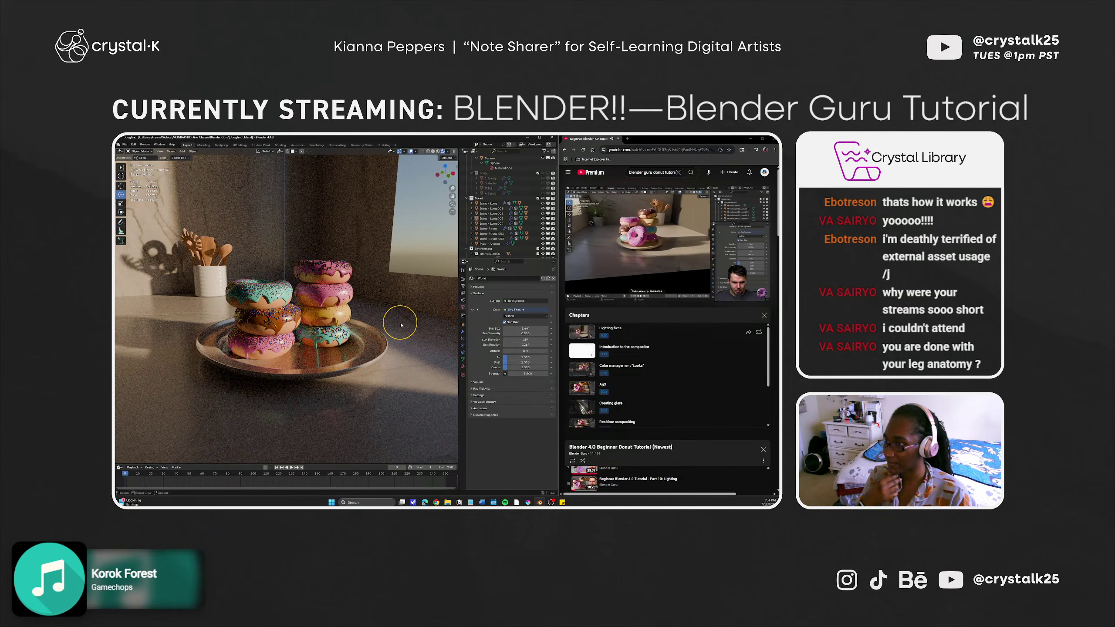
pyautogui.press('KP_0')
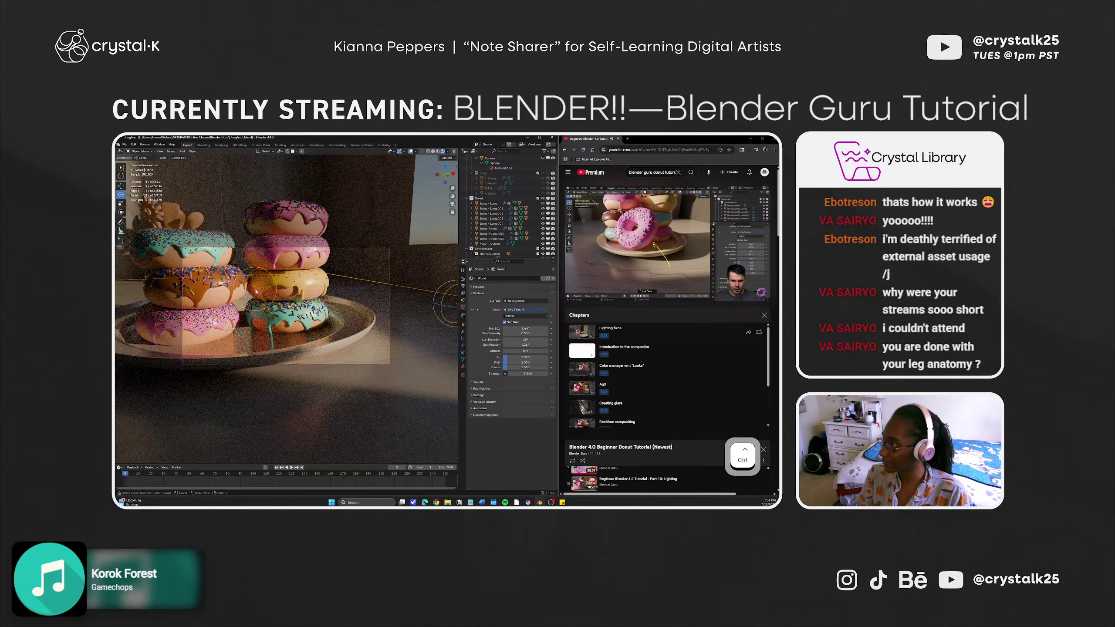
pyautogui.keyDown('alt'); pyautogui.moveTo(281, 298); pyautogui.dragTo(276, 281, button='middle'); pyautogui.keyUp('alt')
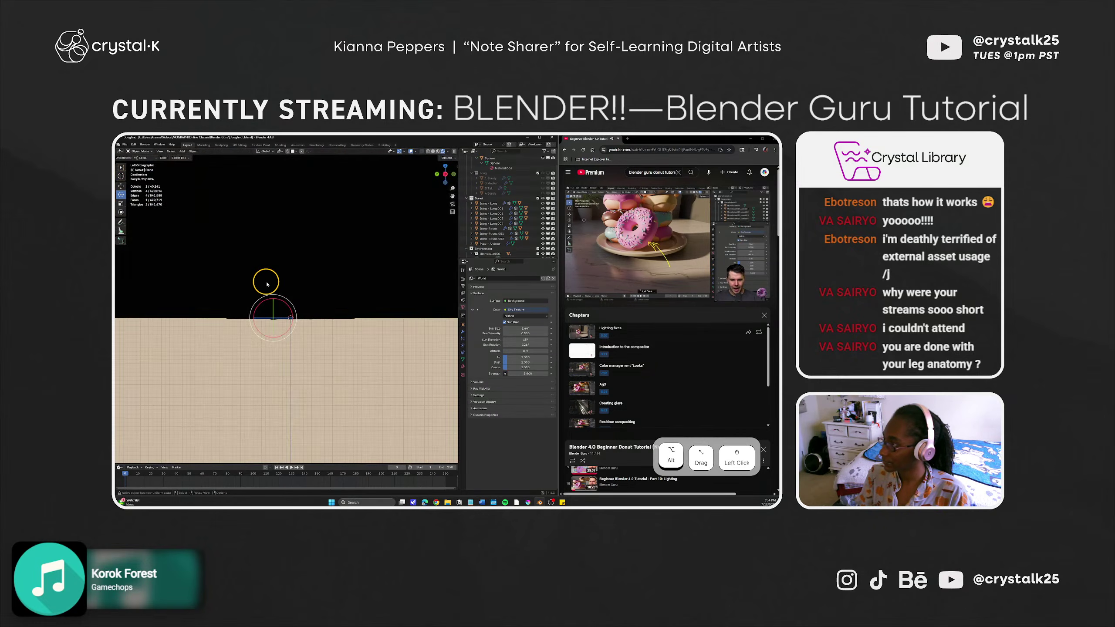
pyautogui.scroll(4, 265, 287)
pyautogui.scroll(4, 264, 290)
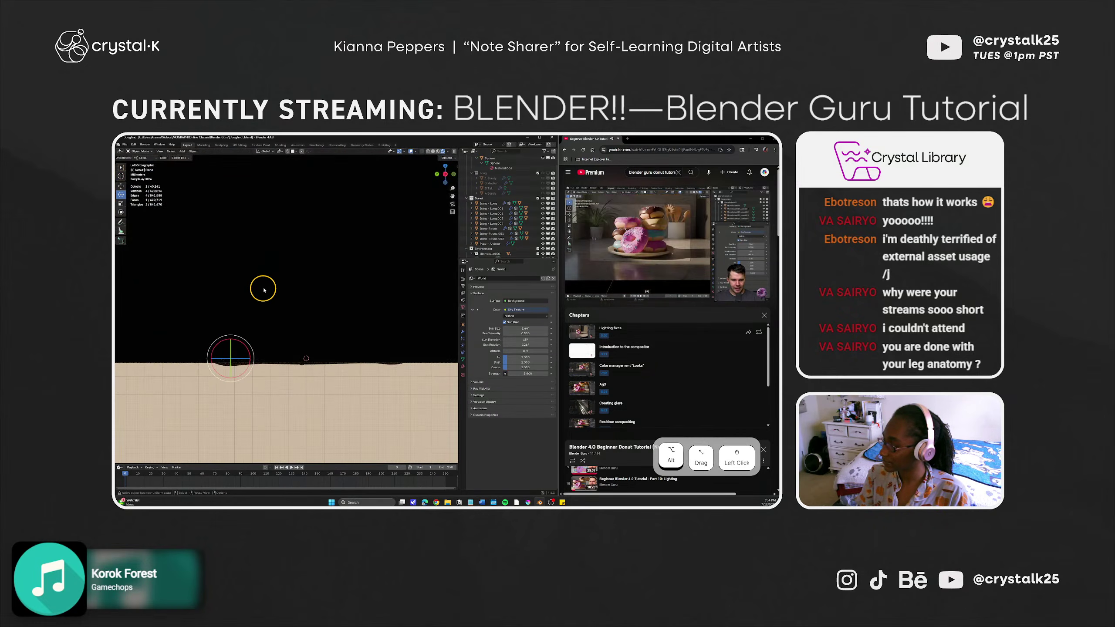
pyautogui.hotkey('ctrl', 'z')
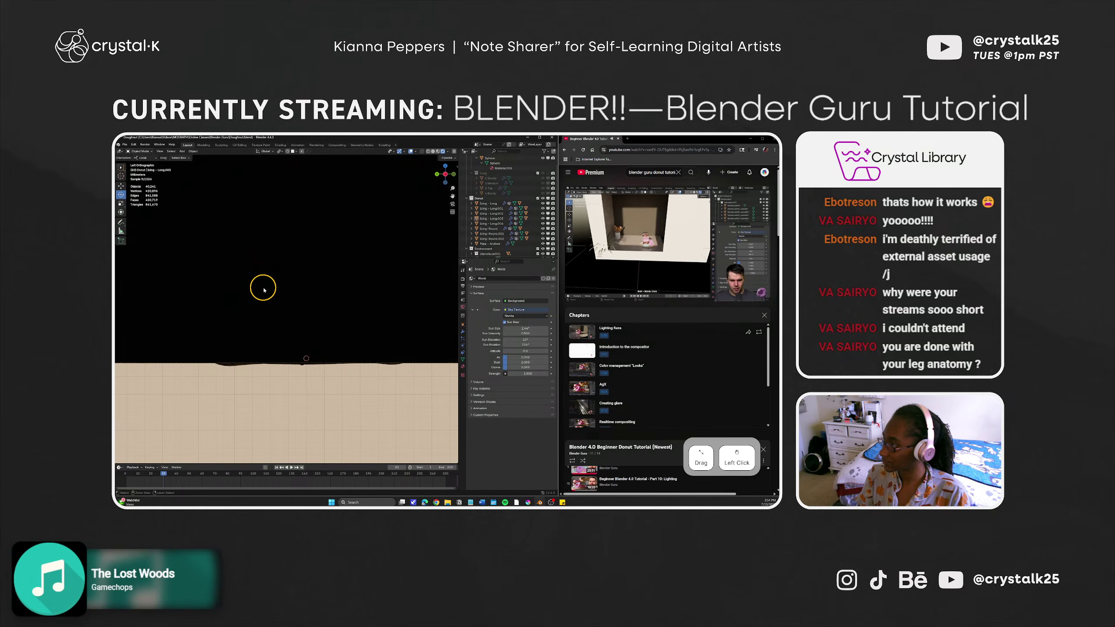
pyautogui.moveTo(179, 473); pyautogui.dragTo(124, 474)
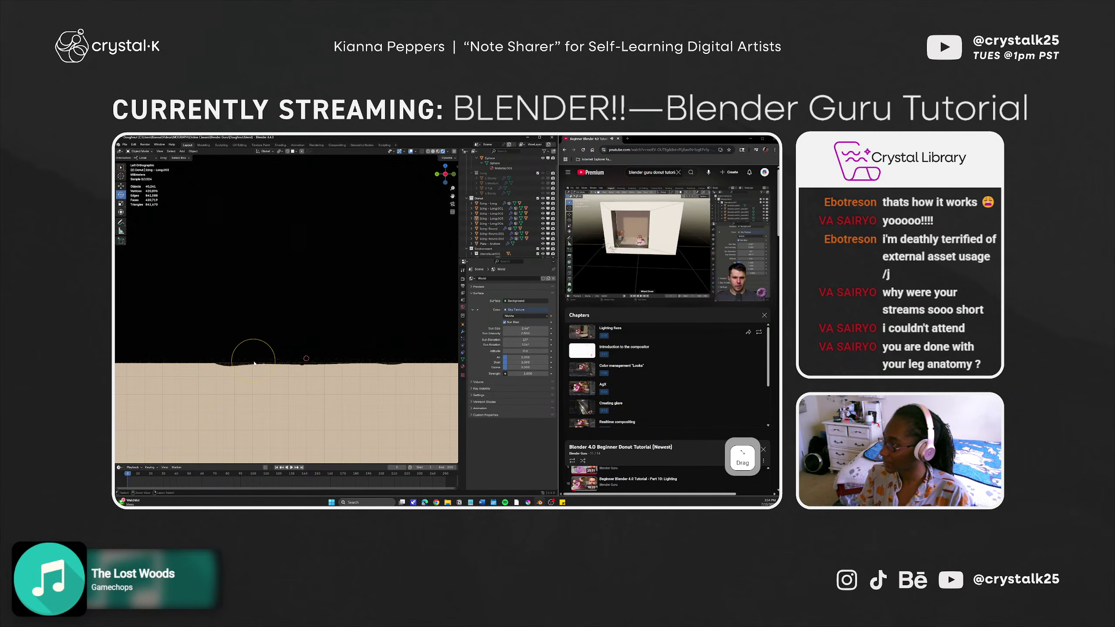
pyautogui.click(281, 319)
pyautogui.click(282, 319)
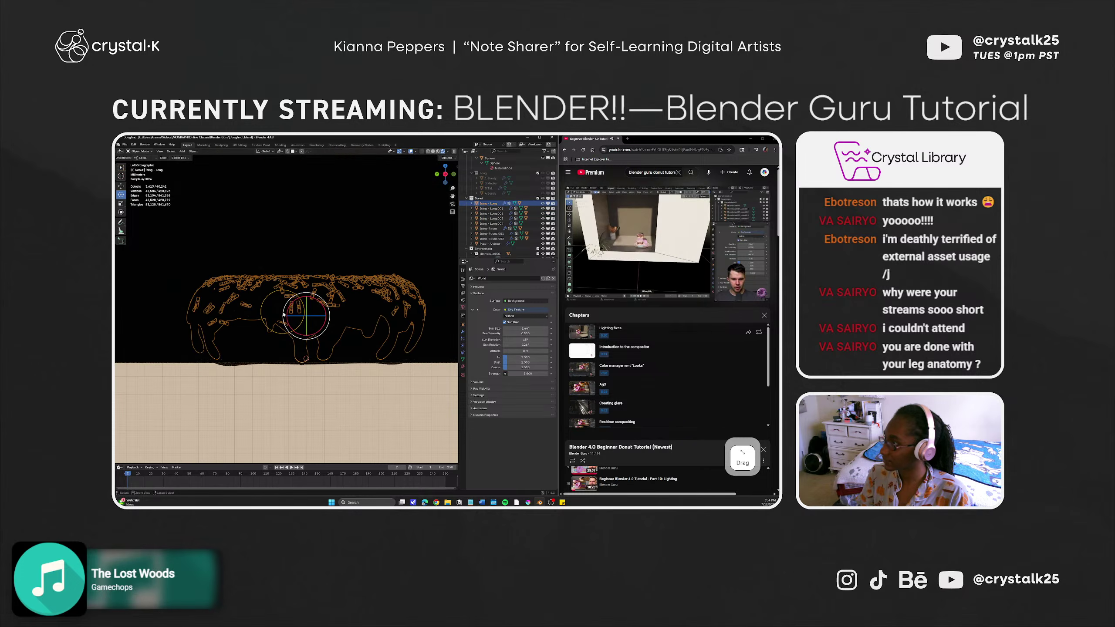
pyautogui.click(282, 319)
pyautogui.click(317, 337)
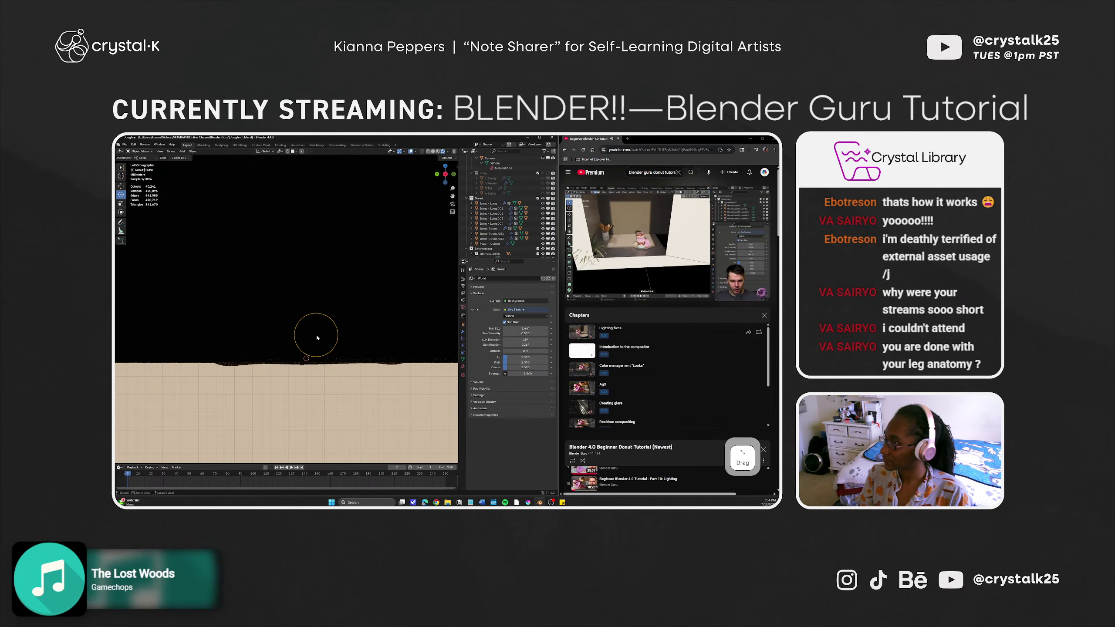
pyautogui.hotkey('ctrl', 'z')
pyautogui.moveTo(271, 336)
pyautogui.mouseDown(button='middle')
pyautogui.moveTo(291, 301)
pyautogui.moveTo(290, 336)
pyautogui.moveTo(249, 334)
pyautogui.moveTo(278, 324)
pyautogui.mouseUp(button='middle')
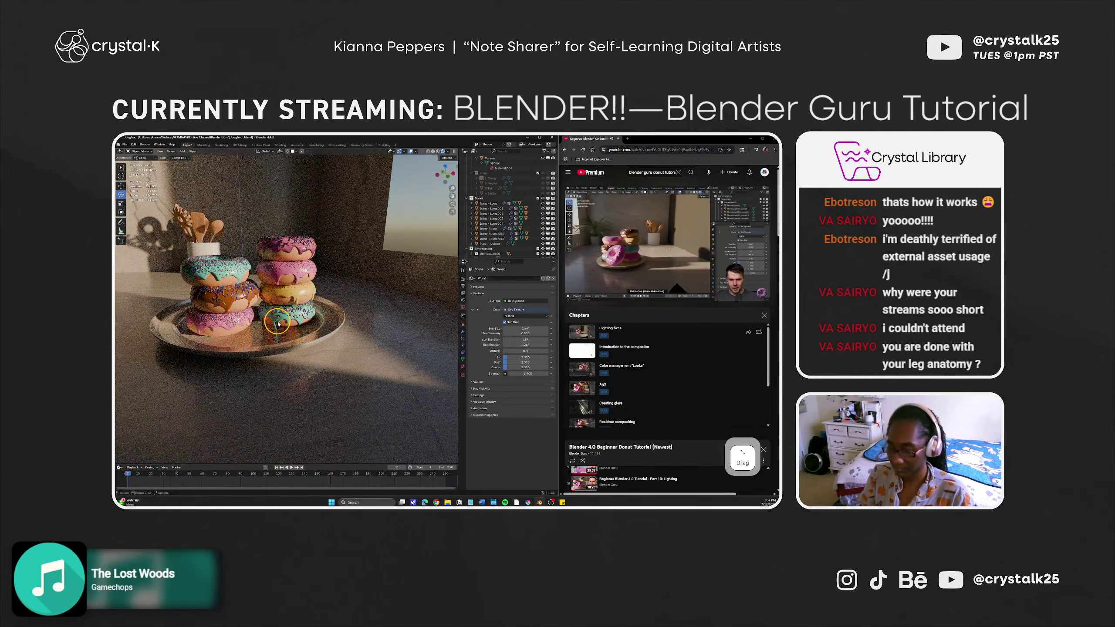
# Look through the scene camera and check the rendered lighting on the donut stacks.
pyautogui.press('KP_0')
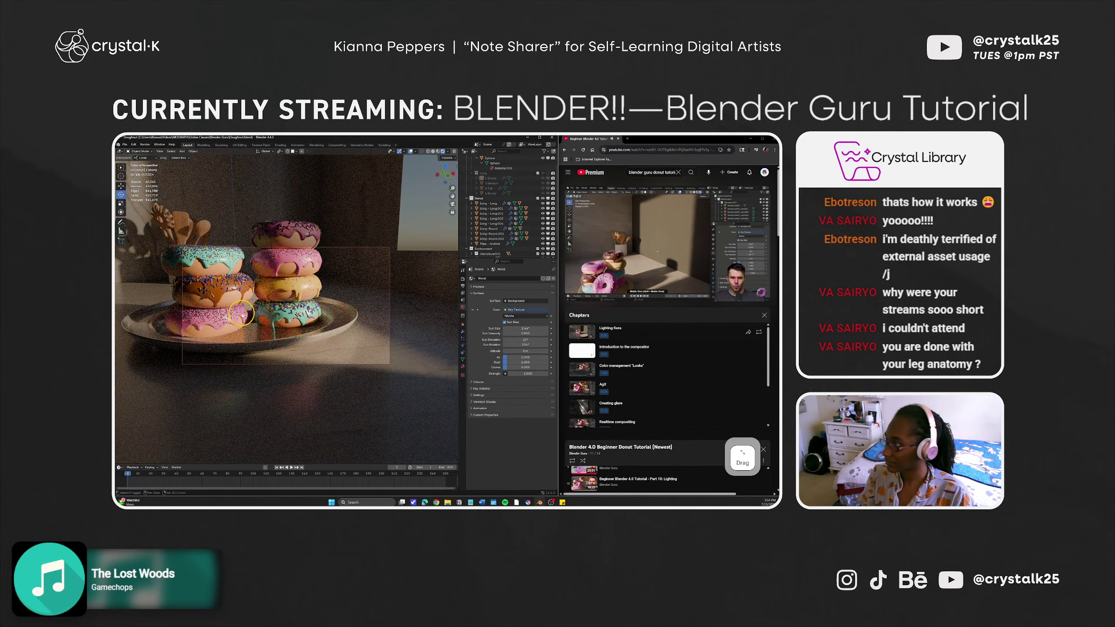
pyautogui.keyDown('shift'); pyautogui.moveTo(253, 311); pyautogui.dragTo(282, 317, button='middle'); pyautogui.keyUp('shift')
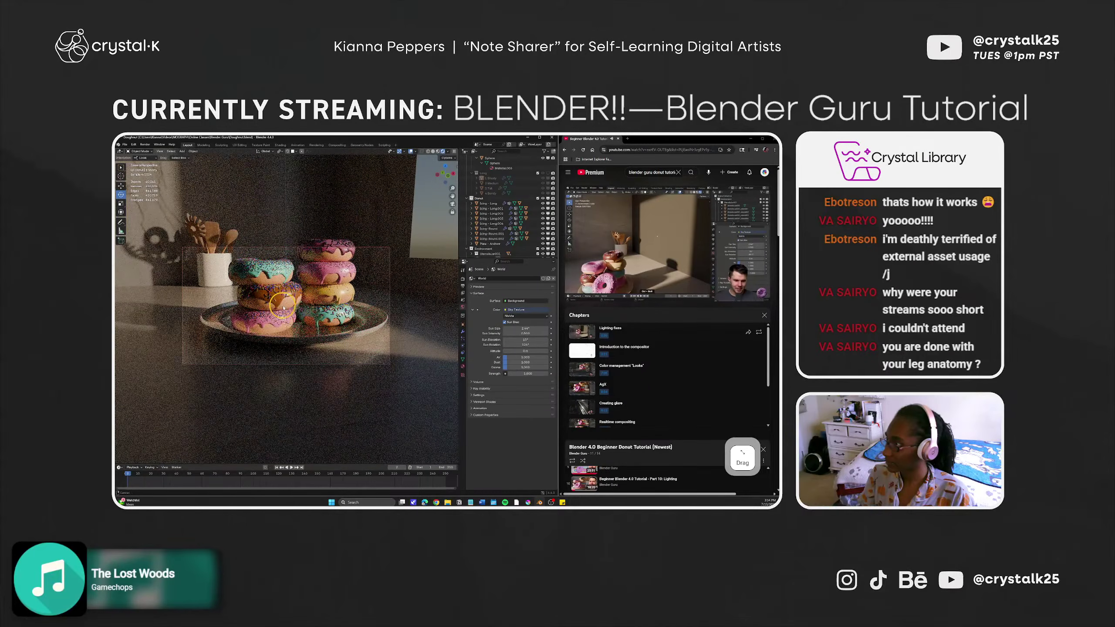
pyautogui.moveTo(283, 305); pyautogui.dragTo(279, 298, button='middle')
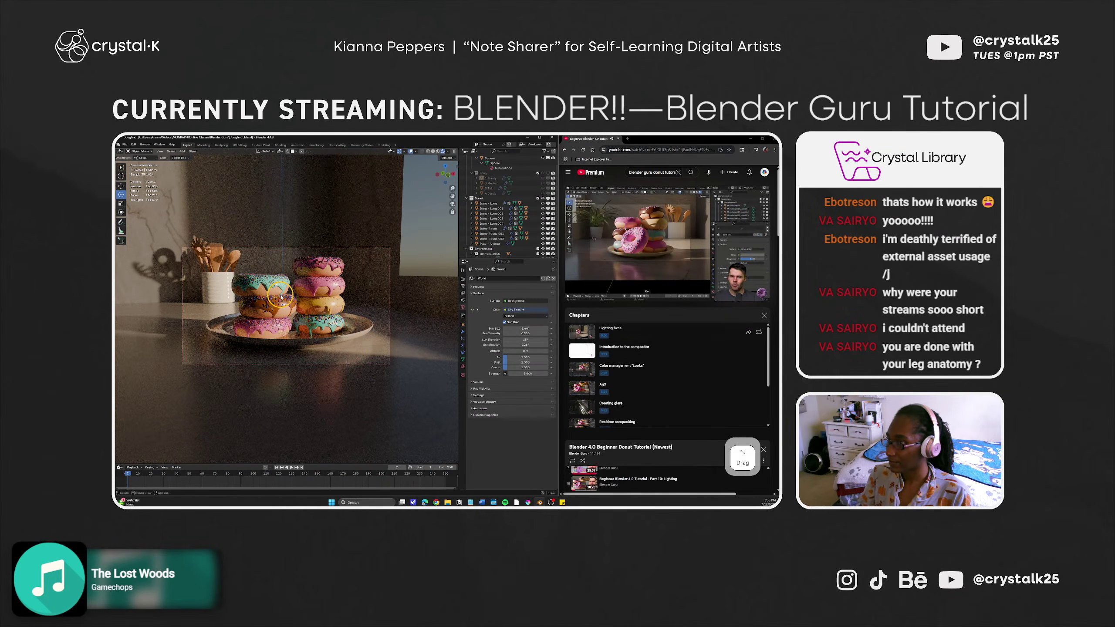
pyautogui.moveTo(281, 297); pyautogui.dragTo(281, 296, button='middle')
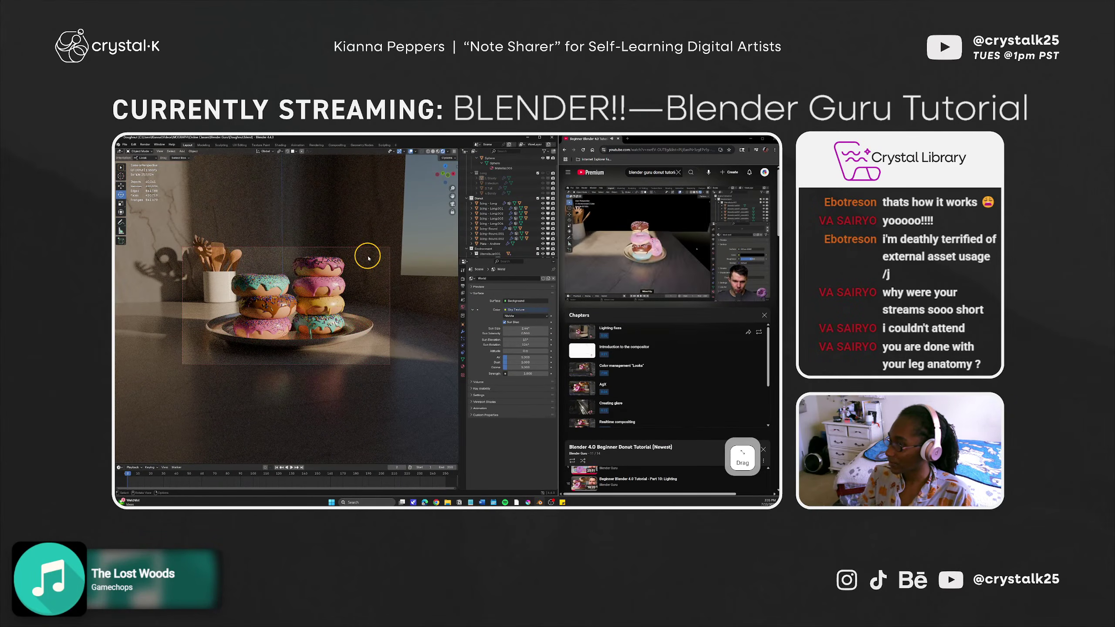
# Switch the viewport to material preview shading, set the render engine to EEVEE, and leave the camera view.
pyautogui.click(438, 152)
pyautogui.click(462, 279)
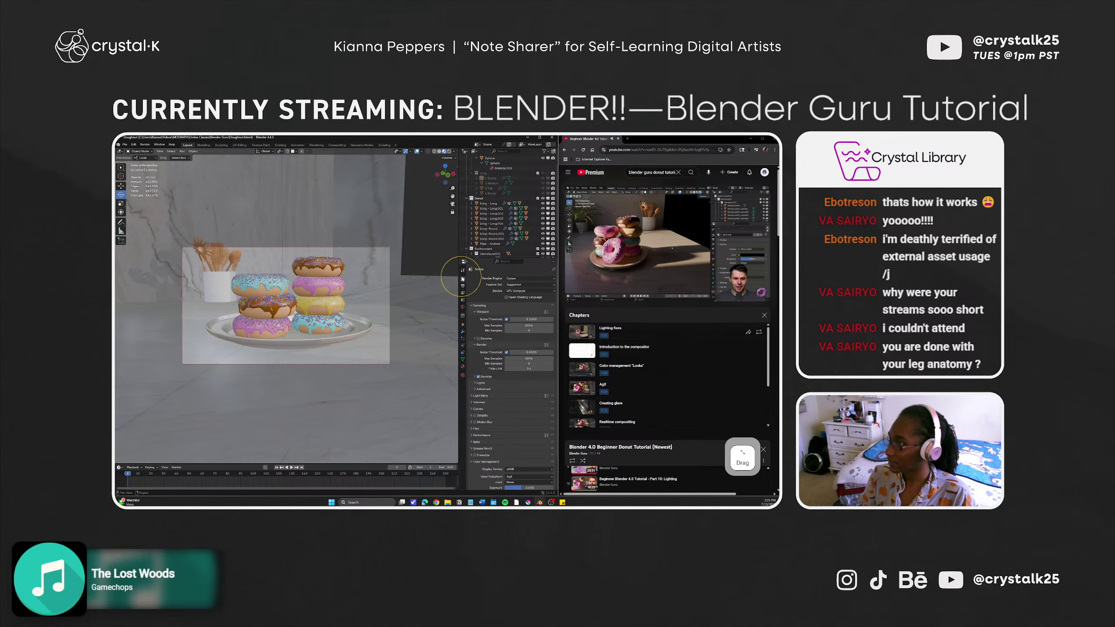
pyautogui.click(529, 278)
pyautogui.click(513, 284)
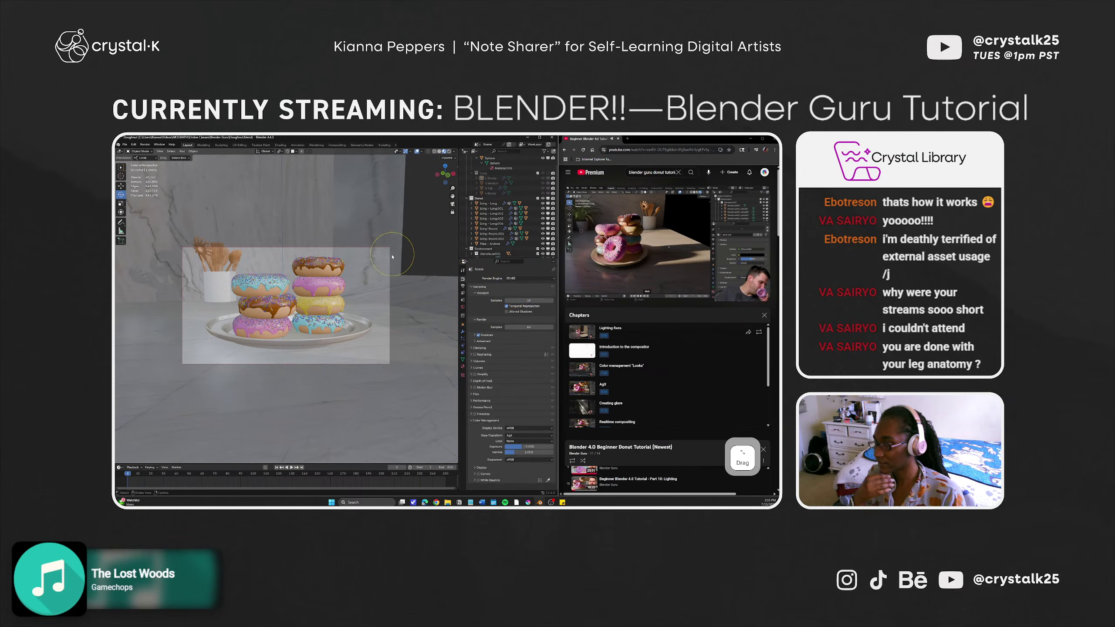
pyautogui.click(389, 224)
pyautogui.press('KP_0')
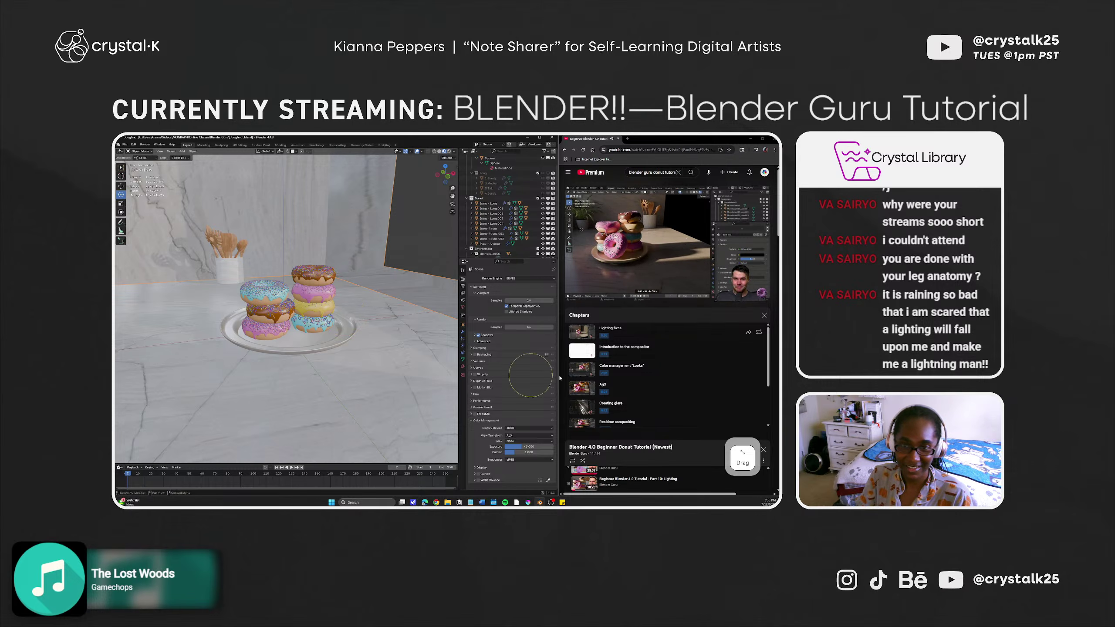
# Add an area light to the donut scene.
pyautogui.moveTo(703, 281)
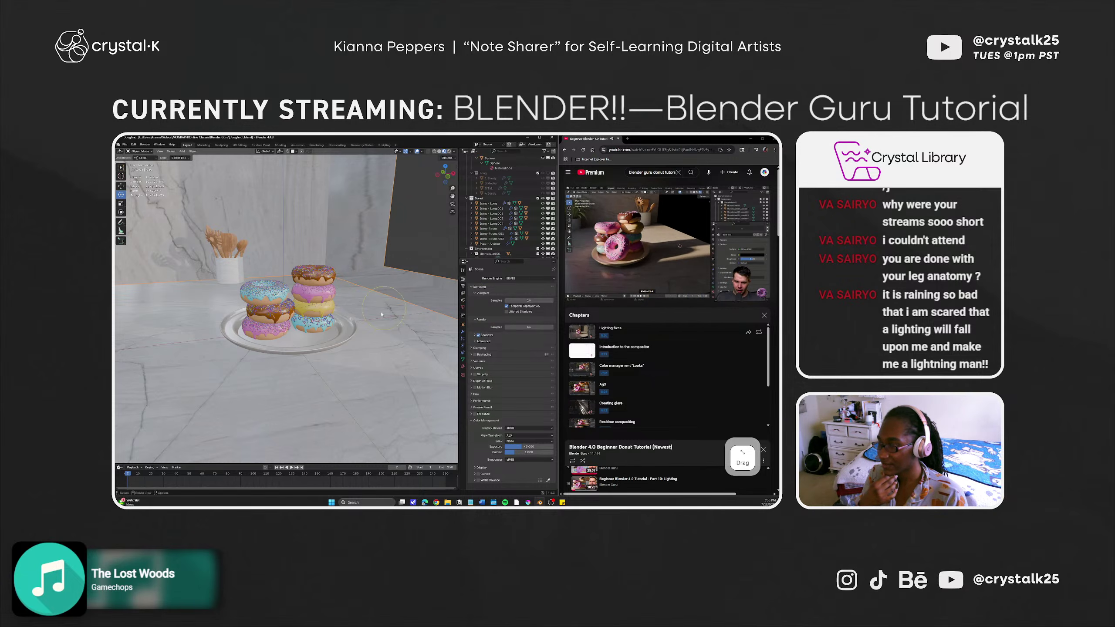
pyautogui.click(622, 261)
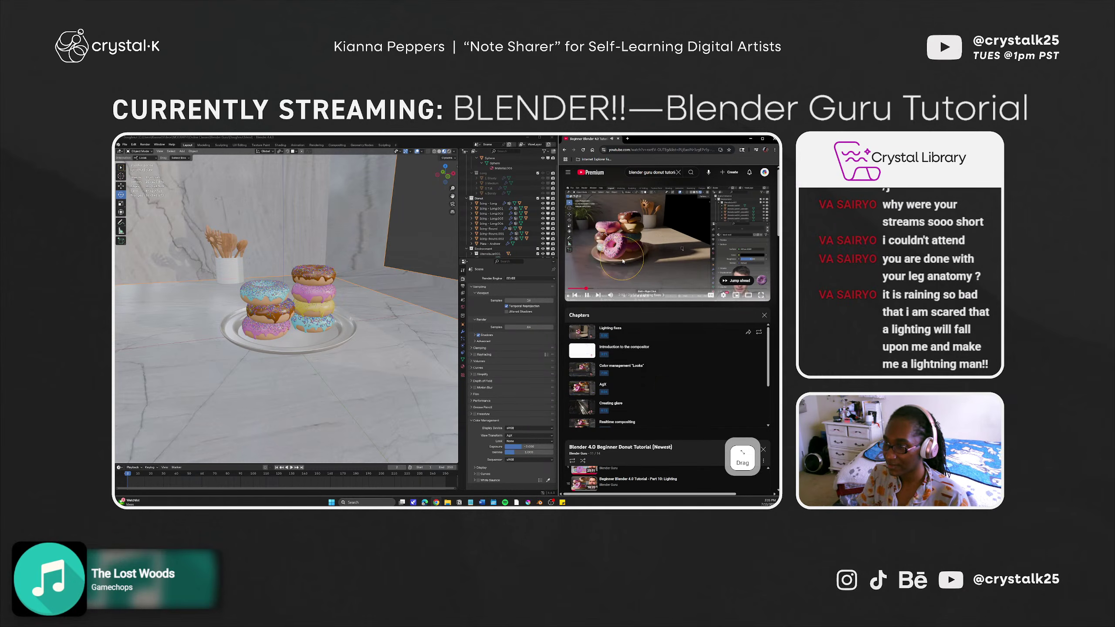
pyautogui.moveTo(270, 316); pyautogui.dragTo(360, 282, button='middle')
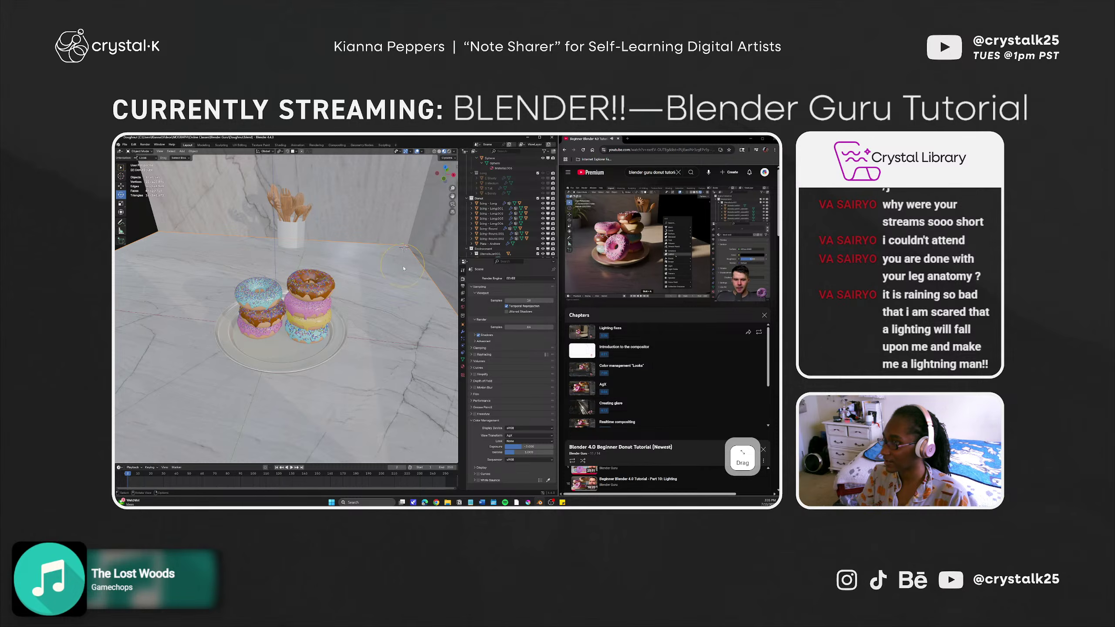
pyautogui.hotkey('shift', 'a')
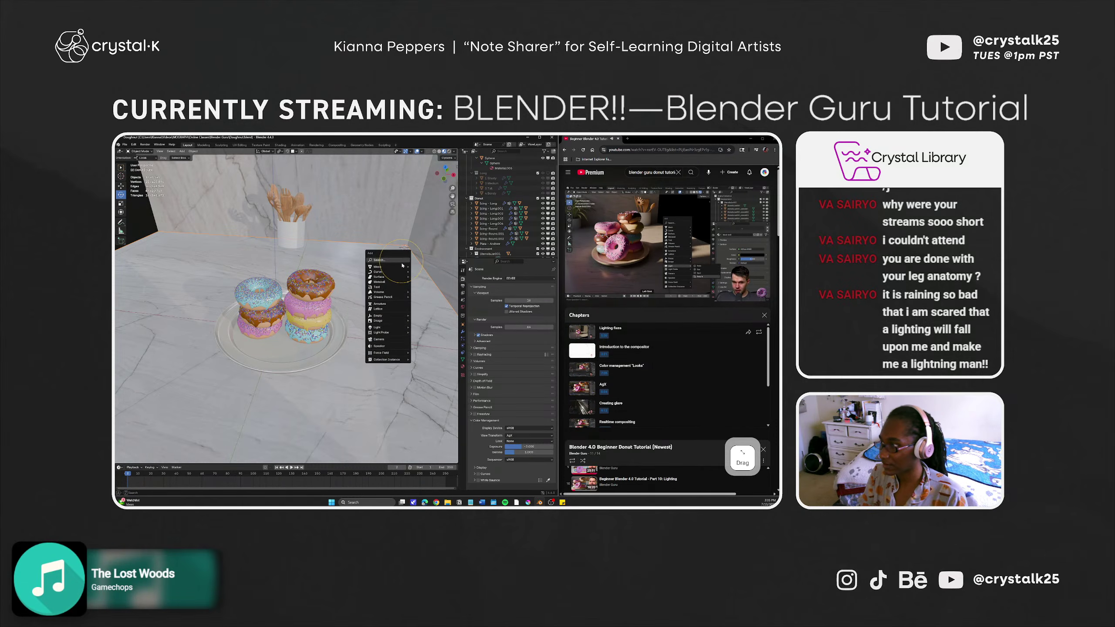
pyautogui.moveTo(395, 327)
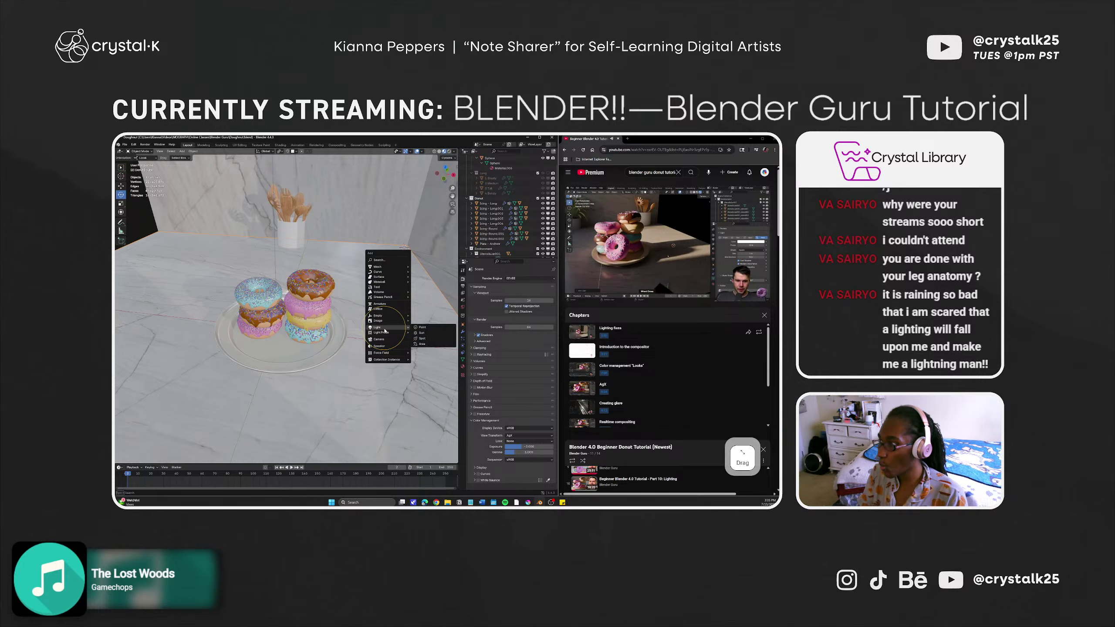
pyautogui.click(424, 345)
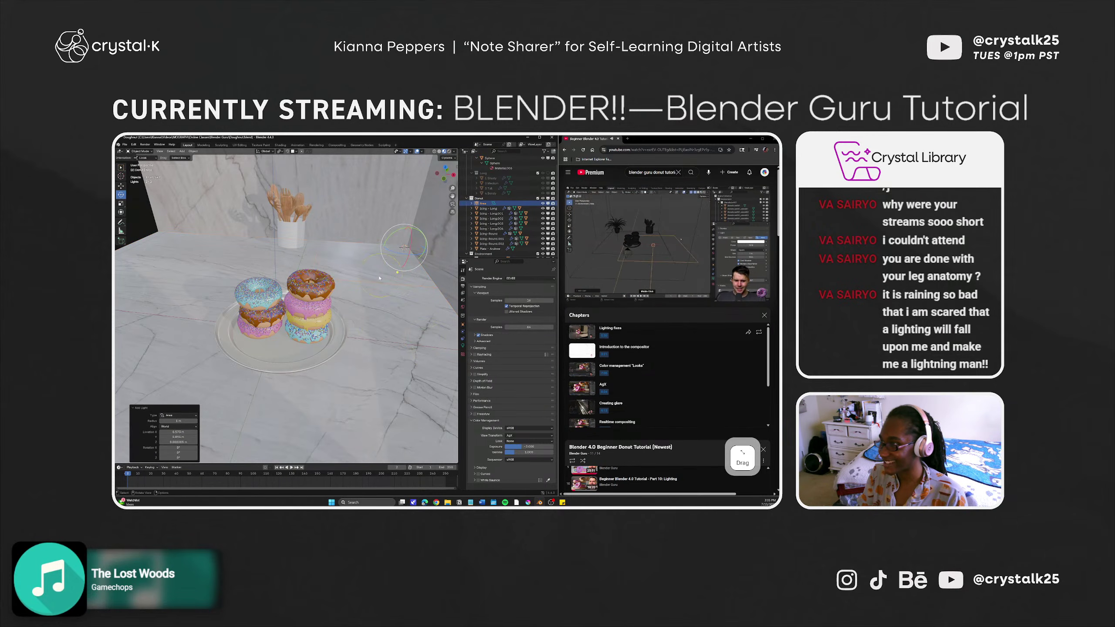
pyautogui.moveTo(379, 278); pyautogui.dragTo(375, 301, button='middle')
pyautogui.click(376, 299)
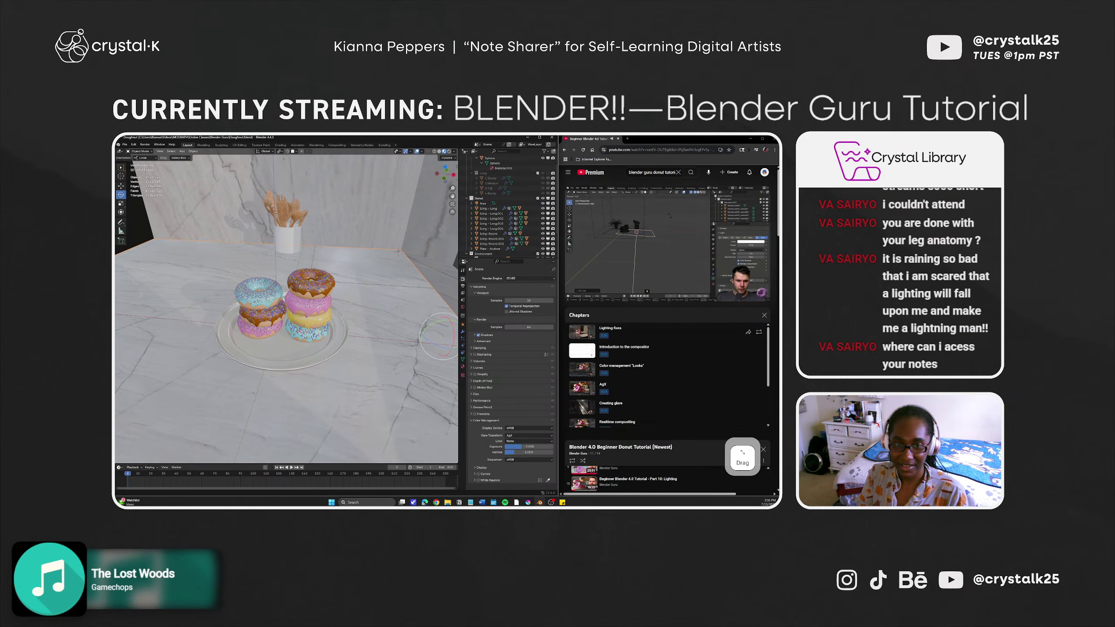
pyautogui.click(643, 242)
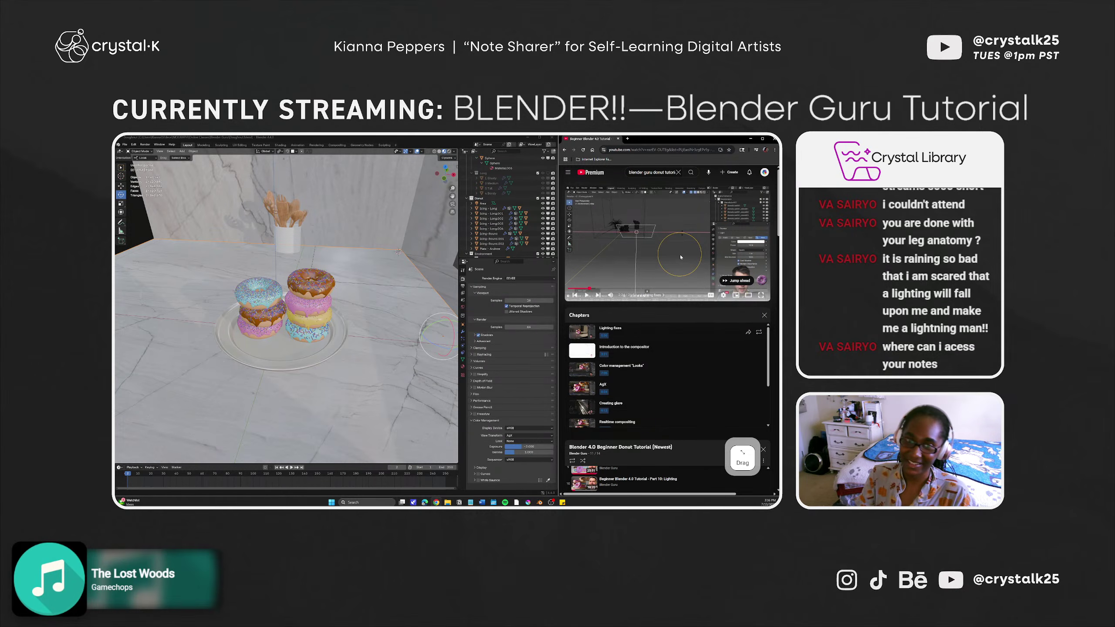
pyautogui.click(586, 295)
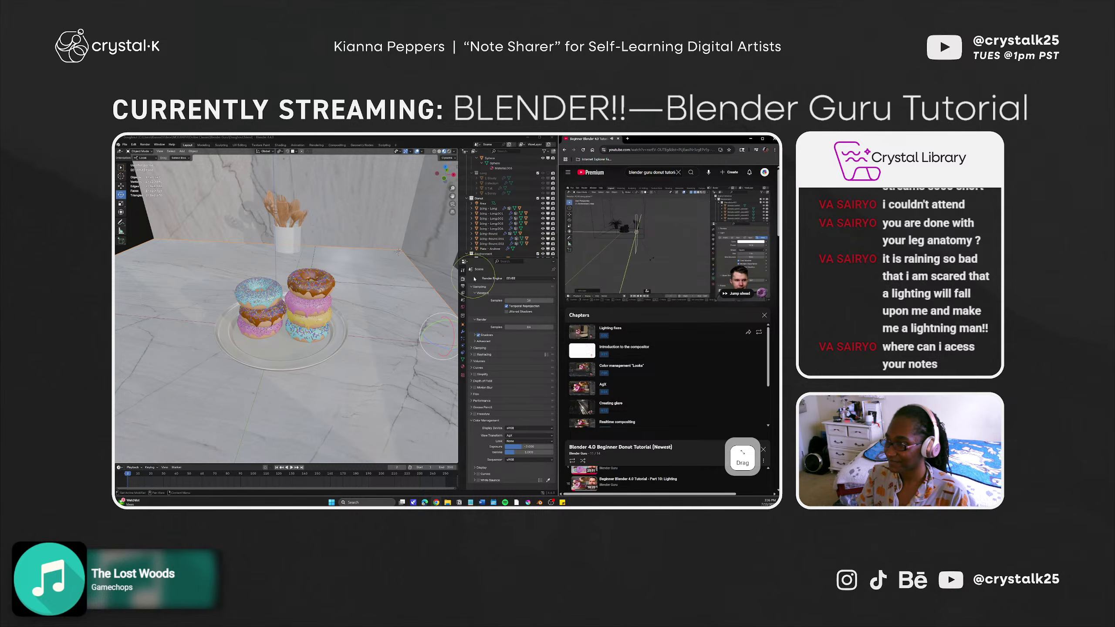
# Select the new area light, pause the tutorial video, and rotate the light beside the marble table.
pyautogui.moveTo(397, 306); pyautogui.dragTo(358, 305, button='middle')
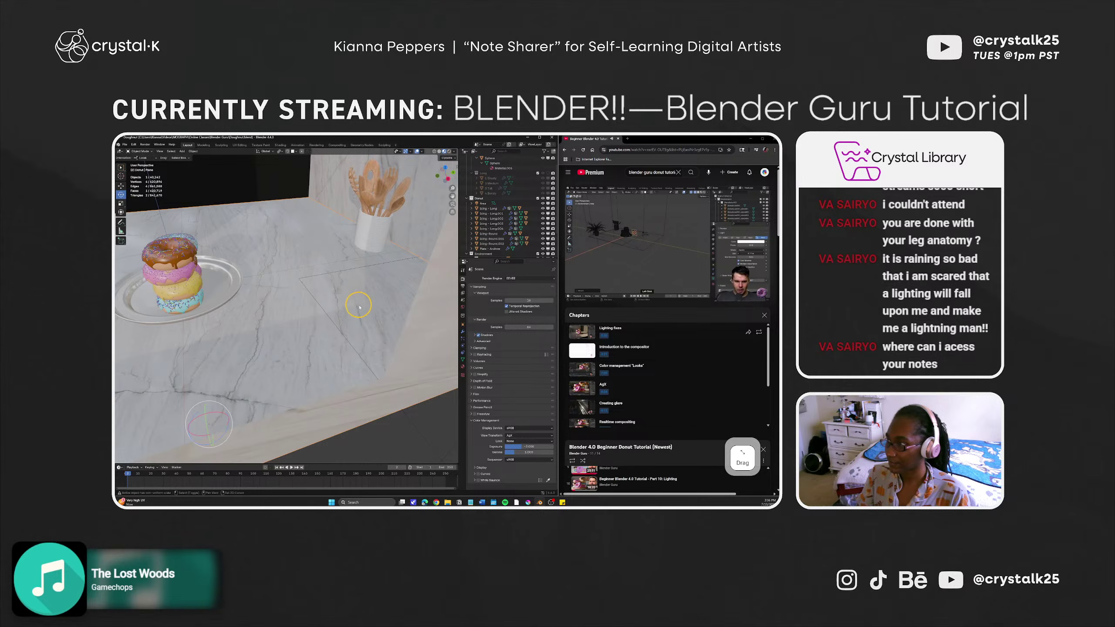
pyautogui.click(335, 310)
pyautogui.click(733, 223)
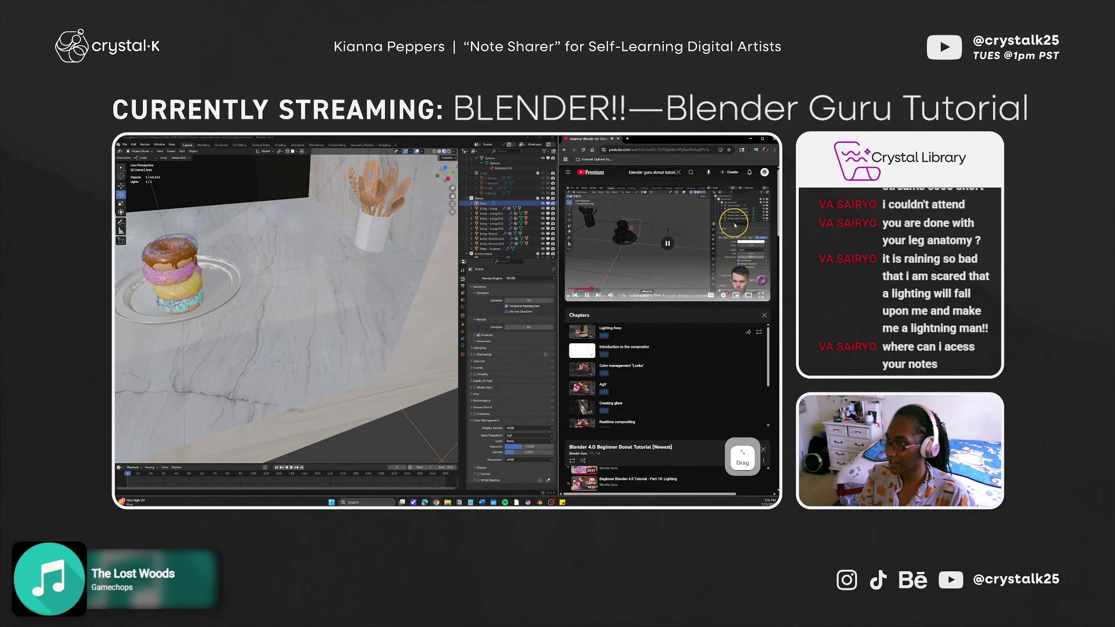
pyautogui.moveTo(363, 317); pyautogui.dragTo(394, 318, button='middle')
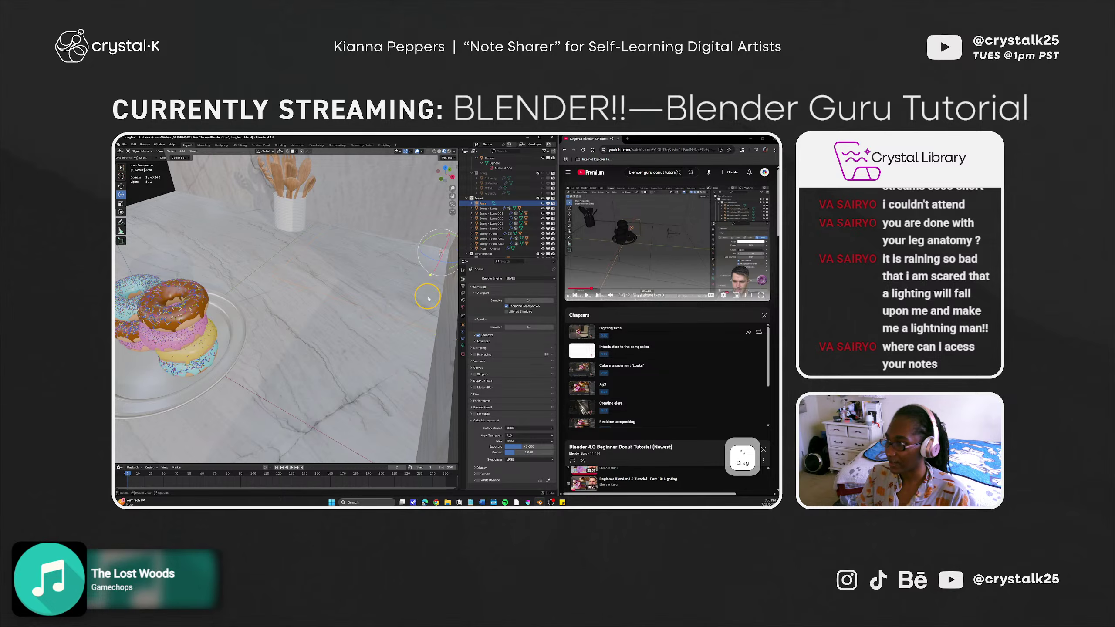
pyautogui.moveTo(441, 259); pyautogui.dragTo(443, 240)
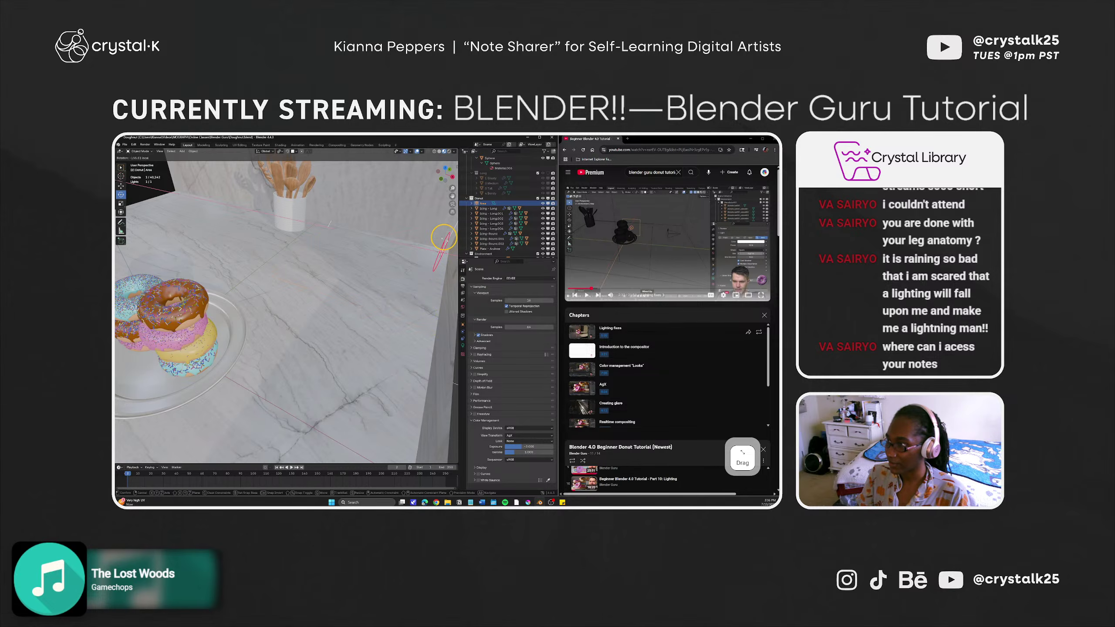
pyautogui.moveTo(121, 210); pyautogui.dragTo(135, 185)
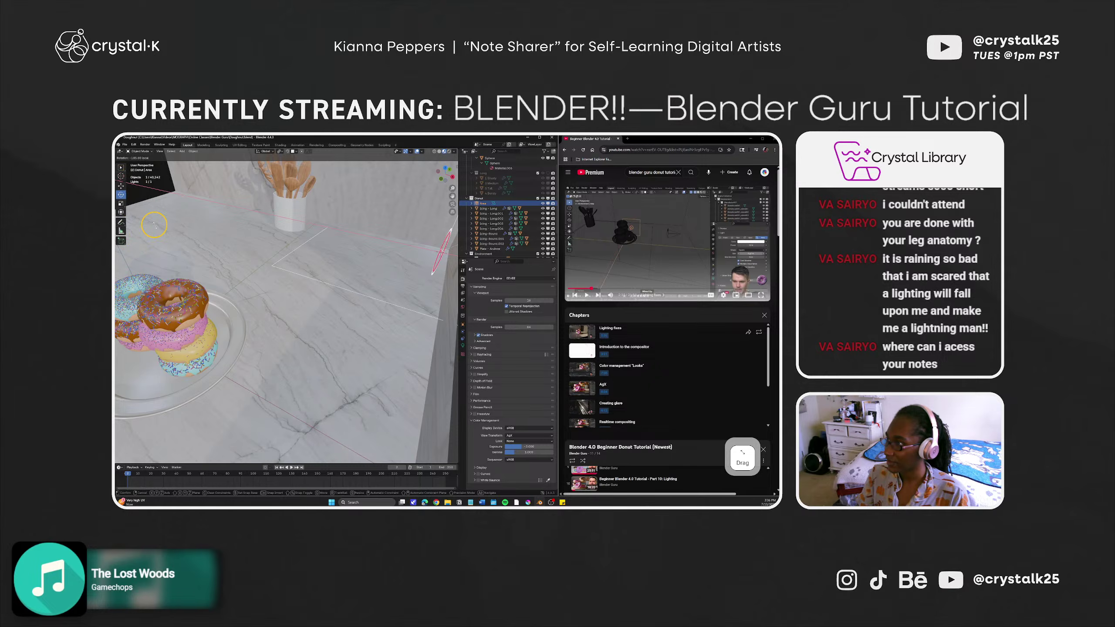
pyautogui.moveTo(154, 225); pyautogui.dragTo(216, 164)
# Readjust the area light's angle about its local axis, rotating it in snapped increments.
pyautogui.moveTo(319, 250); pyautogui.dragTo(271, 238, button='middle')
pyautogui.scroll(-4, 288, 242)
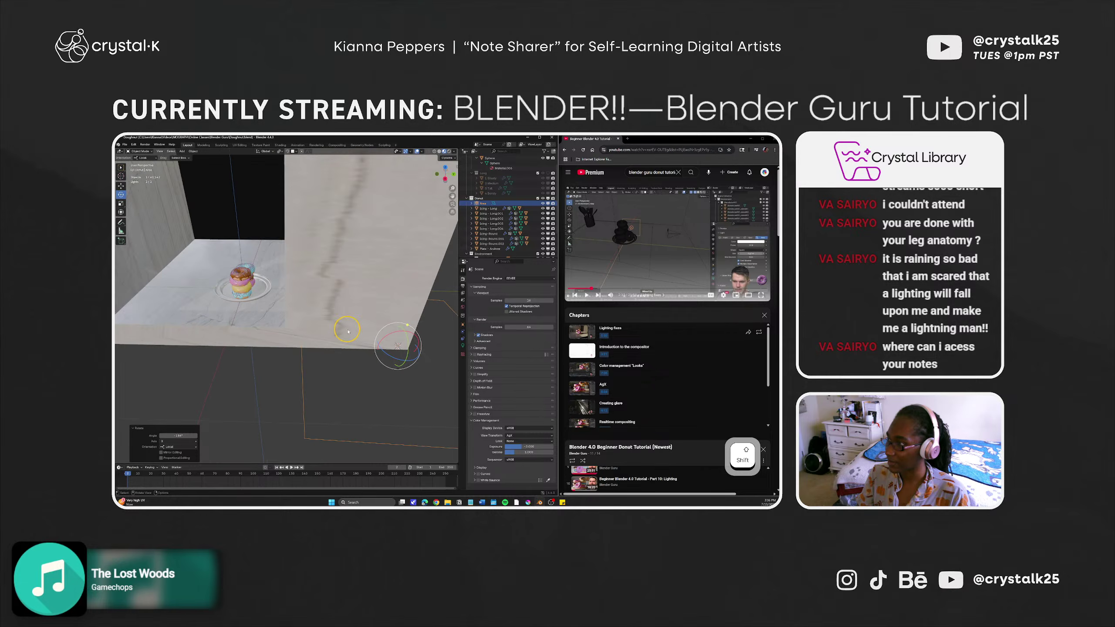
pyautogui.moveTo(392, 335); pyautogui.dragTo(347, 358)
pyautogui.hotkey('ctrl', 'z')
pyautogui.hotkey('ctrl', 'z')
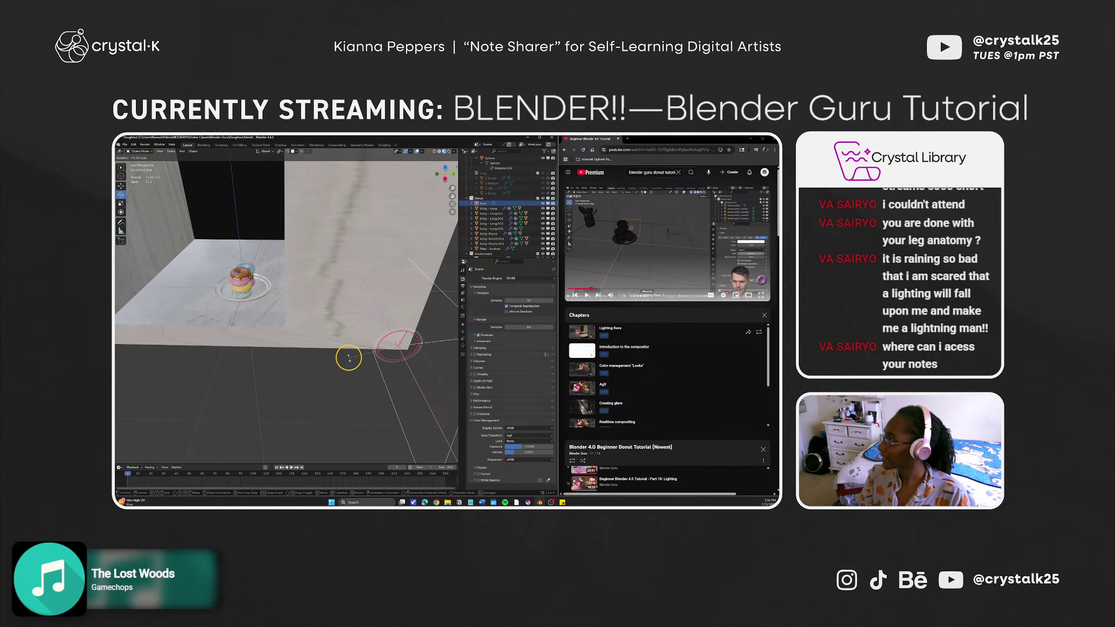
pyautogui.keyDown('ctrl'); pyautogui.moveTo(350, 357); pyautogui.dragTo(371, 349); pyautogui.keyUp('ctrl')
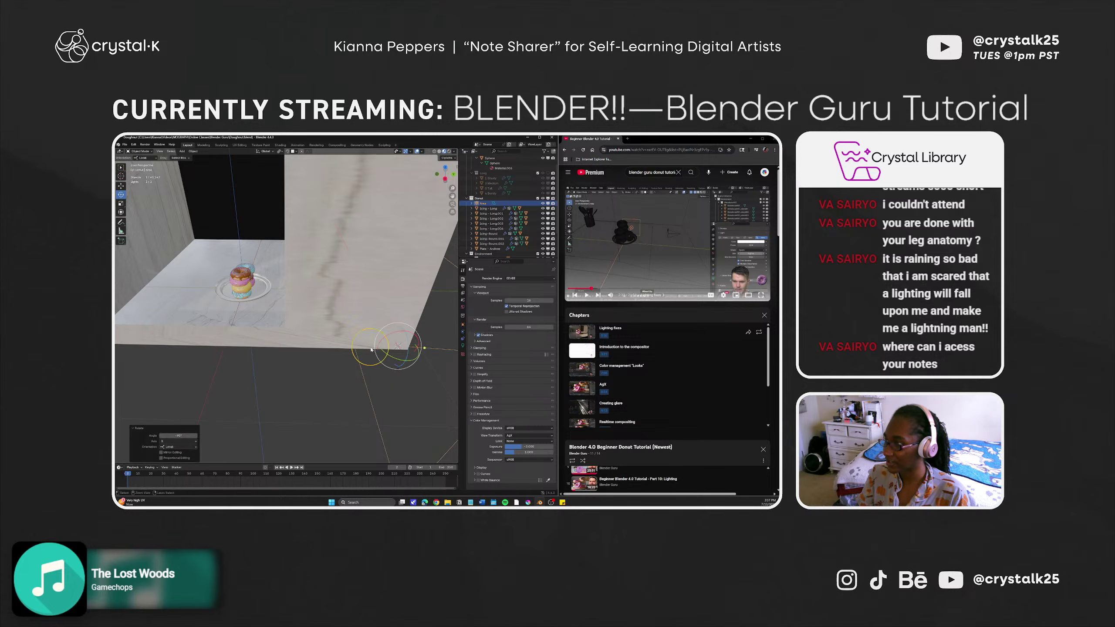
# Try repositioning the area light along the Z and X axes beside the table, and undo the last move.
pyautogui.moveTo(291, 386); pyautogui.dragTo(351, 364, button='middle')
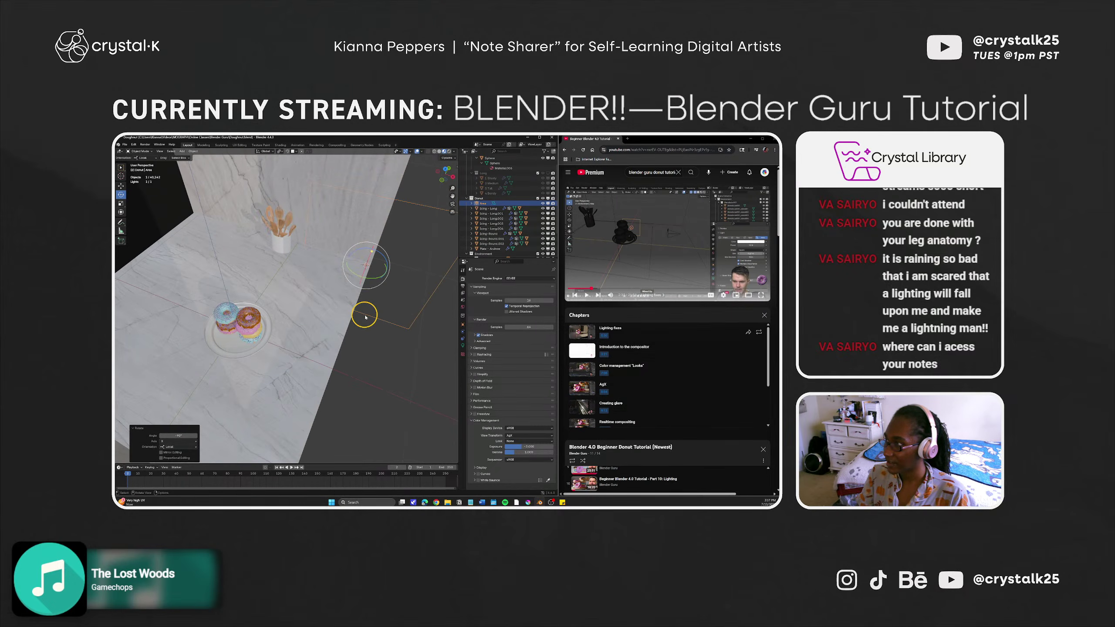
pyautogui.press('g')
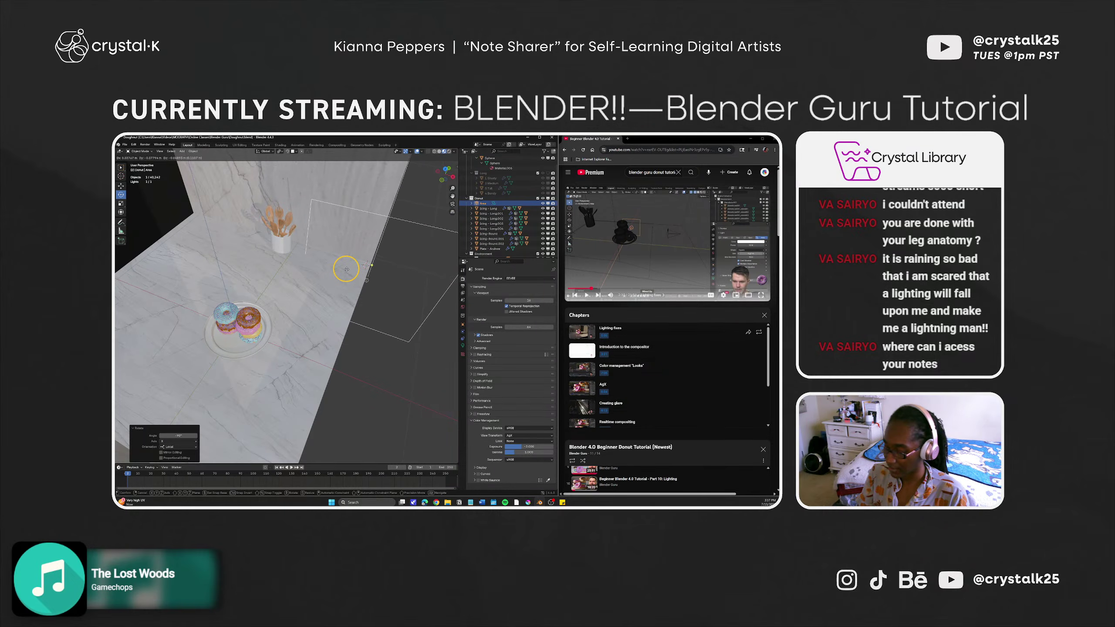
pyautogui.press('z')
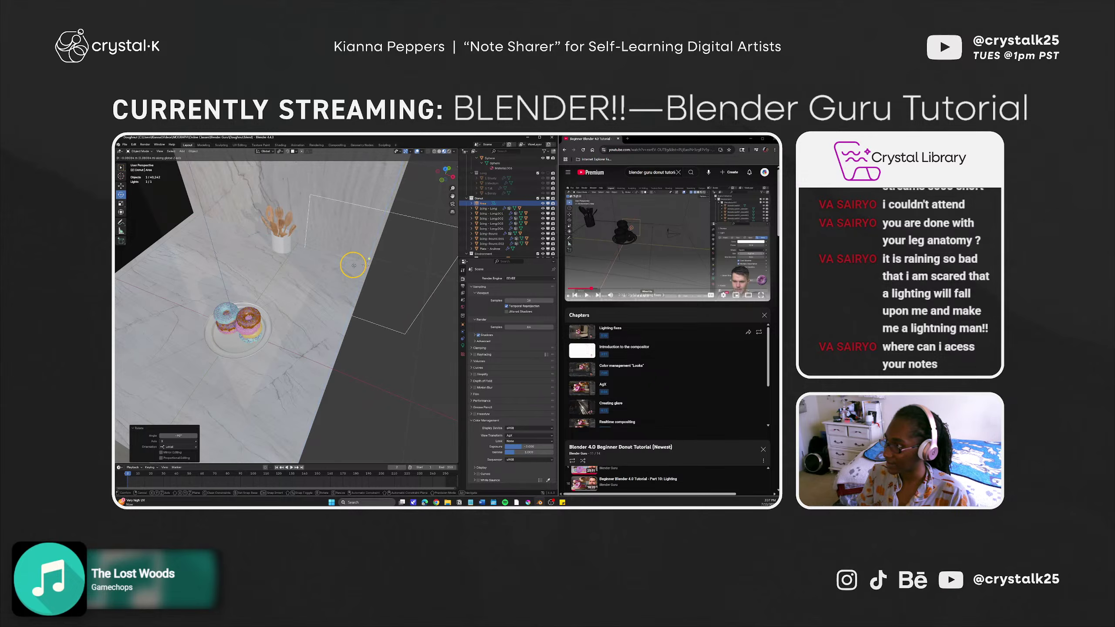
pyautogui.press('x')
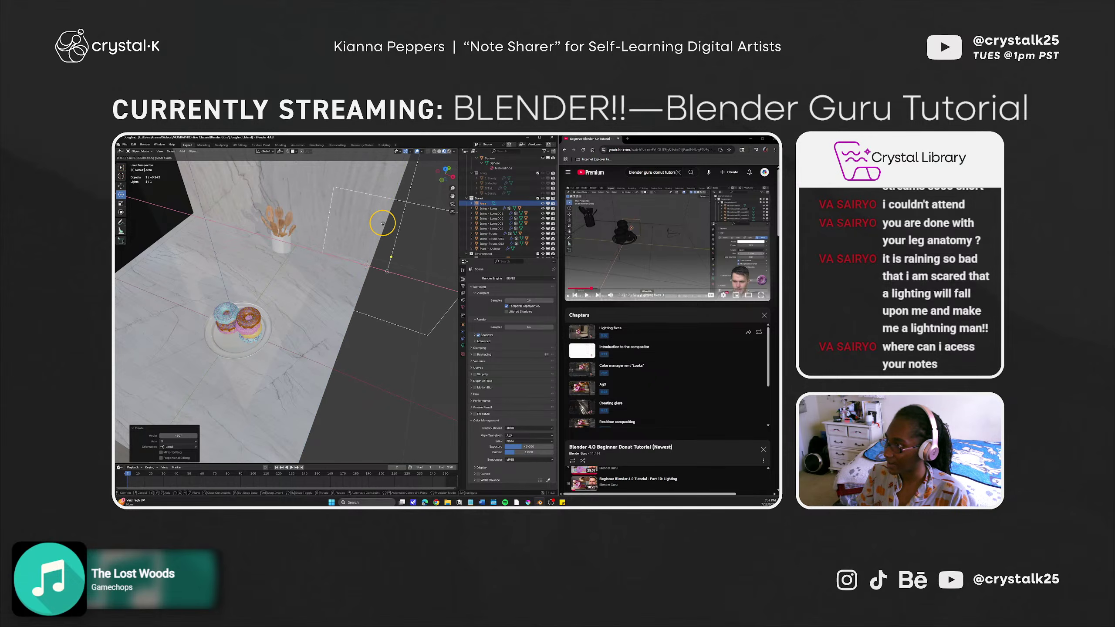
pyautogui.press('z')
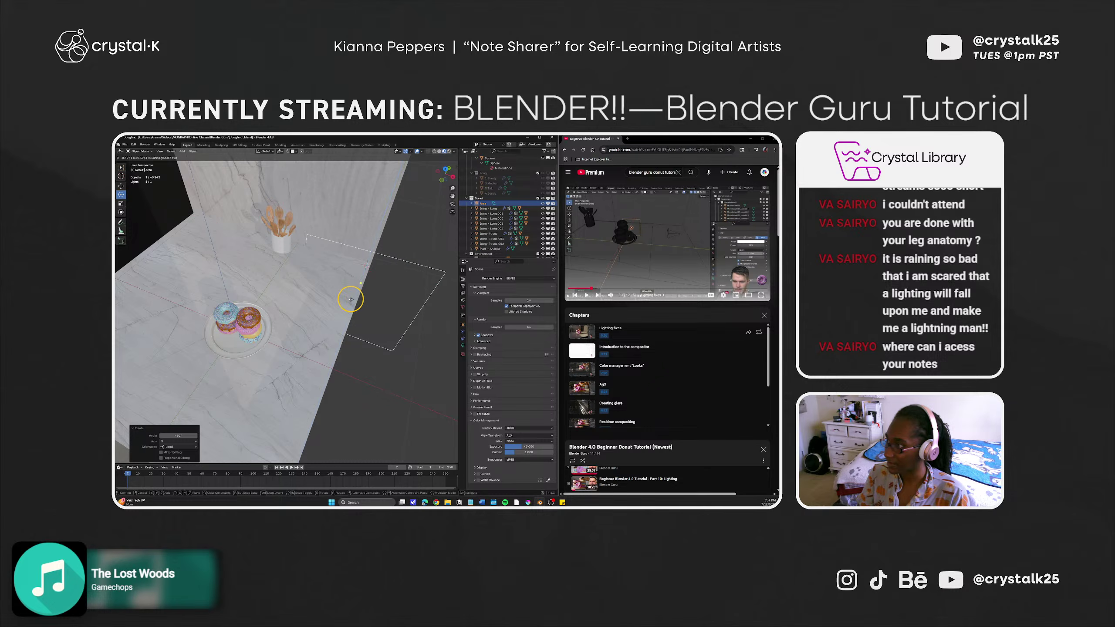
pyautogui.click(355, 260)
pyautogui.moveTo(354, 286); pyautogui.dragTo(366, 302, button='middle')
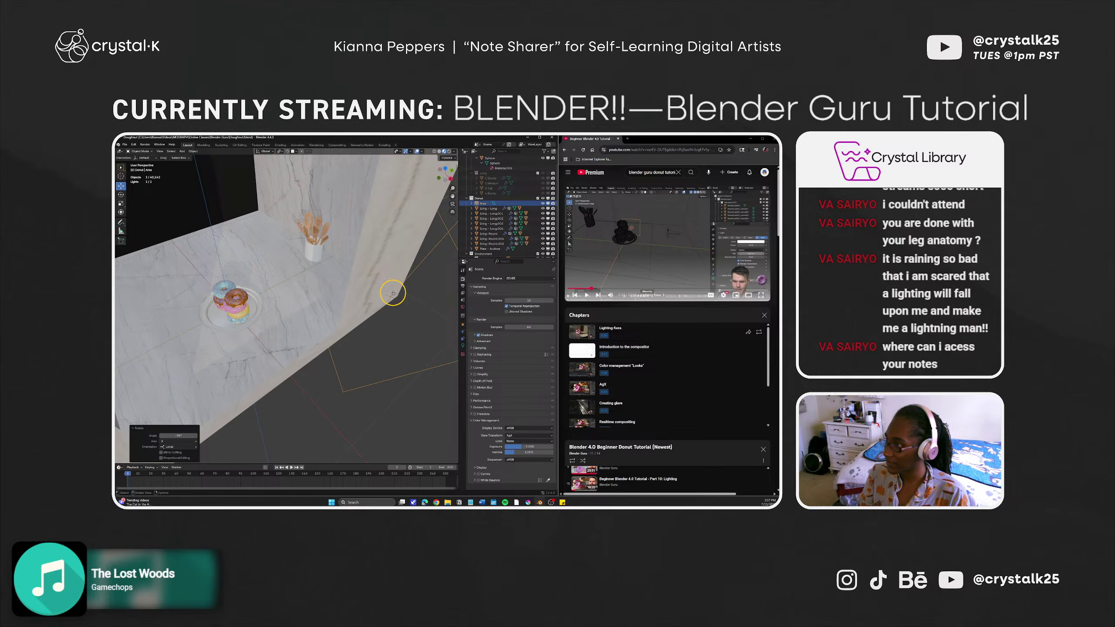
pyautogui.hotkey('ctrl', 'z')
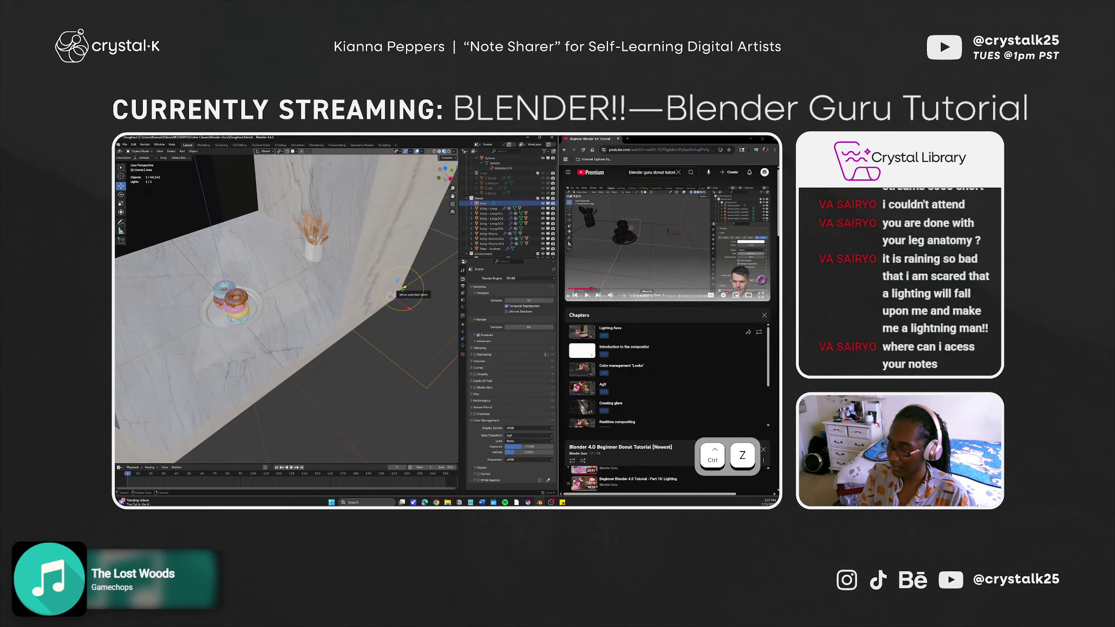
# Move the area light in over the table beside the donut plate and adjust its angle with the Rotate tool.
pyautogui.moveTo(402, 289); pyautogui.dragTo(330, 310)
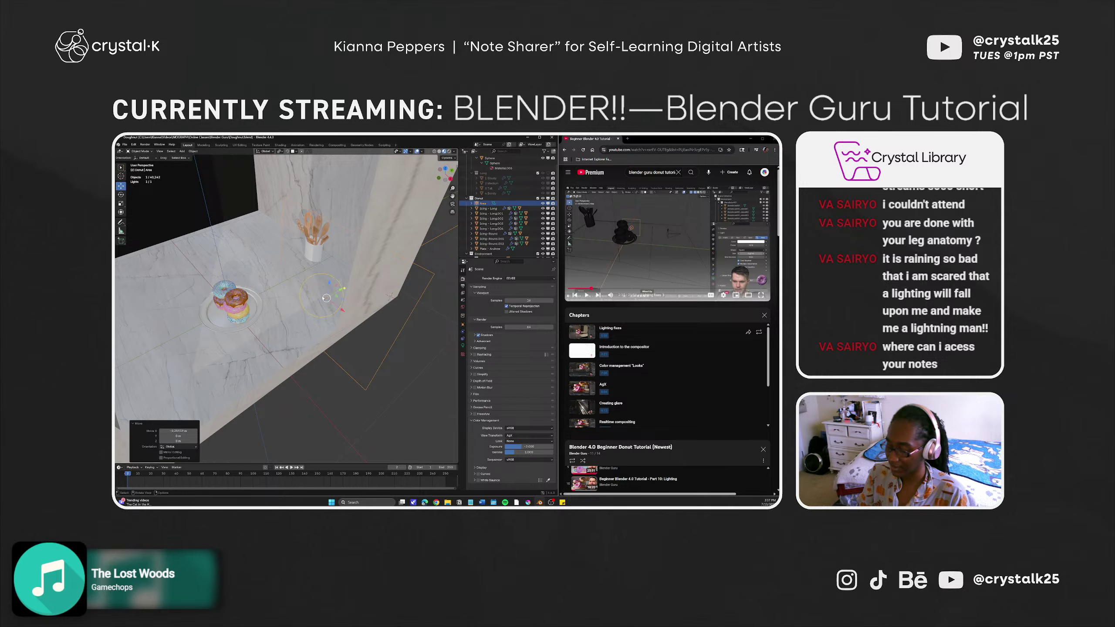
pyautogui.press('r')
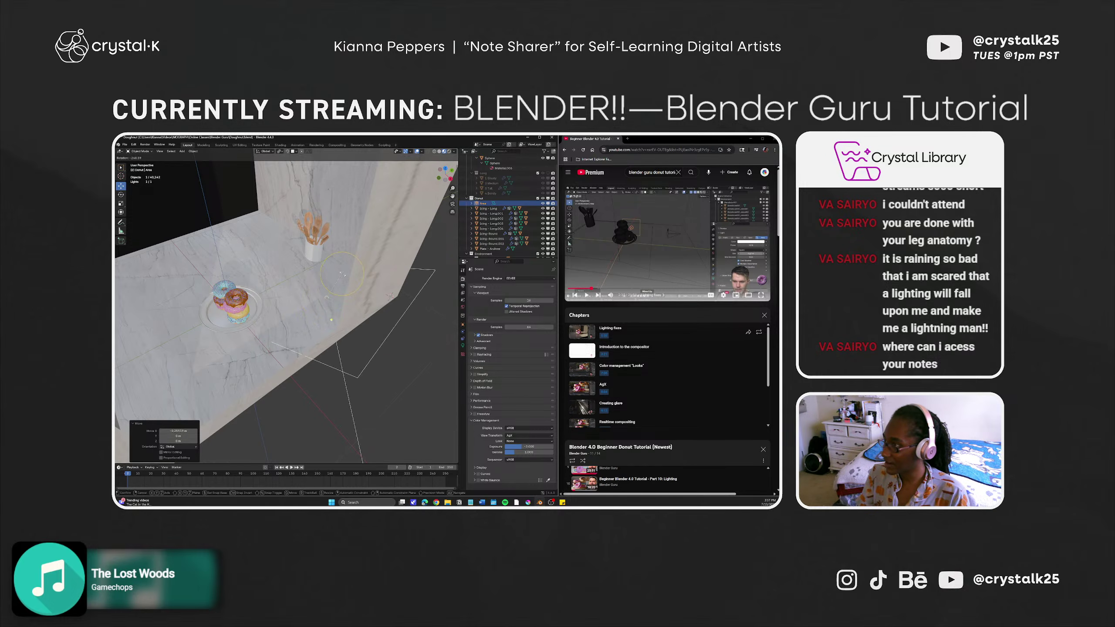
pyautogui.click(340, 273)
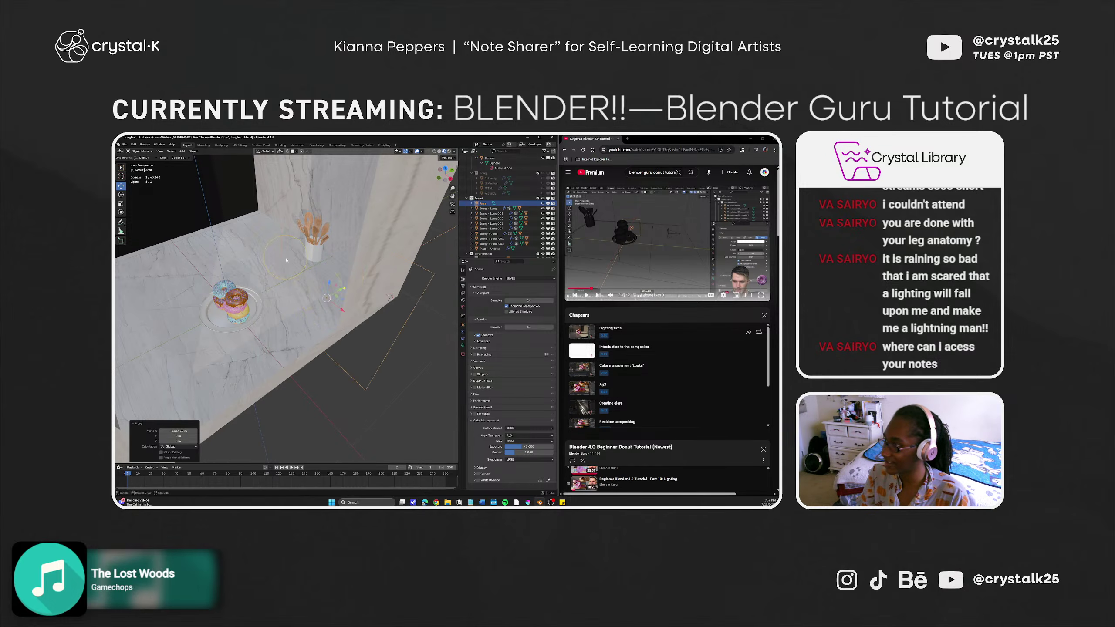
pyautogui.click(121, 196)
pyautogui.moveTo(331, 315); pyautogui.dragTo(319, 314)
pyautogui.moveTo(320, 314); pyautogui.dragTo(252, 305, button='middle')
pyautogui.scroll(-2, 351, 313)
pyautogui.click(411, 315)
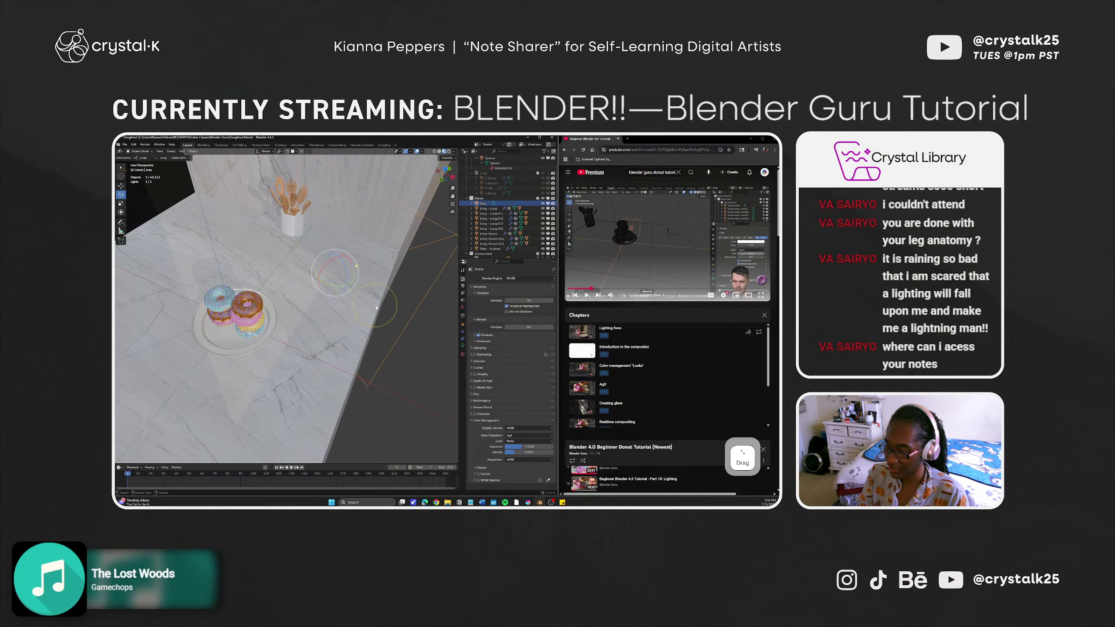
# Move the area light along the X axis across the table, past the donut stacks.
pyautogui.press('g')
pyautogui.press('y')
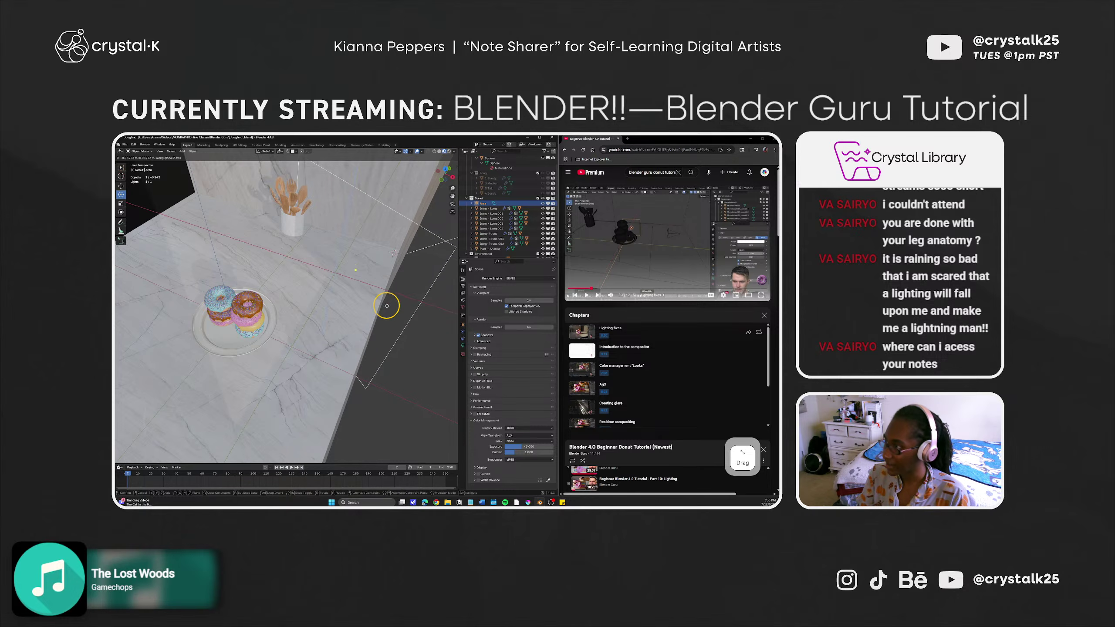
pyautogui.press('x')
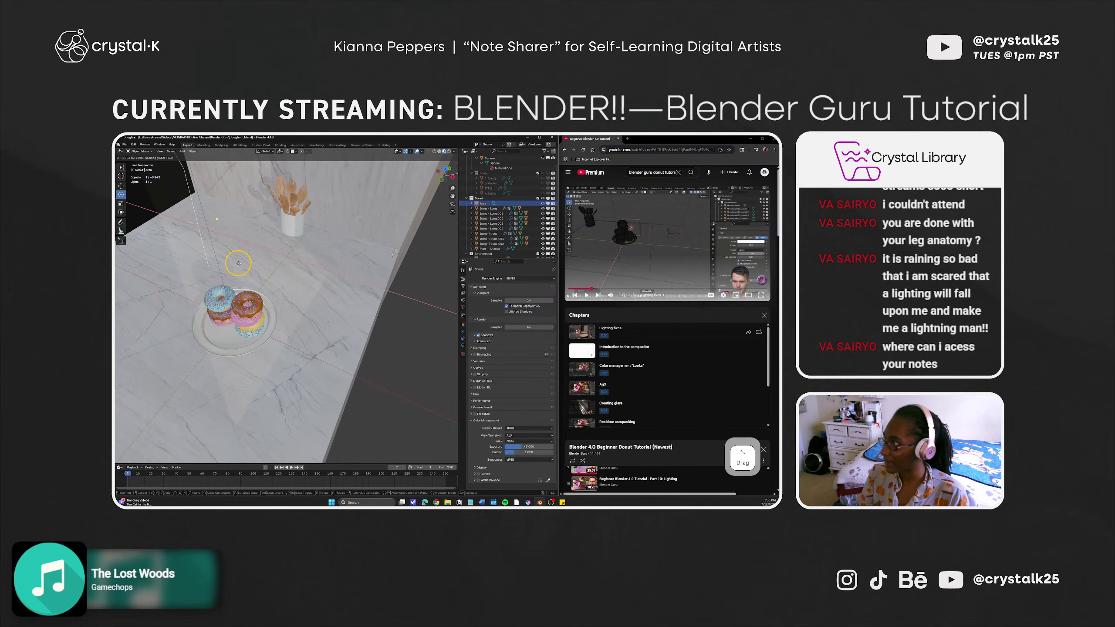
pyautogui.click(244, 264)
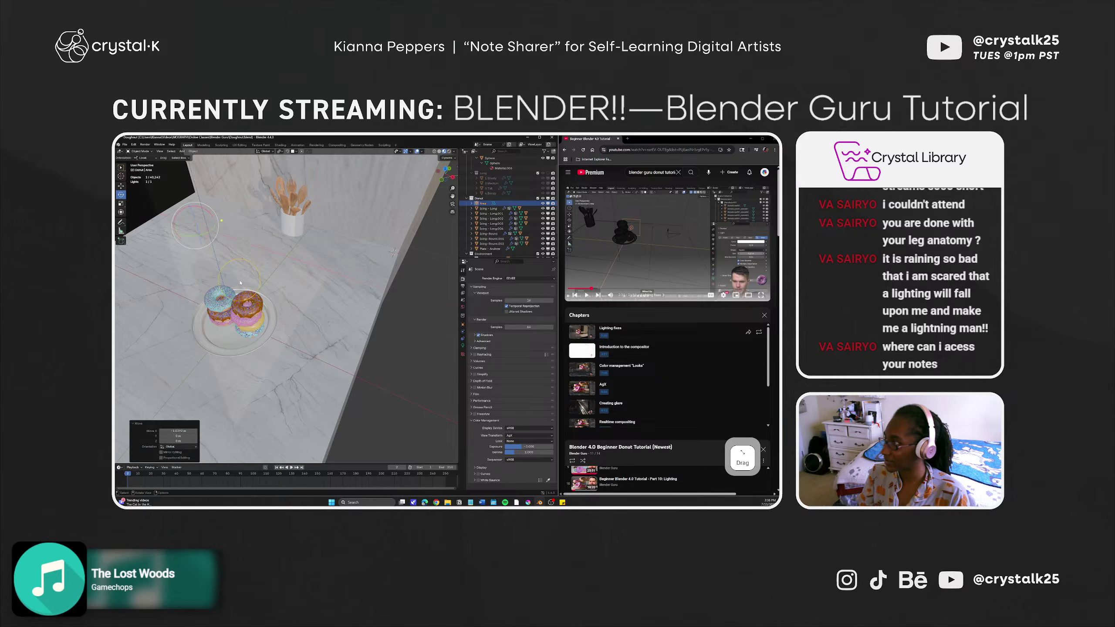
# Rotate the area light about its local axis to re-aim it at the donut stacks.
pyautogui.press('r')
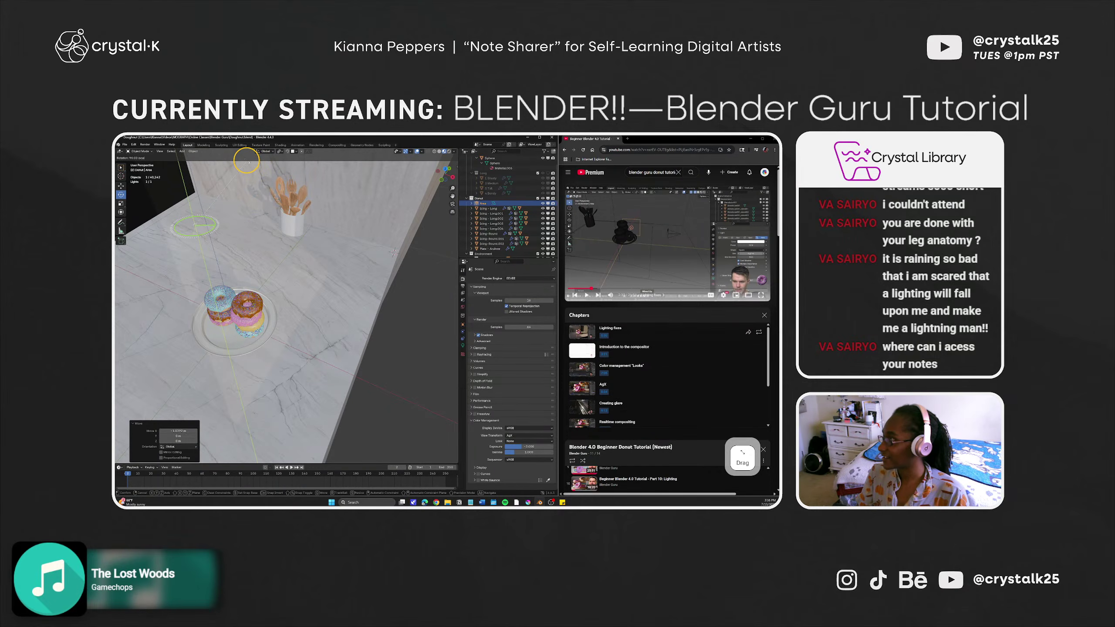
pyautogui.moveTo(248, 162); pyautogui.dragTo(246, 160)
pyautogui.moveTo(302, 263); pyautogui.dragTo(259, 232, button='middle')
pyautogui.moveTo(244, 236); pyautogui.dragTo(258, 220, button='middle')
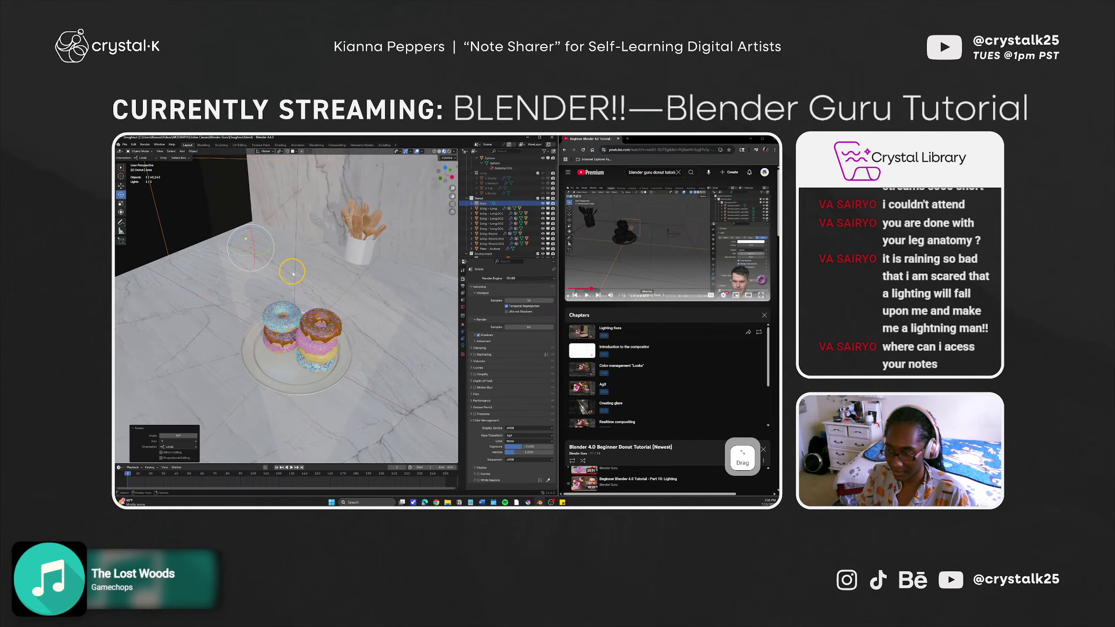
# Switch to rendered shading and check the area light's effect through the scene camera while toggling the light's visibility.
pyautogui.press('KP_0')
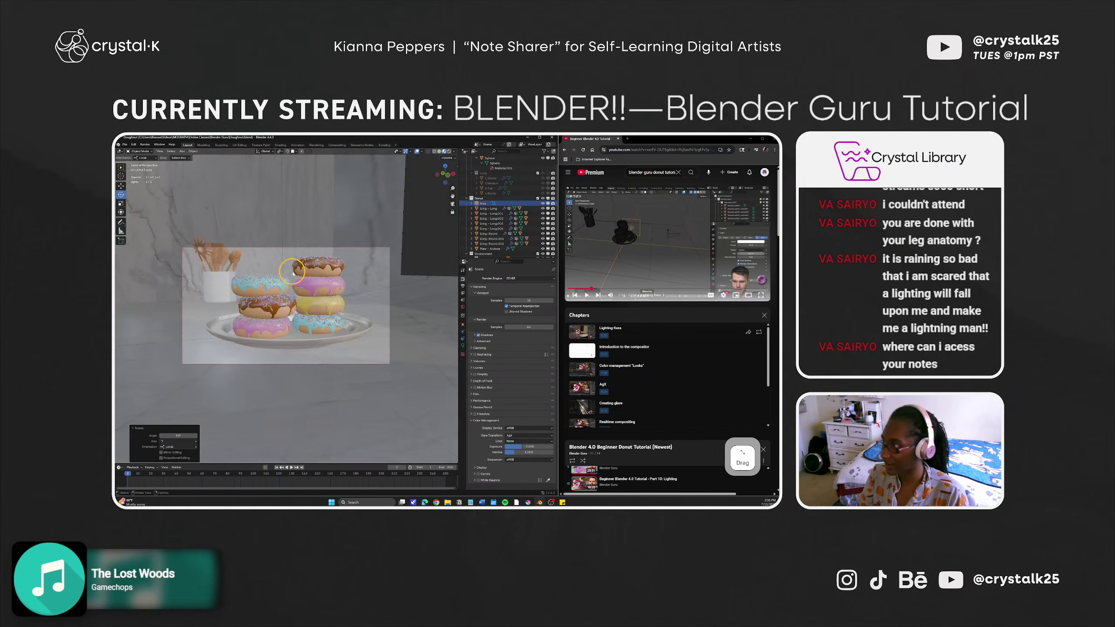
pyautogui.click(449, 151)
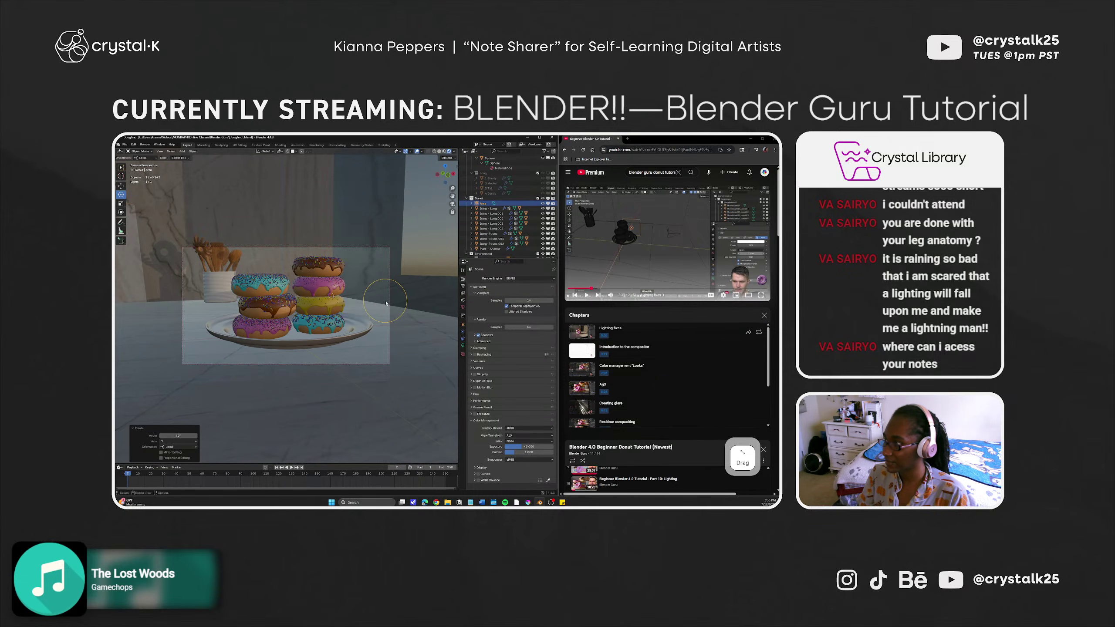
pyautogui.press('KP_0')
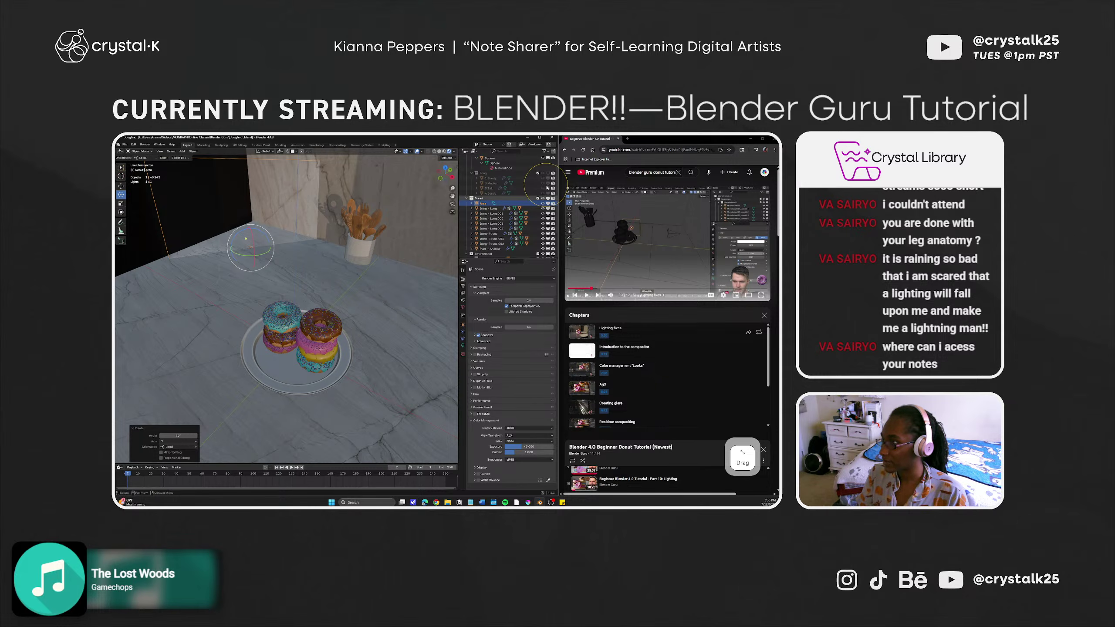
pyautogui.click(542, 203)
pyautogui.click(542, 205)
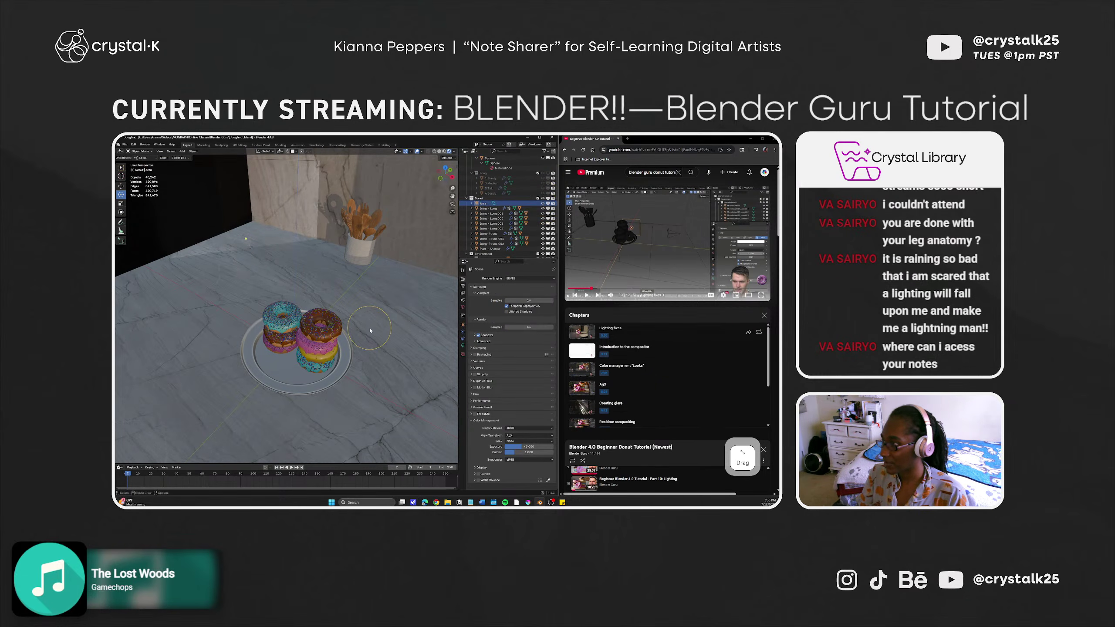
pyautogui.press('KP_0')
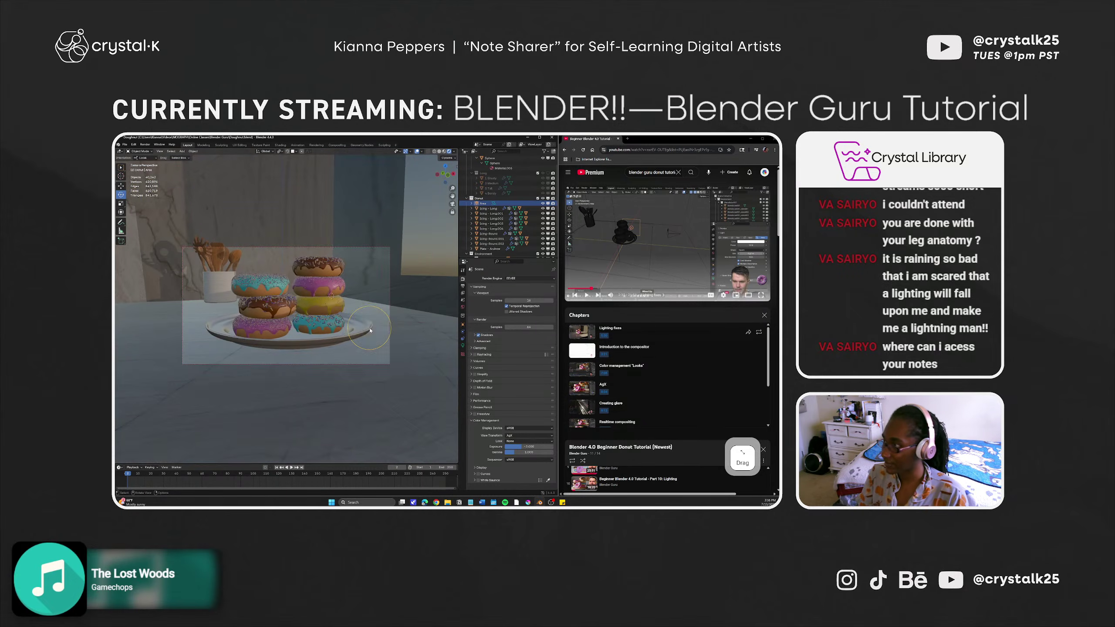
# Set the render engine to Cycles and toggle the area light's visibility to compare the rendered donuts with and without it.
pyautogui.click(529, 278)
pyautogui.click(513, 296)
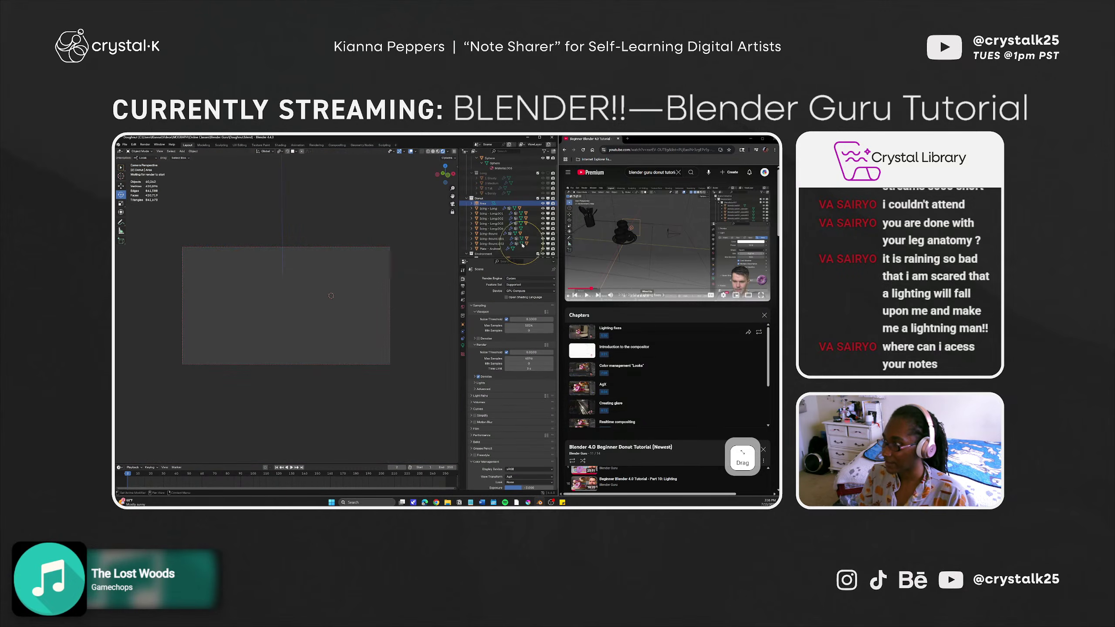
pyautogui.click(487, 204)
pyautogui.click(542, 204)
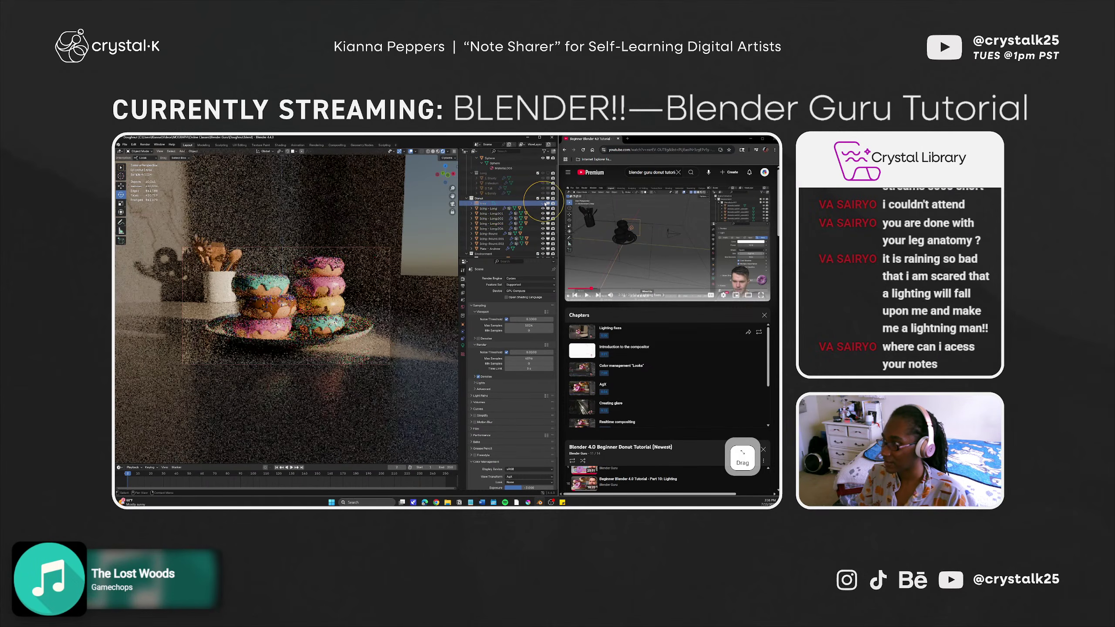
pyautogui.click(542, 203)
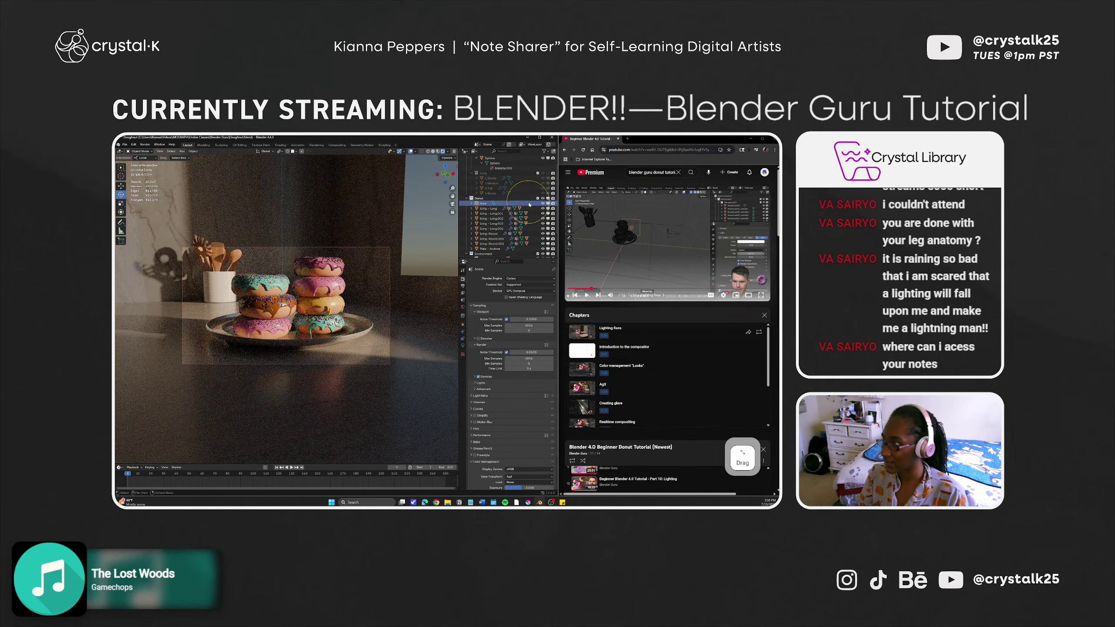
pyautogui.click(529, 205)
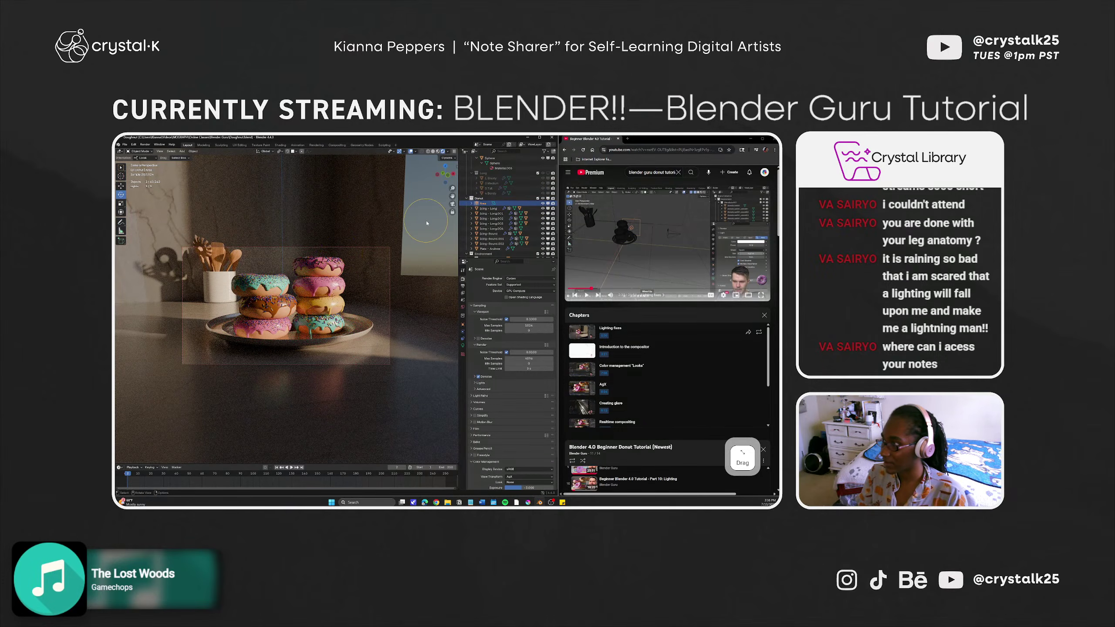
pyautogui.click(544, 204)
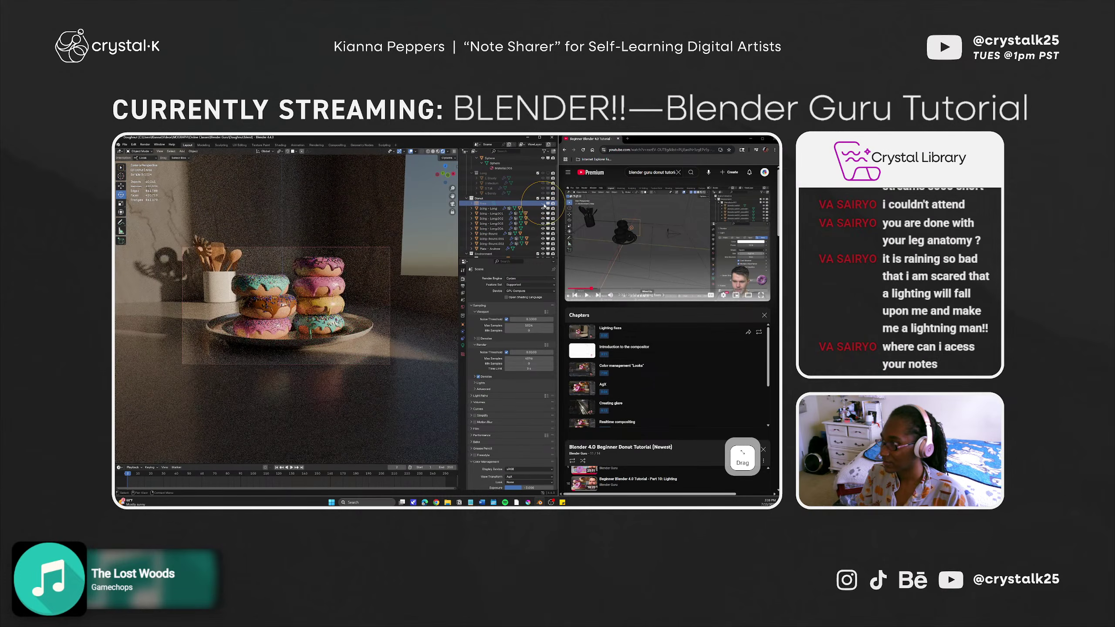
pyautogui.click(544, 204)
pyautogui.click(368, 266)
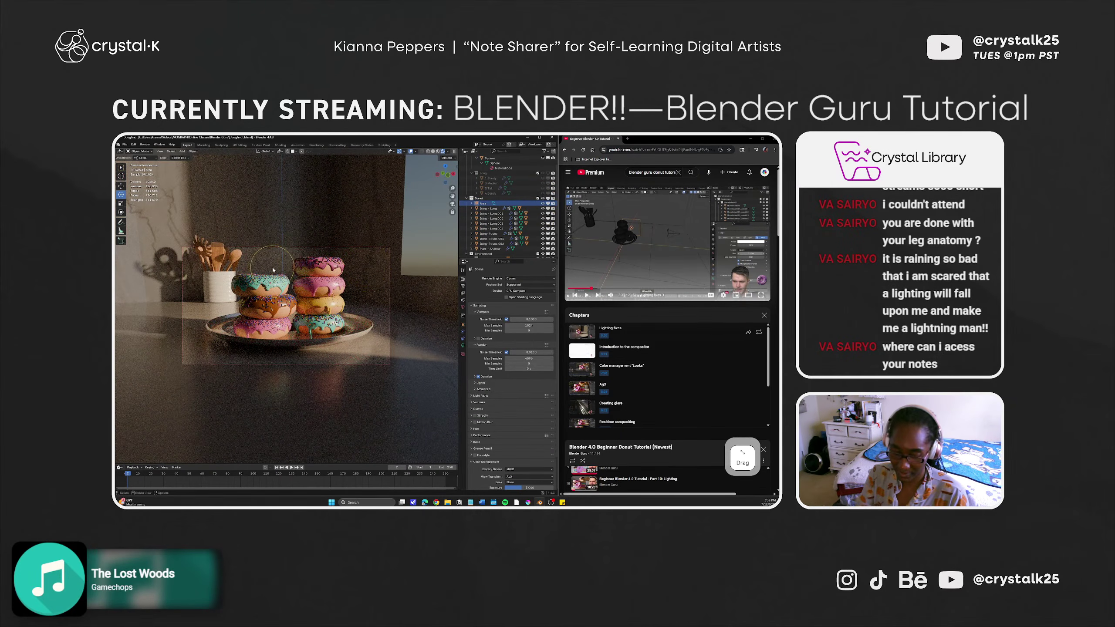
# Select the area light and move it from the donut collection into the Environment collection.
pyautogui.moveTo(276, 264); pyautogui.dragTo(260, 279, button='middle')
pyautogui.click(243, 254)
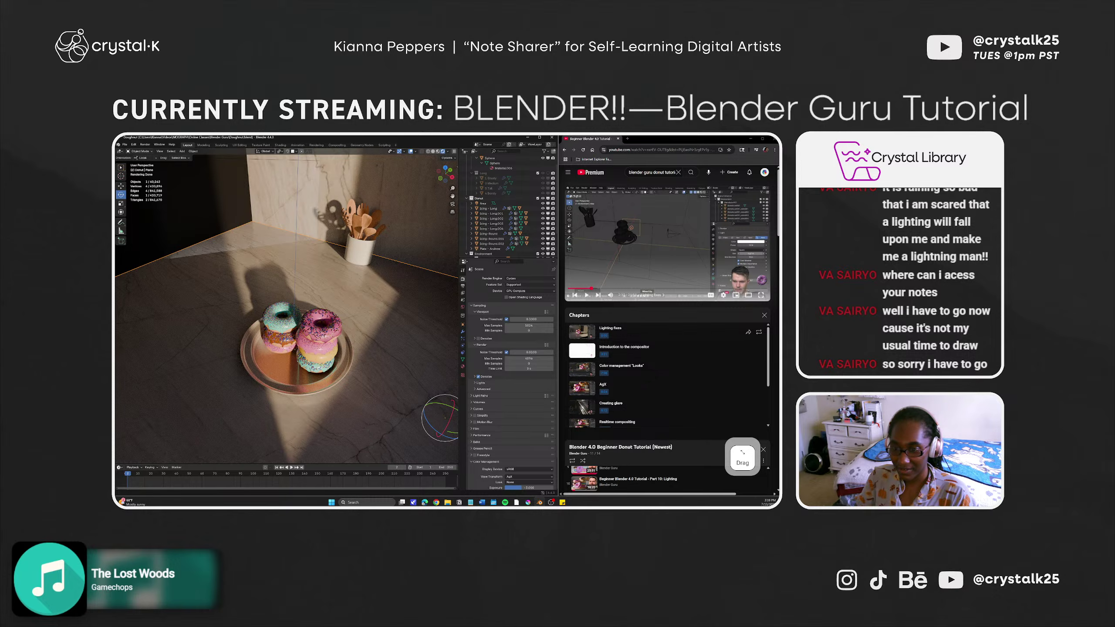
pyautogui.click(441, 298)
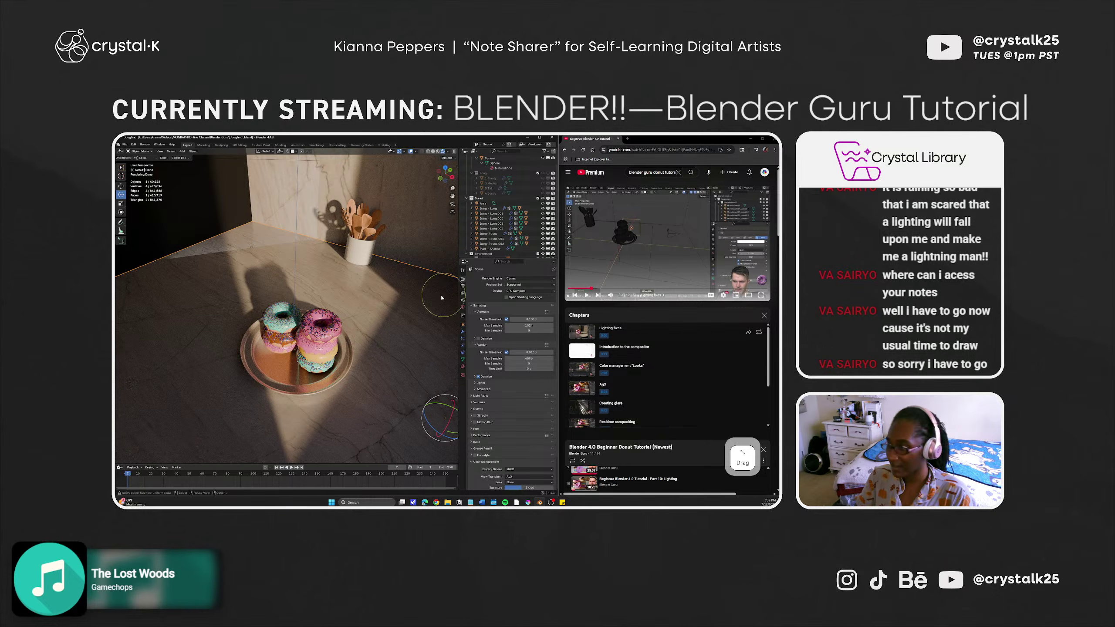
pyautogui.click(488, 203)
pyautogui.scroll(-3, 488, 204)
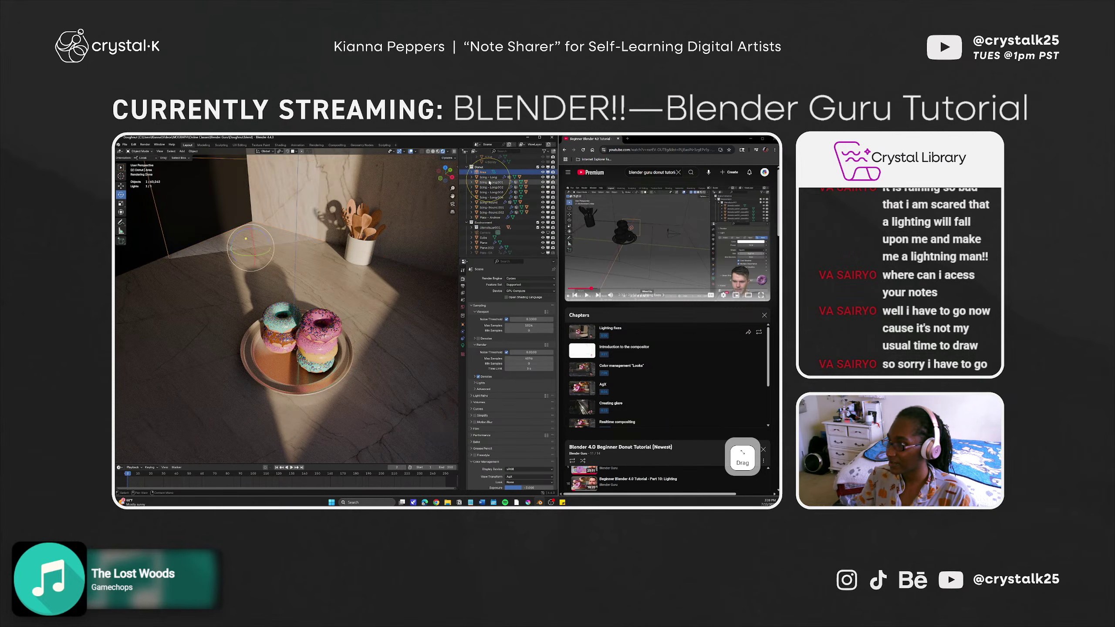
pyautogui.moveTo(485, 171); pyautogui.dragTo(485, 227)
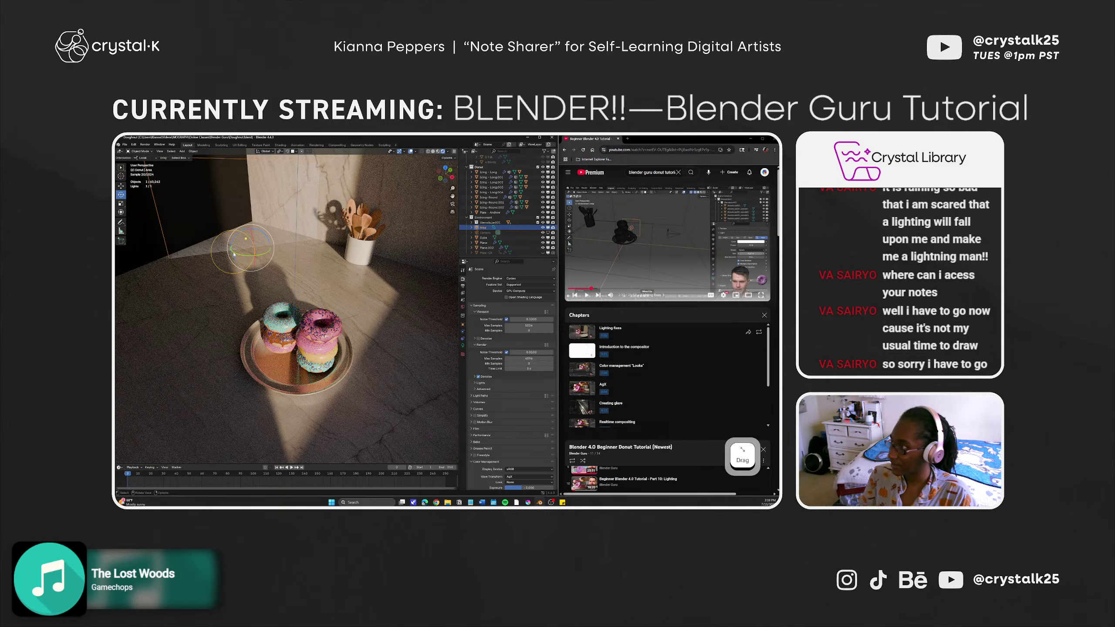
# Rotate the area light about its local axis and check its effect through the scene camera with its visibility toggled.
pyautogui.moveTo(234, 254); pyautogui.dragTo(347, 216)
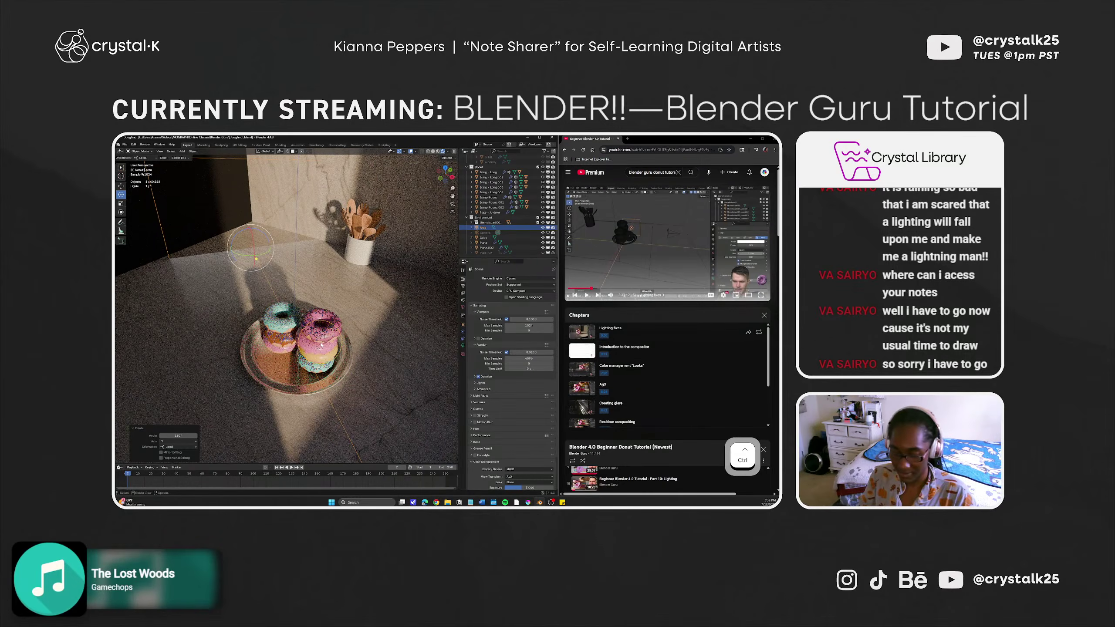
pyautogui.press('KP_0')
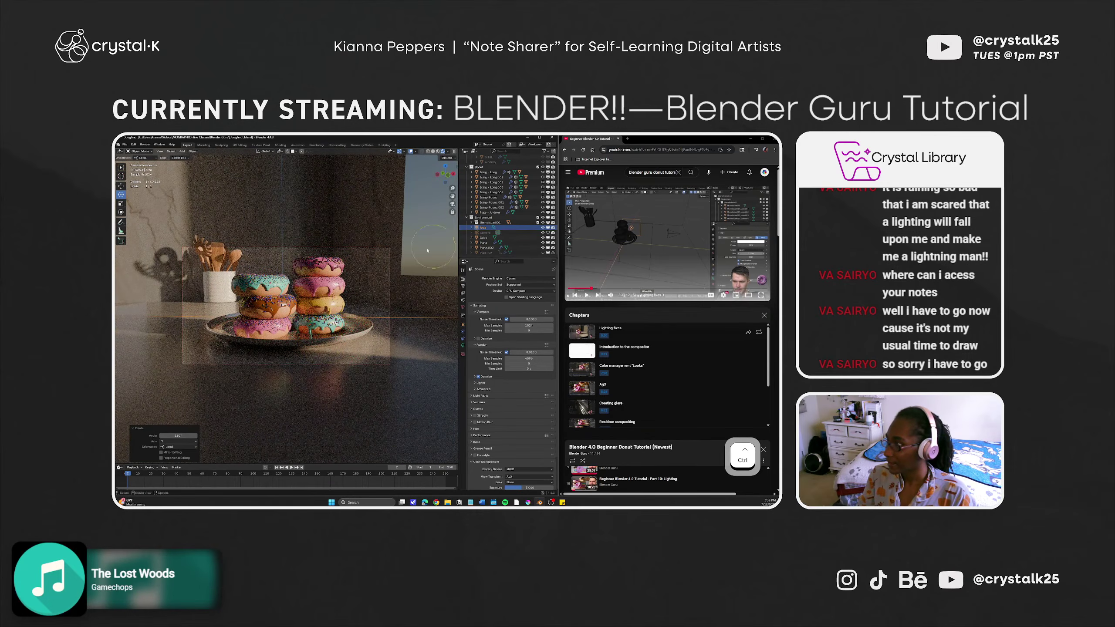
pyautogui.click(542, 228)
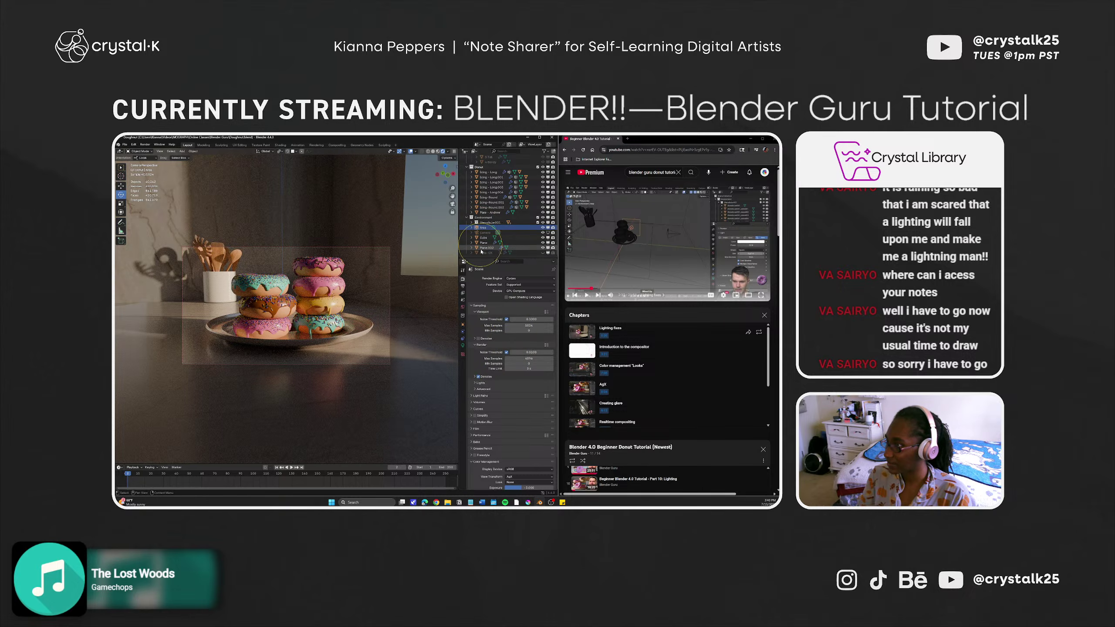
# Try a different size for the area light in its light settings and undo the change.
pyautogui.click(463, 345)
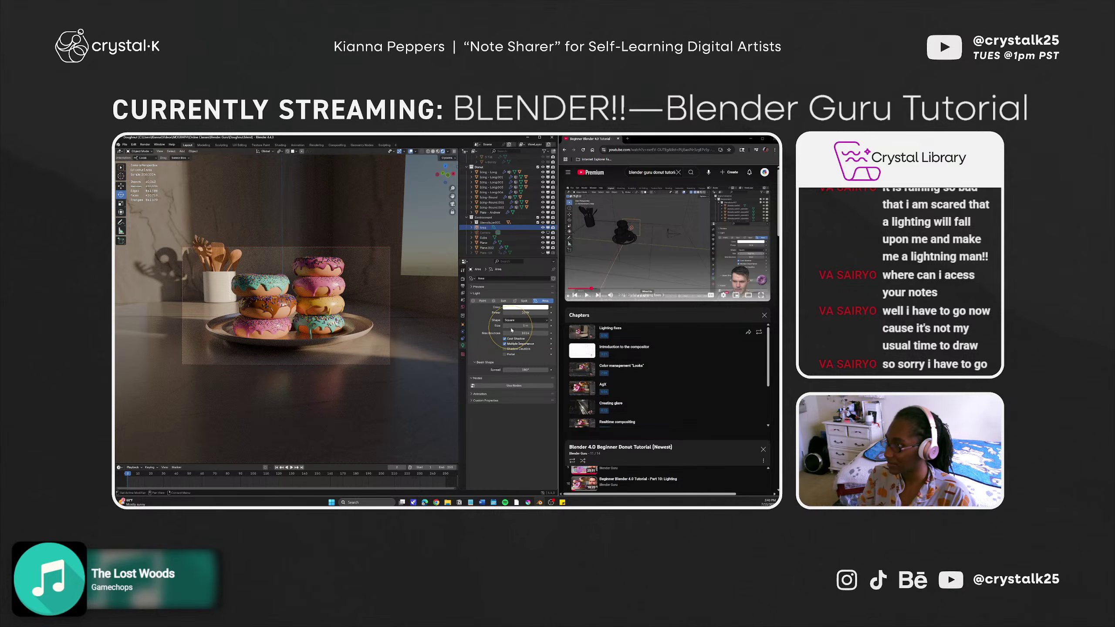
pyautogui.moveTo(508, 328); pyautogui.dragTo(193, 322)
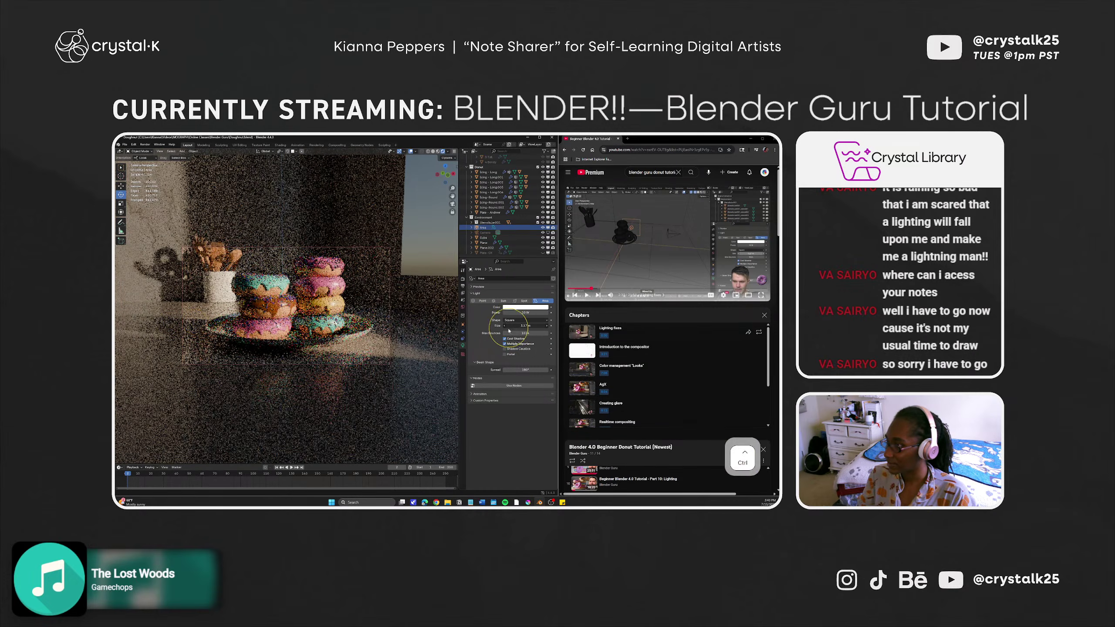
pyautogui.hotkey('ctrl', 'z')
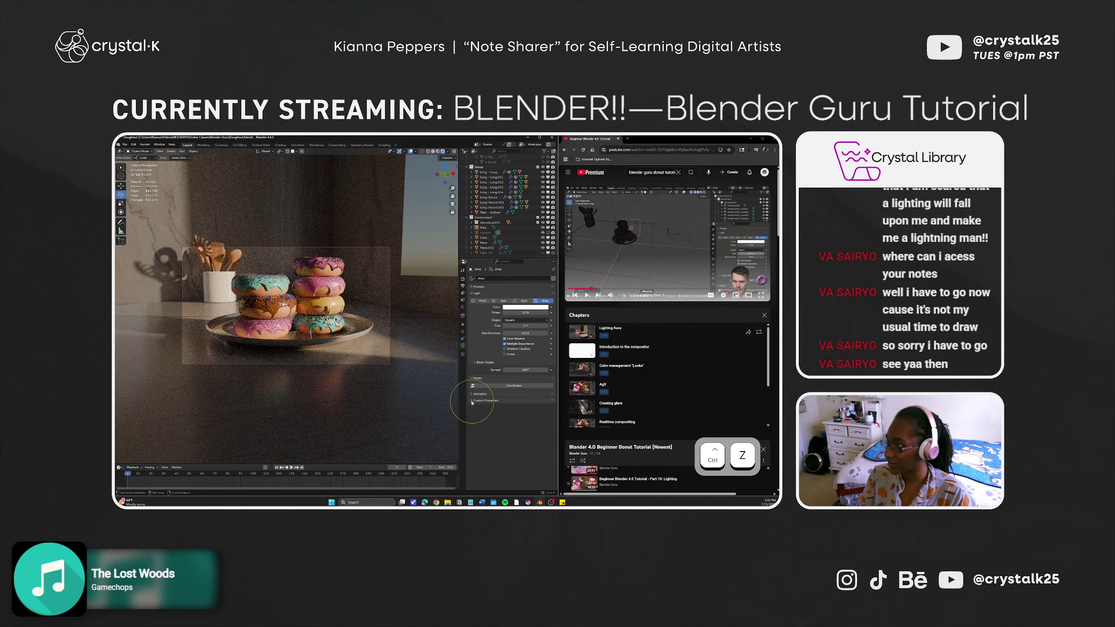
# Raise the area light's power strongly and tint its color a warm, pale peach.
pyautogui.moveTo(522, 312); pyautogui.dragTo(439, 380)
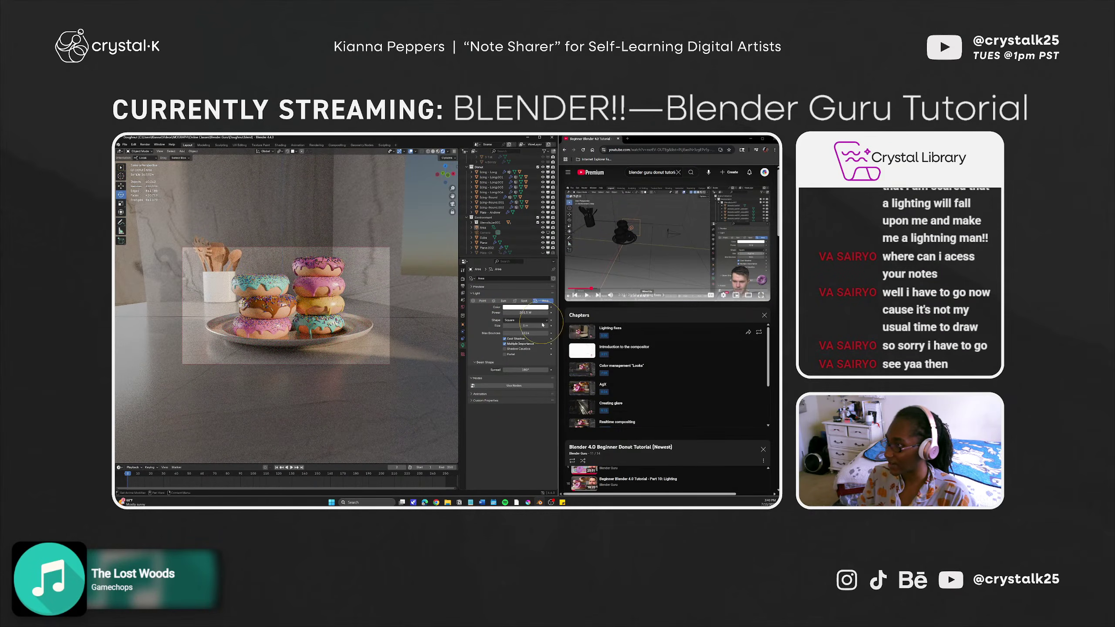
pyautogui.click(525, 313)
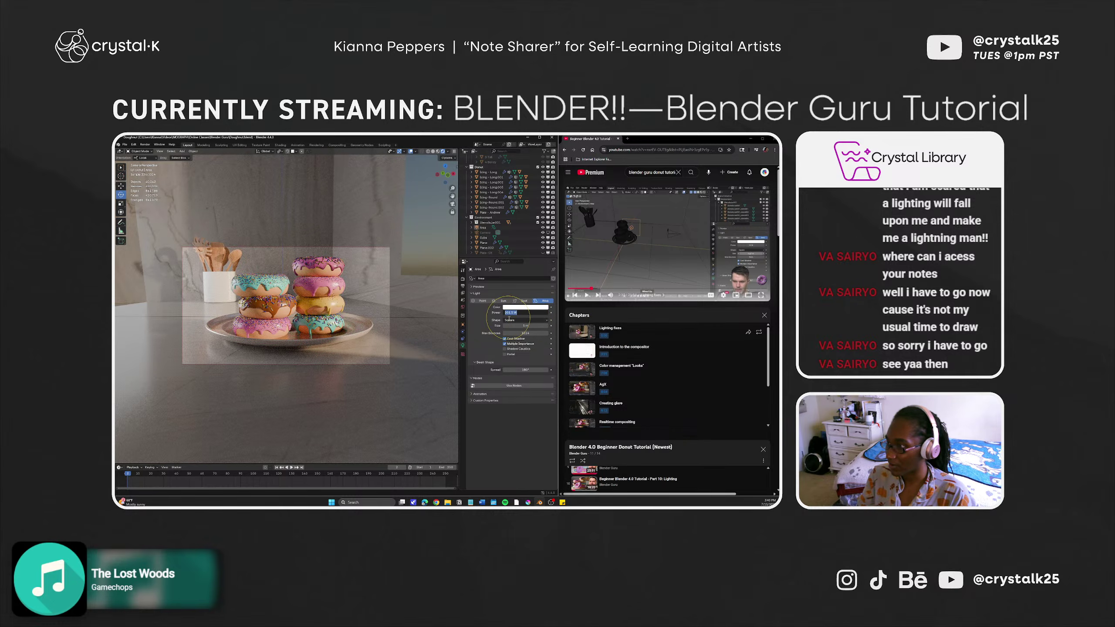
pyautogui.click(521, 310)
pyautogui.click(512, 308)
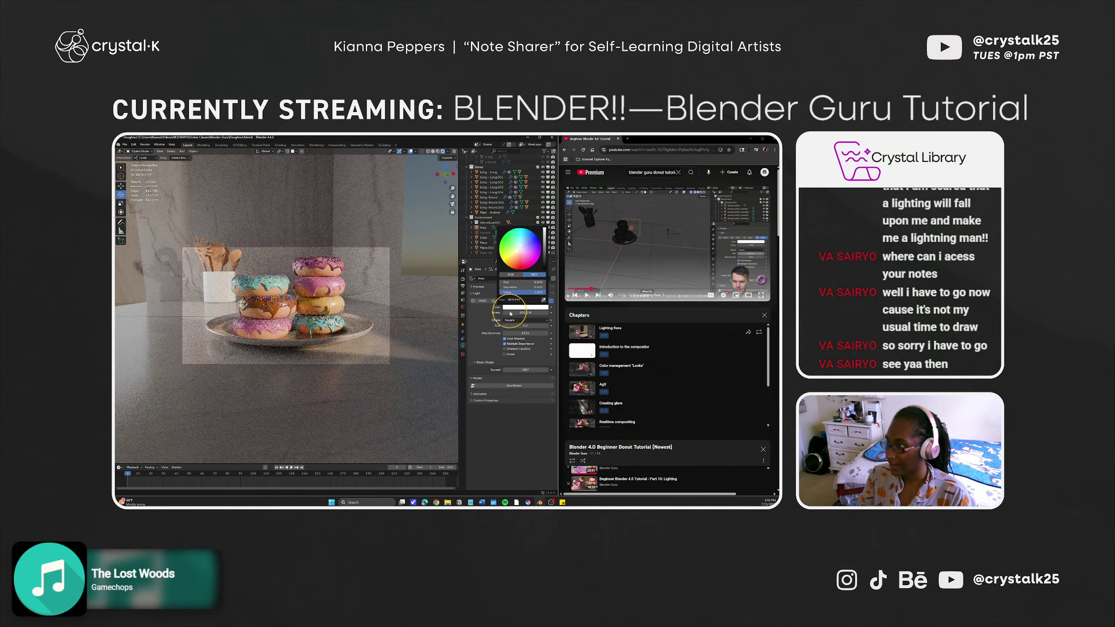
pyautogui.moveTo(520, 249); pyautogui.dragTo(517, 254)
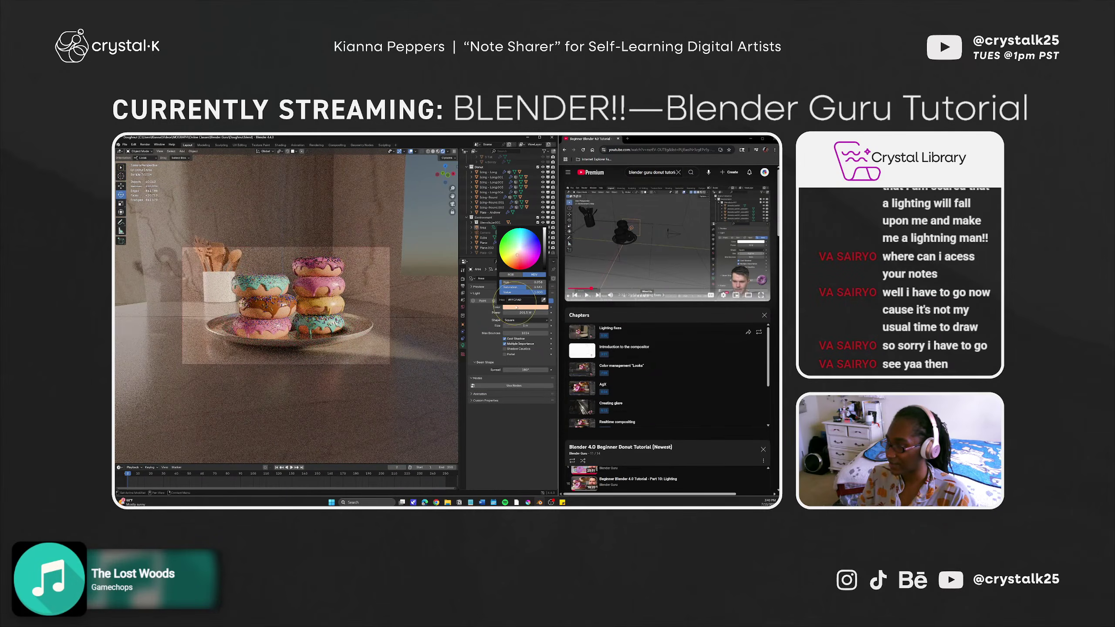
# Reduce the area light's power to 75 W and save the file.
pyautogui.doubleClick(525, 312)
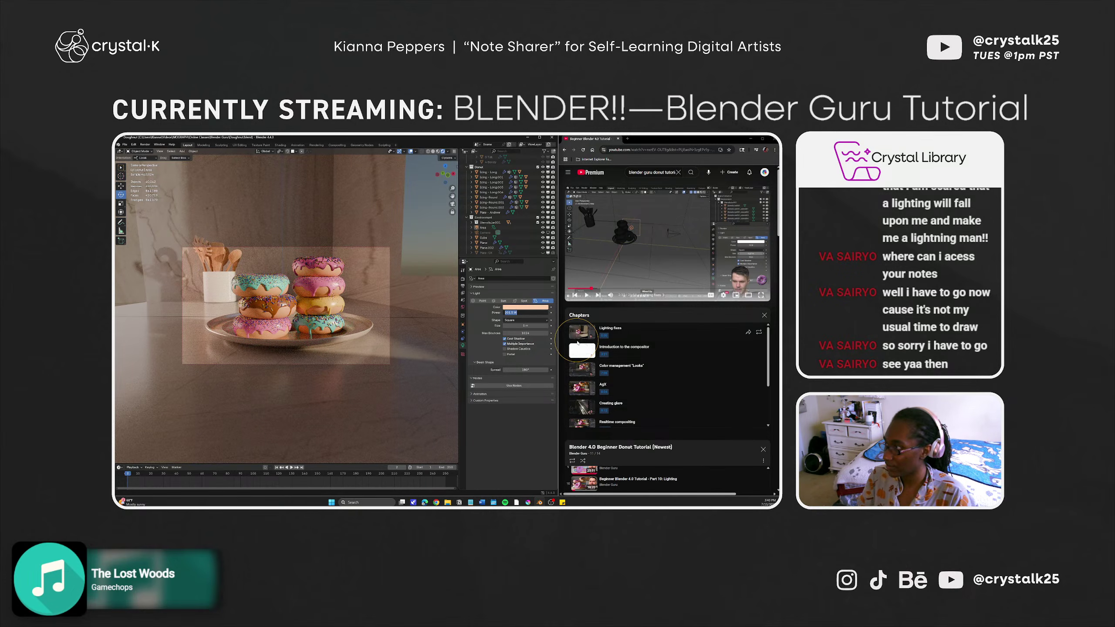
pyautogui.press('Return')
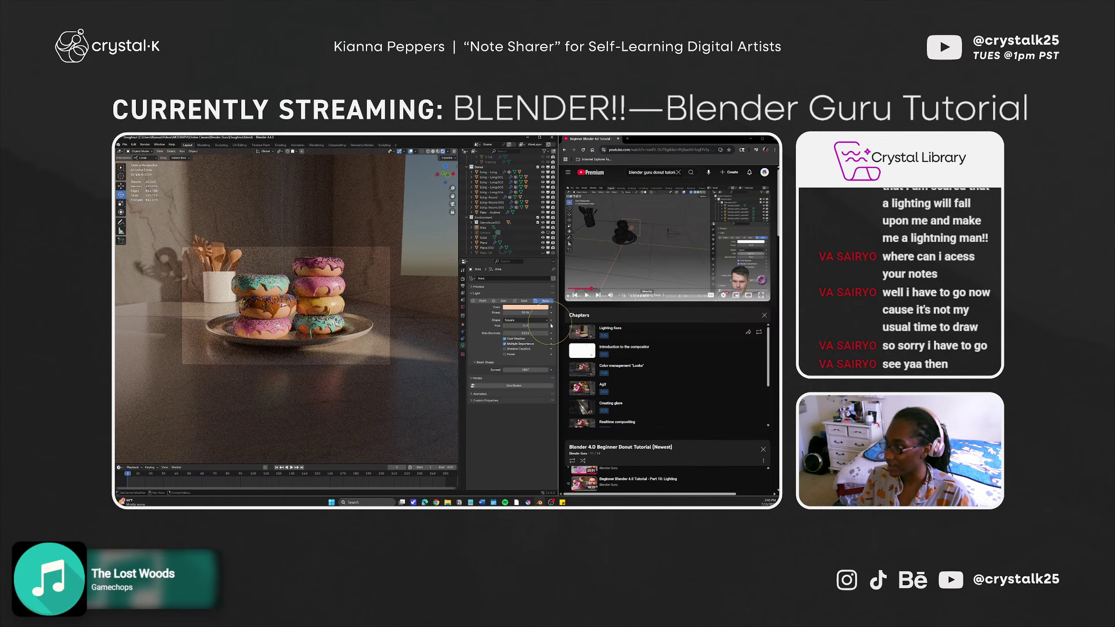
pyautogui.doubleClick(525, 312)
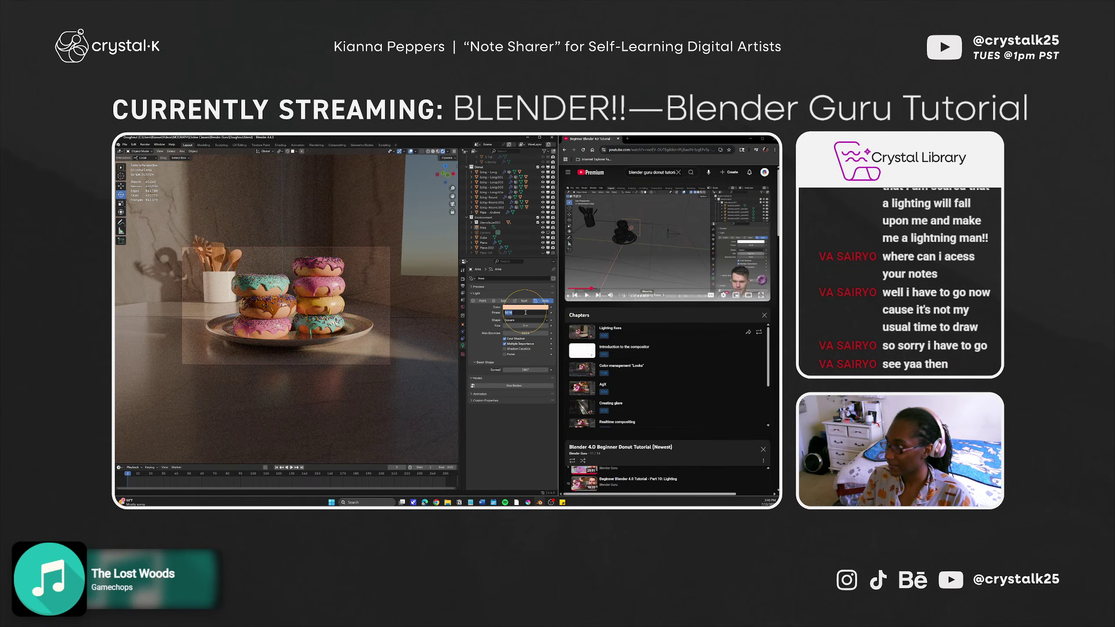
pyautogui.press('Return')
pyautogui.hotkey('ctrl', 's')
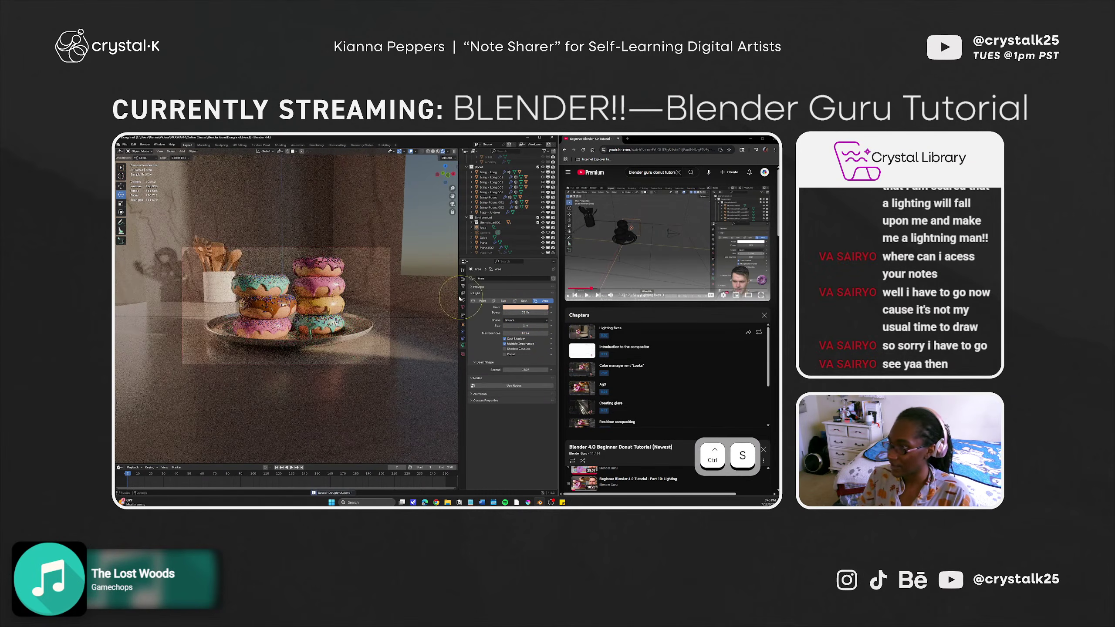
# Resume the tutorial video and compare the rendered donuts with the area light hidden and shown.
pyautogui.click(622, 274)
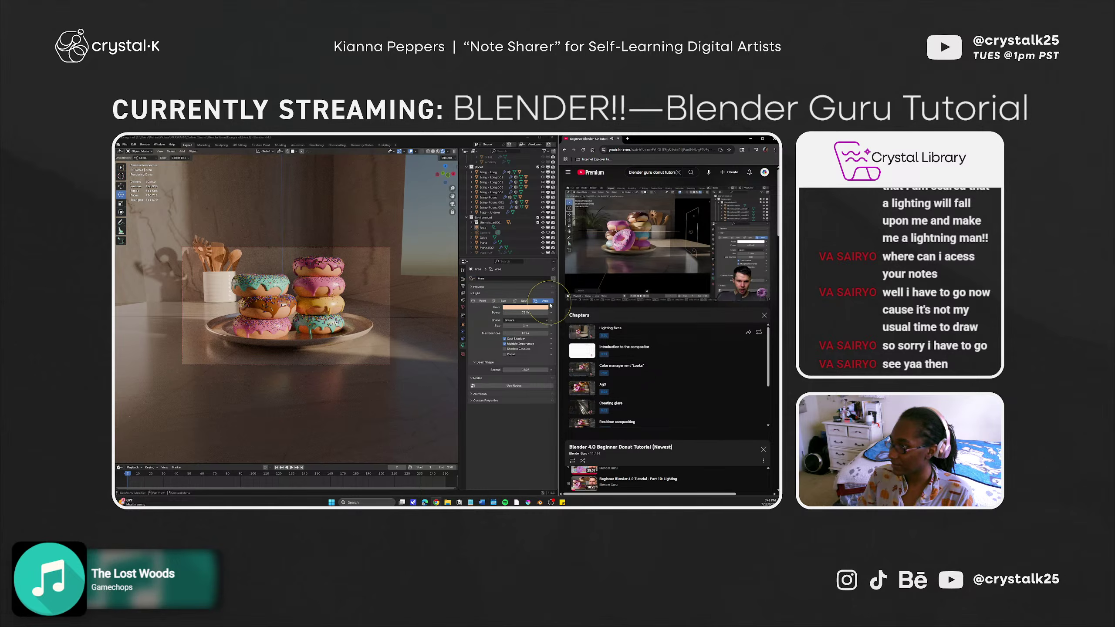
pyautogui.click(542, 228)
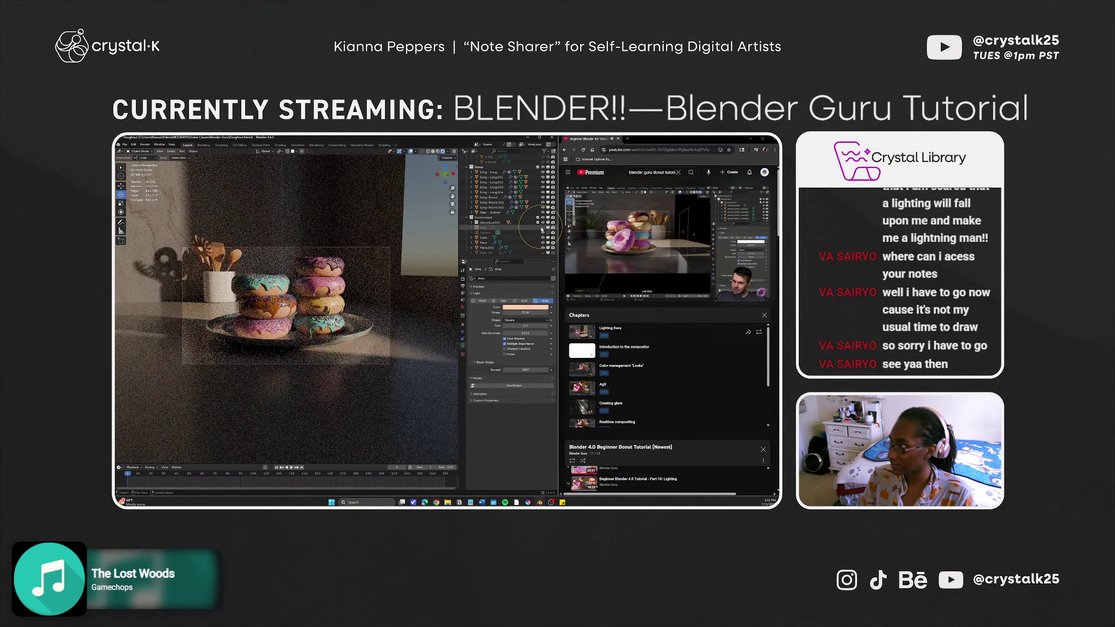
pyautogui.click(543, 227)
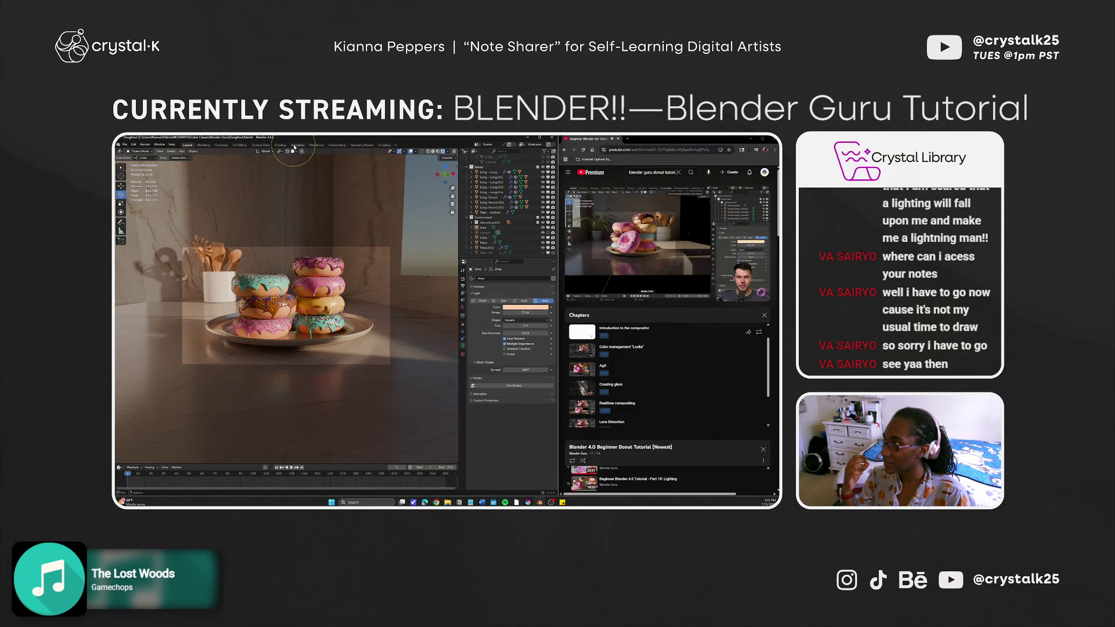
# Open the Compositing workspace and pause the tutorial video.
pyautogui.click(335, 145)
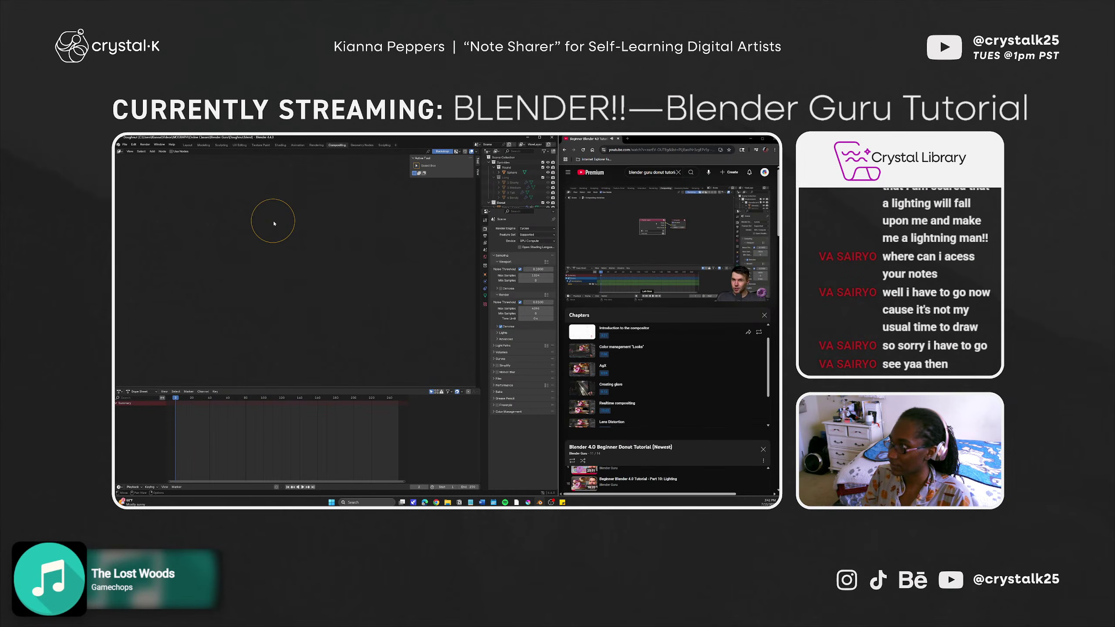
pyautogui.click(651, 246)
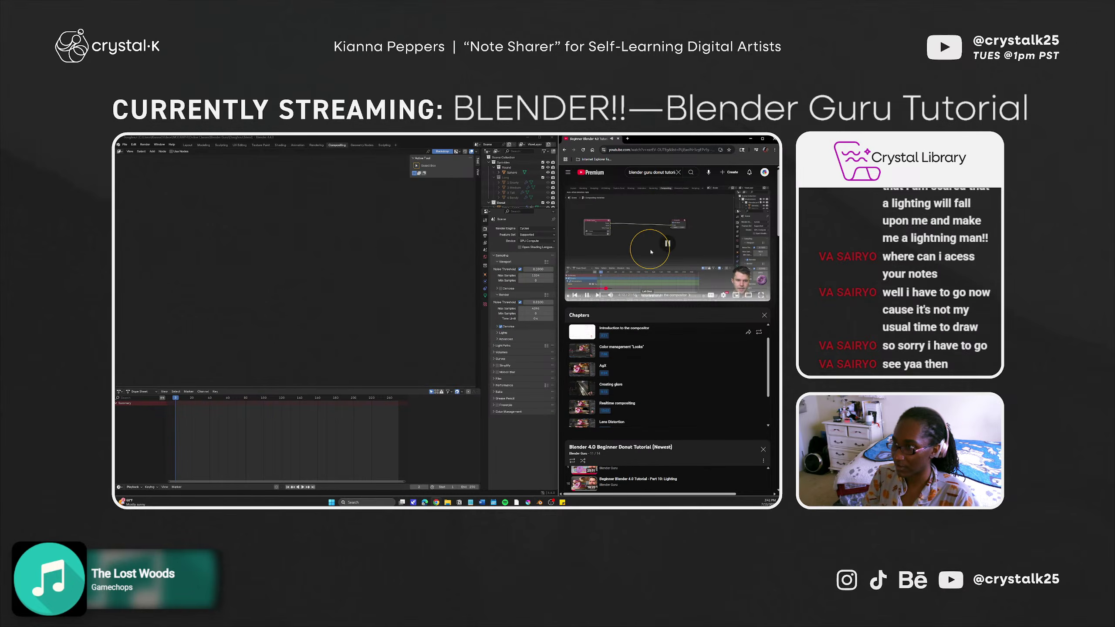
pyautogui.click(402, 255)
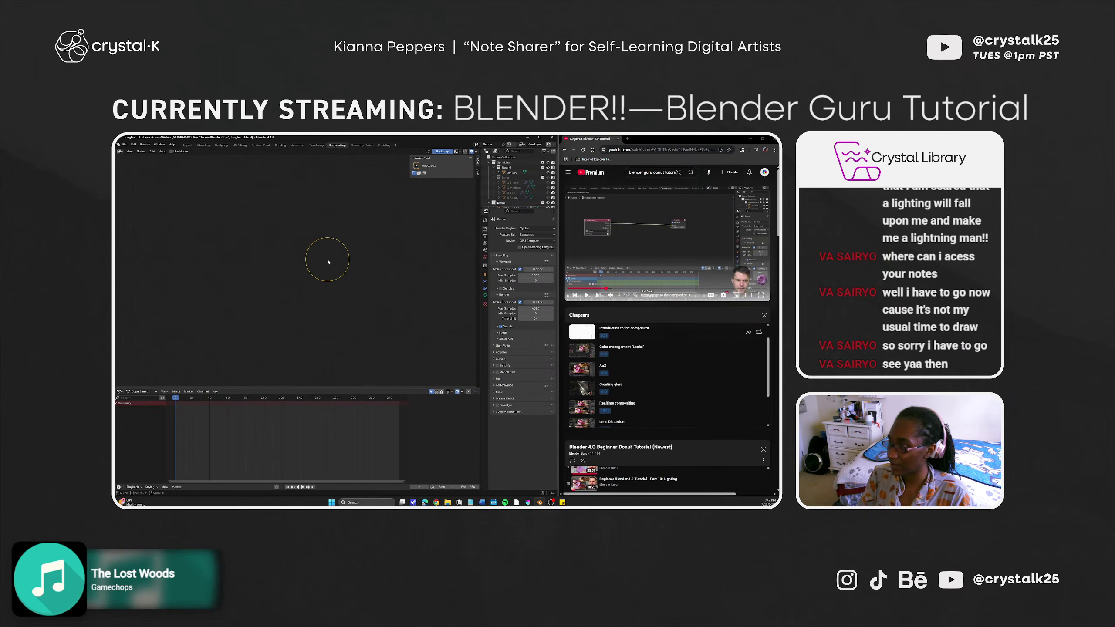
pyautogui.keyDown('alt'); pyautogui.moveTo(339, 226); pyautogui.dragTo(281, 258); pyautogui.keyUp('alt')
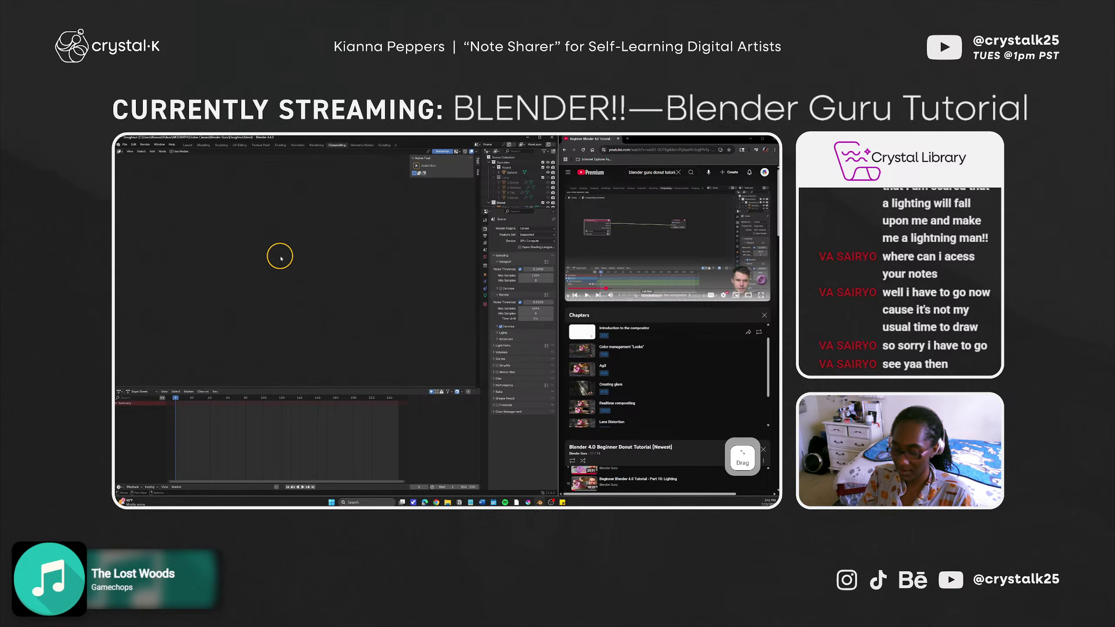
pyautogui.press('Left')
pyautogui.press('Left')
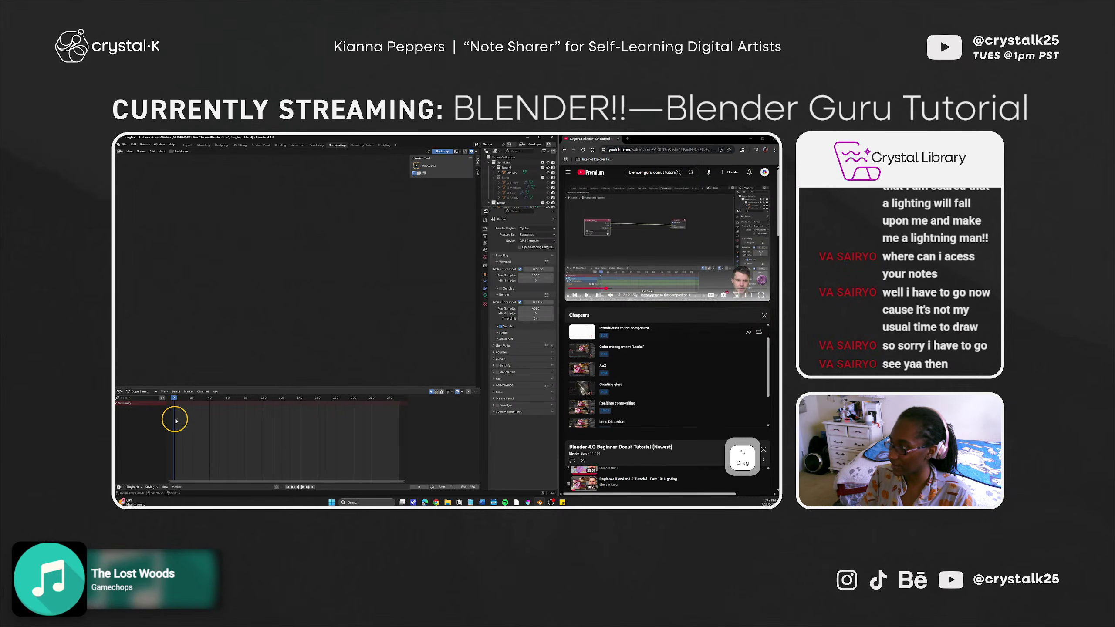
pyautogui.press('space')
pyautogui.moveTo(209, 399); pyautogui.dragTo(167, 398)
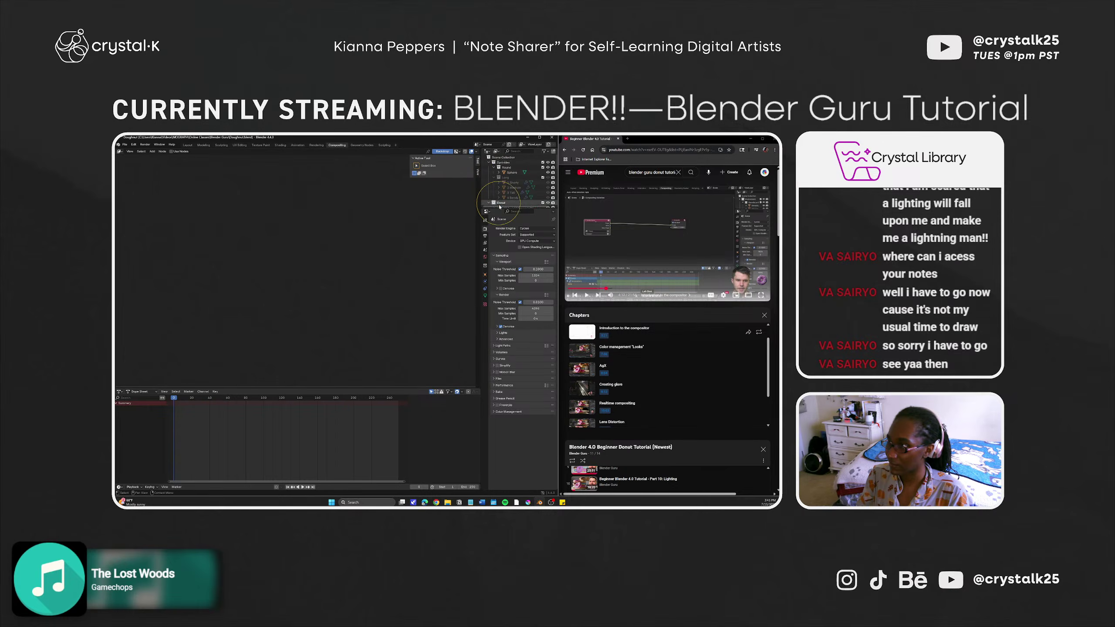
pyautogui.moveTo(514, 208)
pyautogui.mouseDown()
pyautogui.moveTo(512, 231)
pyautogui.moveTo(513, 205)
pyautogui.mouseUp()
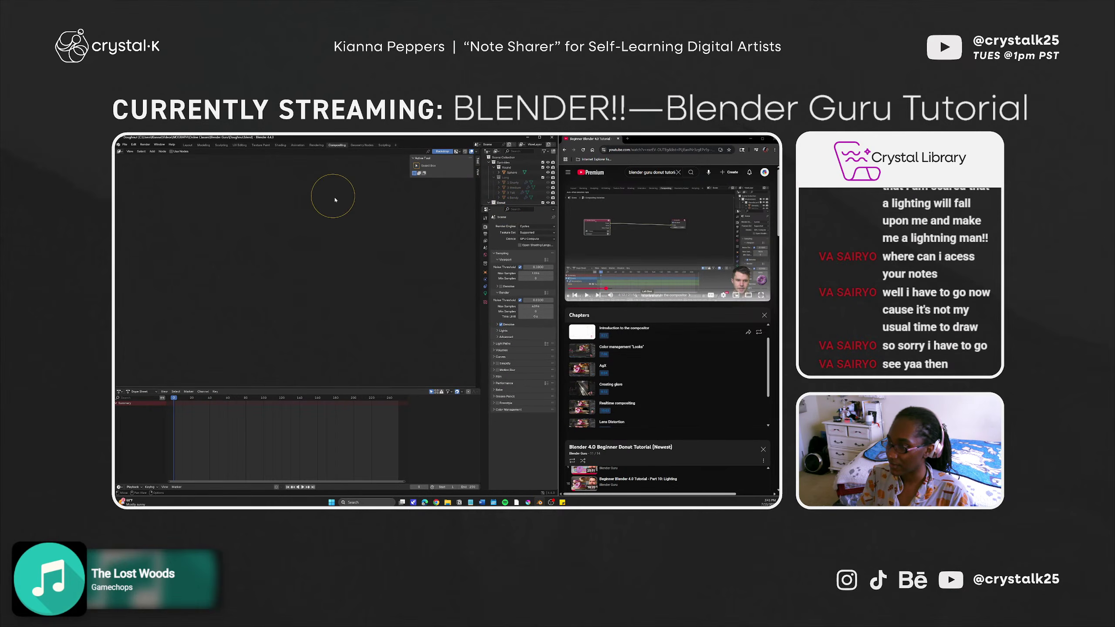
pyautogui.click(116, 159)
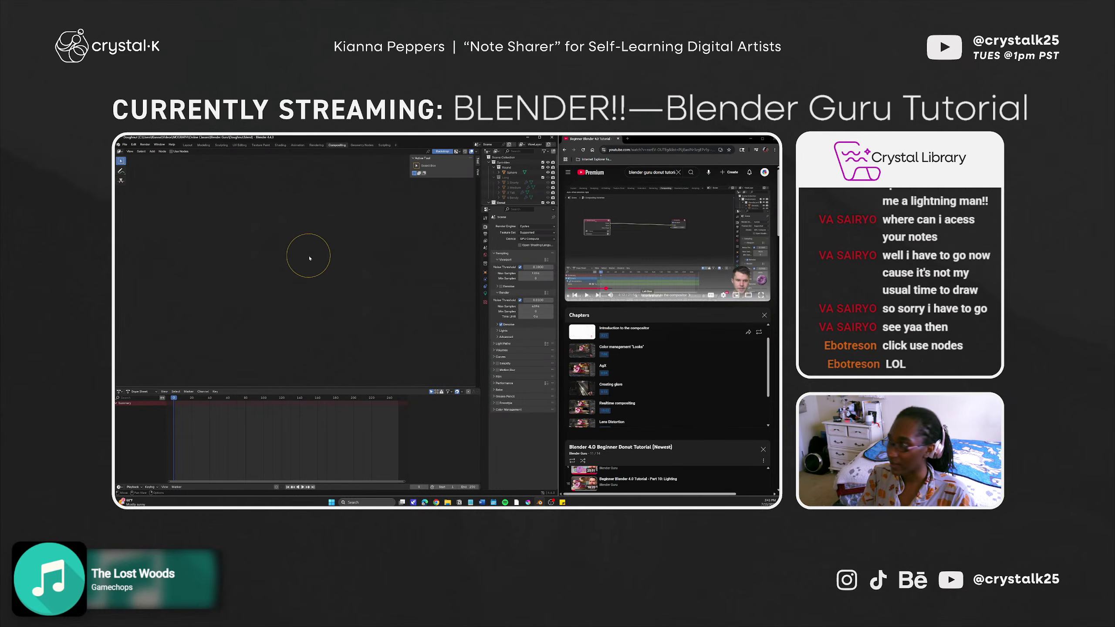
# Enable the use of nodes in the scene's compositor to get the Render Layers and Composite nodes.
pyautogui.click(178, 152)
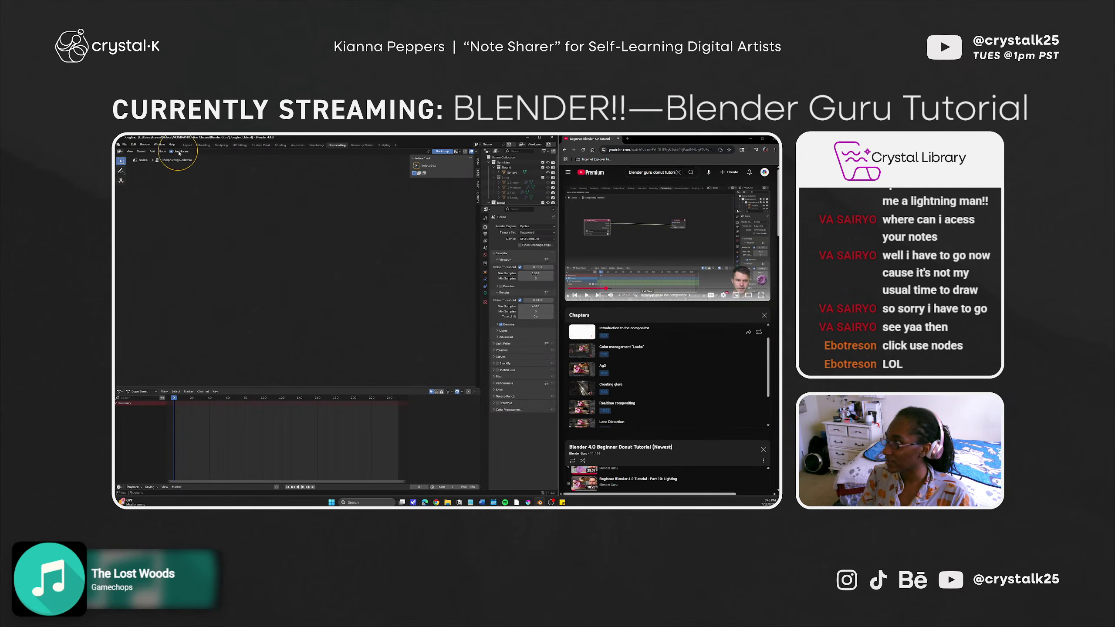
pyautogui.press('Home')
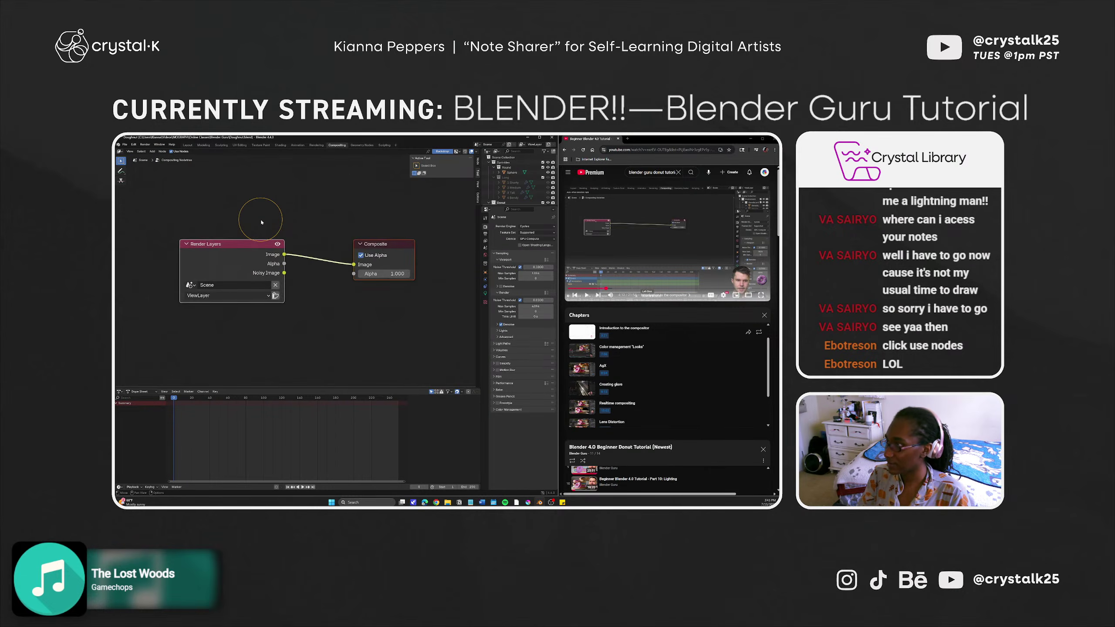
pyautogui.scroll(-4, 327, 244)
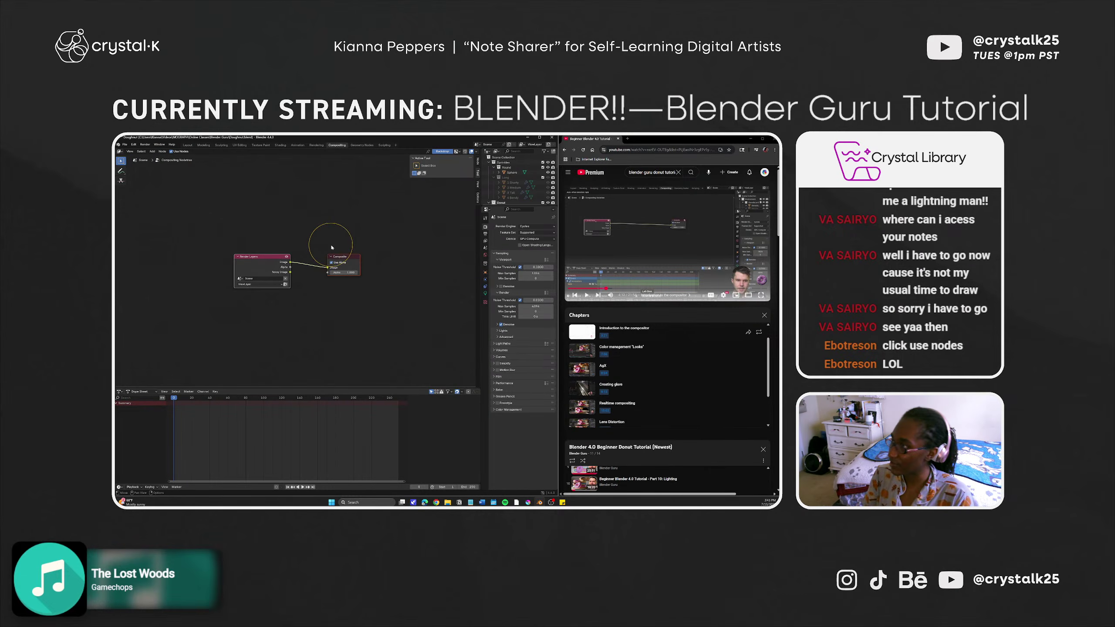
pyautogui.scroll(2, 313, 264)
pyautogui.keyDown('shift'); pyautogui.moveTo(314, 265); pyautogui.dragTo(279, 241, button='middle'); pyautogui.keyUp('shift')
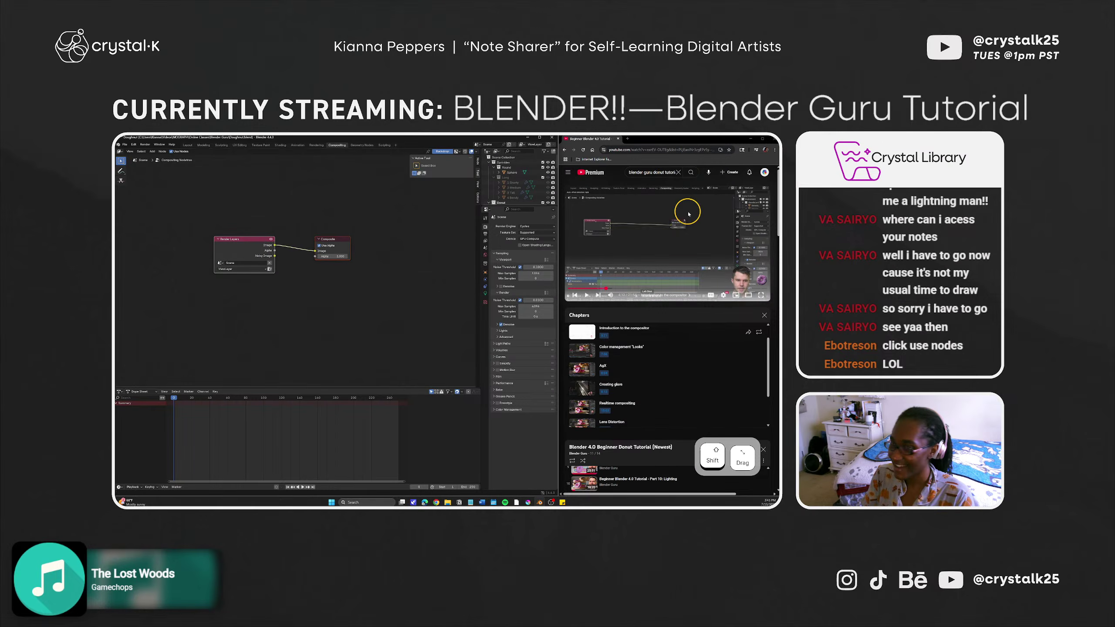
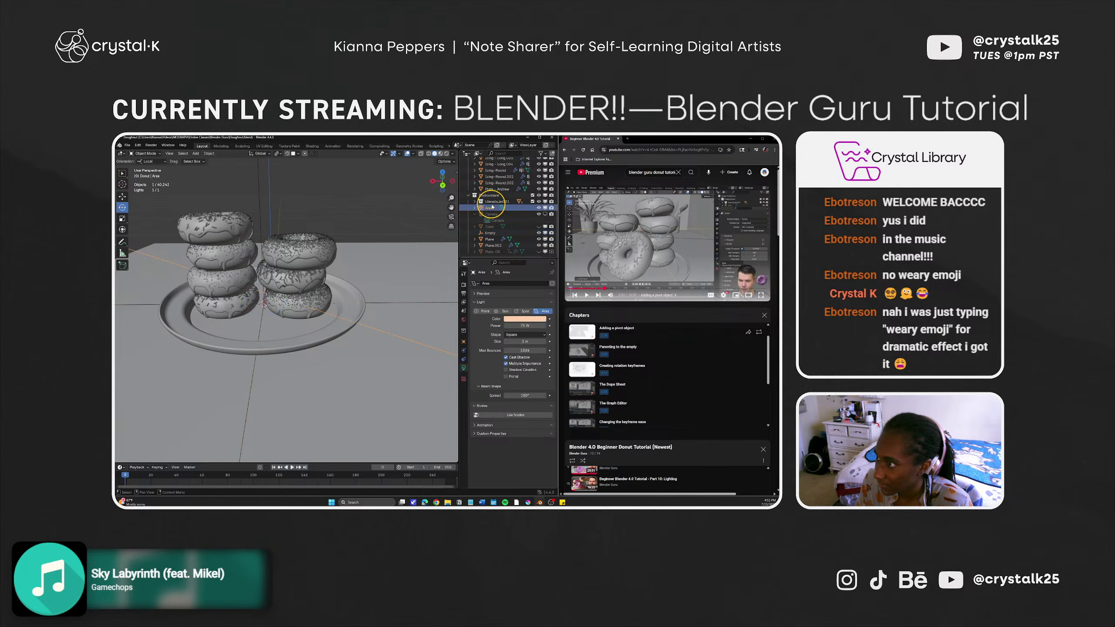
# Rename the empty in the scene collection as Empty - Focus Null.
pyautogui.click(495, 233)
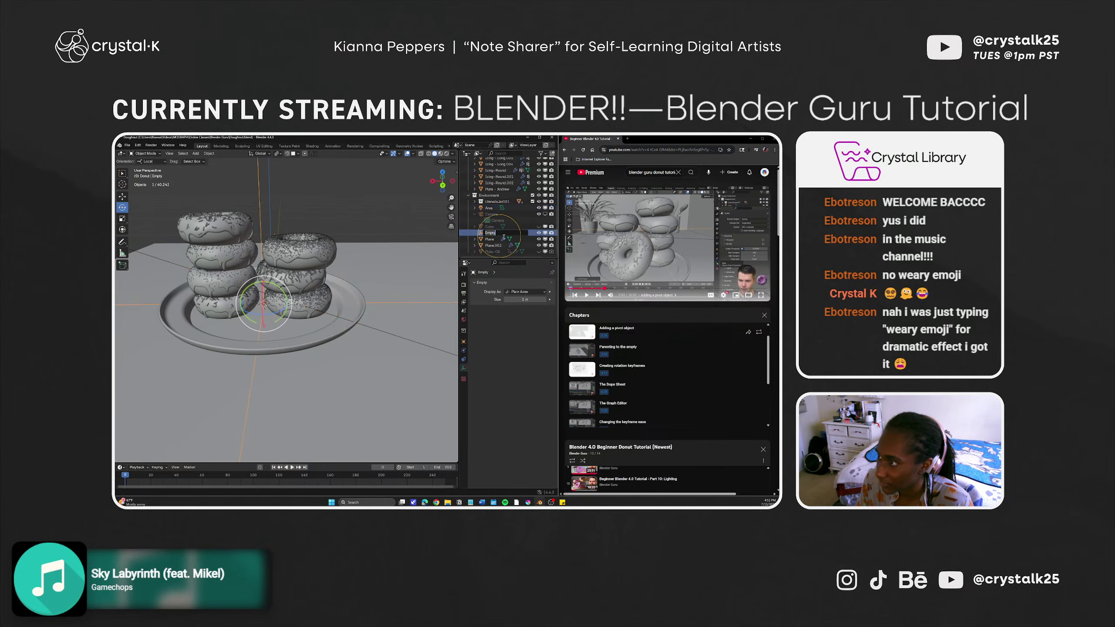
pyautogui.write('Focus N')
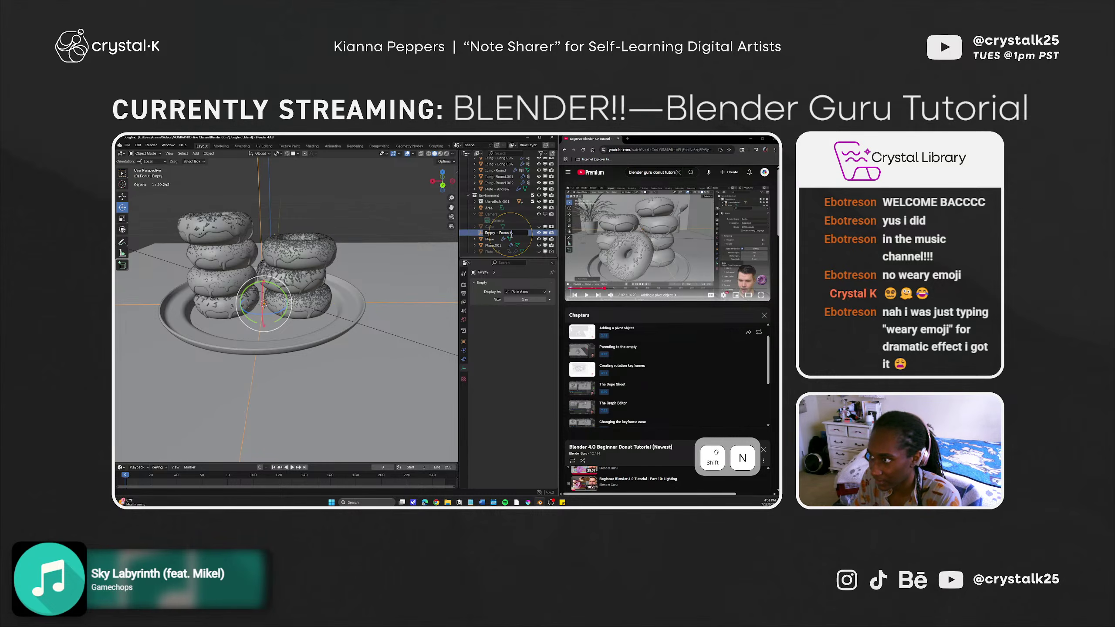
pyautogui.write('ull')
pyautogui.press('Return')
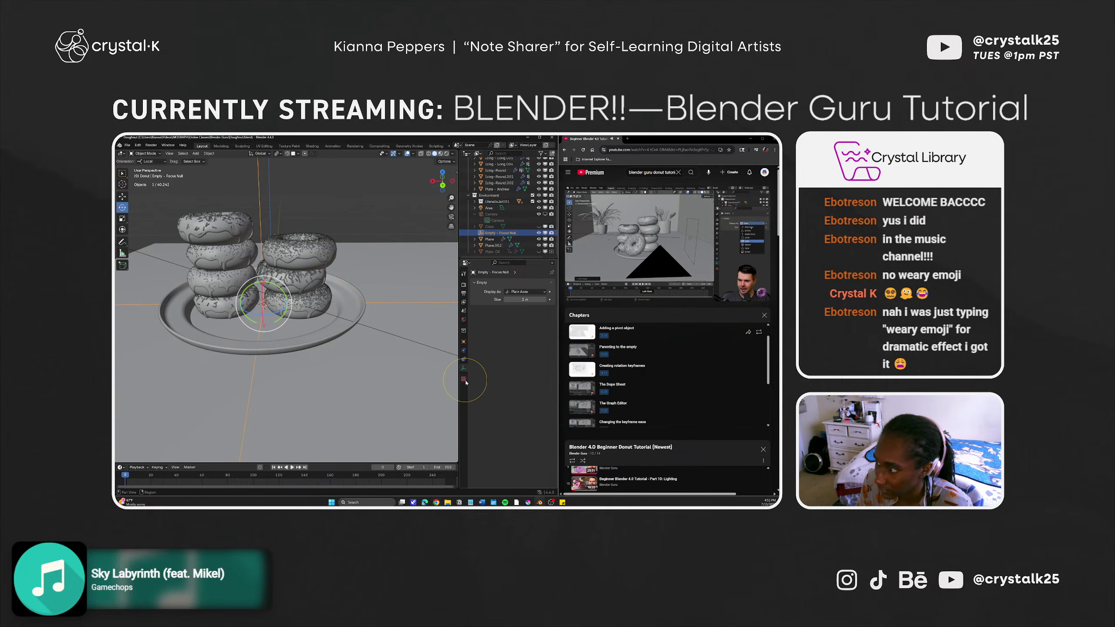
# Try the Arrows display style on the focus null empty, and return it to Plain Axes.
pyautogui.click(524, 292)
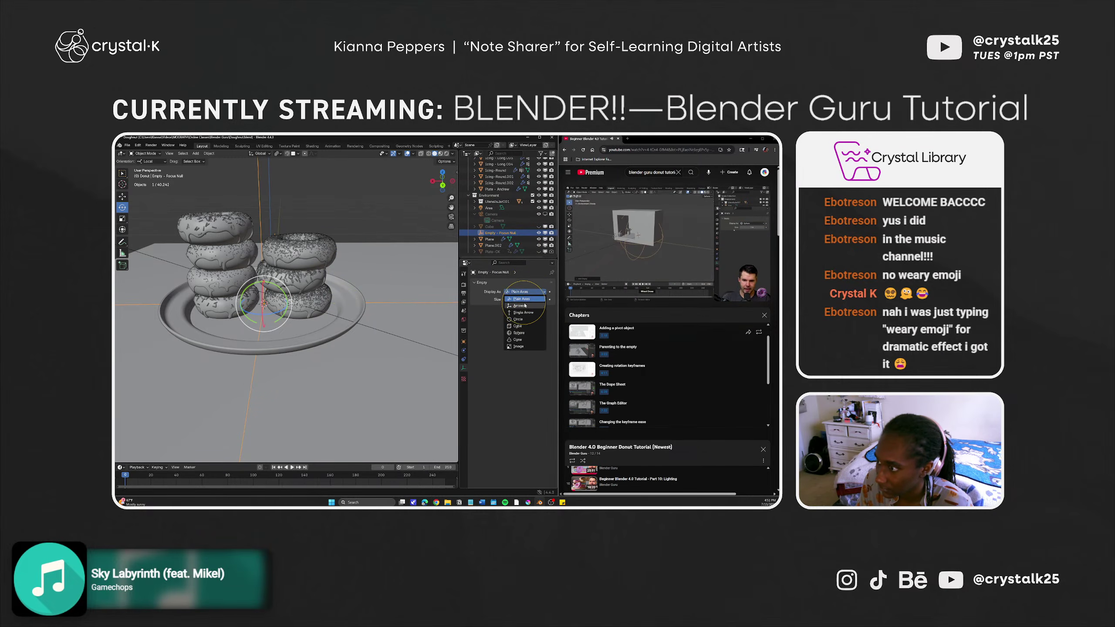
pyautogui.click(524, 306)
pyautogui.click(522, 292)
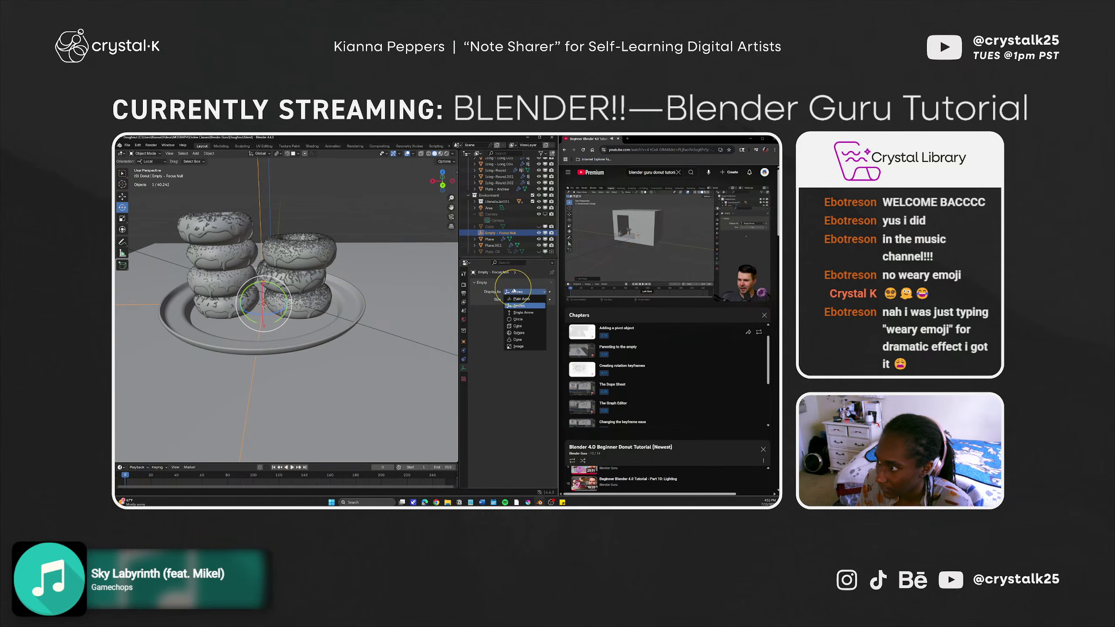
pyautogui.click(522, 299)
pyautogui.moveTo(291, 346); pyautogui.dragTo(235, 330, button='middle')
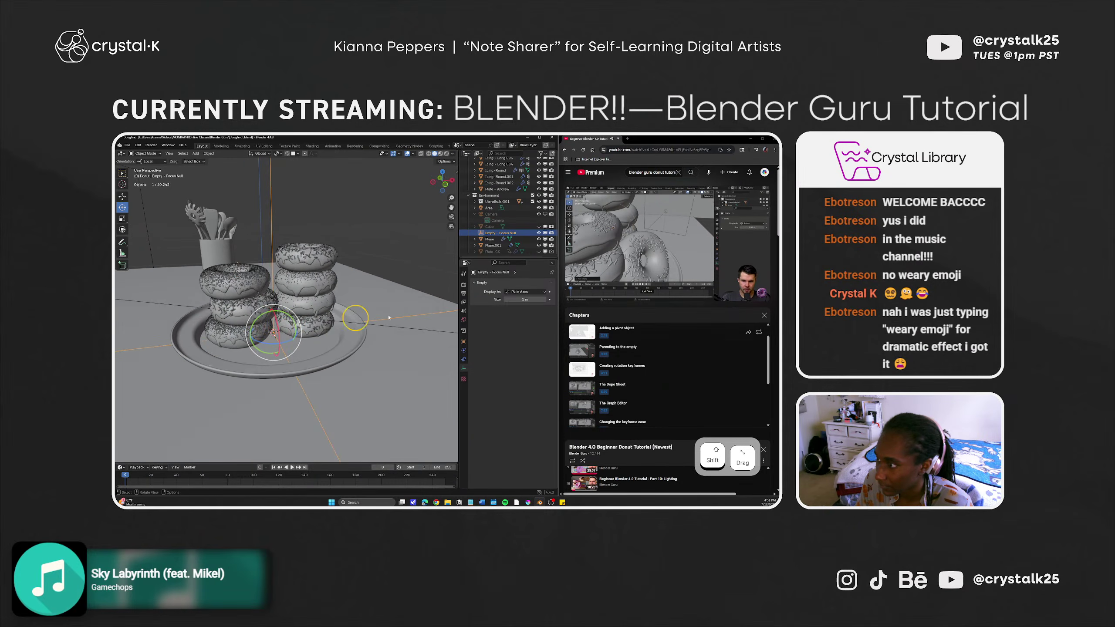
# Try displaying the focus null empty as a Circle with a different size, and undo both changes.
pyautogui.click(525, 291)
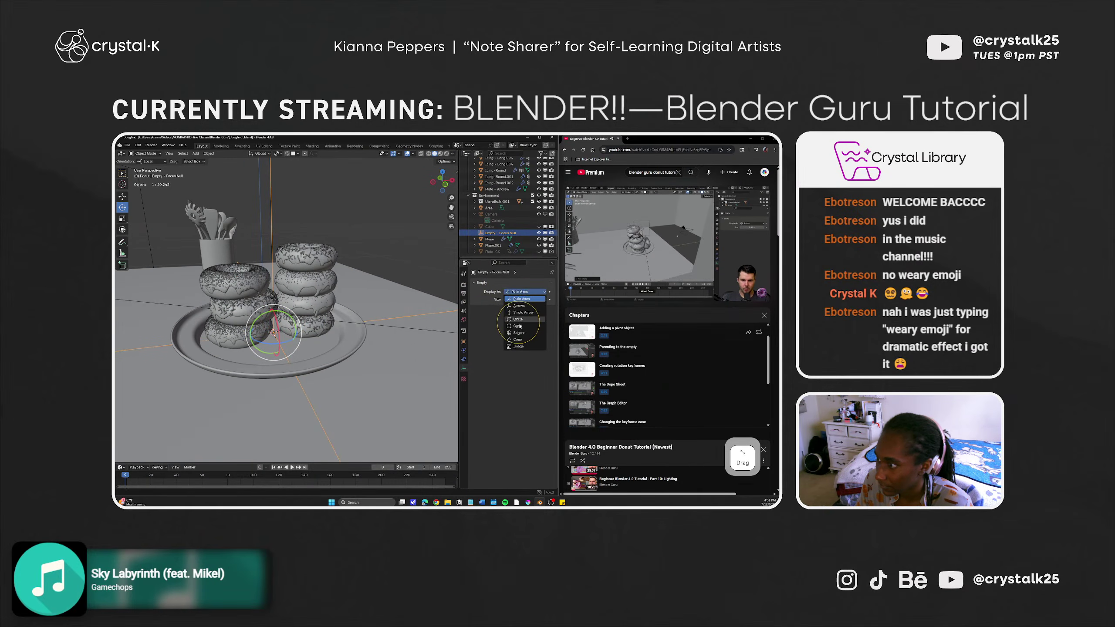
pyautogui.click(518, 319)
pyautogui.moveTo(322, 327); pyautogui.dragTo(336, 323, button='middle')
pyautogui.click(511, 300)
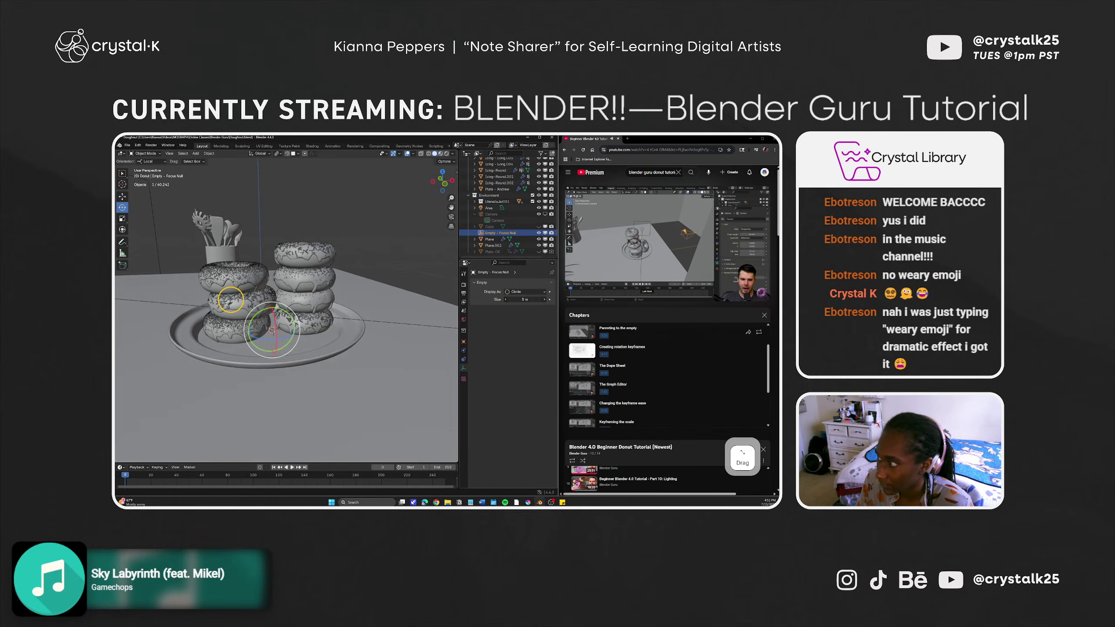
pyautogui.hotkey('ctrl', 'z')
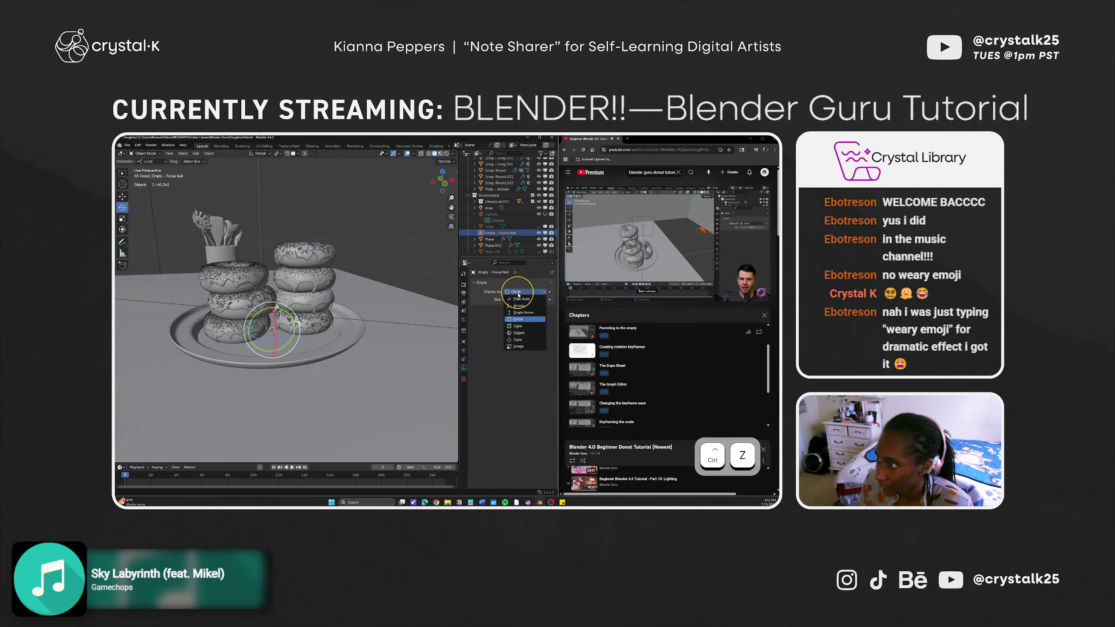
pyautogui.hotkey('ctrl', 'z')
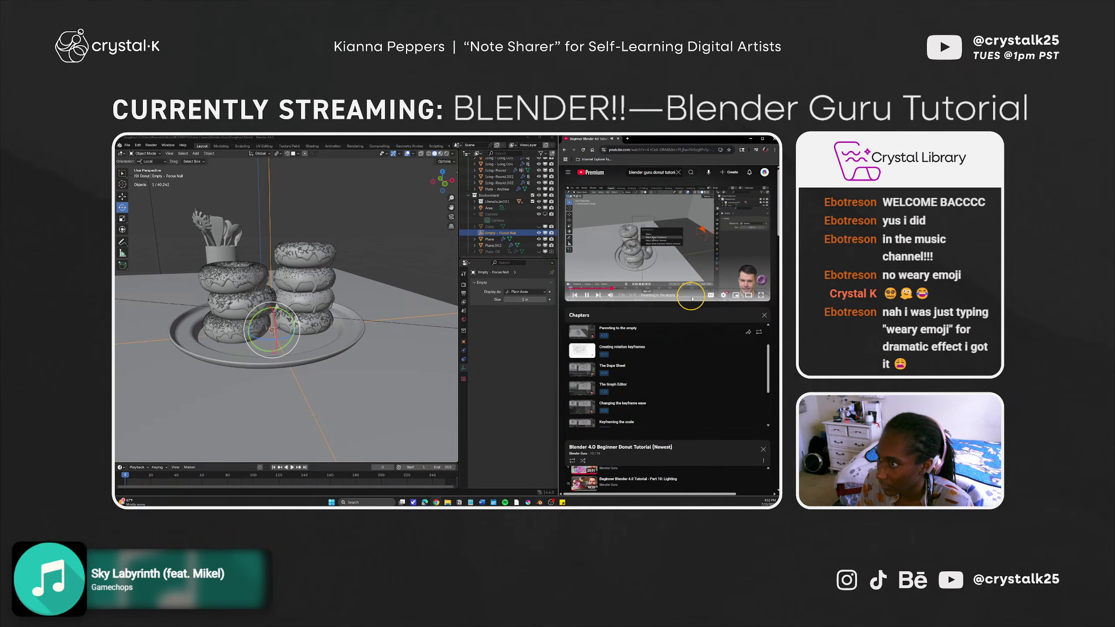
# Rewind the tutorial video to the pivot object section and slow its playback to review how the camera is parented.
pyautogui.press('Left')
pyautogui.press('Left')
pyautogui.press('Left')
pyautogui.press('Left')
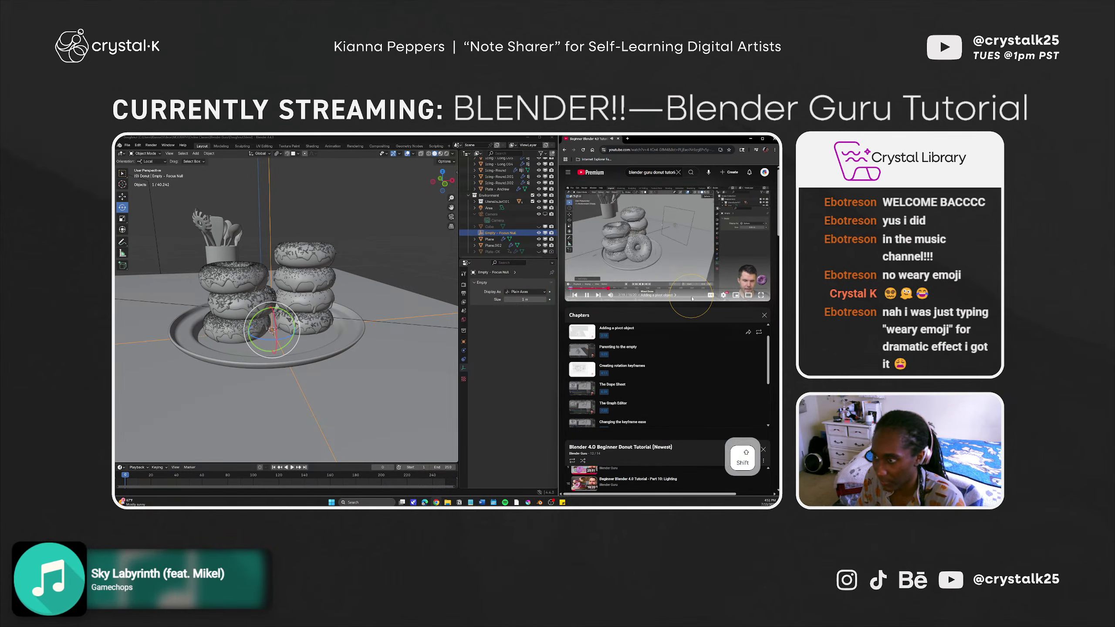
pyautogui.hotkey('shift', ',')
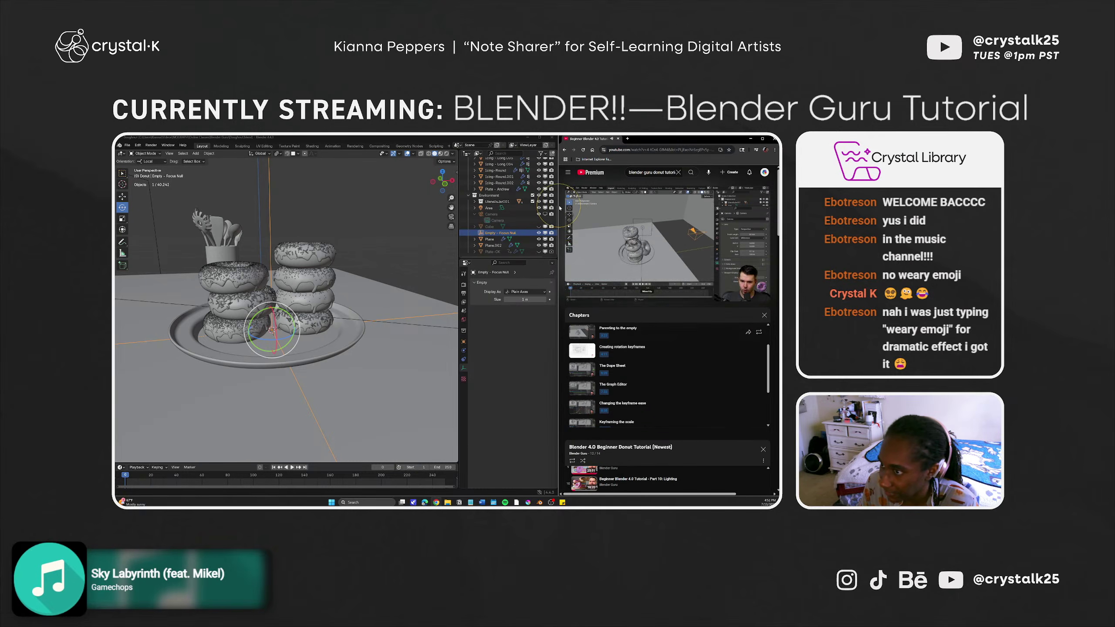
# Try to select the camera together with the focus null empty in the scene collection.
pyautogui.click(496, 220)
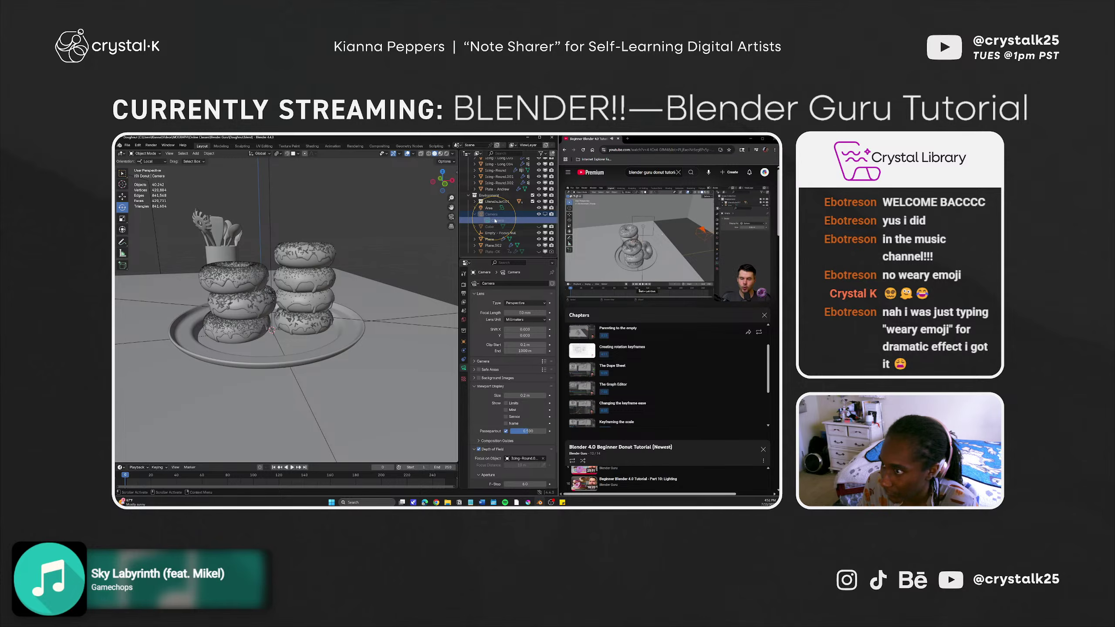
pyautogui.press('ctrl')
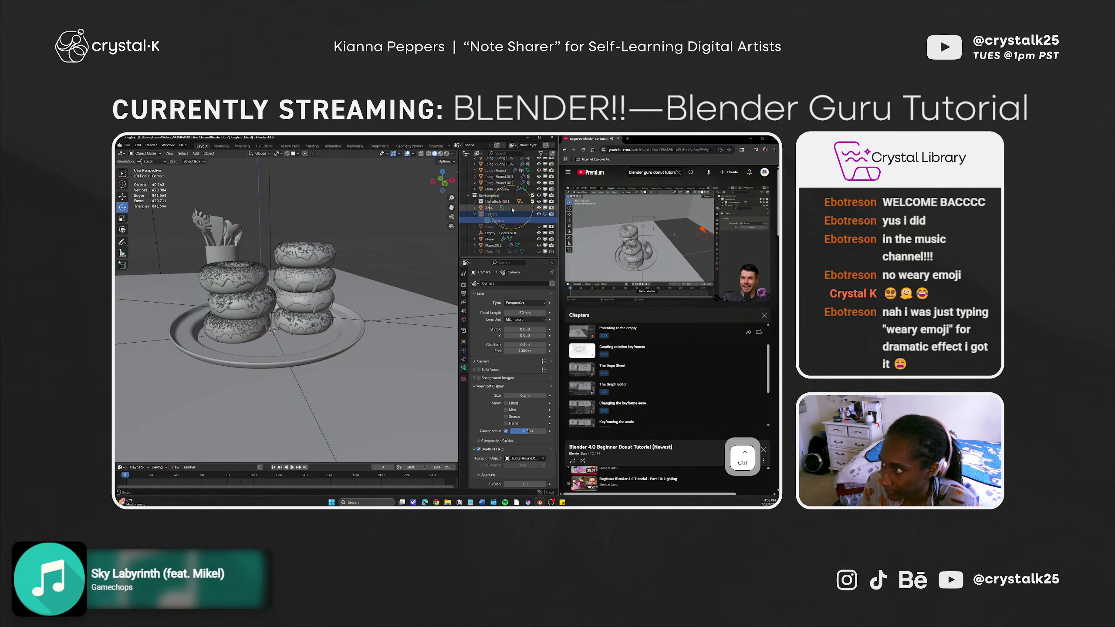
pyautogui.keyDown('ctrl'); pyautogui.click(492, 233); pyautogui.keyUp('ctrl')
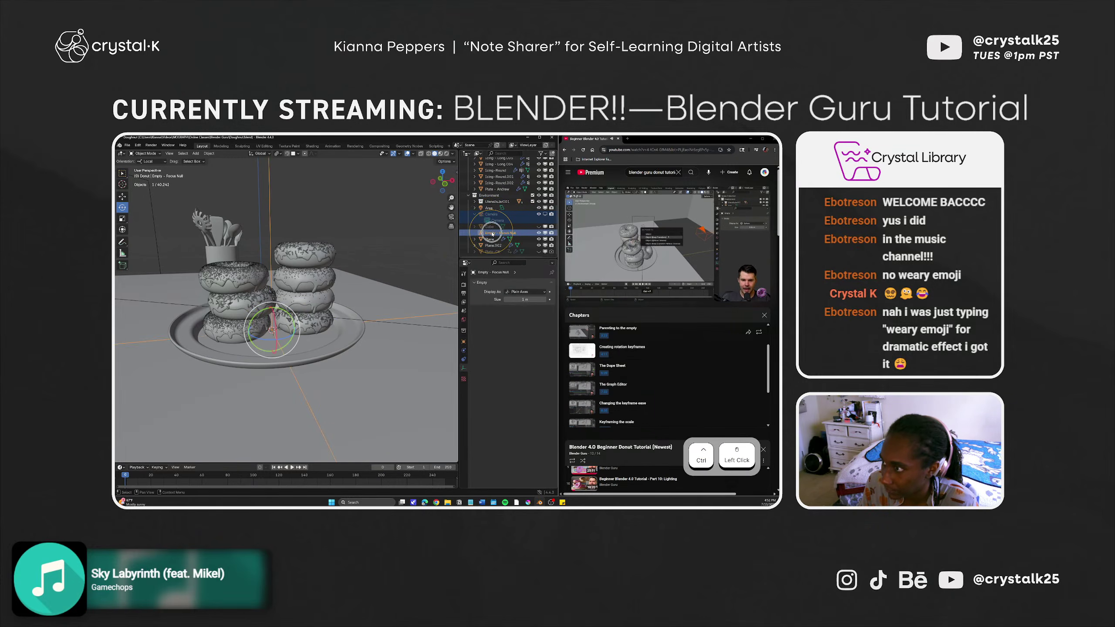
pyautogui.keyDown('shift'); pyautogui.click(494, 233); pyautogui.keyUp('shift')
pyautogui.keyDown('shift'); pyautogui.click(494, 233); pyautogui.keyUp('shift')
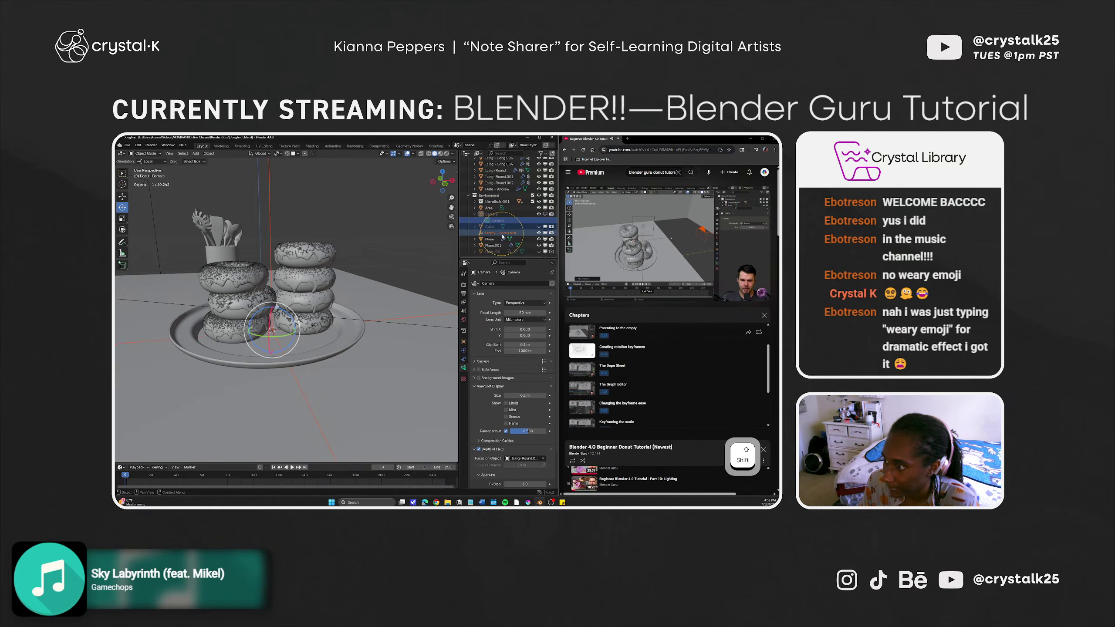
pyautogui.click(626, 135)
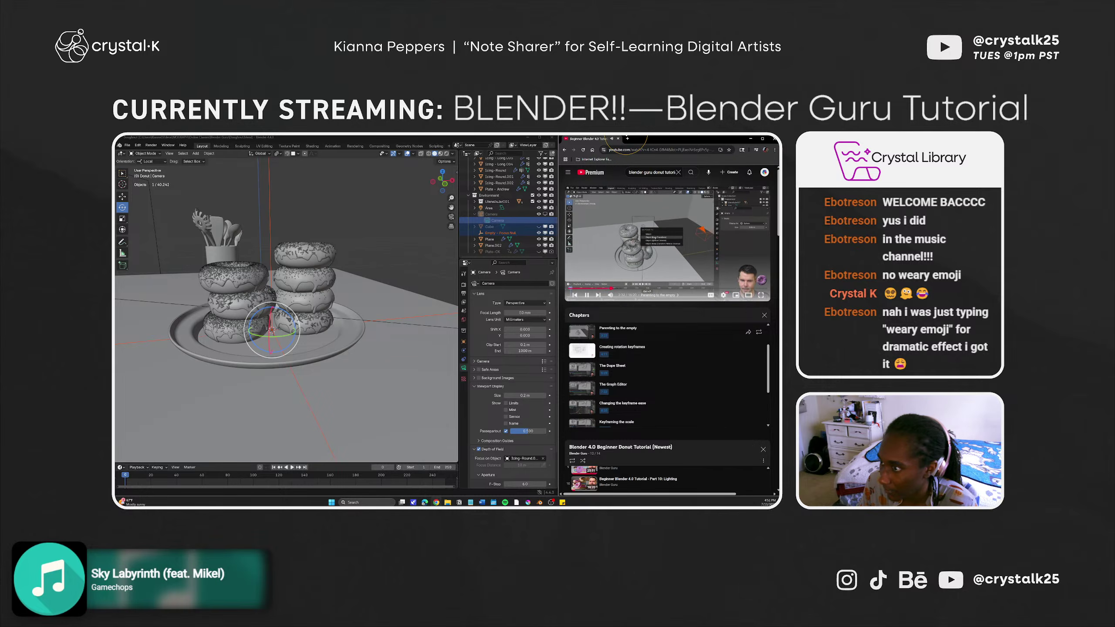
# Reselect the camera with the focus null empty and start parenting the camera to the empty.
pyautogui.click(504, 215)
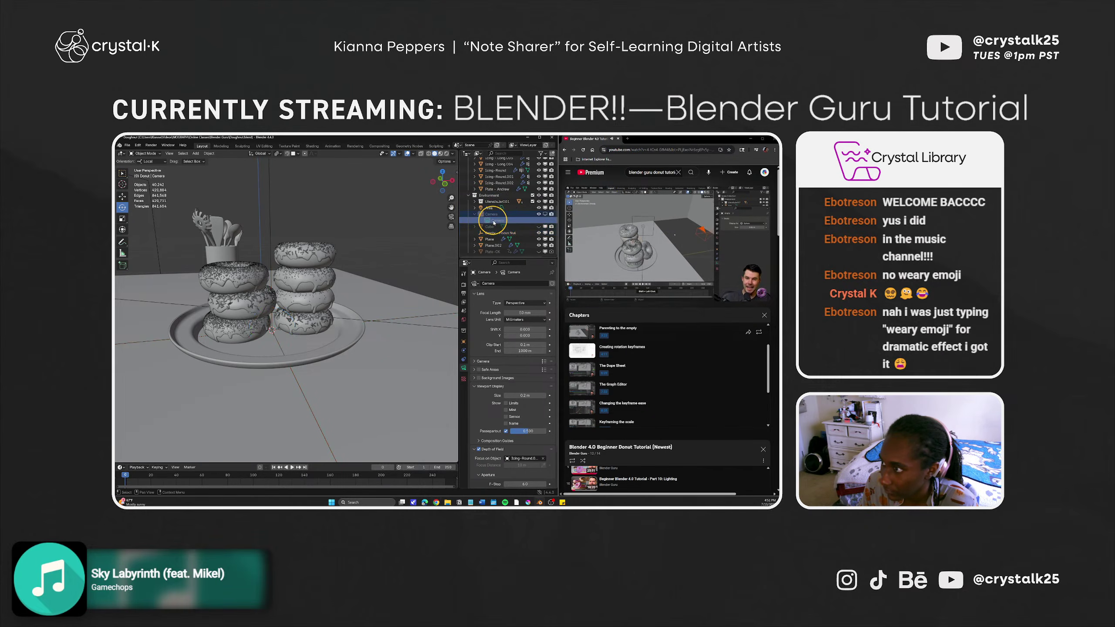
pyautogui.keyDown('shift'); pyautogui.click(494, 233); pyautogui.keyUp('shift')
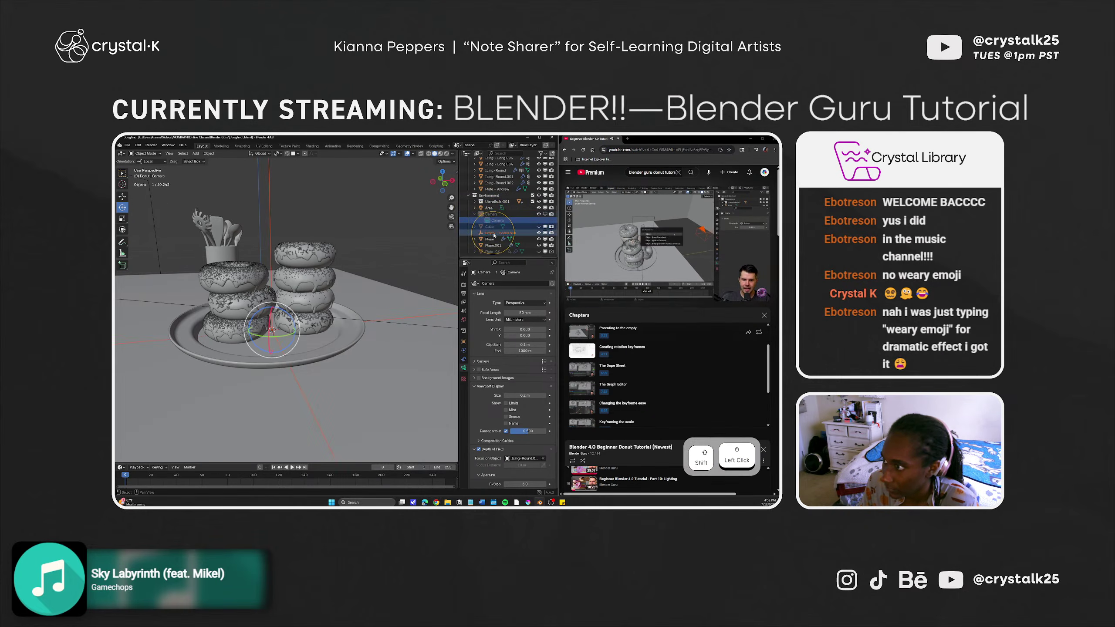
pyautogui.keyDown('shift'); pyautogui.click(350, 297); pyautogui.keyUp('shift')
pyautogui.hotkey('ctrl', 'p')
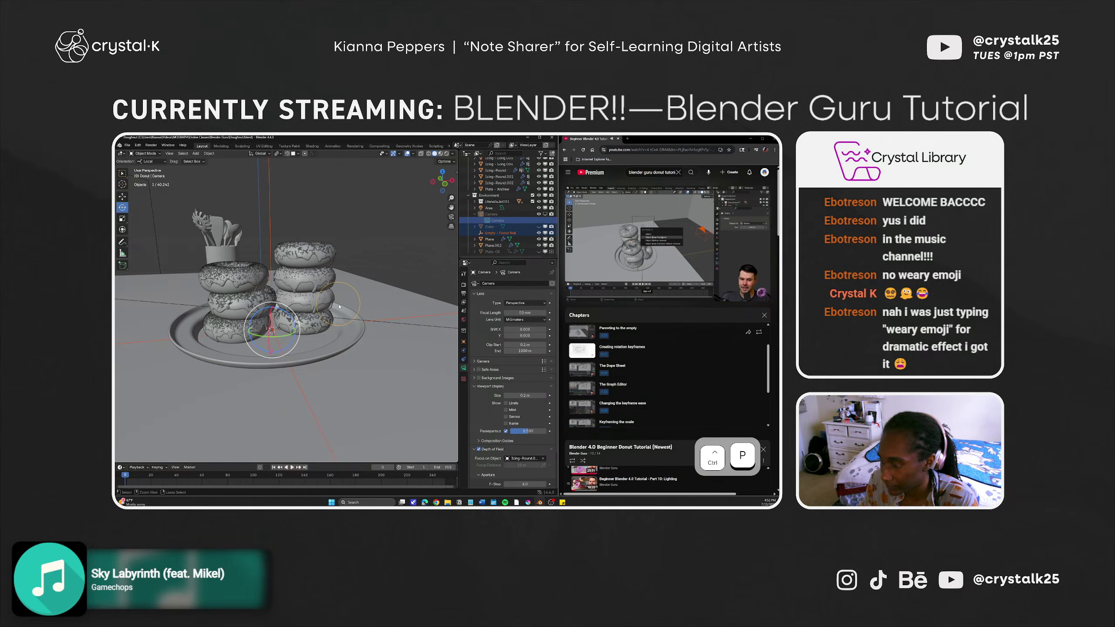
# Try to parent the camera to the Focus Null empty and replay the matching passage of the tutorial video.
pyautogui.hotkey('ctrl', '[')
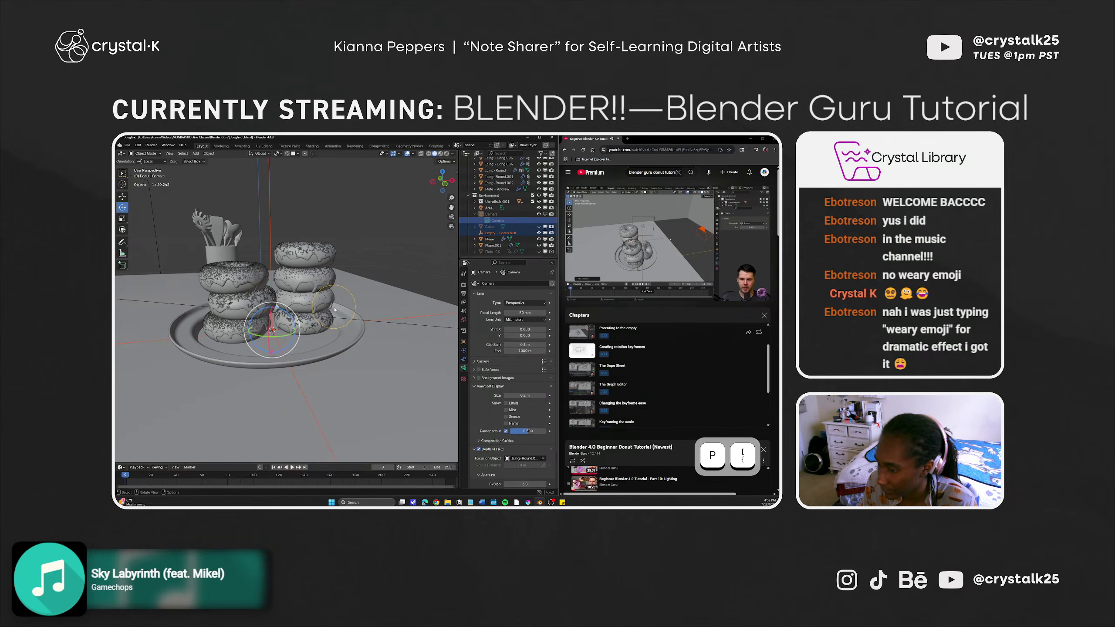
pyautogui.press('ctrl')
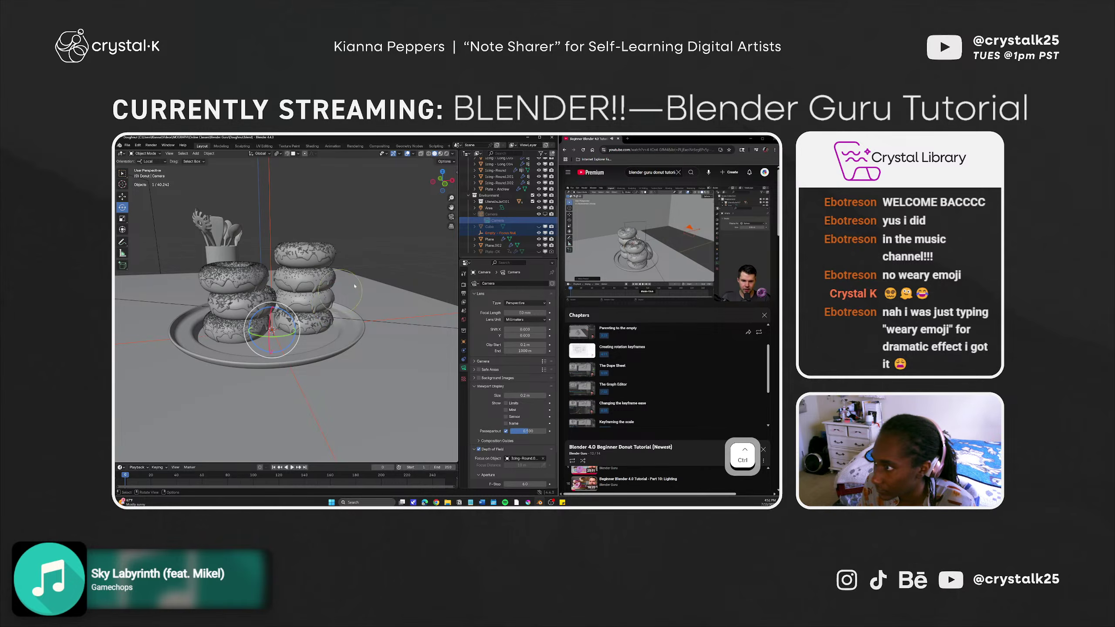
pyautogui.hotkey('ctrl', 'p')
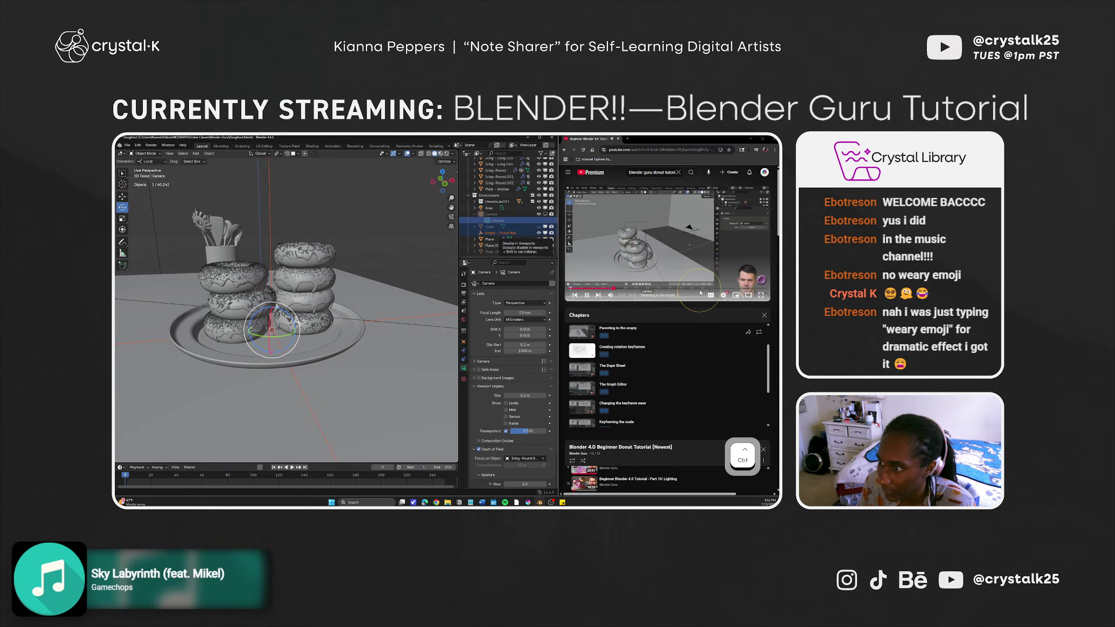
pyautogui.press('Left')
pyautogui.press('Left')
pyautogui.press('Left')
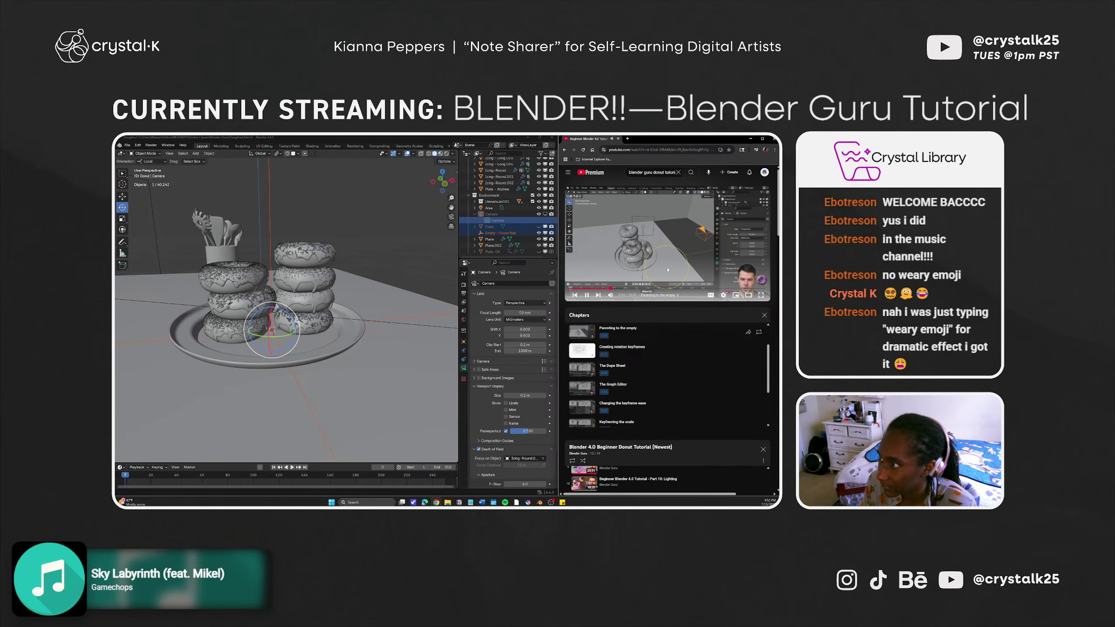
# Try to select the hidden camera together with the Focus Null empty.
pyautogui.click(493, 220)
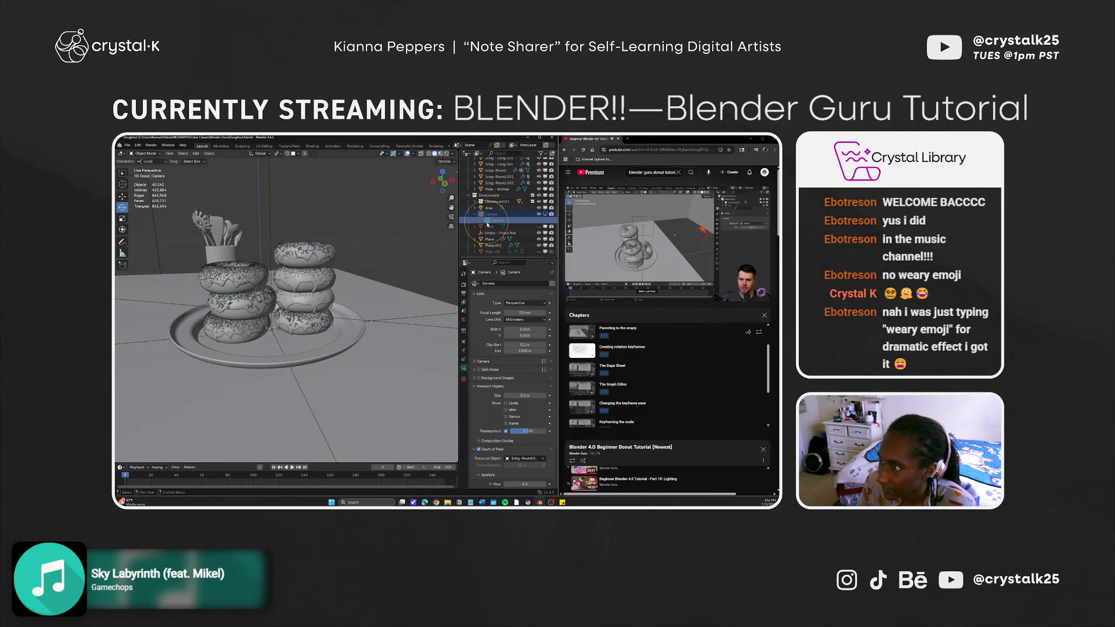
pyautogui.click(272, 332)
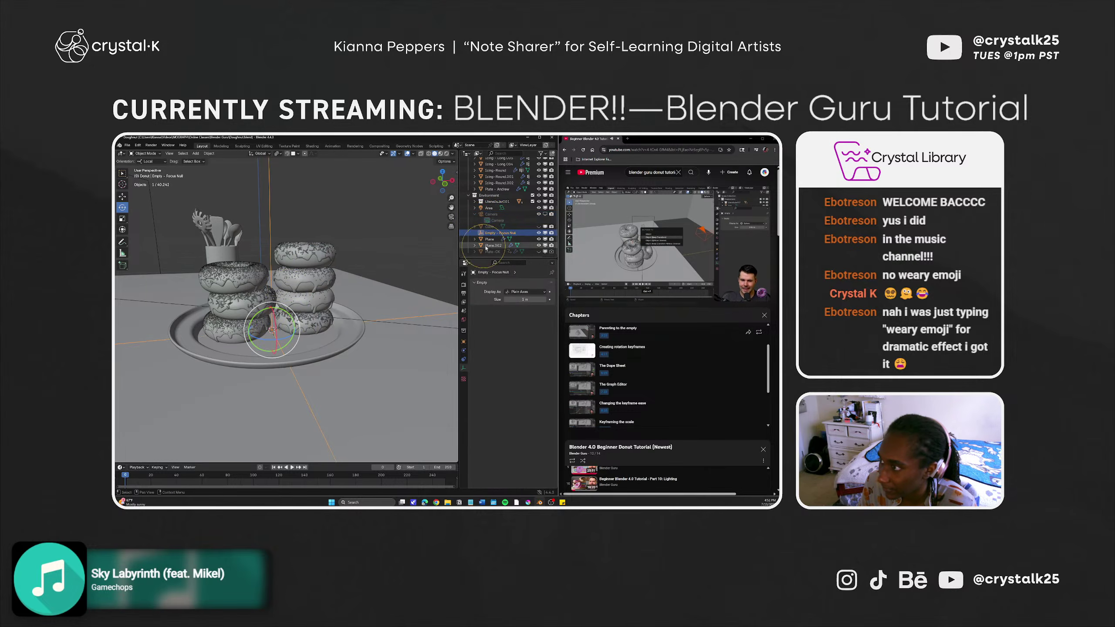
pyautogui.click(497, 220)
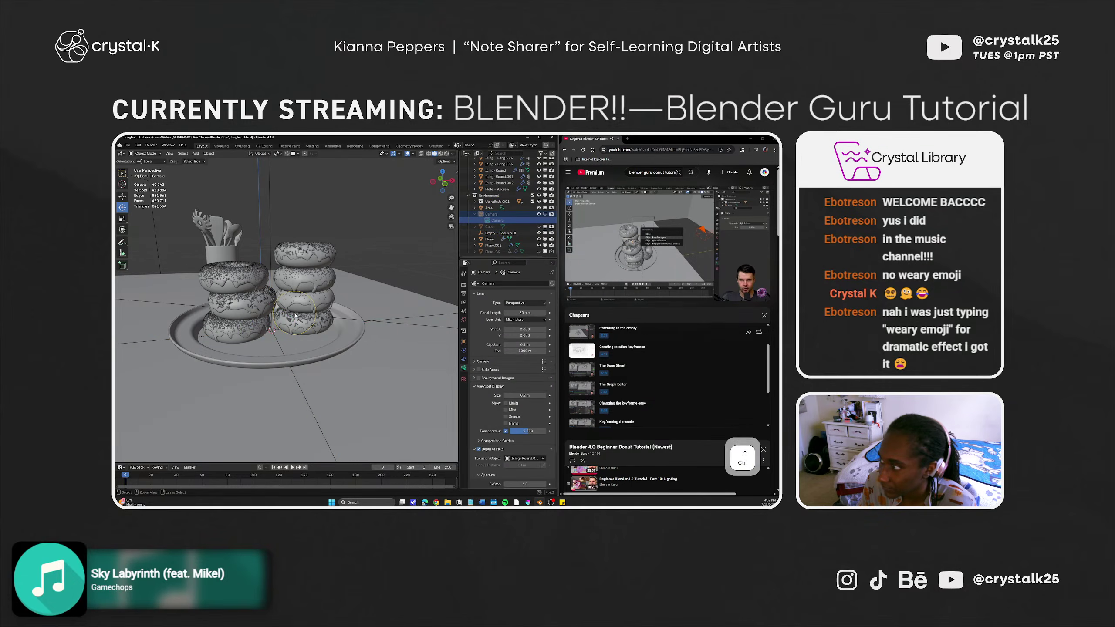
pyautogui.keyDown('shift'); pyautogui.click(272, 330); pyautogui.keyUp('shift')
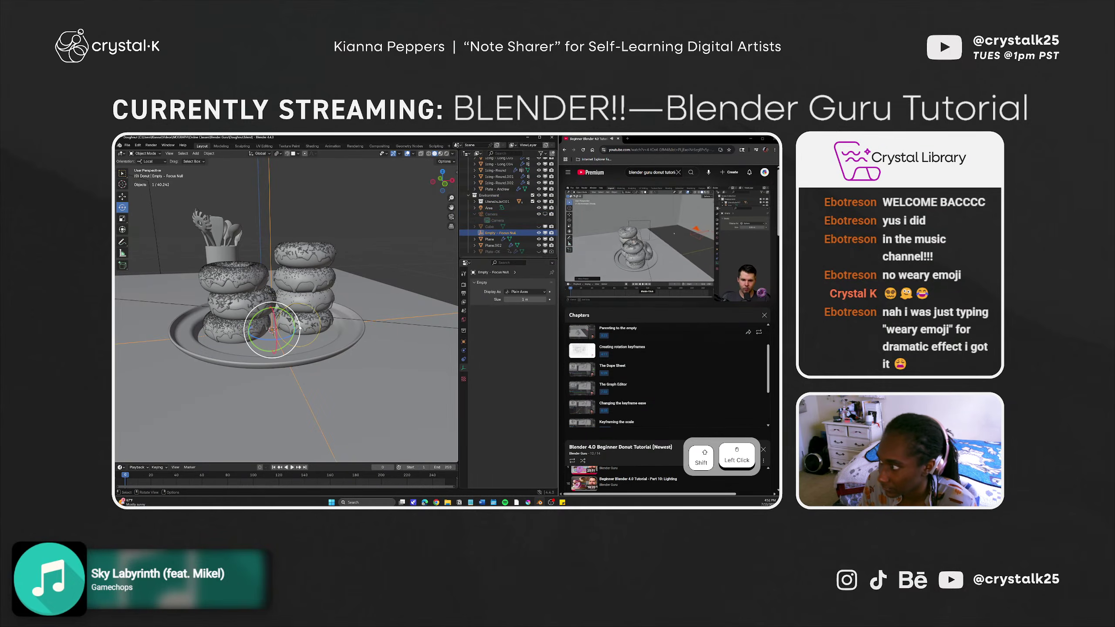
pyautogui.moveTo(309, 355); pyautogui.dragTo(385, 294, button='middle')
pyautogui.click(505, 216)
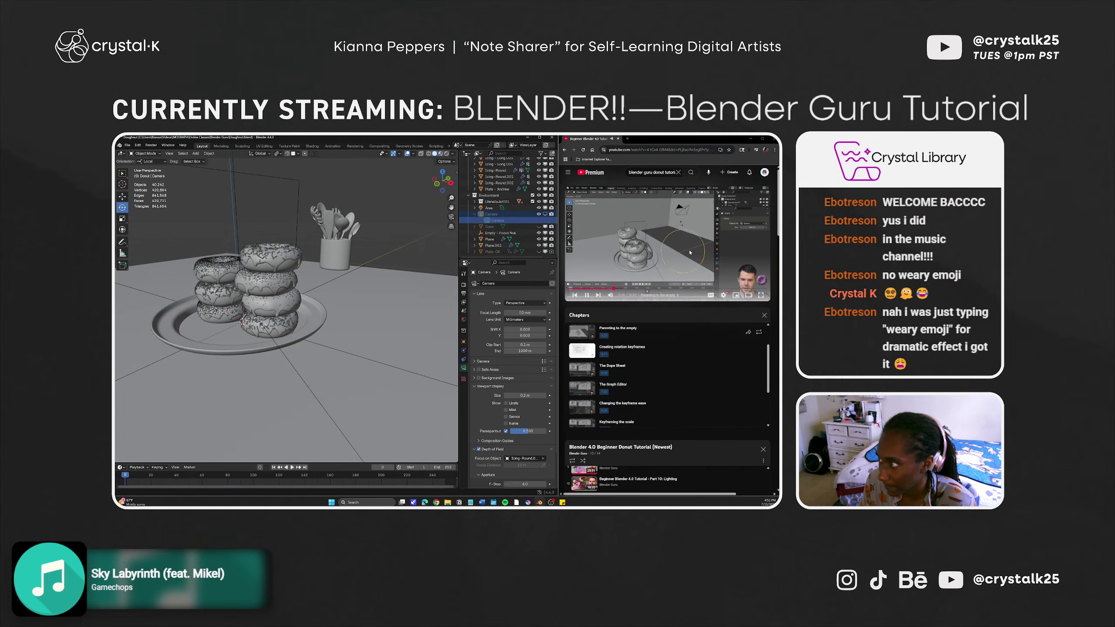
# Pause the tutorial video and enable the camera's display in the viewport.
pyautogui.click(693, 266)
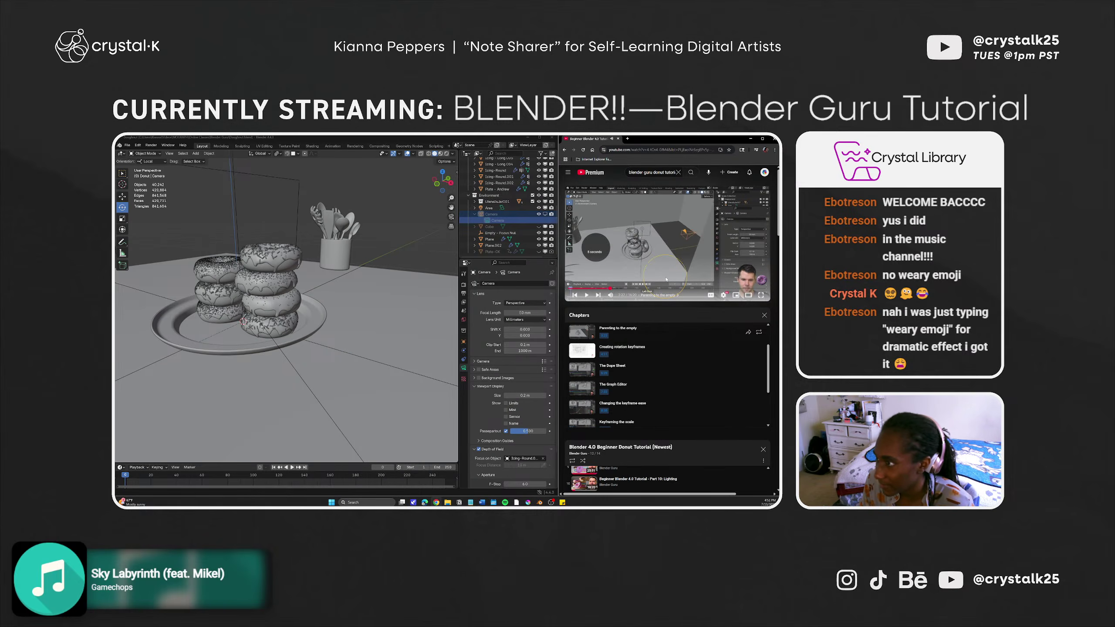
pyautogui.moveTo(322, 274)
pyautogui.keyDown('shift'); pyautogui.mouseDown(button='middle')
pyautogui.moveTo(343, 287)
pyautogui.moveTo(320, 293)
pyautogui.mouseUp(button='middle'); pyautogui.keyUp('shift')
pyautogui.scroll(-10, 321, 293)
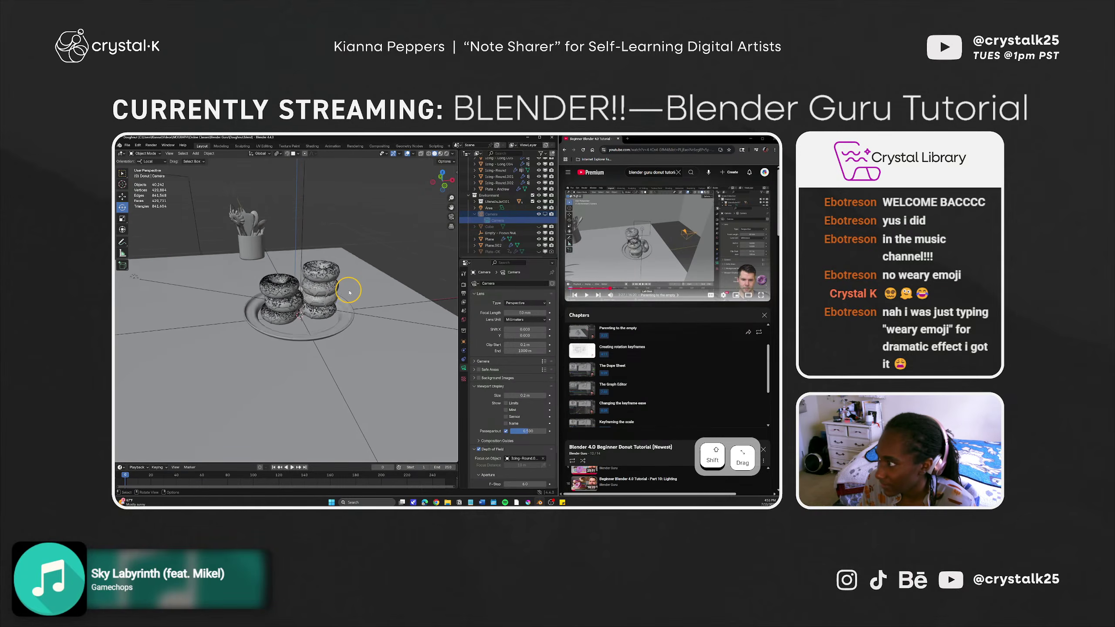
pyautogui.scroll(5, 349, 300)
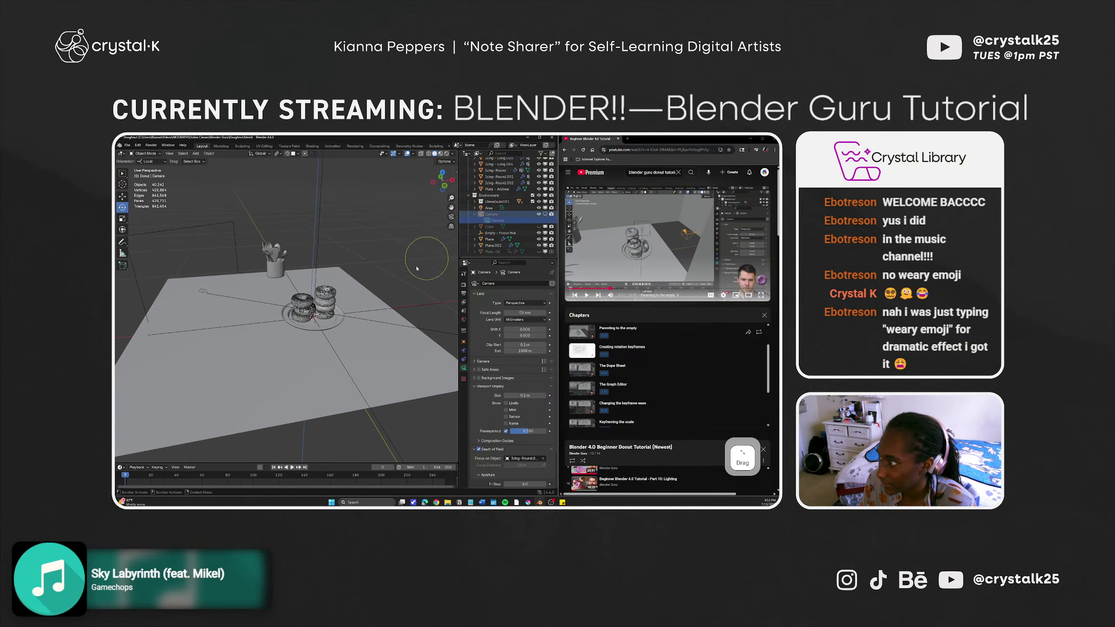
pyautogui.click(545, 214)
pyautogui.scroll(4, 295, 316)
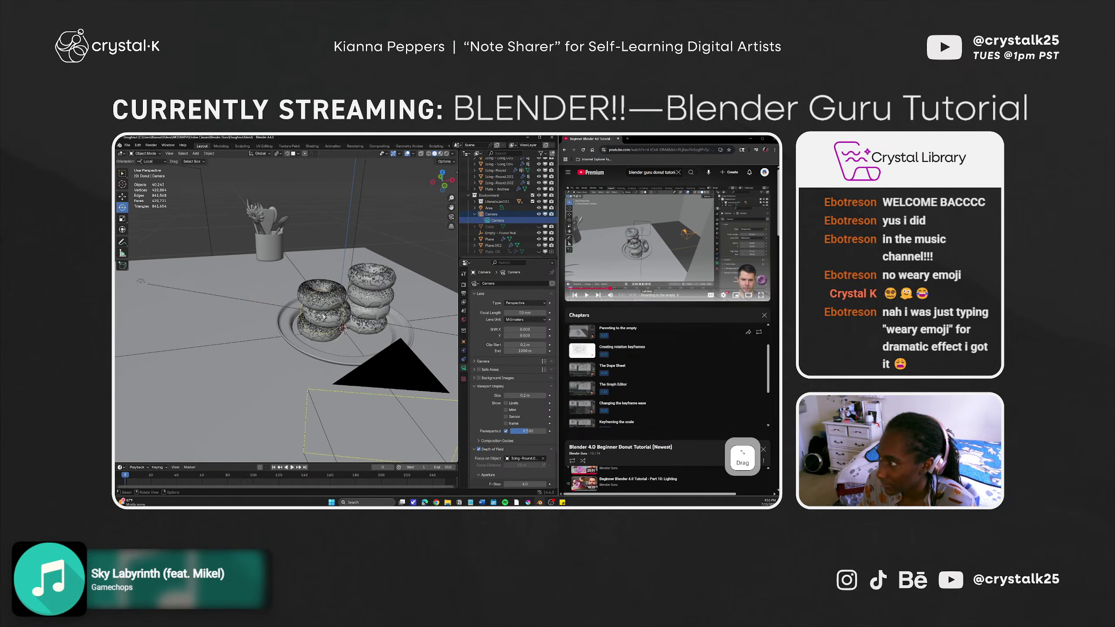
pyautogui.moveTo(307, 319); pyautogui.dragTo(435, 316, button='middle')
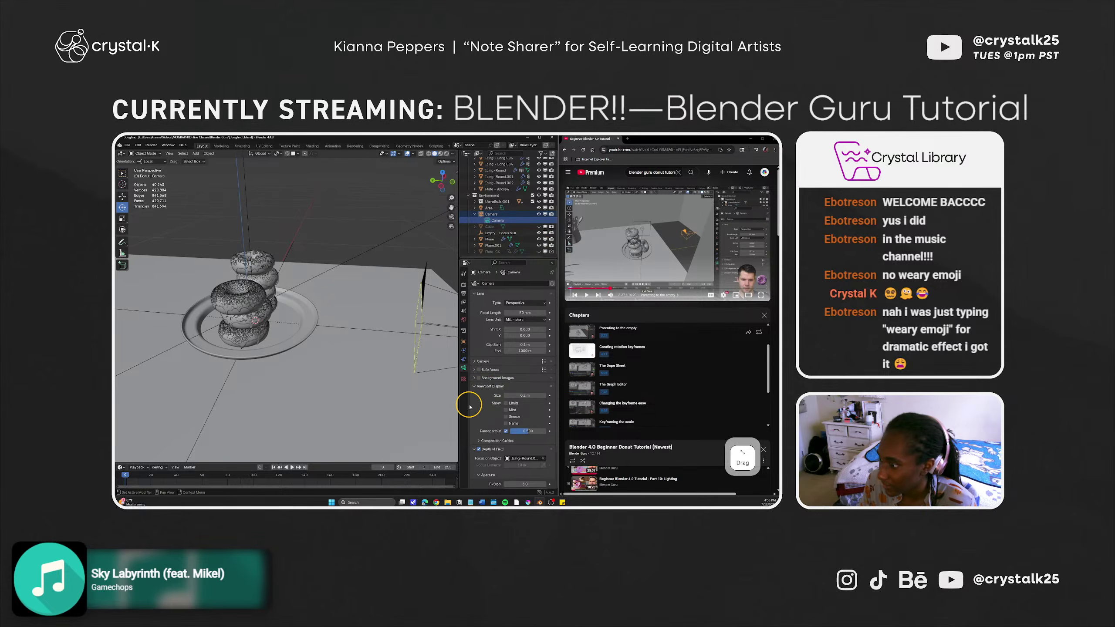
# Look through the camera's sensor and depth of field settings and the world's viewport display settings.
pyautogui.scroll(-3, 474, 408)
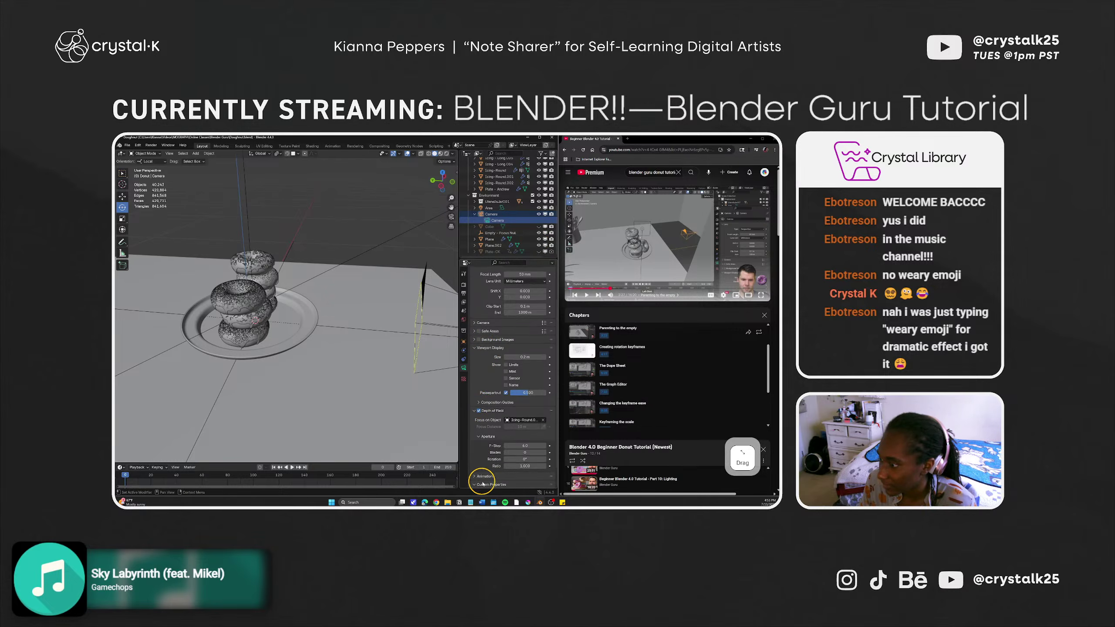
pyautogui.scroll(3, 491, 345)
pyautogui.click(483, 361)
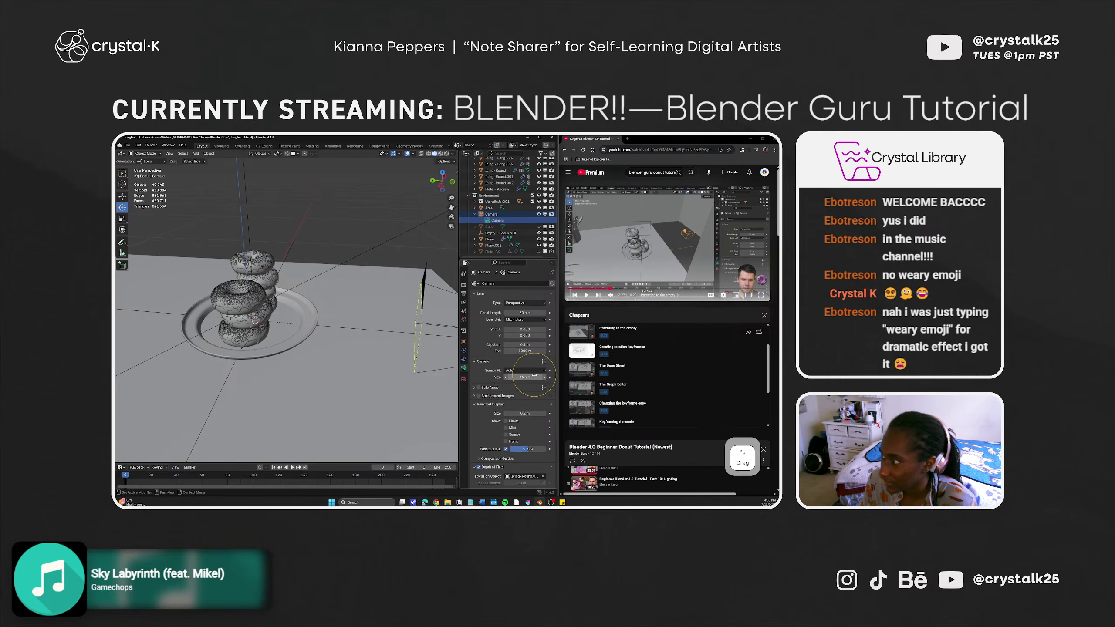
pyautogui.moveTo(364, 375); pyautogui.dragTo(389, 356, button='middle')
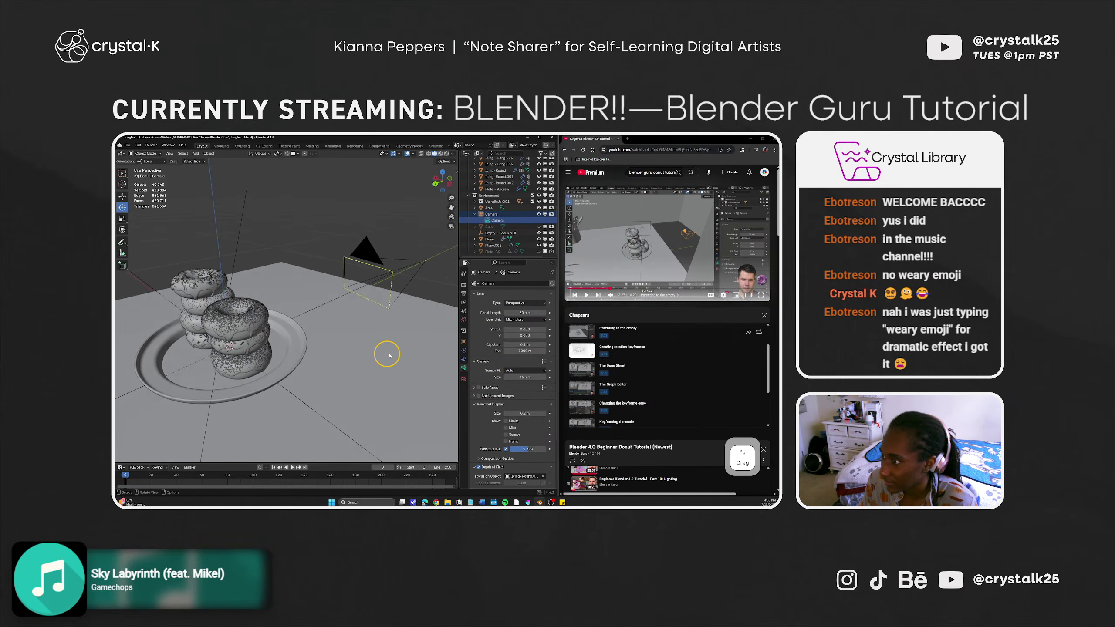
pyautogui.click(464, 320)
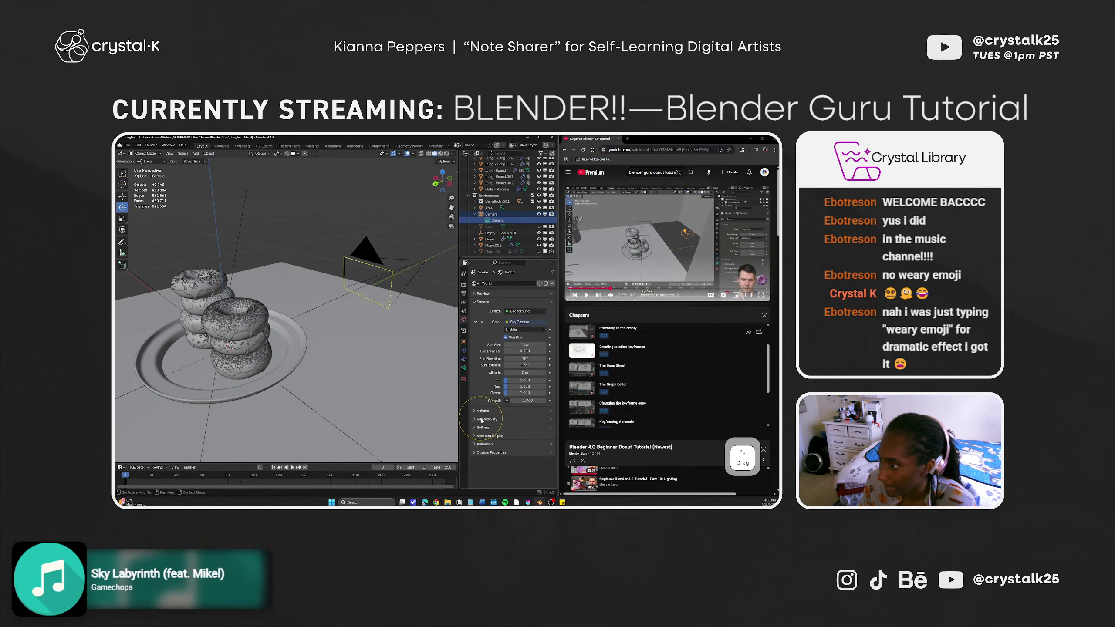
pyautogui.click(490, 436)
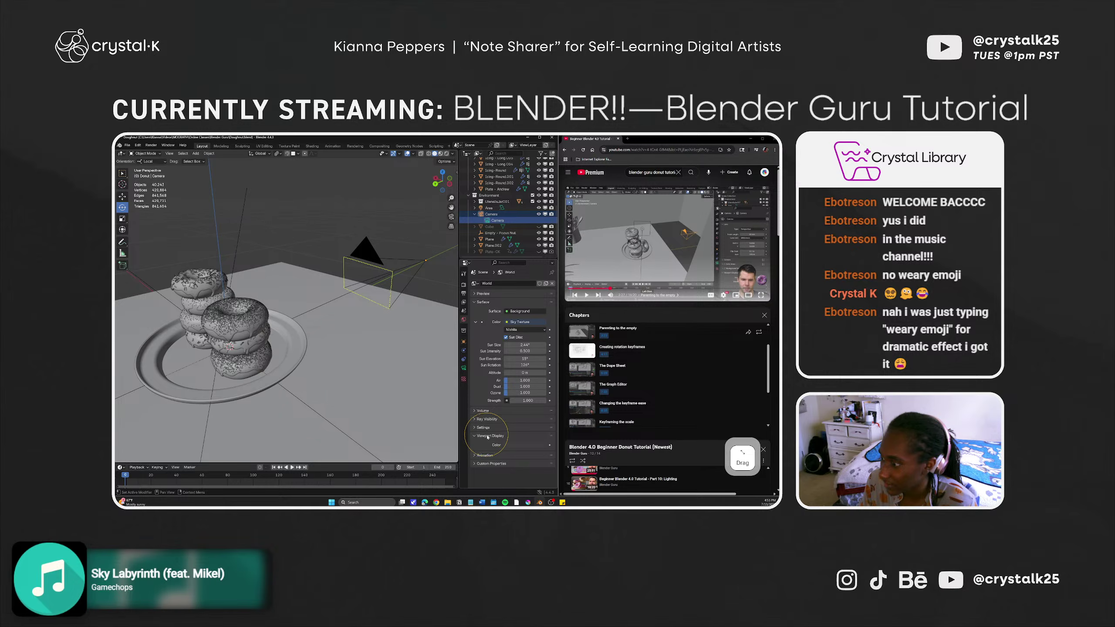
pyautogui.click(488, 436)
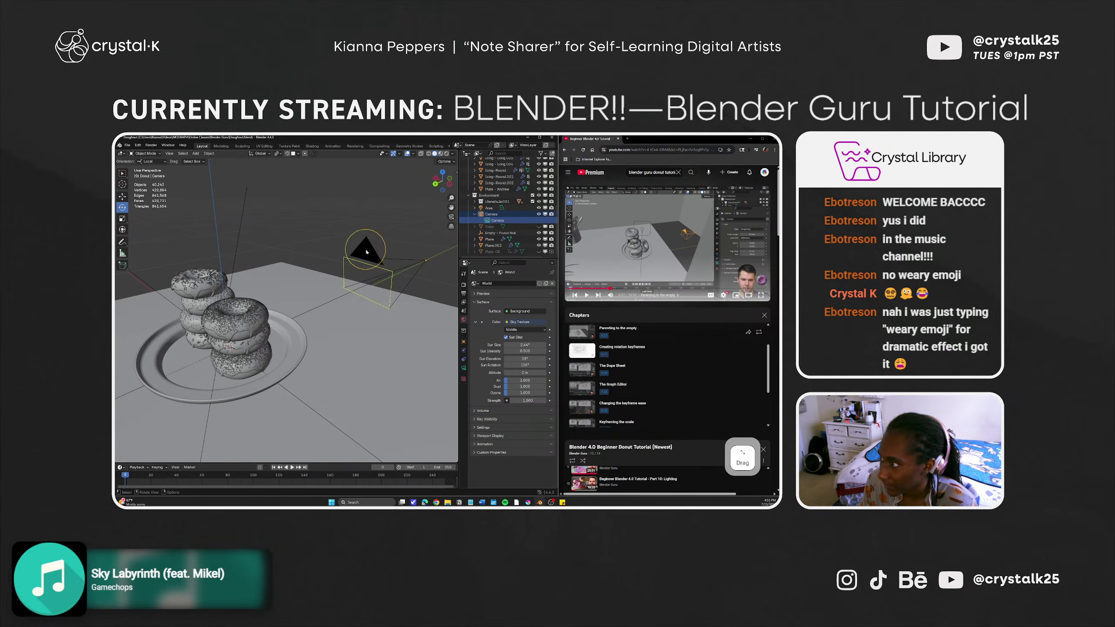
# Select the camera, then add the Focus Null empty to the selection as the active object.
pyautogui.click(367, 251)
pyautogui.moveTo(366, 252); pyautogui.dragTo(319, 316, button='middle')
pyautogui.keyDown('shift'); pyautogui.click(265, 305); pyautogui.keyUp('shift')
# Try parenting the camera to the Focus Null empty with the plain Object option and undo the parenting.
pyautogui.hotkey('ctrl', 'p')
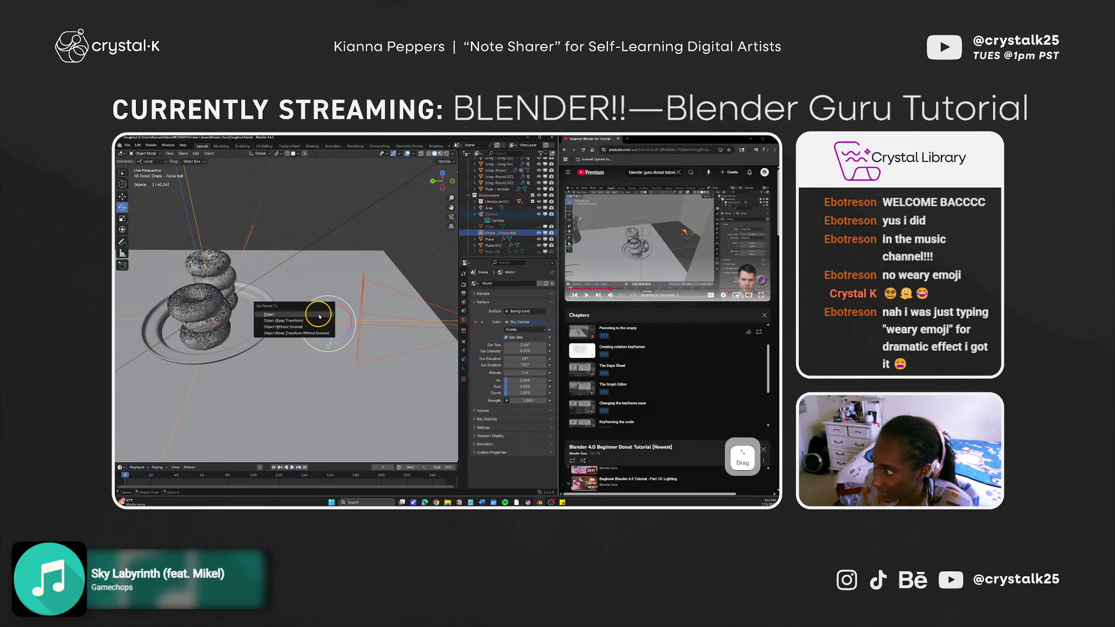
pyautogui.click(319, 316)
pyautogui.click(695, 296)
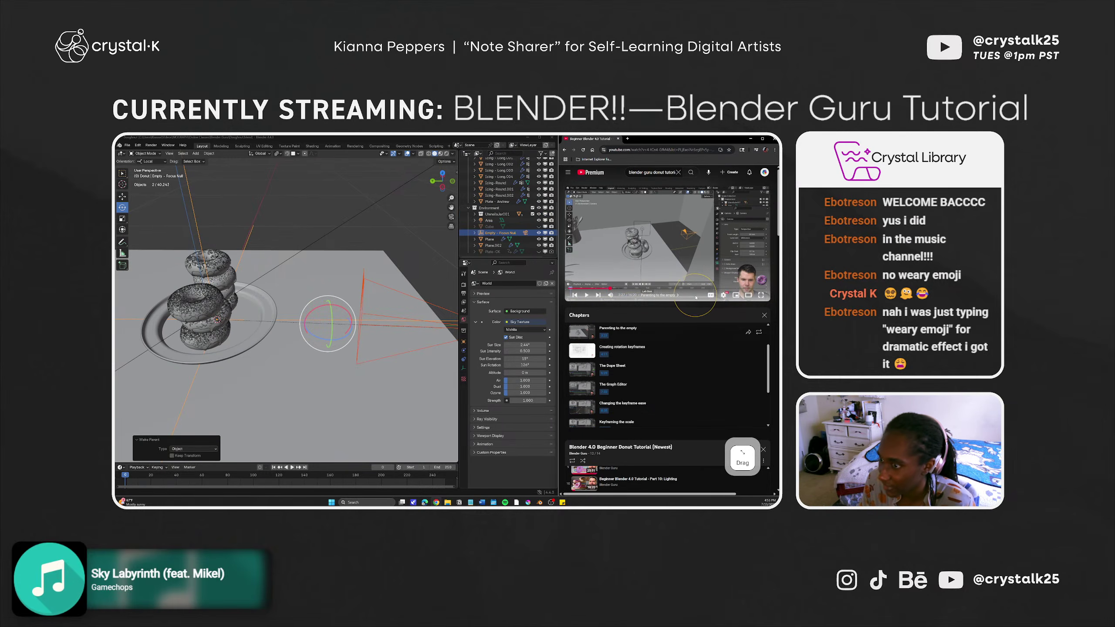
pyautogui.press('space')
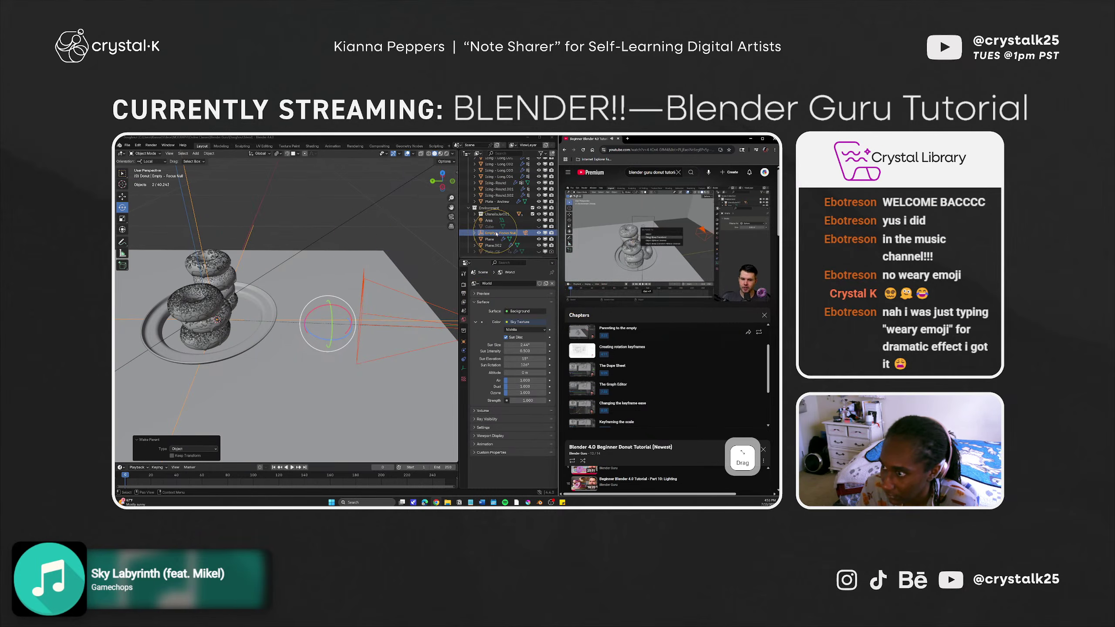
pyautogui.hotkey('ctrl', 'z')
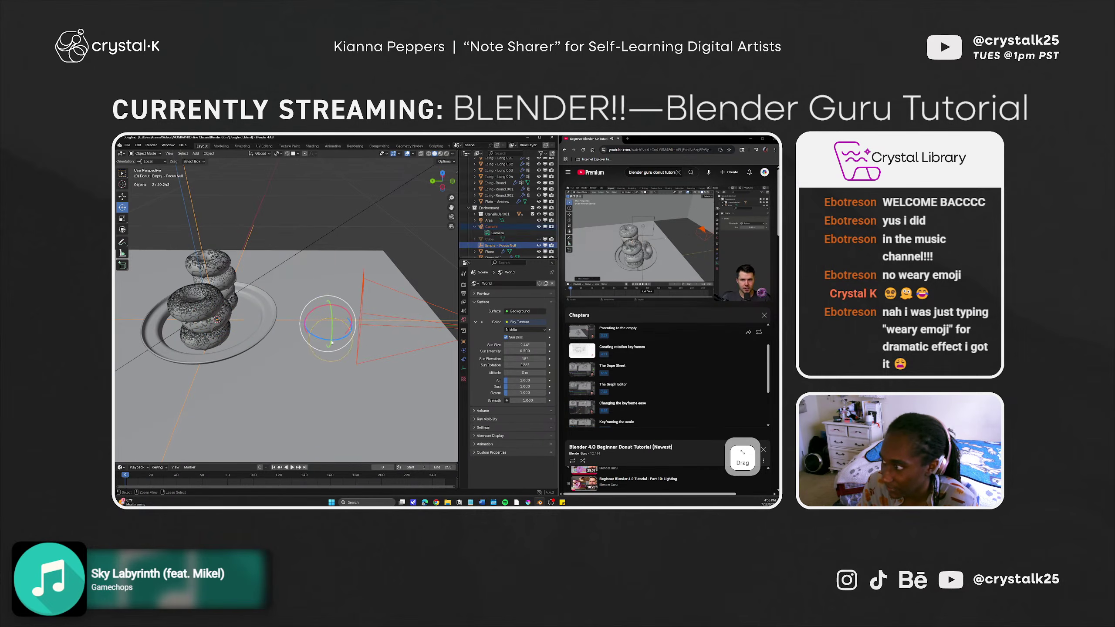
# Parent the camera to the Focus Null empty with Object (Keep Transform).
pyautogui.moveTo(302, 322); pyautogui.dragTo(274, 322, button='middle')
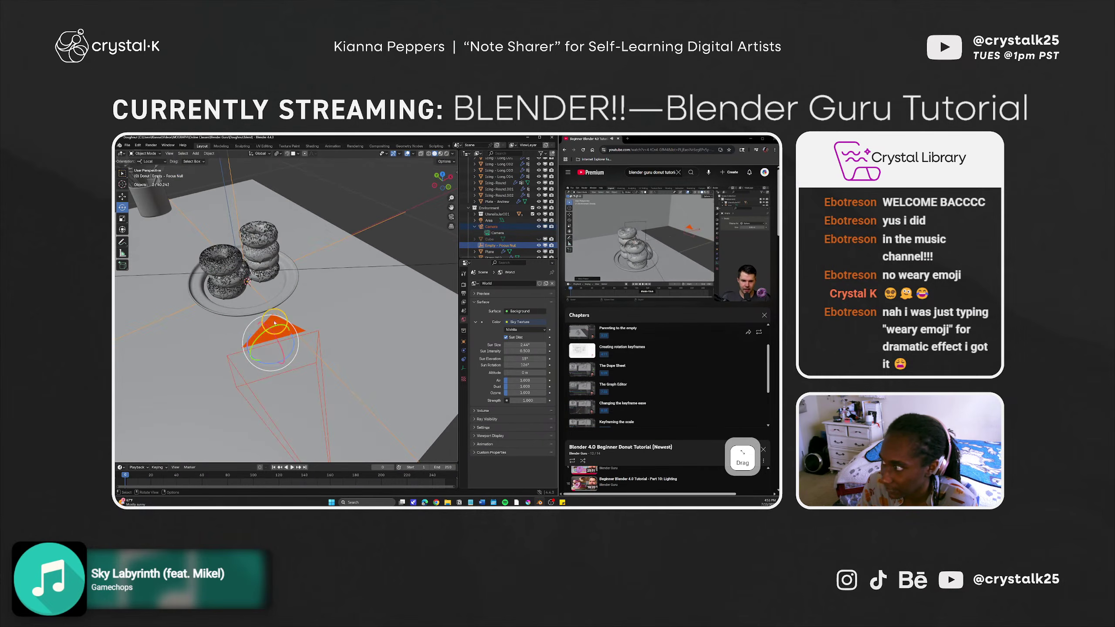
pyautogui.hotkey('ctrl', 'p')
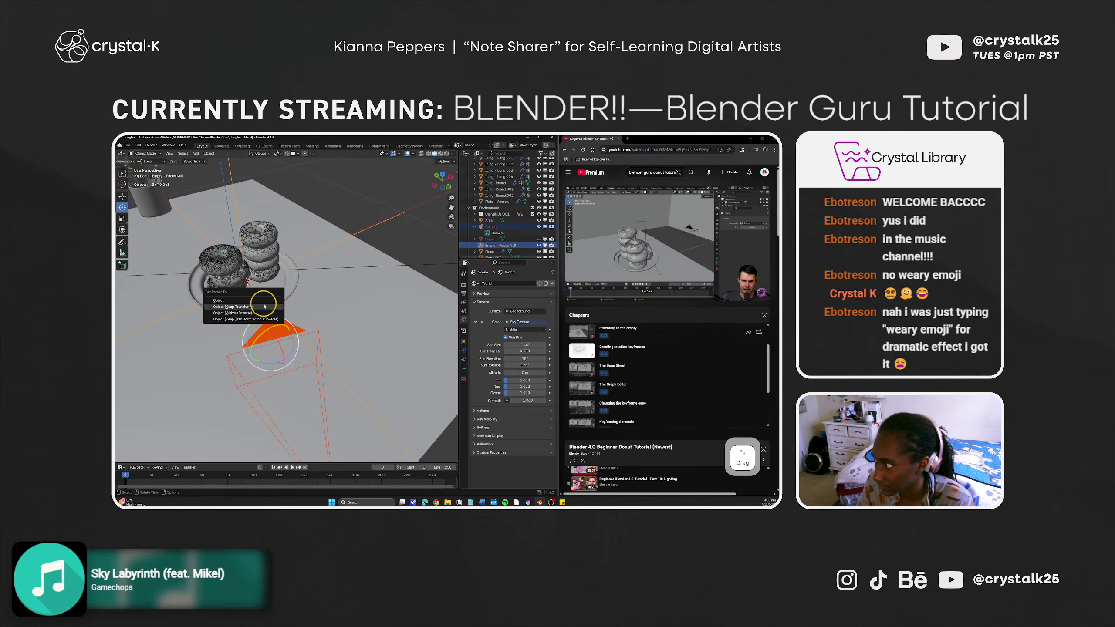
pyautogui.click(261, 304)
pyautogui.moveTo(267, 338); pyautogui.dragTo(294, 331, button='middle')
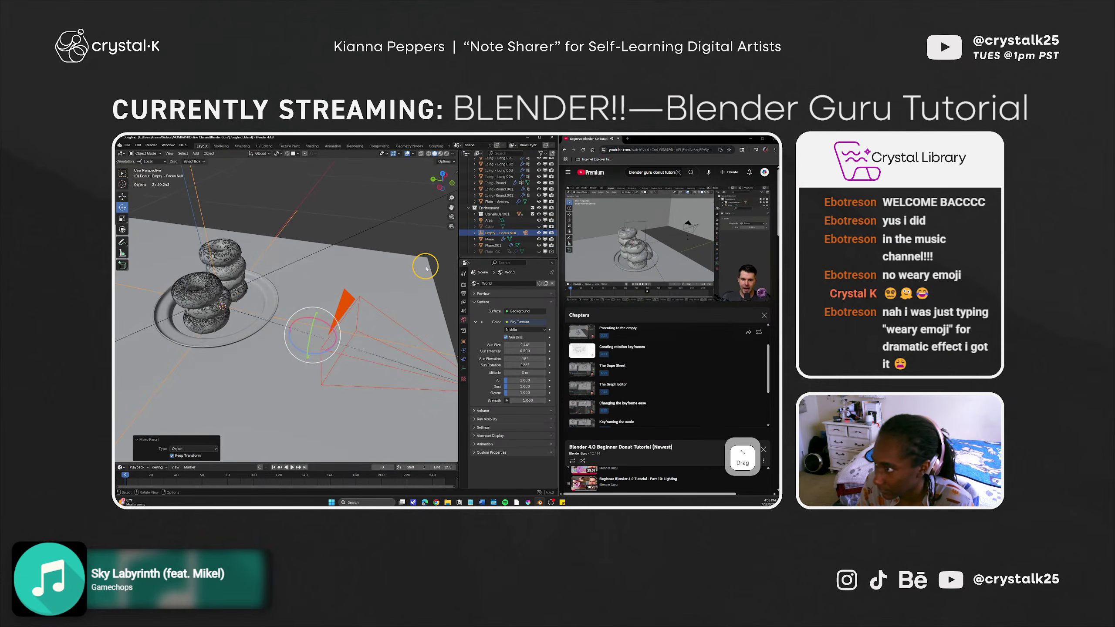
# Test-rotate the Focus Null empty on its own with the Rotate tool and undo the rotation.
pyautogui.click(501, 231)
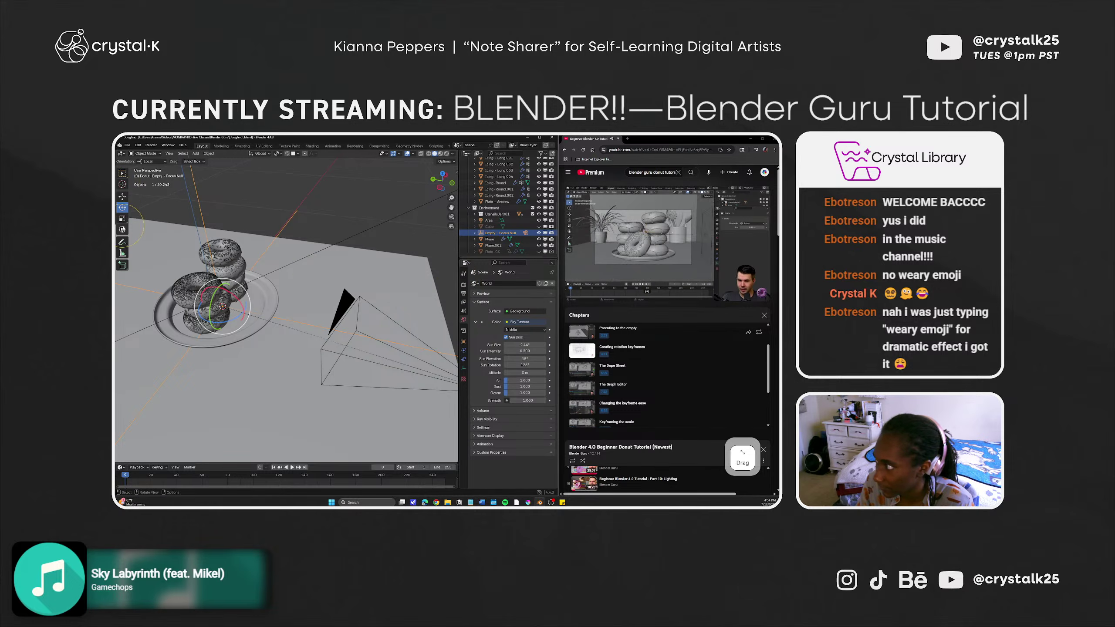
pyautogui.click(122, 219)
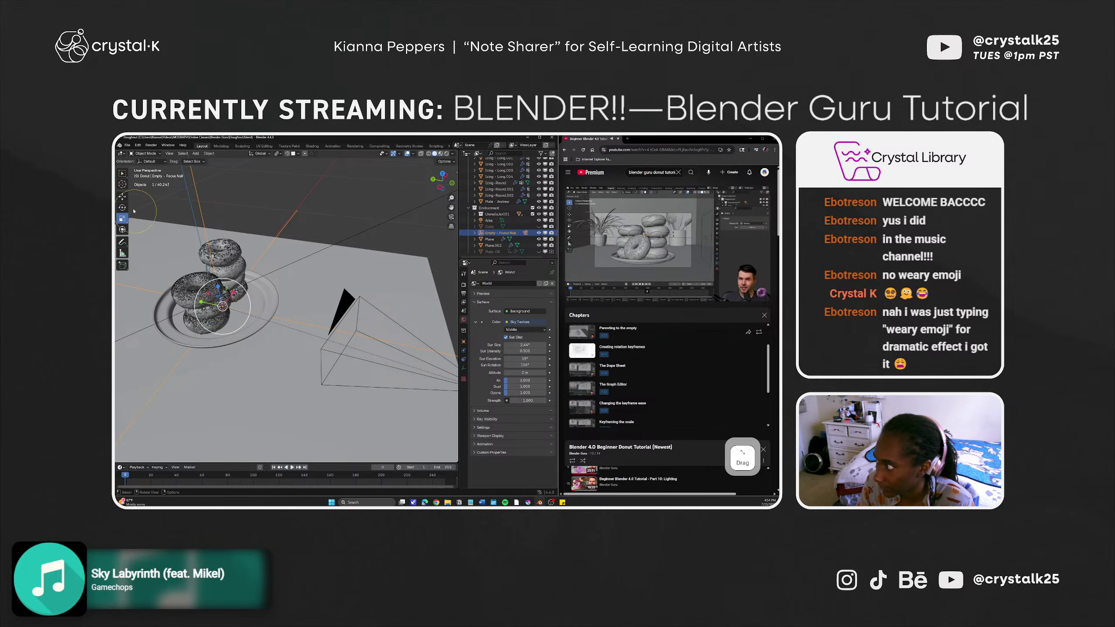
pyautogui.click(123, 207)
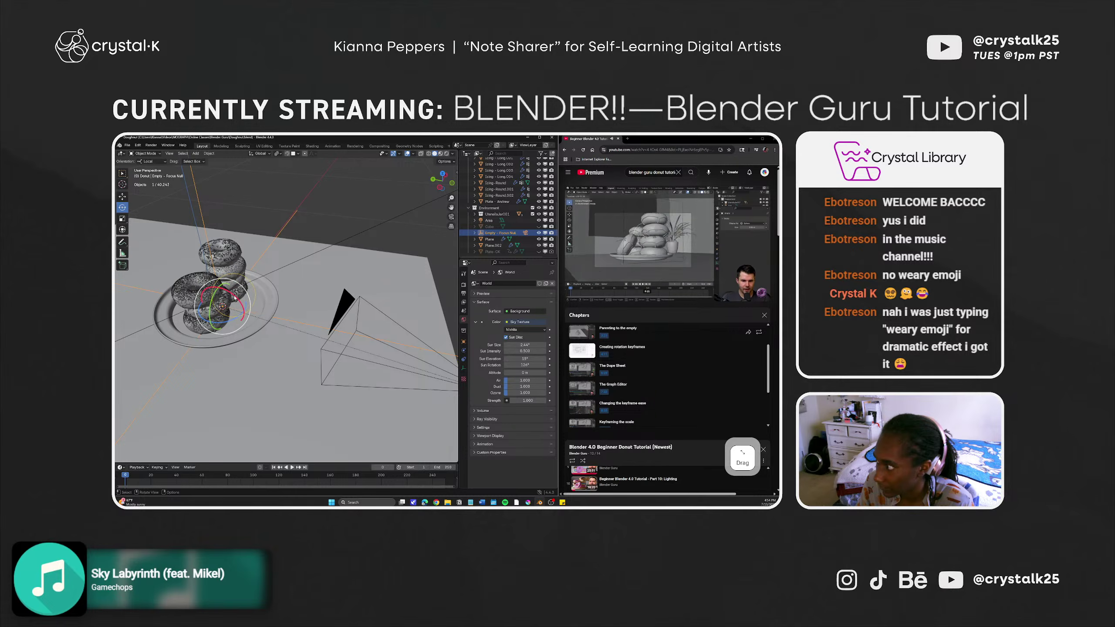
pyautogui.moveTo(234, 298); pyautogui.dragTo(222, 289)
pyautogui.hotkey('ctrl', 'z')
pyautogui.moveTo(244, 308)
pyautogui.mouseDown(button='middle')
pyautogui.moveTo(261, 323)
pyautogui.moveTo(253, 312)
pyautogui.mouseUp(button='middle')
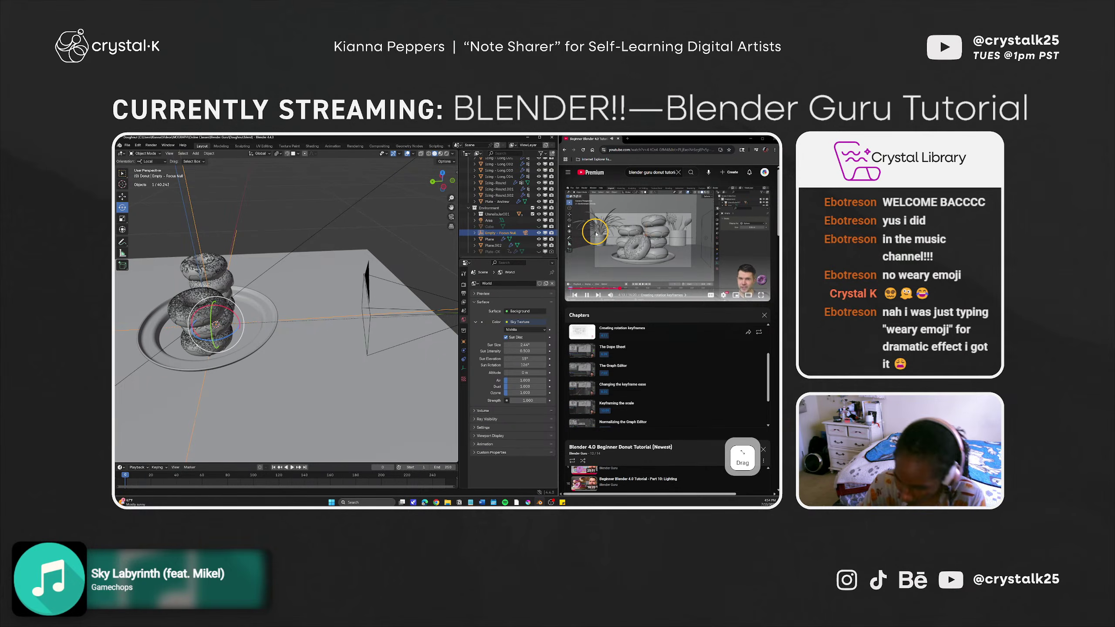
# Move the playhead to frame 160 in camera view and insert a keyframe for the Focus Null empty.
pyautogui.click(416, 281)
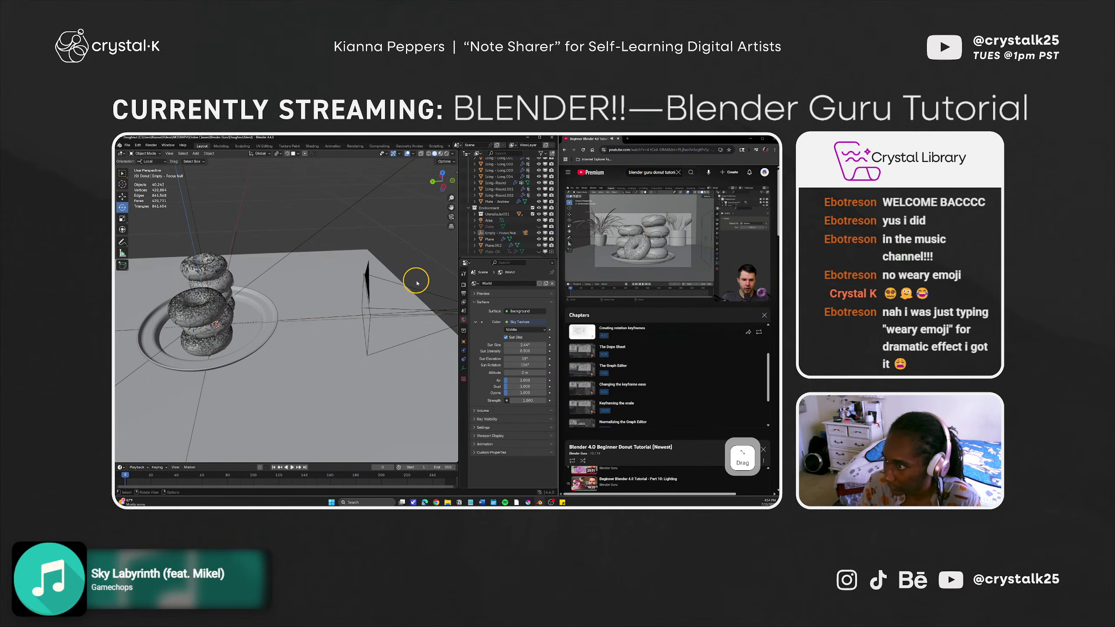
pyautogui.press('KP_0')
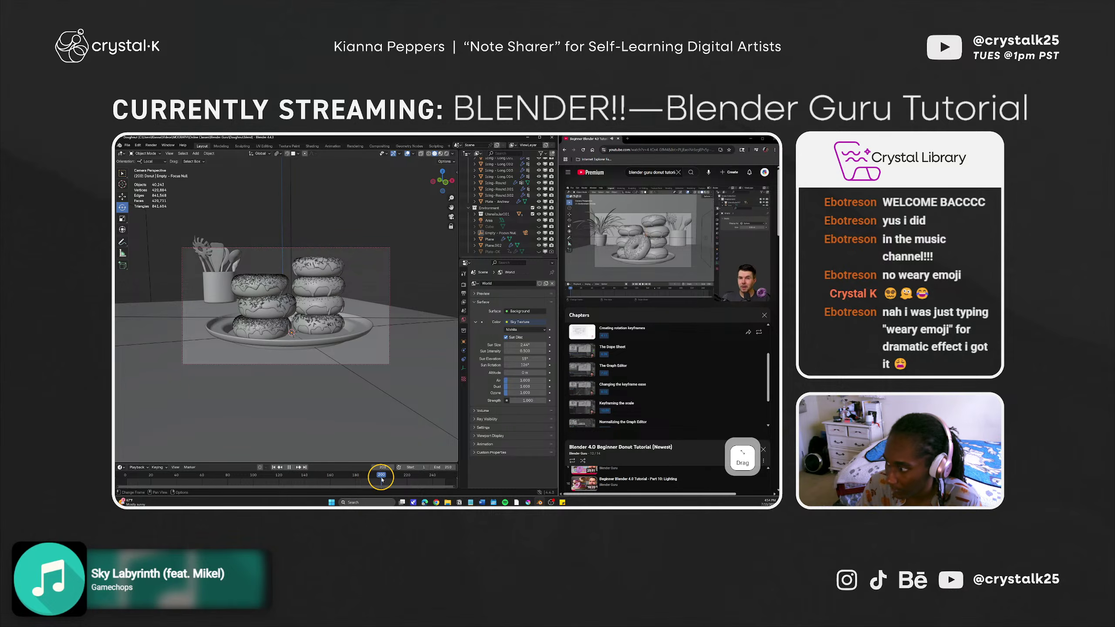
pyautogui.moveTo(382, 478); pyautogui.dragTo(380, 485)
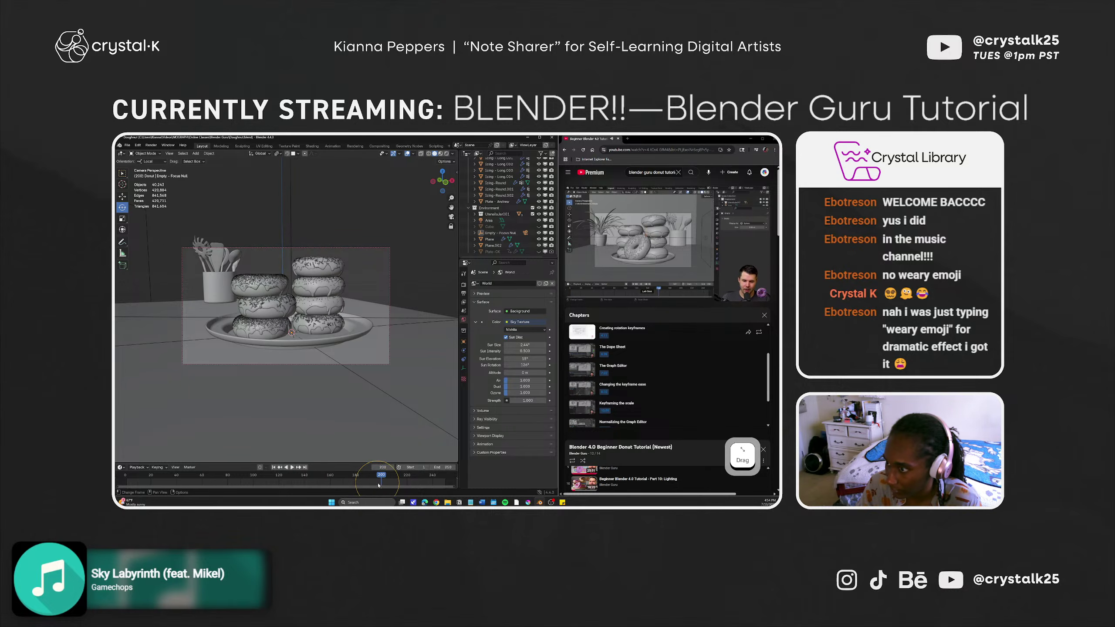
pyautogui.moveTo(382, 482); pyautogui.dragTo(332, 481)
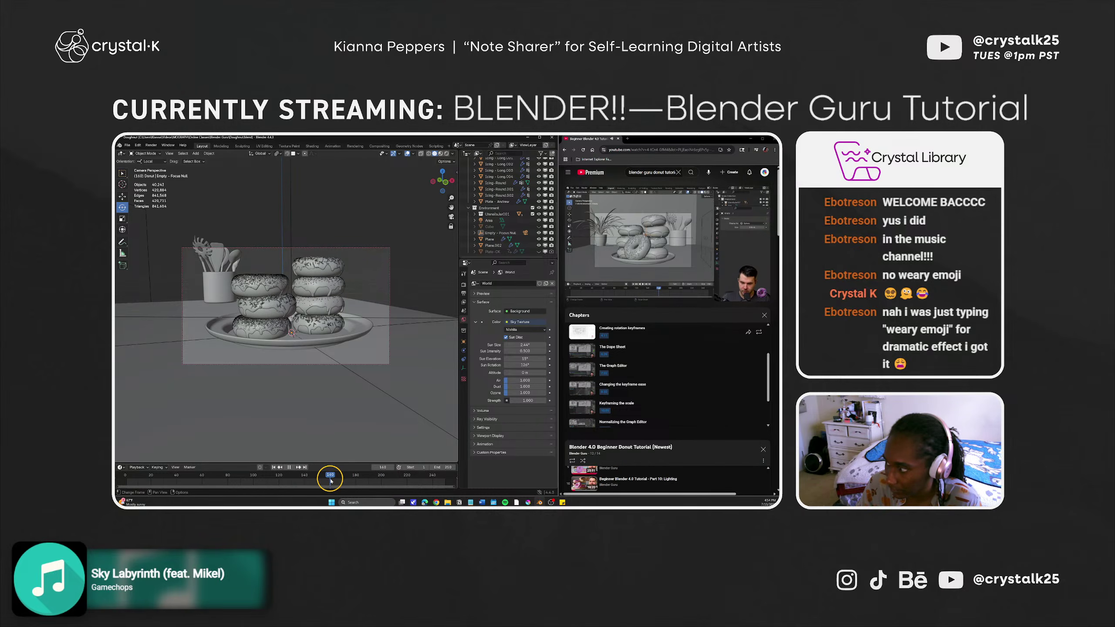
pyautogui.scroll(2, 331, 480)
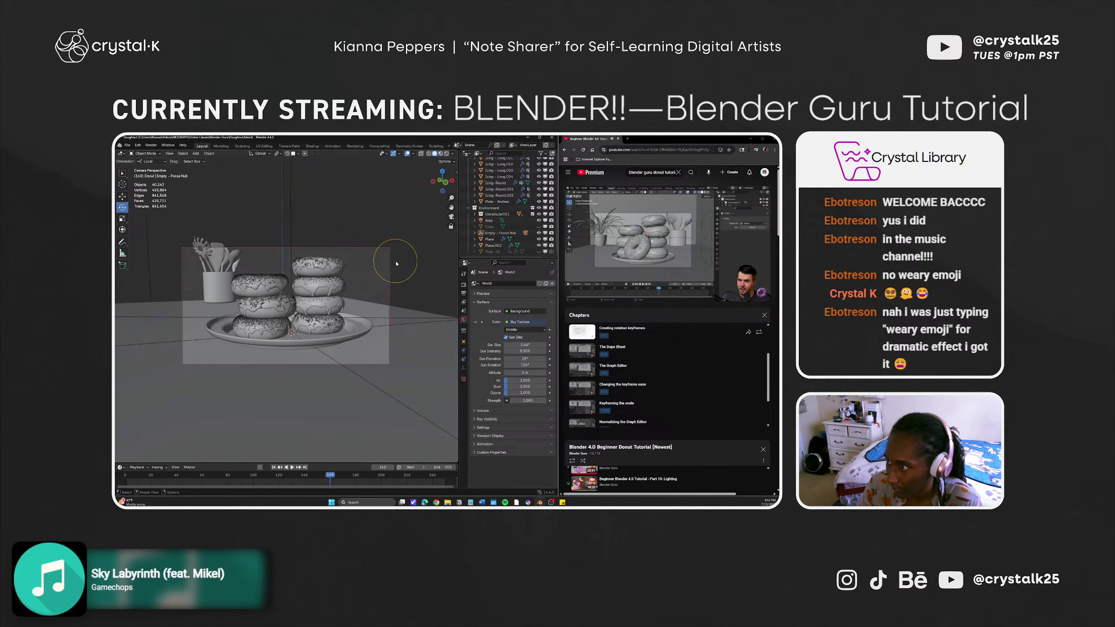
pyautogui.click(500, 234)
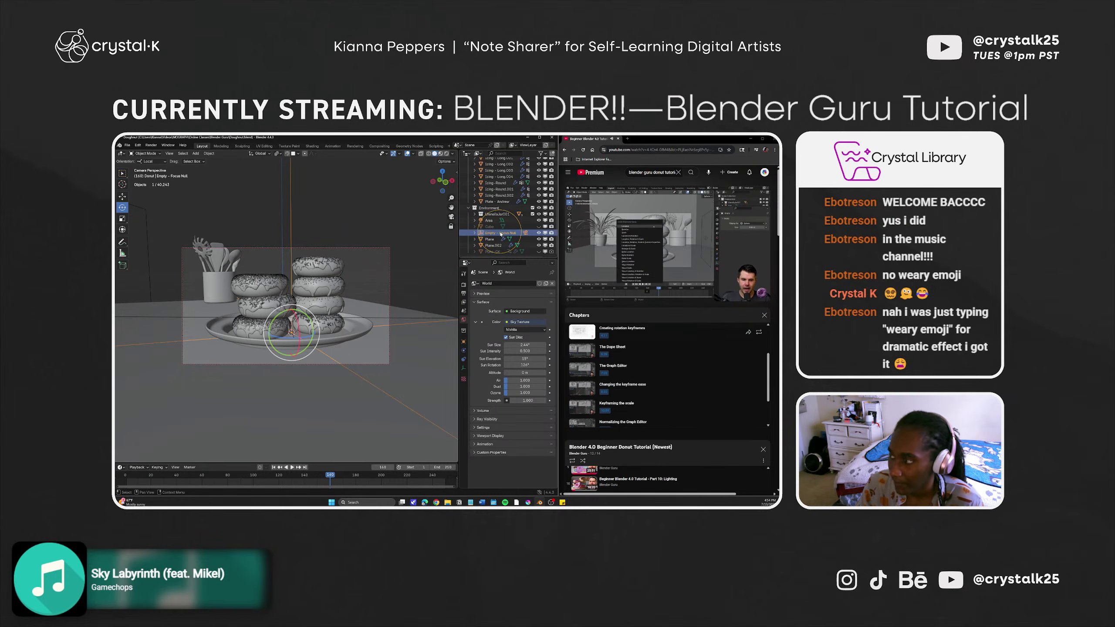
pyautogui.press('i')
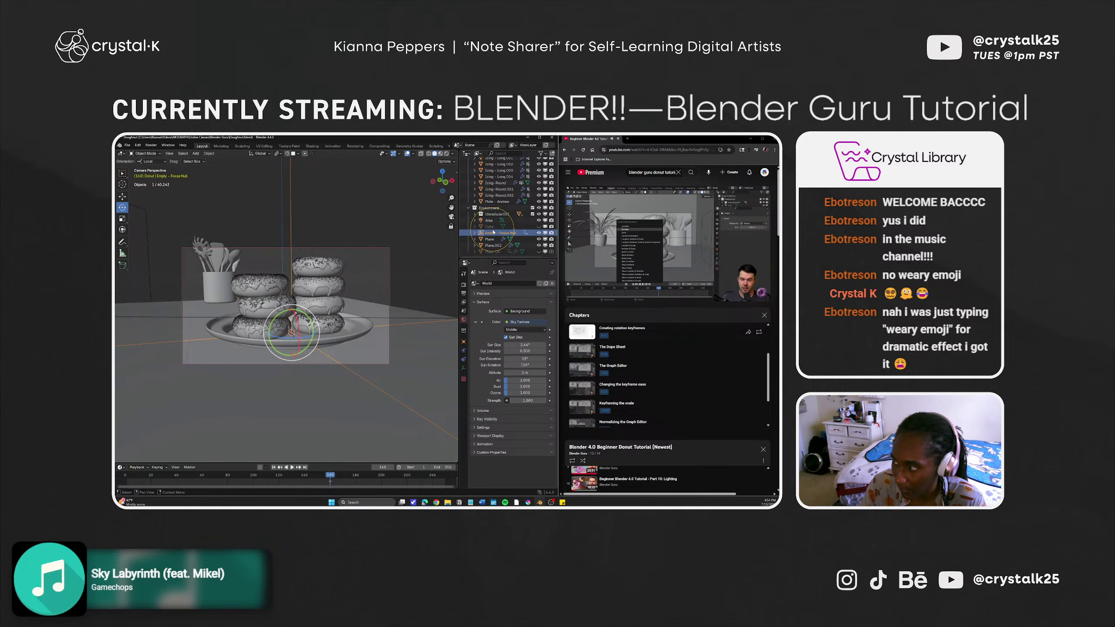
# Rewind the tutorial video to rewatch the keyframe insertion, pausing it at that point.
pyautogui.hotkey('ctrl', 'z')
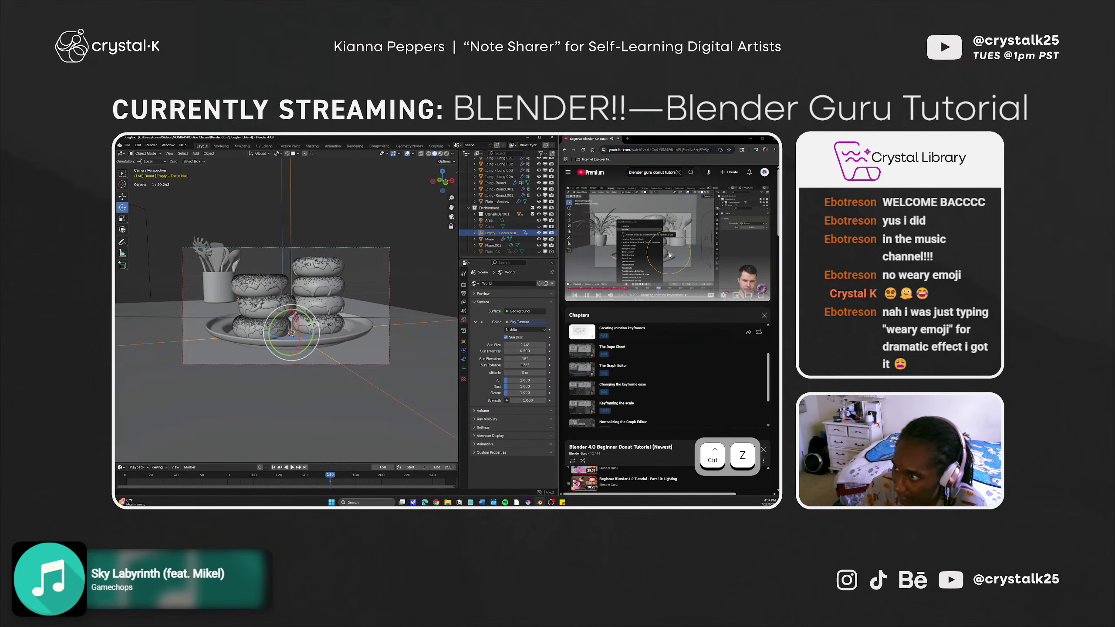
pyautogui.click(702, 298)
pyautogui.press('Left')
pyautogui.press('Left')
pyautogui.press('Left')
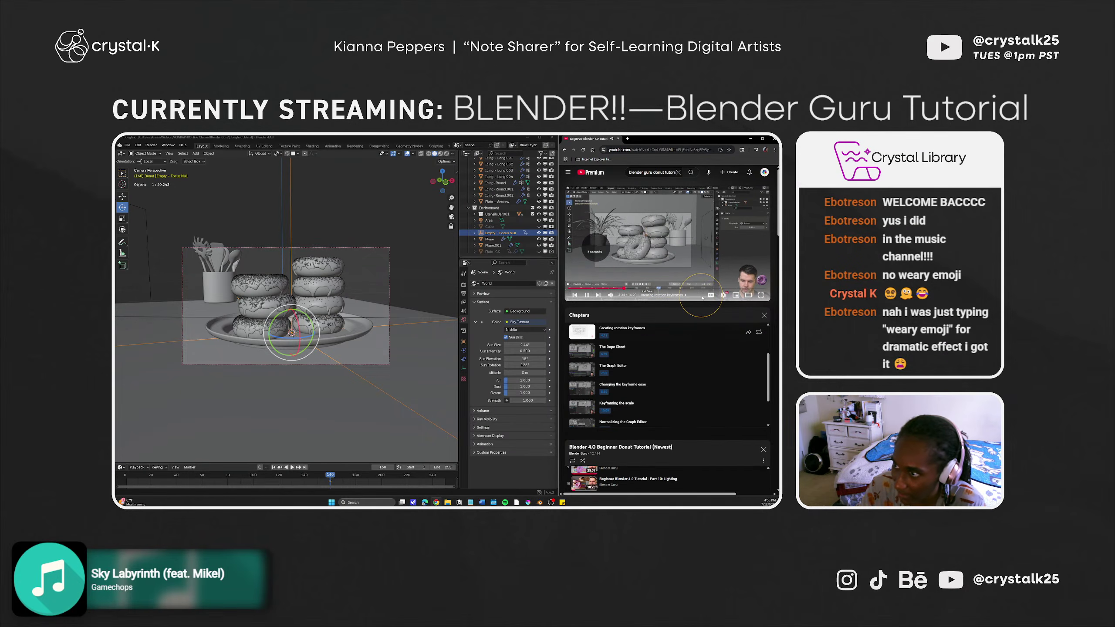
pyautogui.click(504, 233)
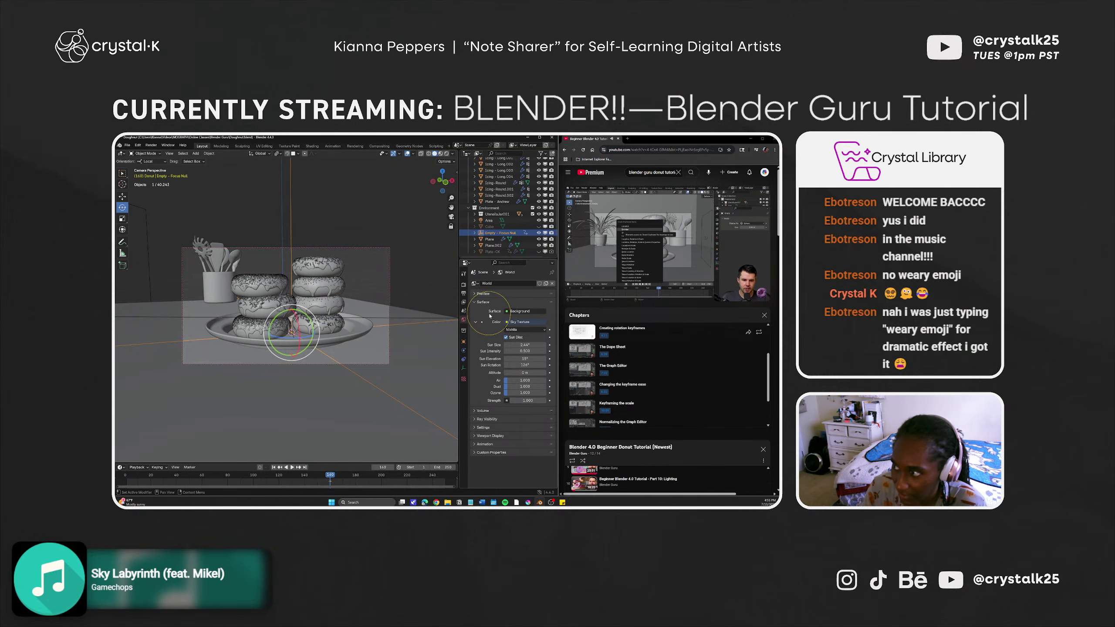
pyautogui.hotkey('ctrl', 'z')
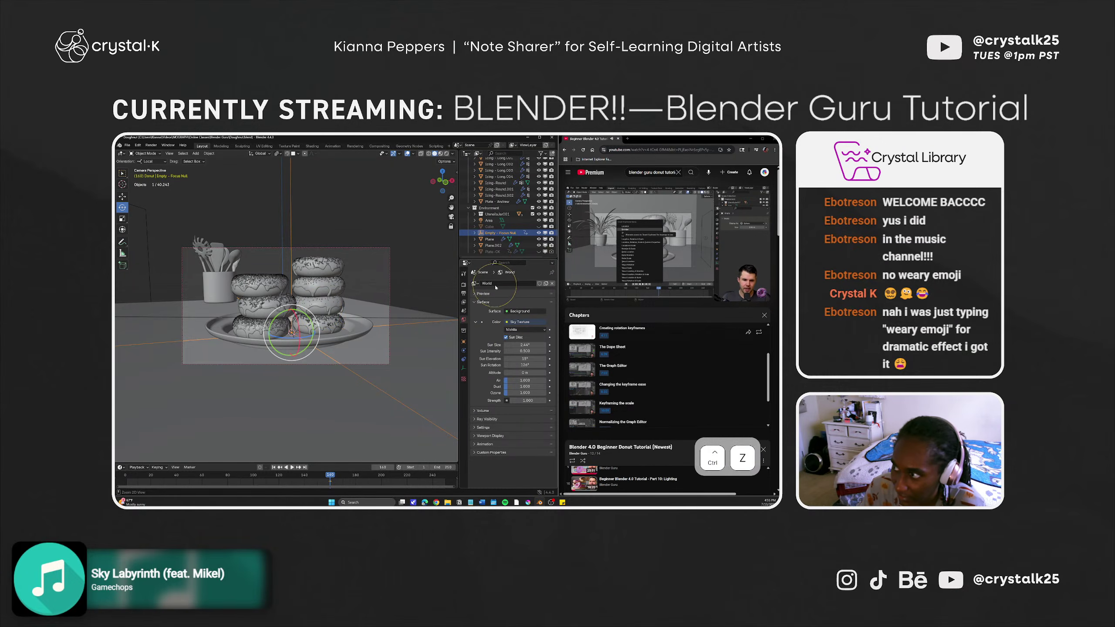
pyautogui.click(632, 267)
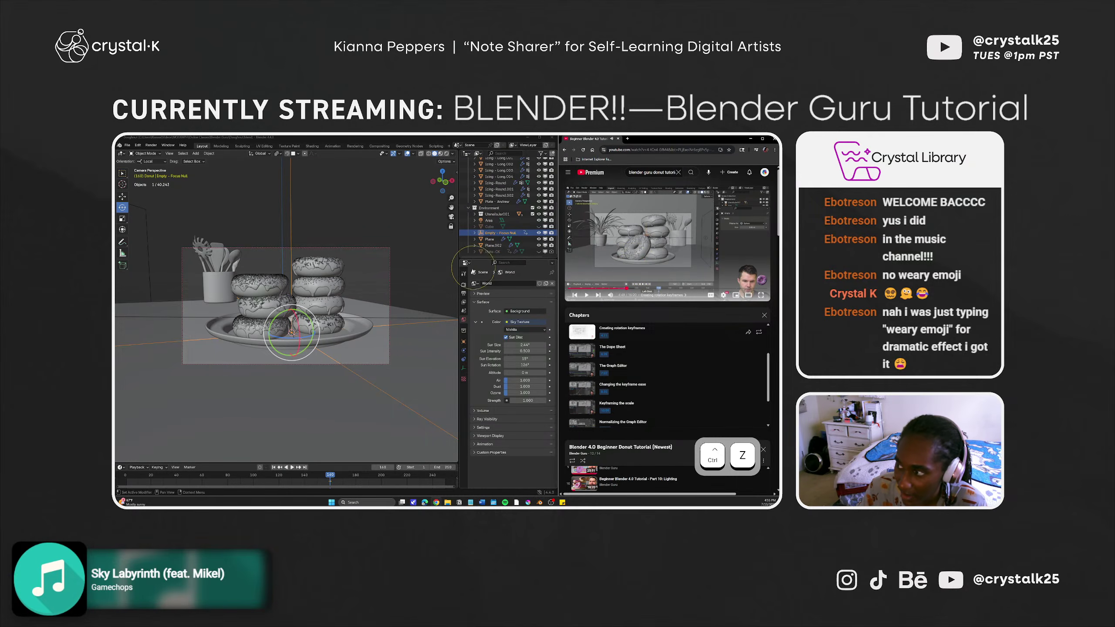
# Examine the Scene properties, the viewport sidebar and the timeline's keyframe options for the Focus Null empty, and resume the tutorial.
pyautogui.click(464, 303)
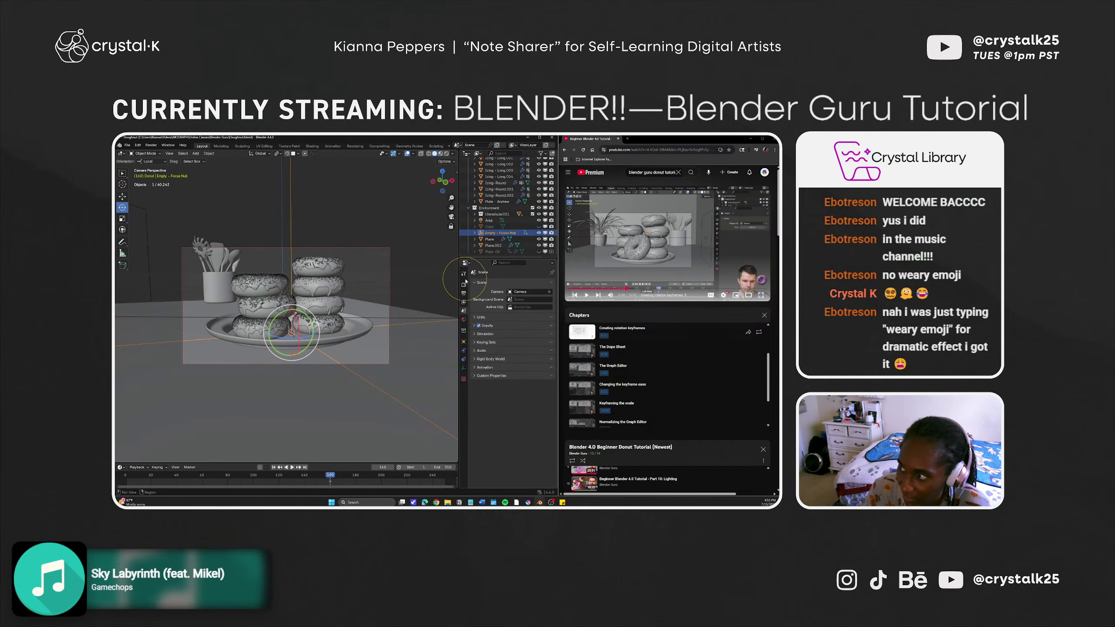
pyautogui.click(456, 174)
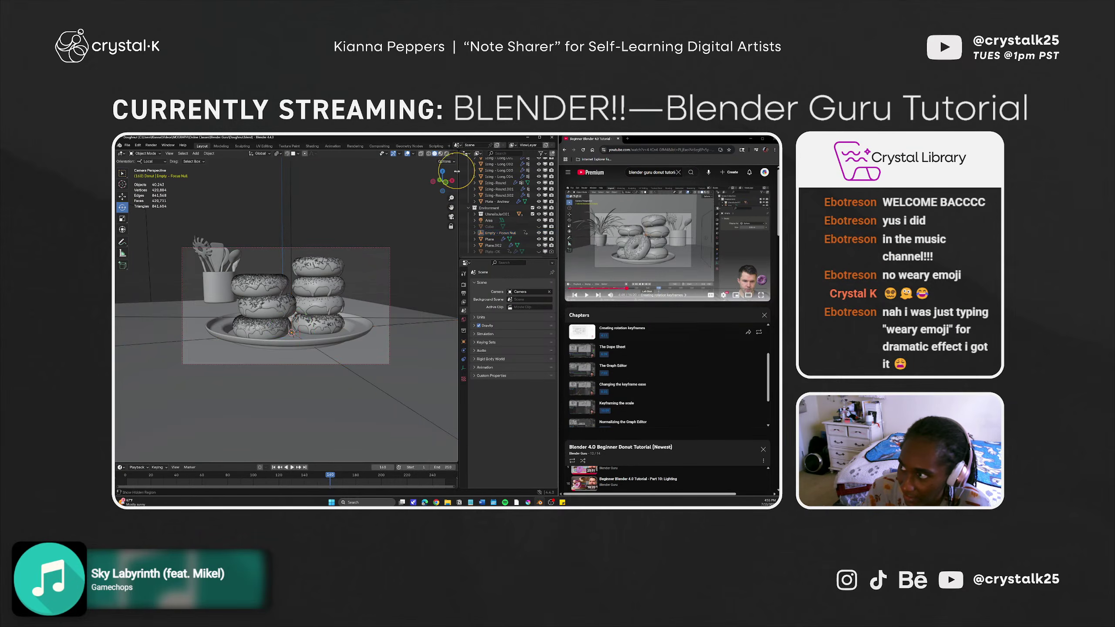
pyautogui.click(498, 233)
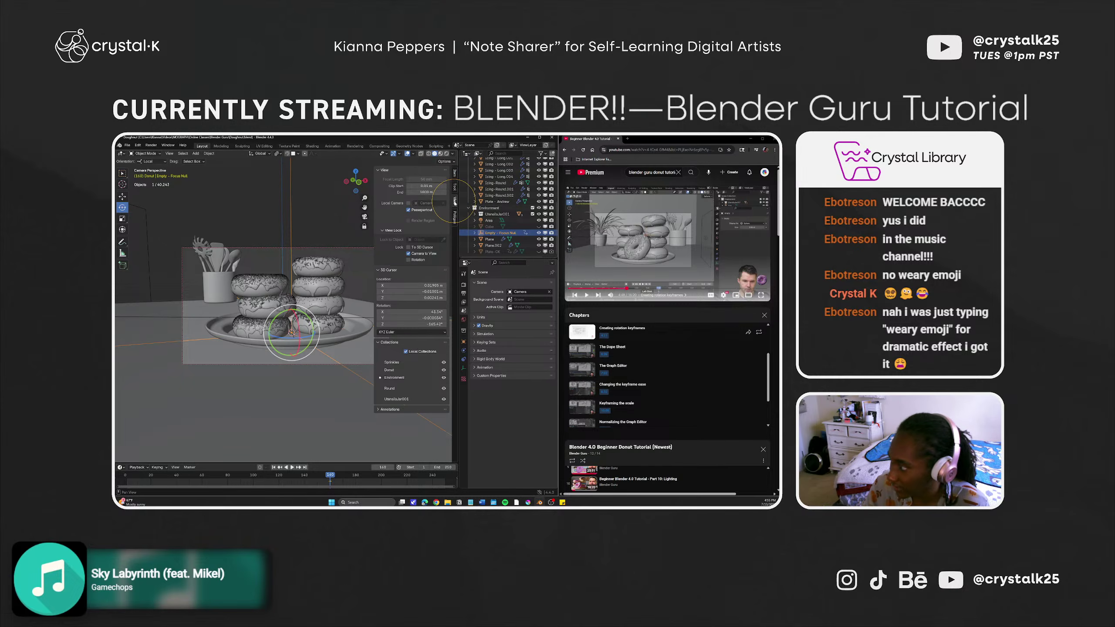
pyautogui.press('n')
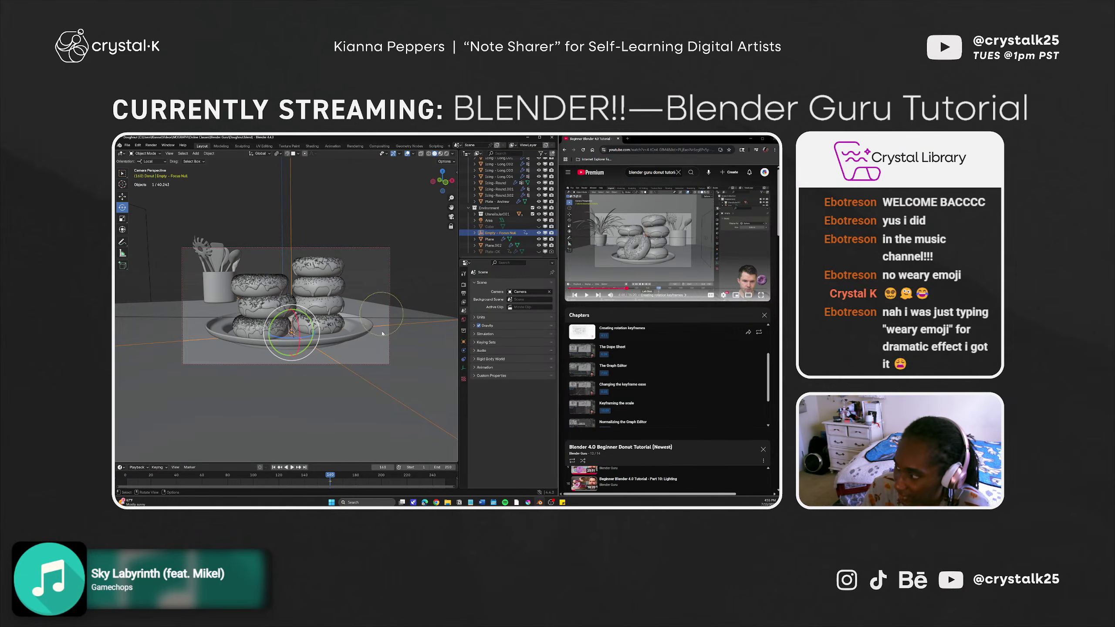
pyautogui.click(319, 477)
pyautogui.press('F2')
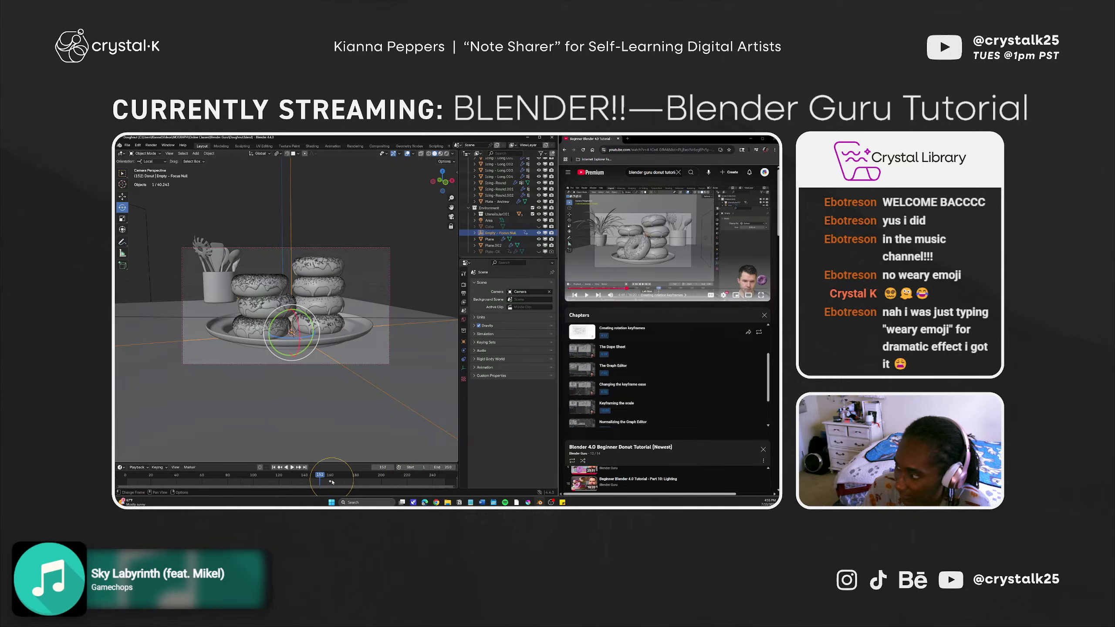
pyautogui.rightClick(331, 482)
pyautogui.moveTo(334, 483)
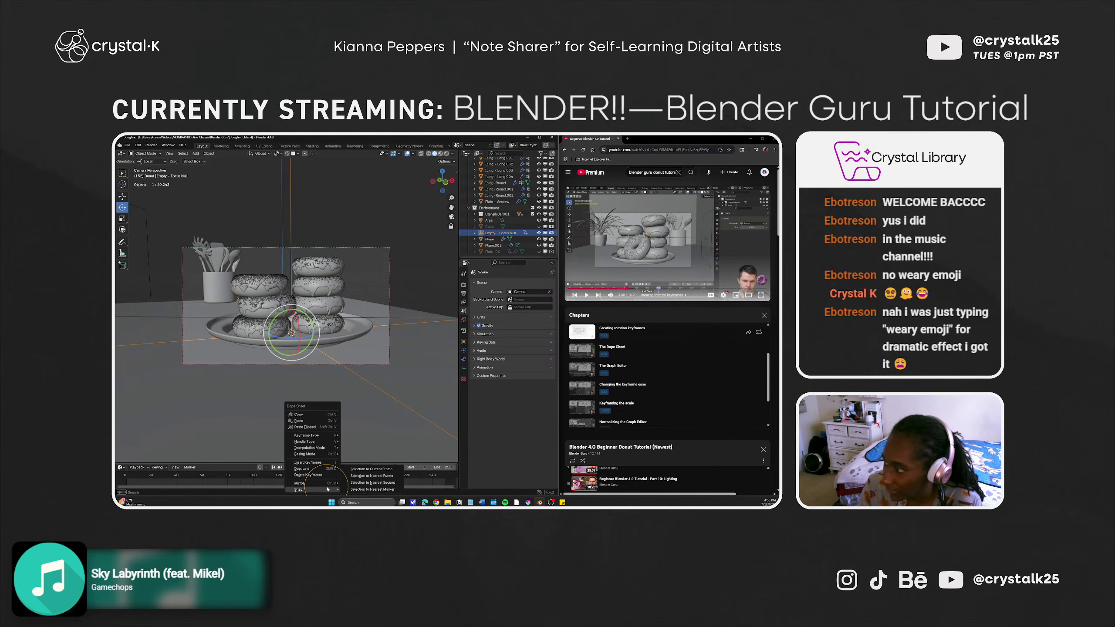
pyautogui.click(670, 251)
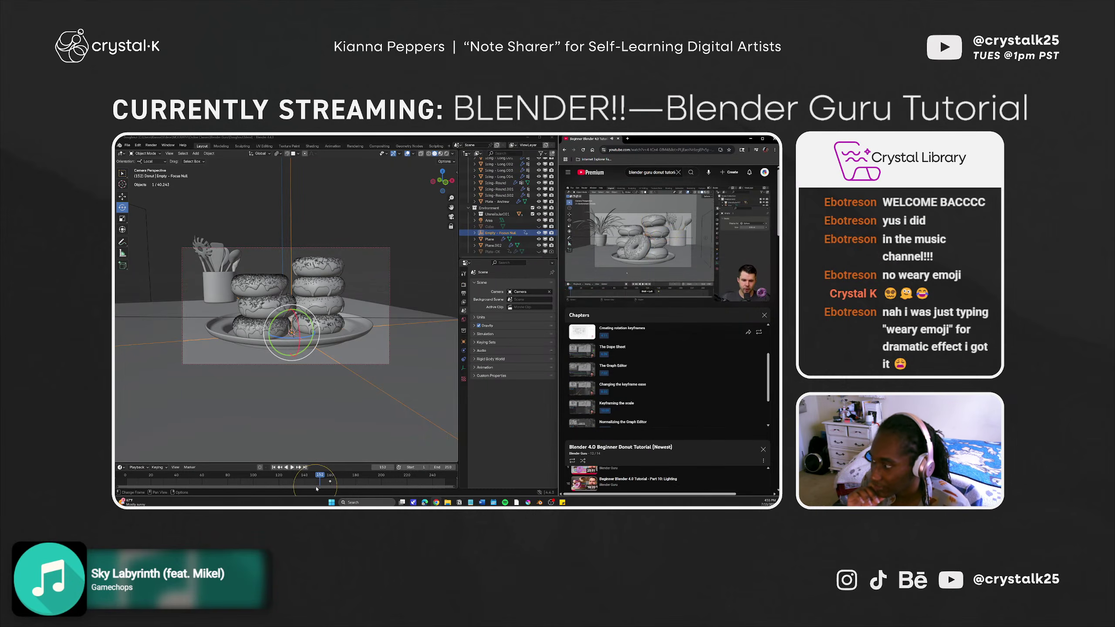
# Jump the playhead between the first and last frames of the animation, finishing on frame 1.
pyautogui.hotkey('shift', 'Left')
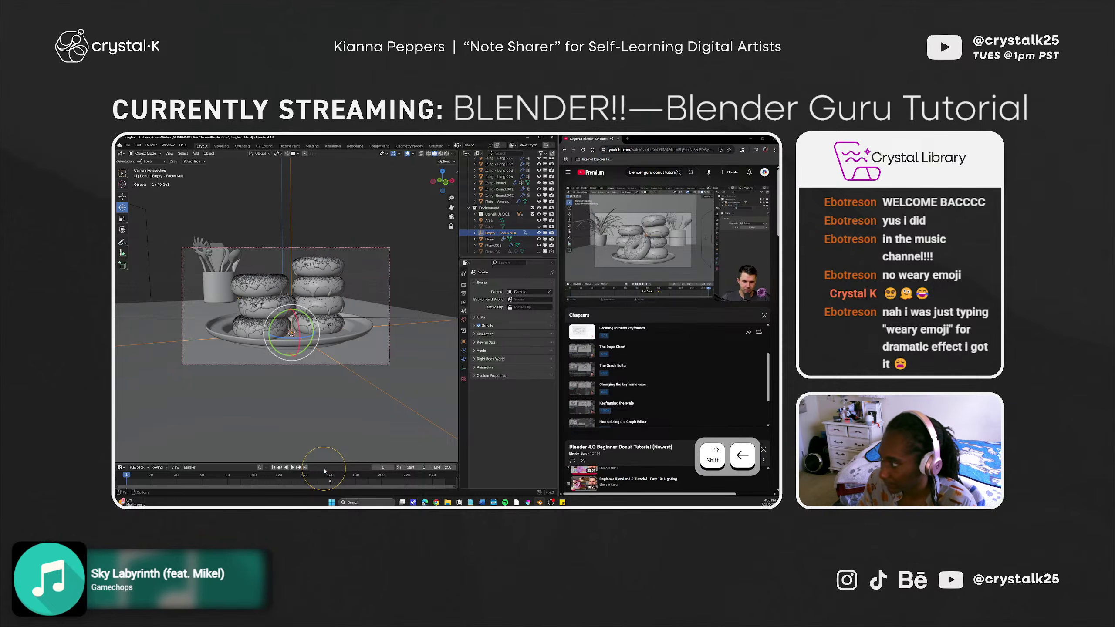
pyautogui.hotkey('shift', 'Right')
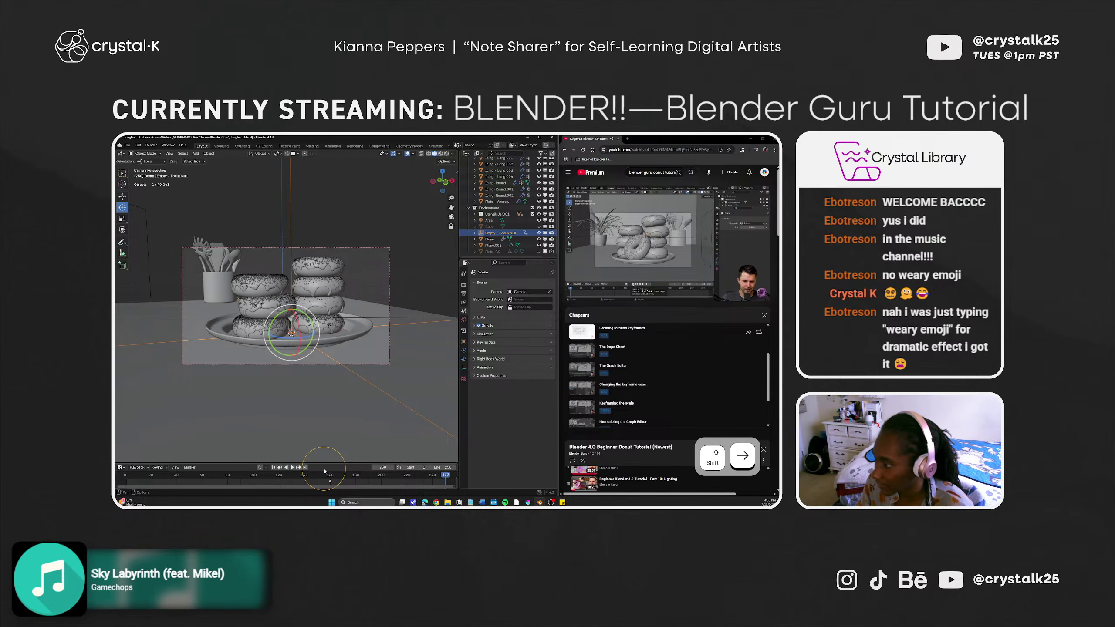
pyautogui.hotkey('shift', 'Left')
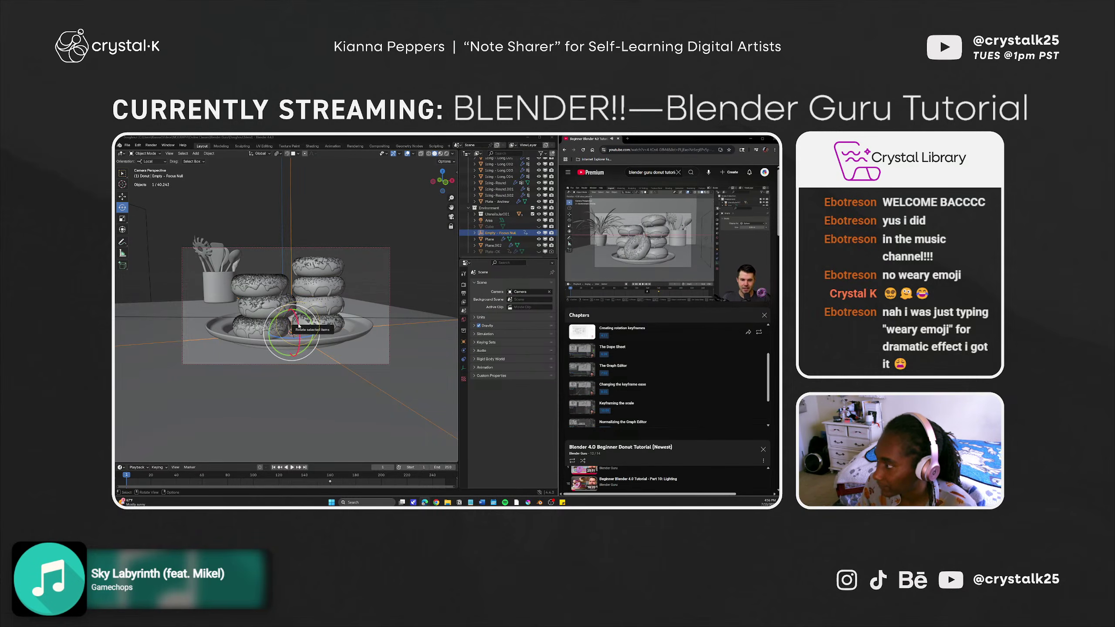
# Try the Global orientation for the Rotate tool and settle on the Default orientation.
pyautogui.click(150, 161)
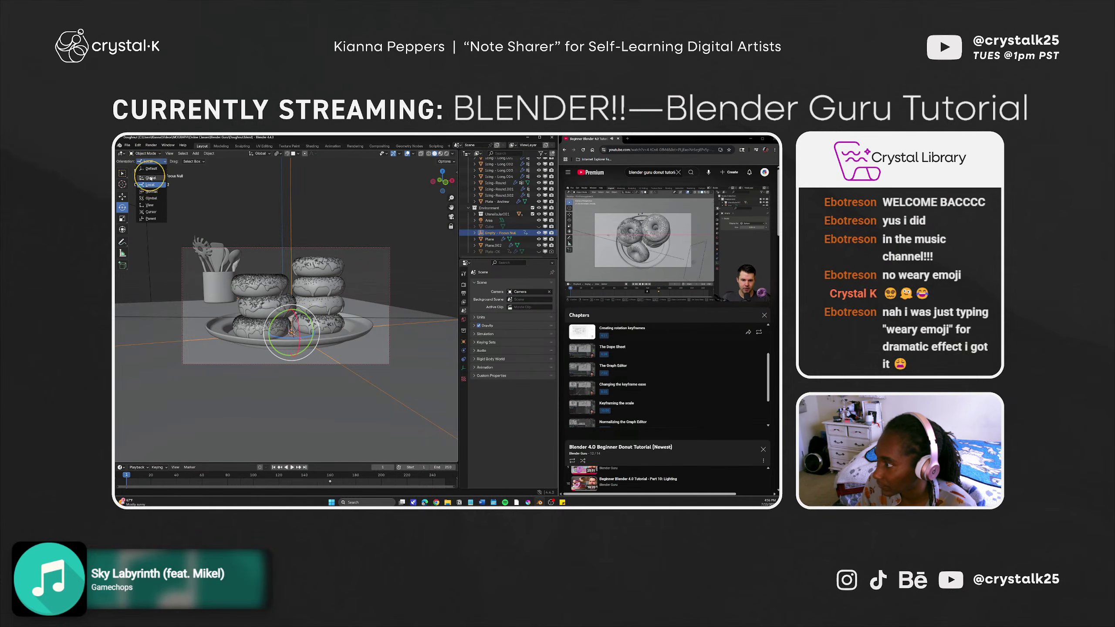
pyautogui.click(150, 178)
pyautogui.click(151, 161)
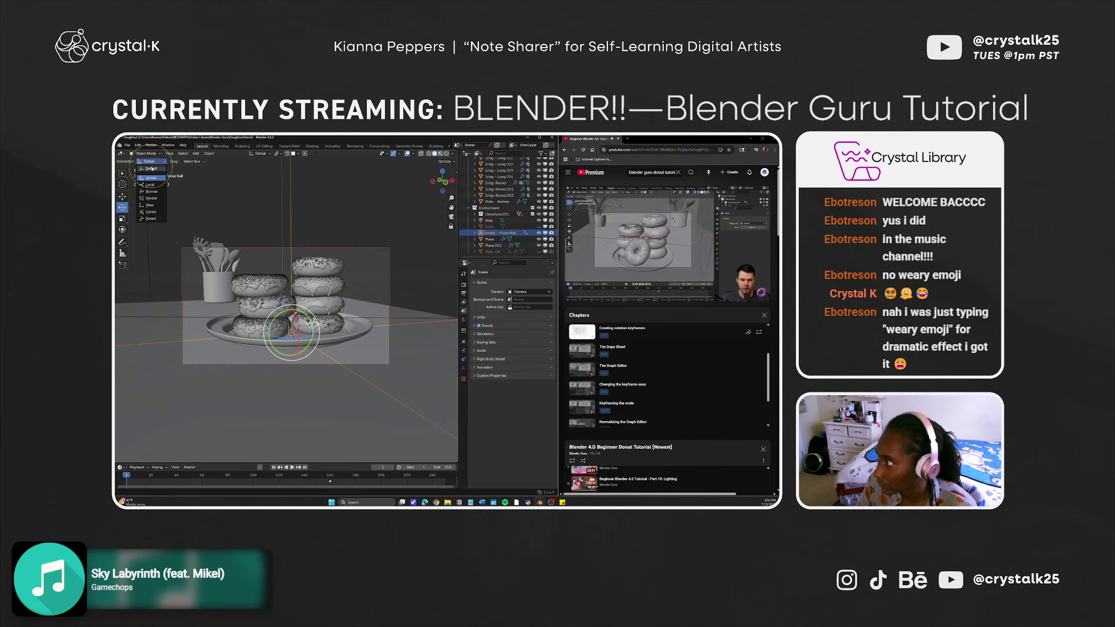
pyautogui.click(152, 169)
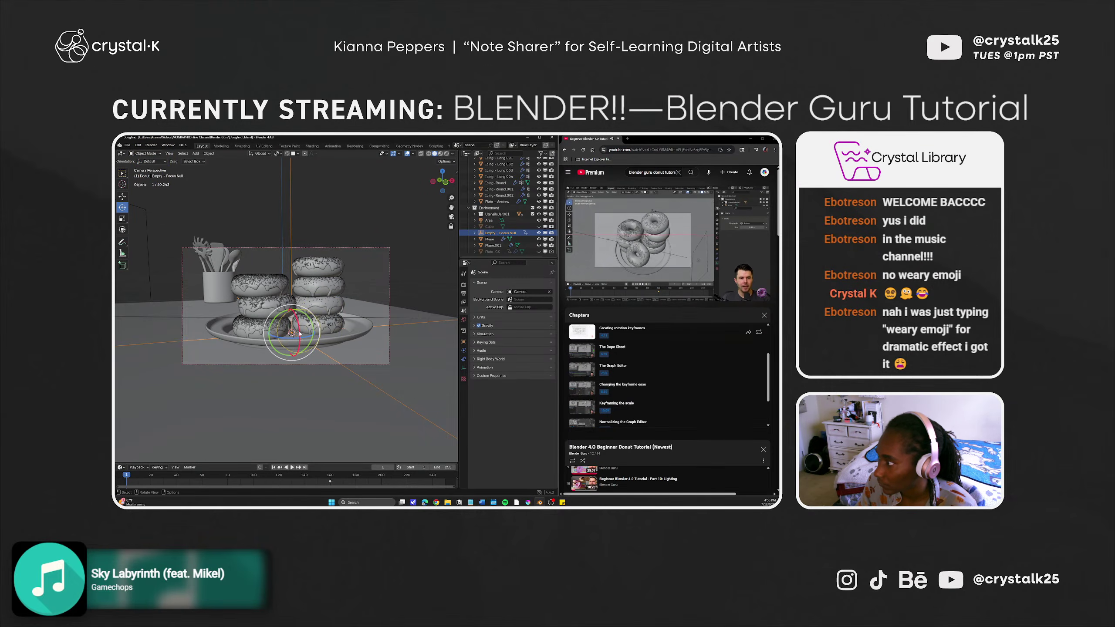
# Rotate the Focus Null empty until the camera looks straight down on the donuts, and keyframe it at frame 1.
pyautogui.moveTo(300, 333); pyautogui.dragTo(300, 303)
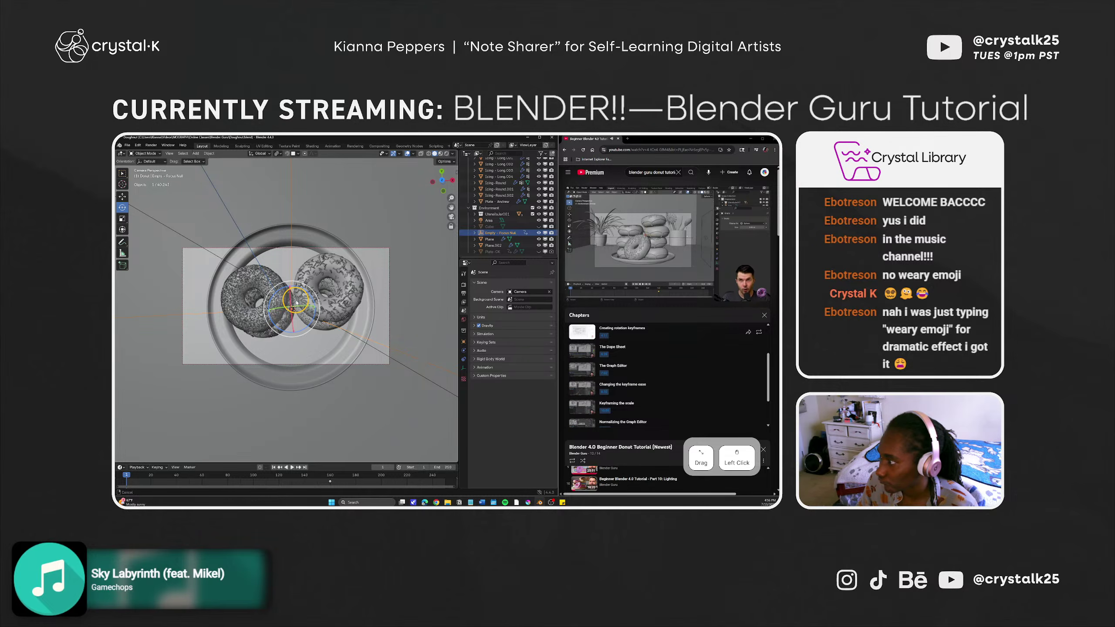
pyautogui.moveTo(297, 303); pyautogui.dragTo(293, 316)
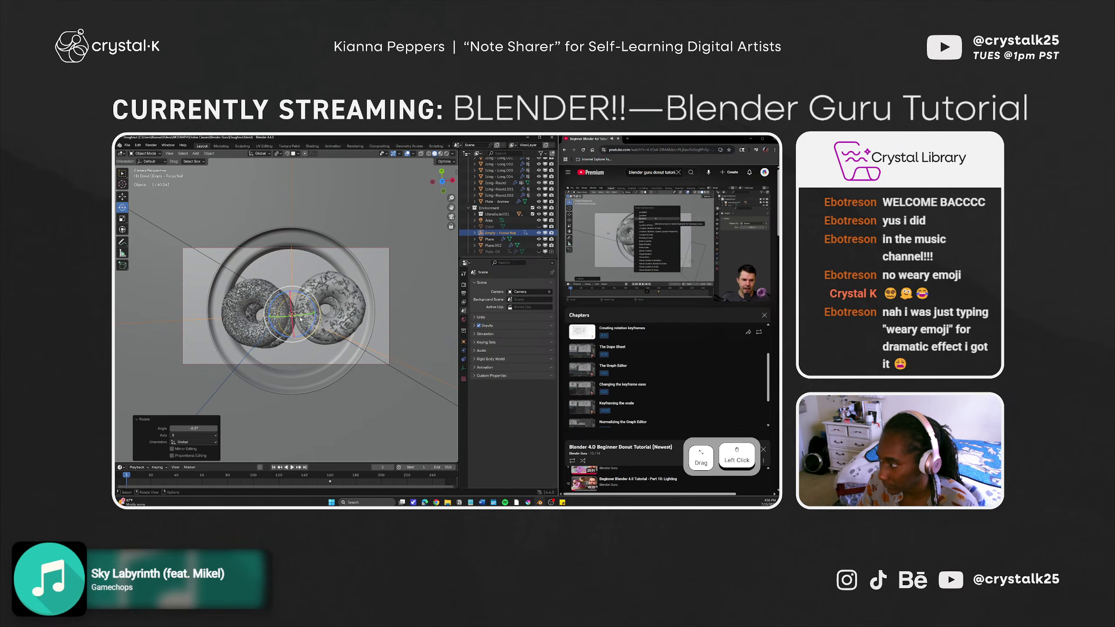
pyautogui.press('i')
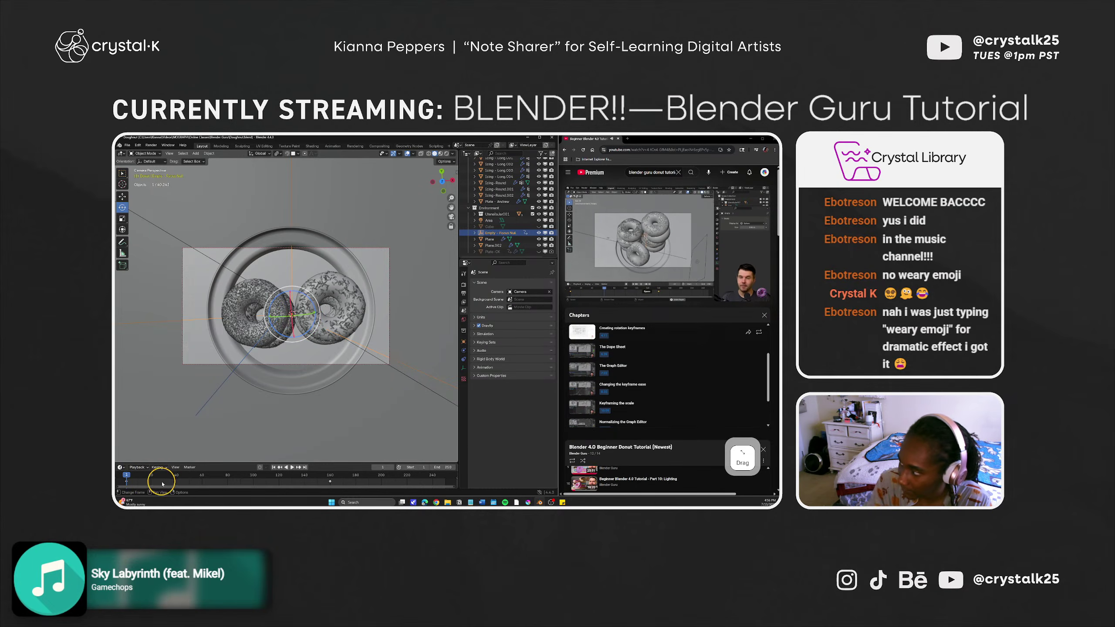
# Play the animation to preview the camera move, and return the playhead to frame 160.
pyautogui.press('space')
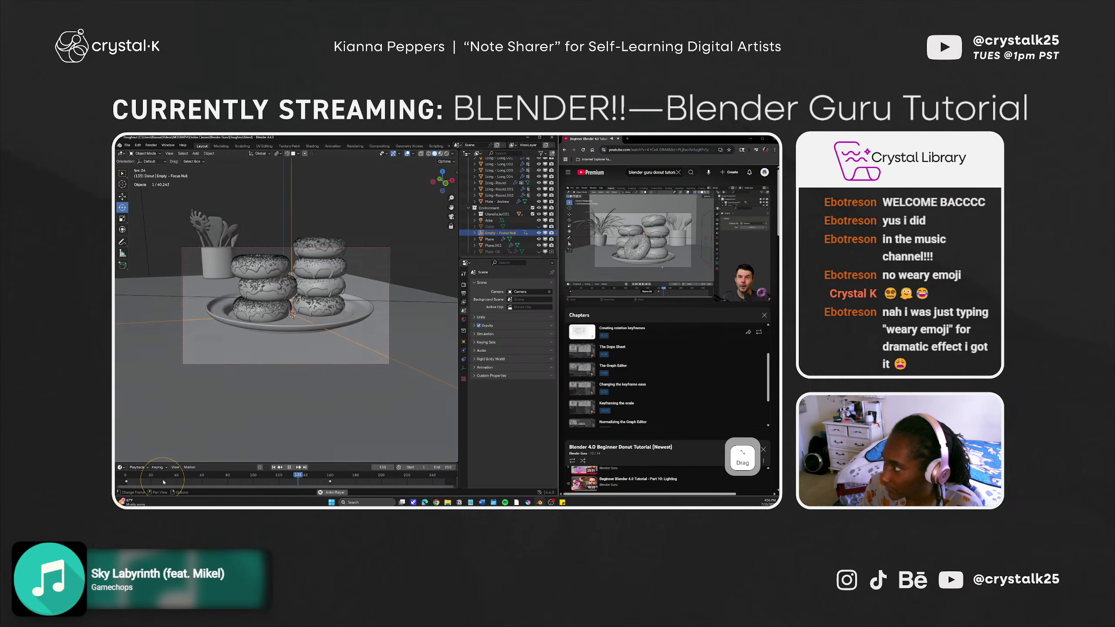
pyautogui.press('space')
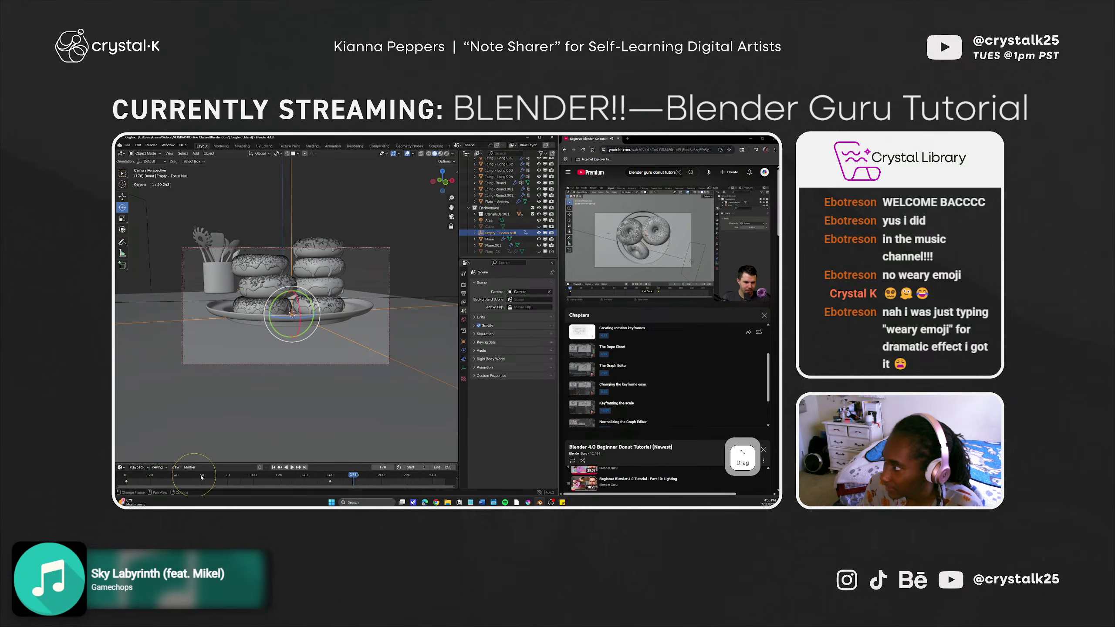
pyautogui.moveTo(351, 479); pyautogui.dragTo(327, 476)
pyautogui.keyDown('shift'); pyautogui.click(328, 476); pyautogui.keyUp('shift')
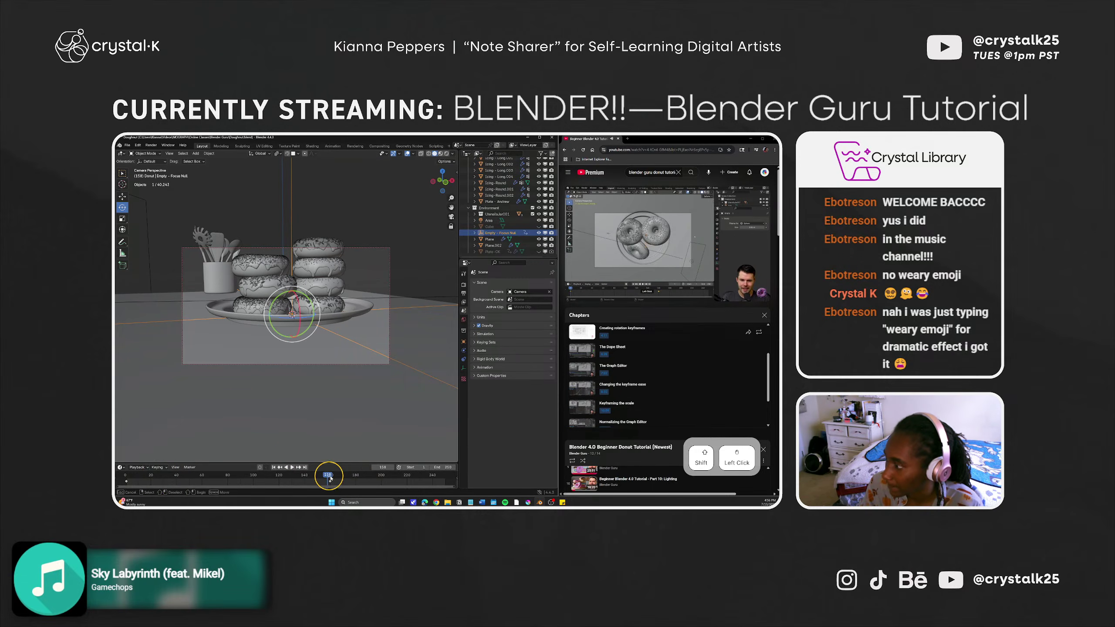
pyautogui.keyDown('shift'); pyautogui.click(330, 475); pyautogui.keyUp('shift')
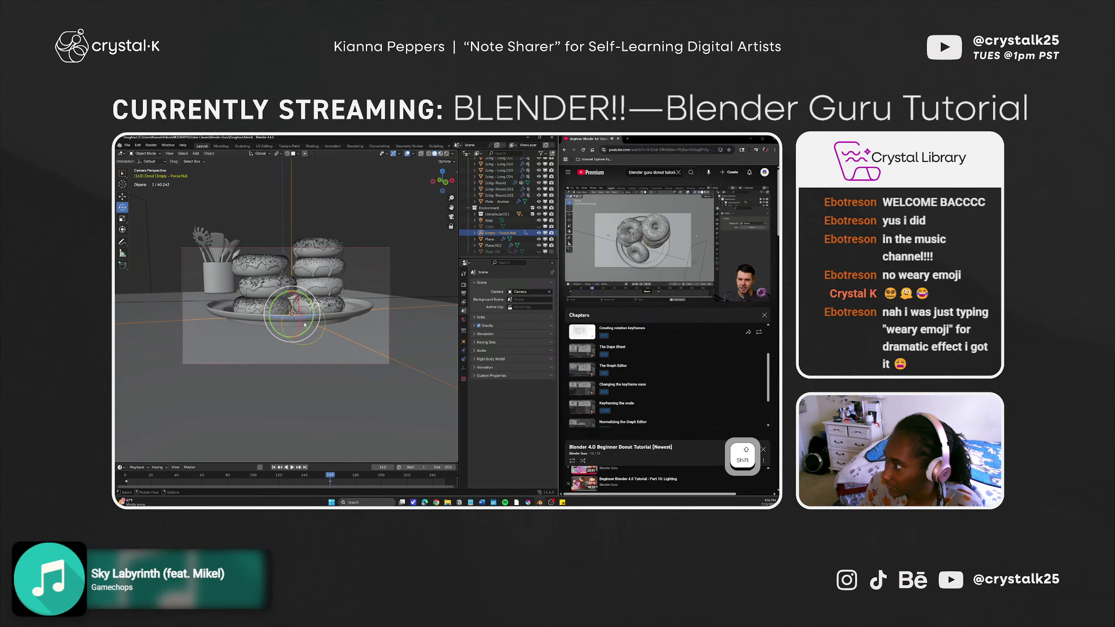
# Reframe the camera at frame 160 so the donuts sit slightly lower in the frame, and move the playhead to frame 0.
pyautogui.keyDown('shift'); pyautogui.moveTo(300, 315); pyautogui.dragTo(333, 330); pyautogui.keyUp('shift')
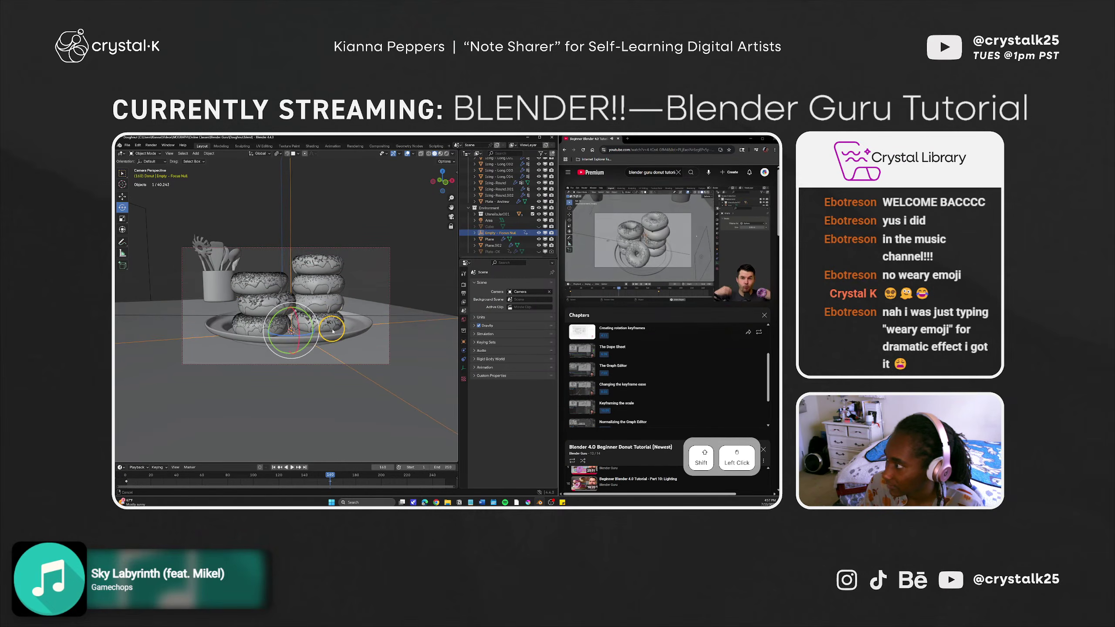
pyautogui.keyDown('shift'); pyautogui.moveTo(332, 331); pyautogui.dragTo(332, 332, button='middle'); pyautogui.keyUp('shift')
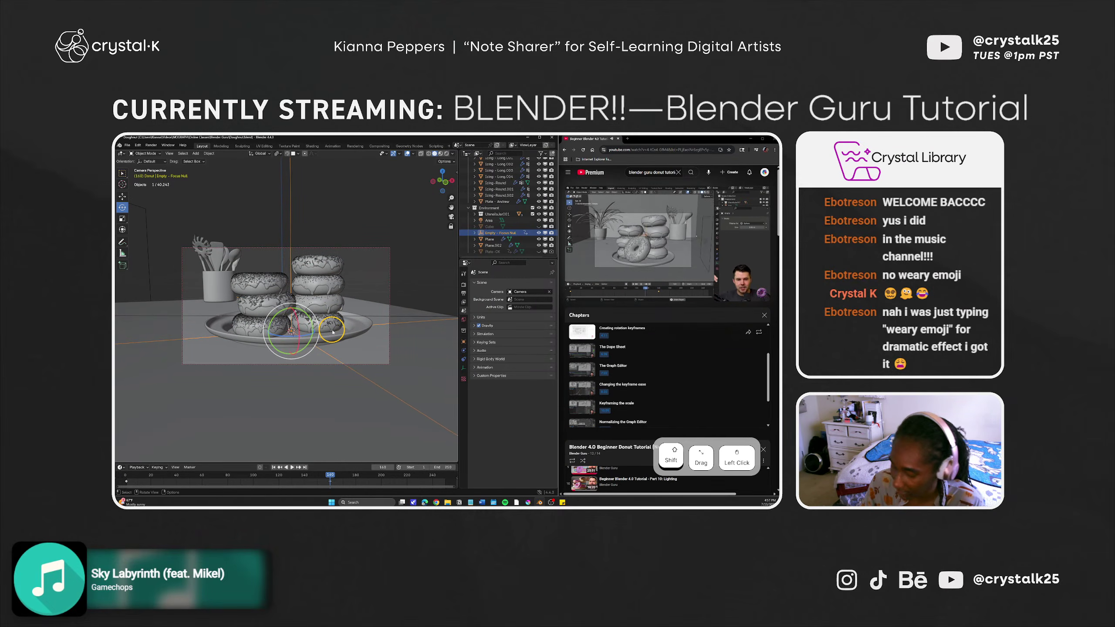
pyautogui.moveTo(331, 476); pyautogui.dragTo(125, 483)
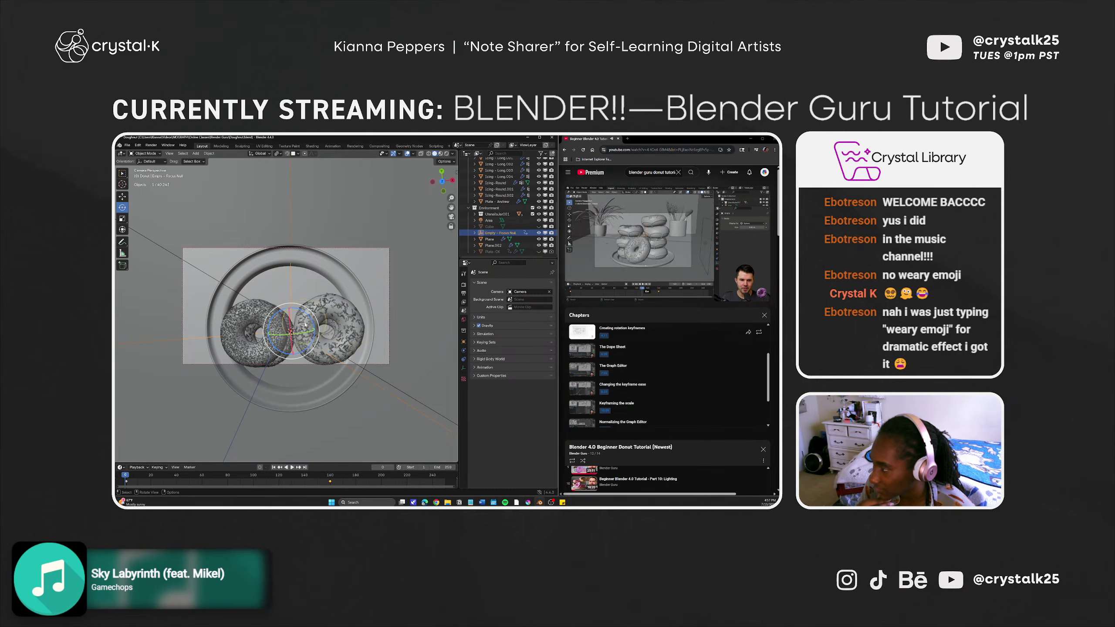
# Try tilting the Focus Null empty from the camera view, and move the playhead to frame 1.
pyautogui.moveTo(290, 318); pyautogui.dragTo(289, 343)
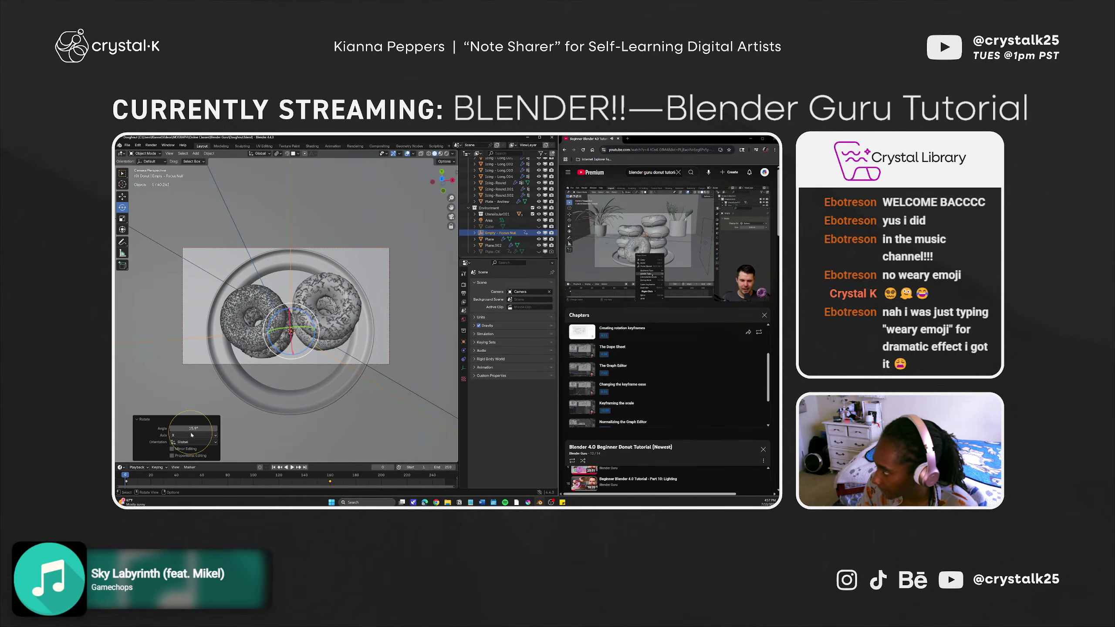
pyautogui.click(127, 478)
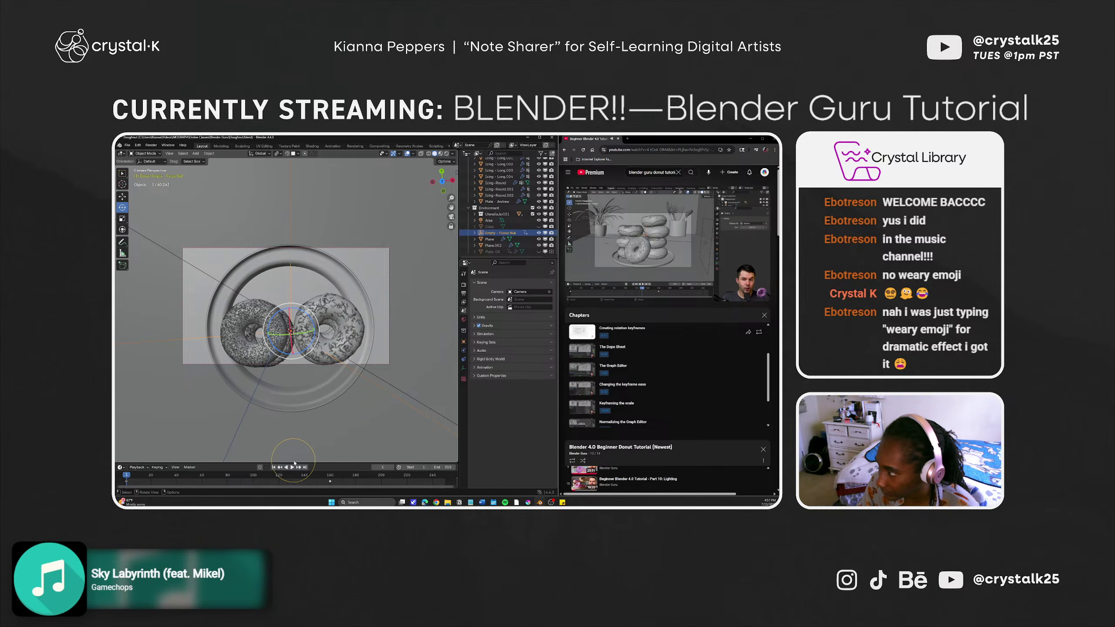
# Switch to the Animation workspace and play the camera move with the donut table framed in the perspective view.
pyautogui.click(335, 146)
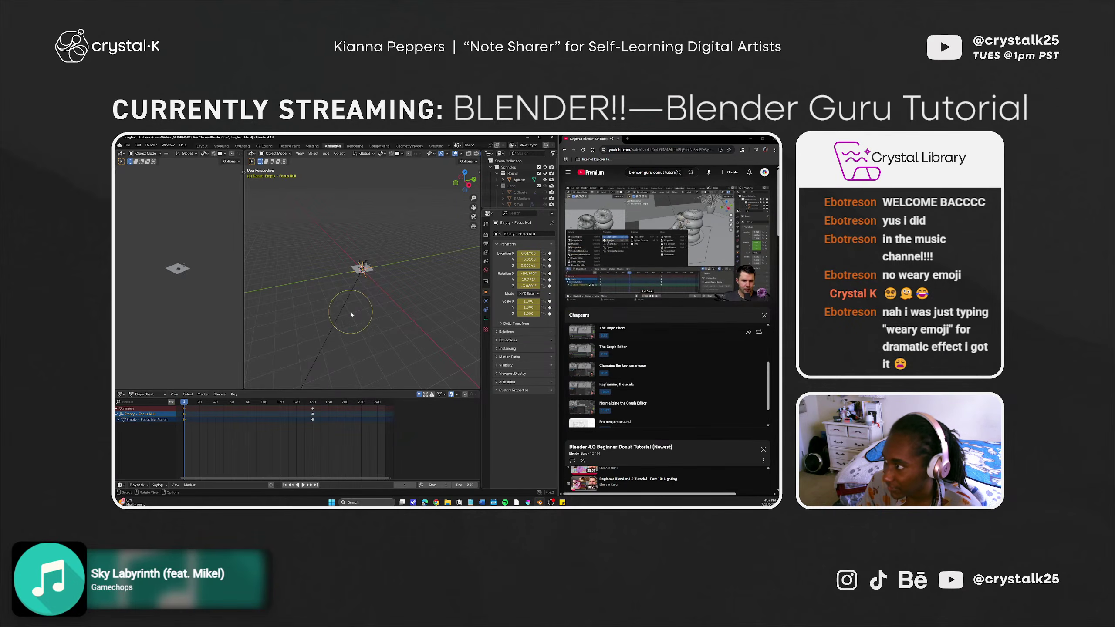
pyautogui.scroll(13, 374, 266)
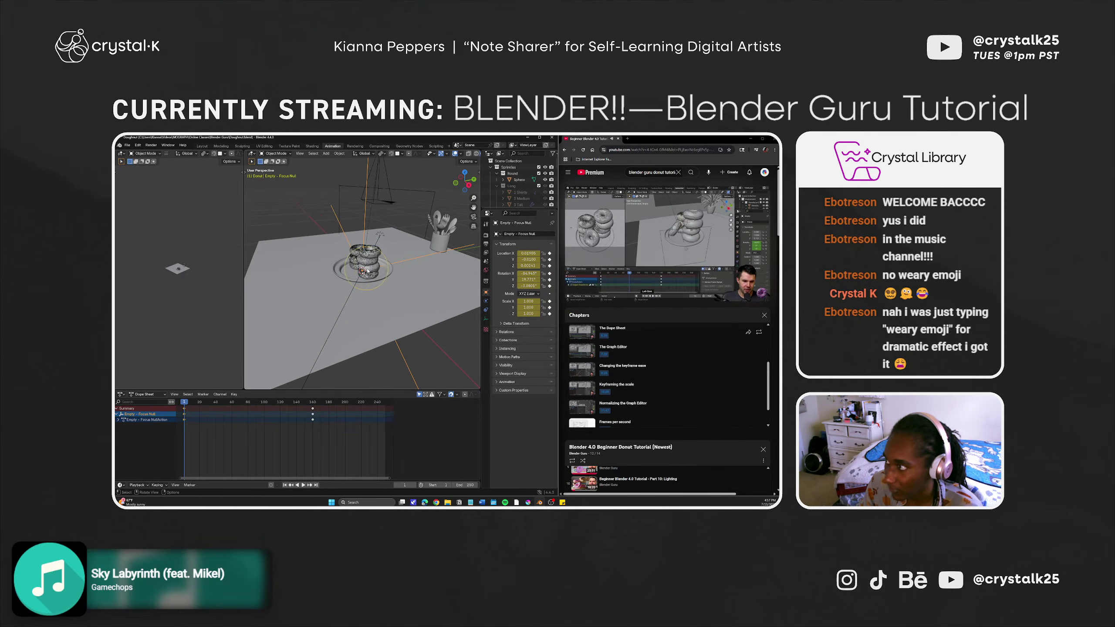
pyautogui.keyDown('shift'); pyautogui.moveTo(371, 268); pyautogui.dragTo(364, 298, button='middle'); pyautogui.keyUp('shift')
pyautogui.press('space')
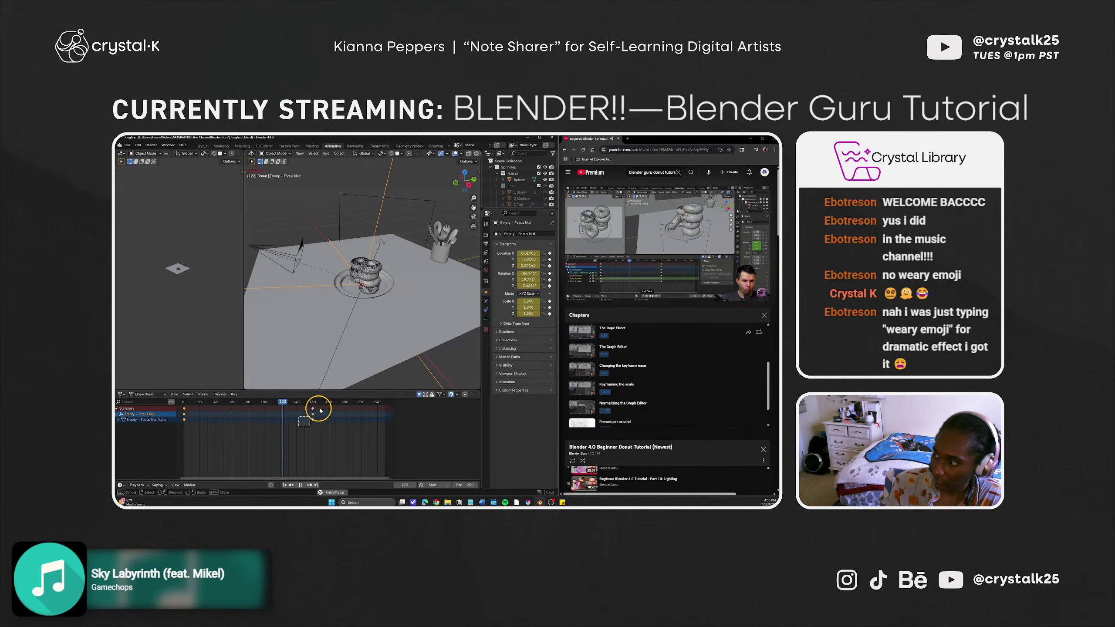
# Inspect the Focus Null's action channels in the Dope Sheet during playback, and return the playhead to frame 0.
pyautogui.click(118, 420)
pyautogui.click(121, 425)
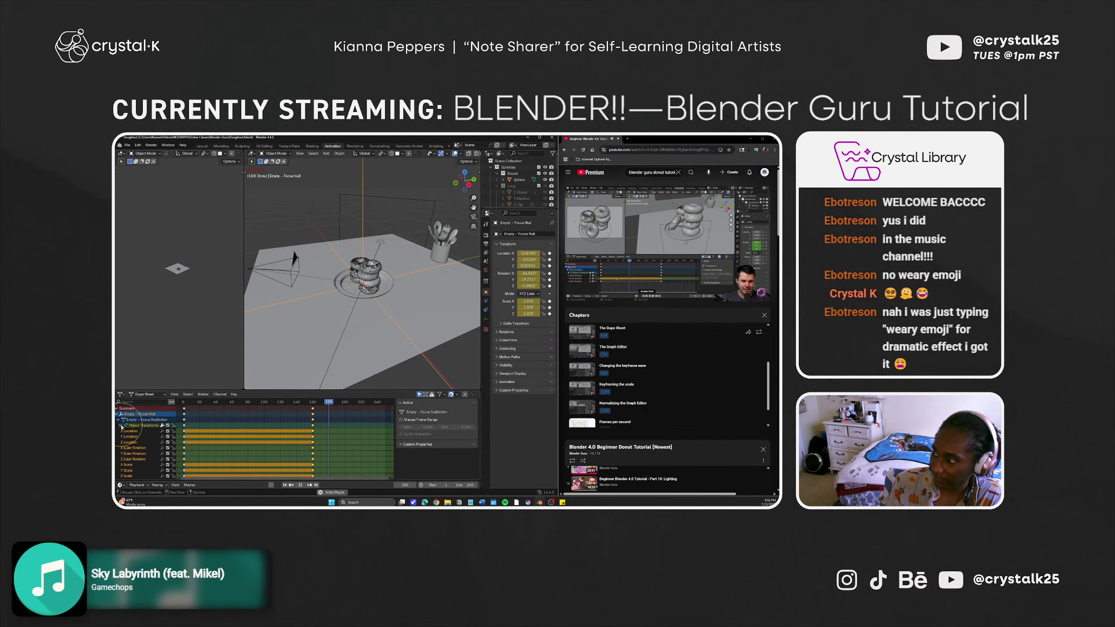
pyautogui.click(121, 426)
pyautogui.click(118, 420)
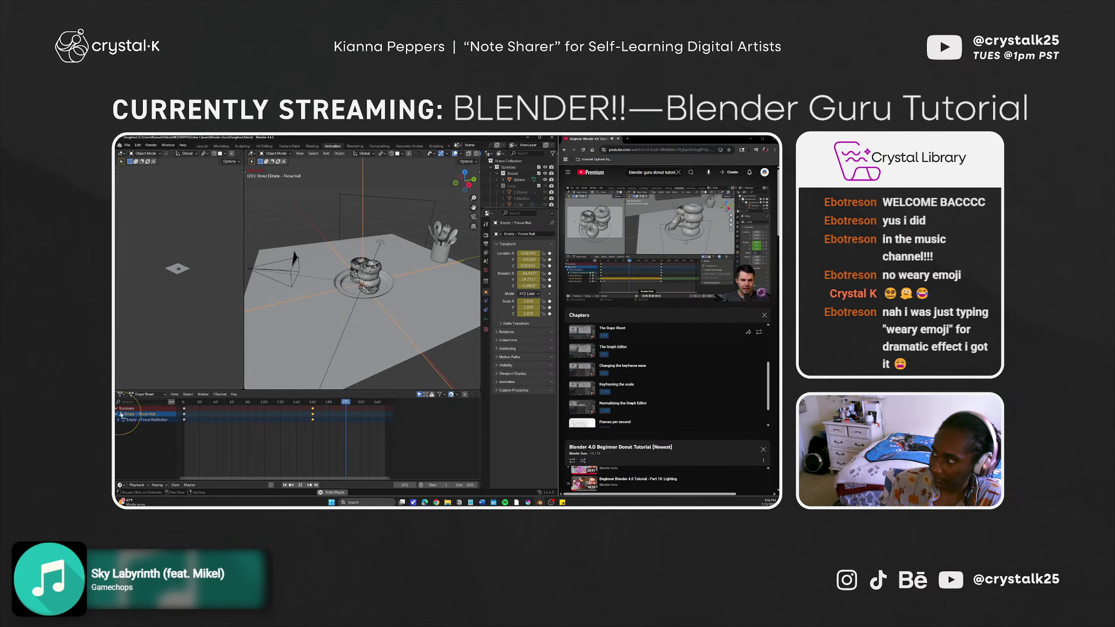
pyautogui.click(147, 394)
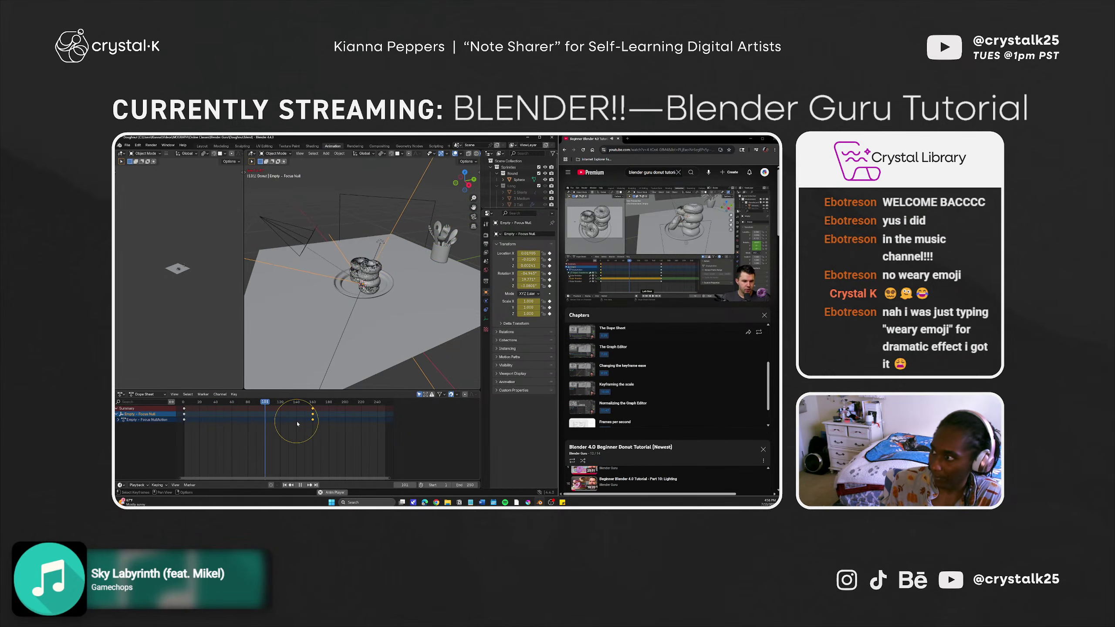
pyautogui.moveTo(271, 404); pyautogui.dragTo(183, 404)
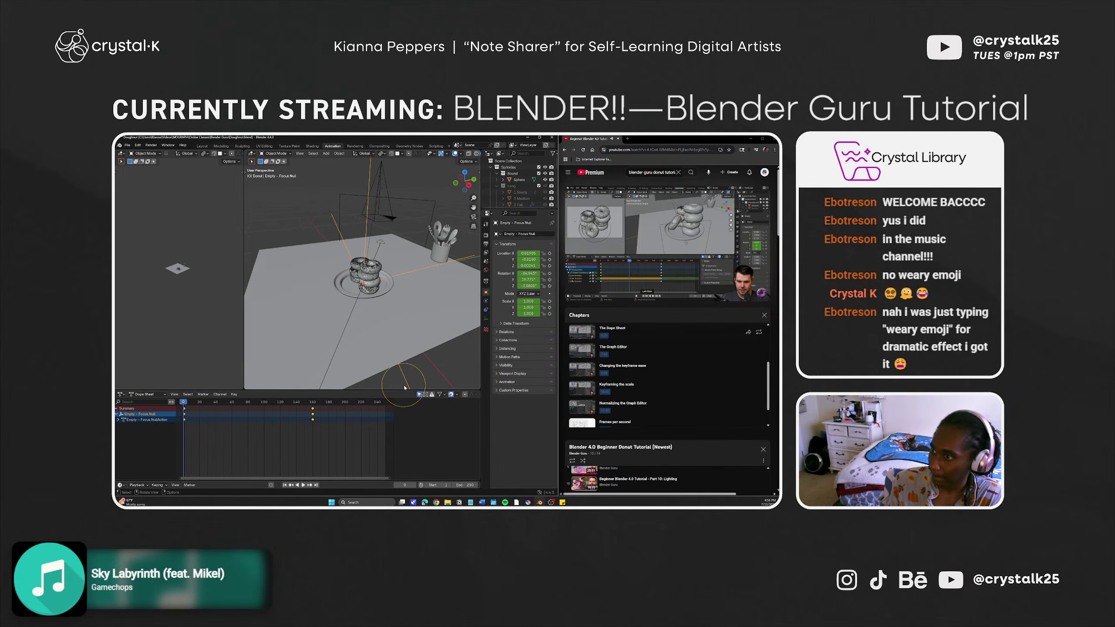
# Expand the Focus Null action's Object Transforms channels in the Dope Sheet and pause the tutorial video.
pyautogui.click(117, 415)
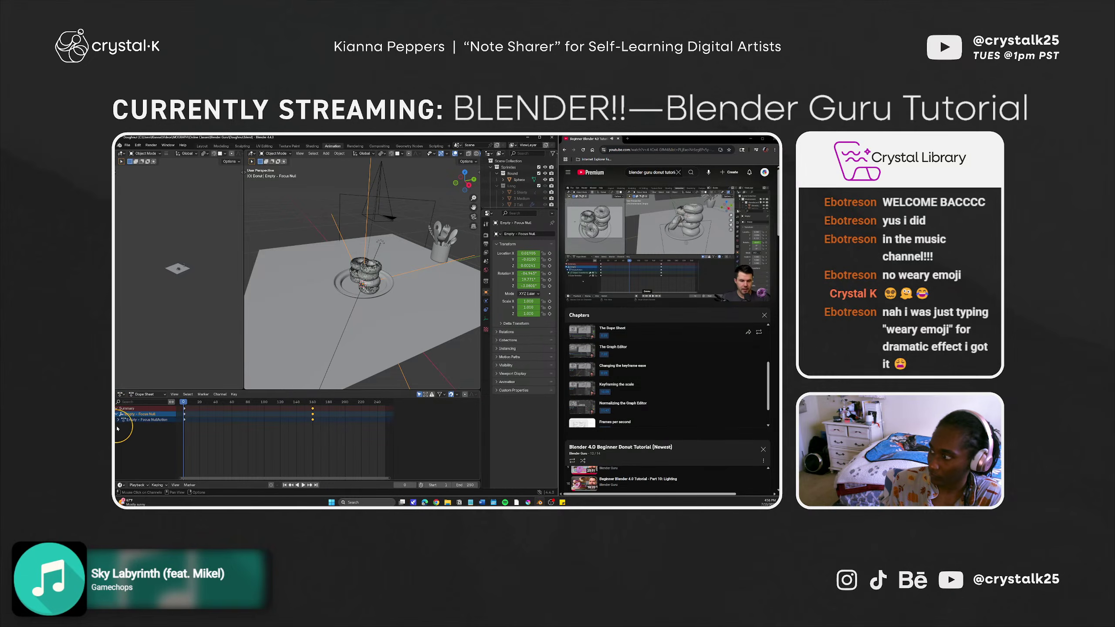
pyautogui.click(118, 420)
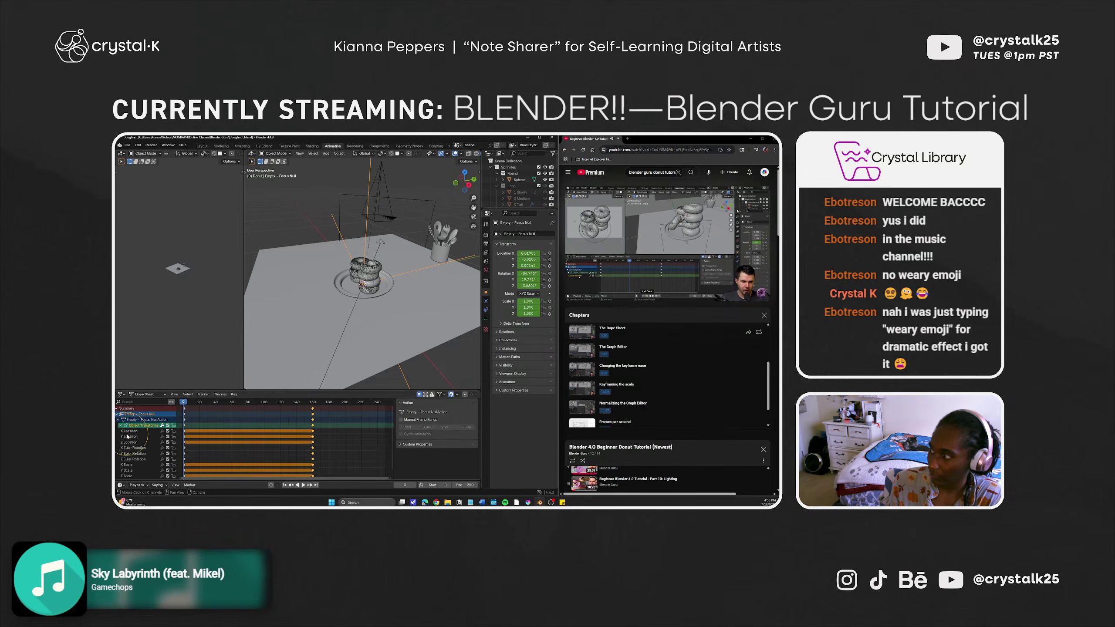
pyautogui.click(119, 426)
pyautogui.click(650, 233)
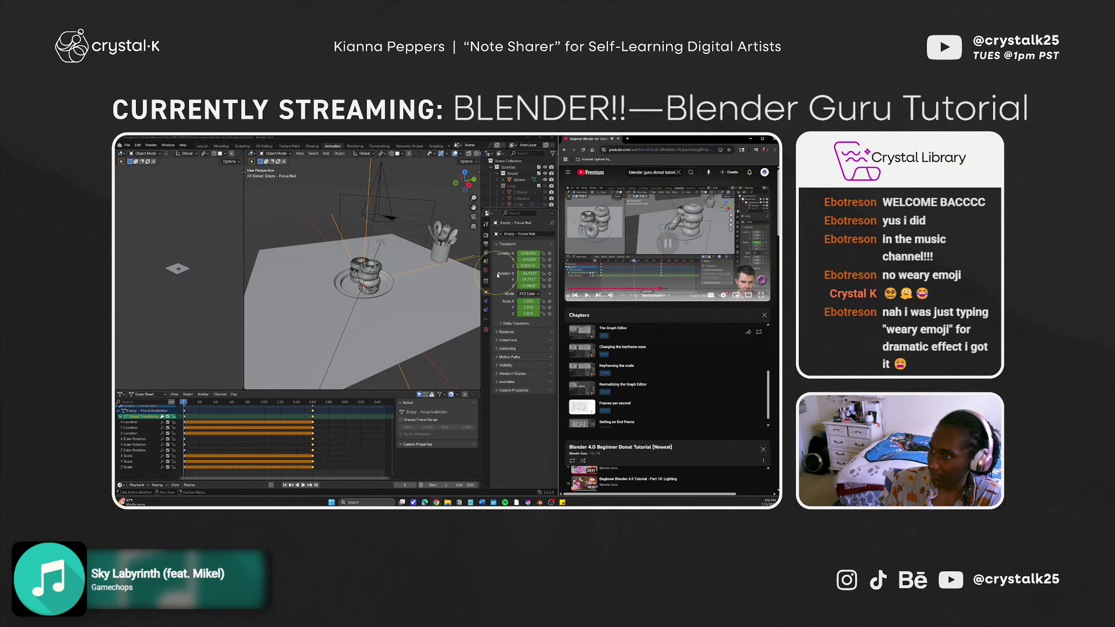
# Select the camera and one donut's icing to check their transform properties for keyframes.
pyautogui.click(389, 196)
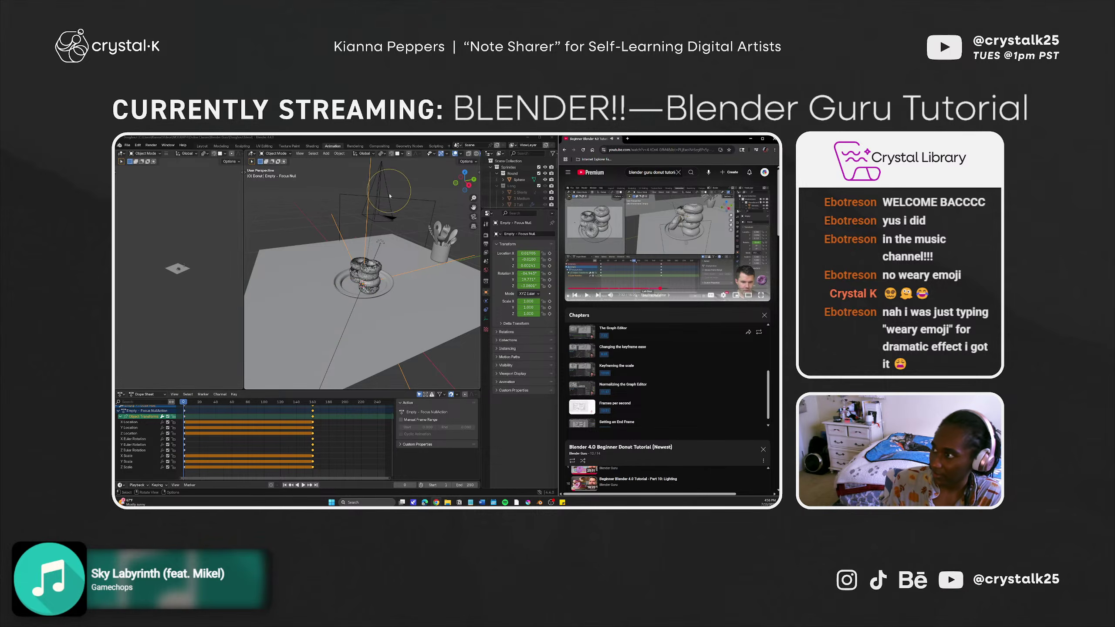
pyautogui.click(390, 217)
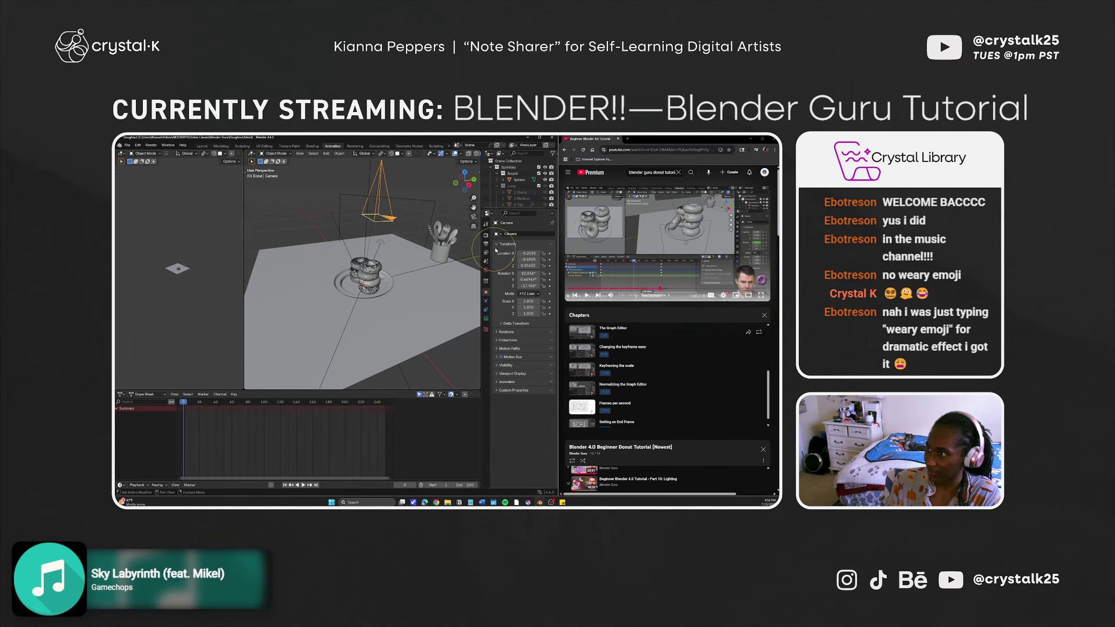
pyautogui.click(361, 284)
# Locate the Focus Null empty in the Environment collection and reselect it.
pyautogui.scroll(-8, 518, 193)
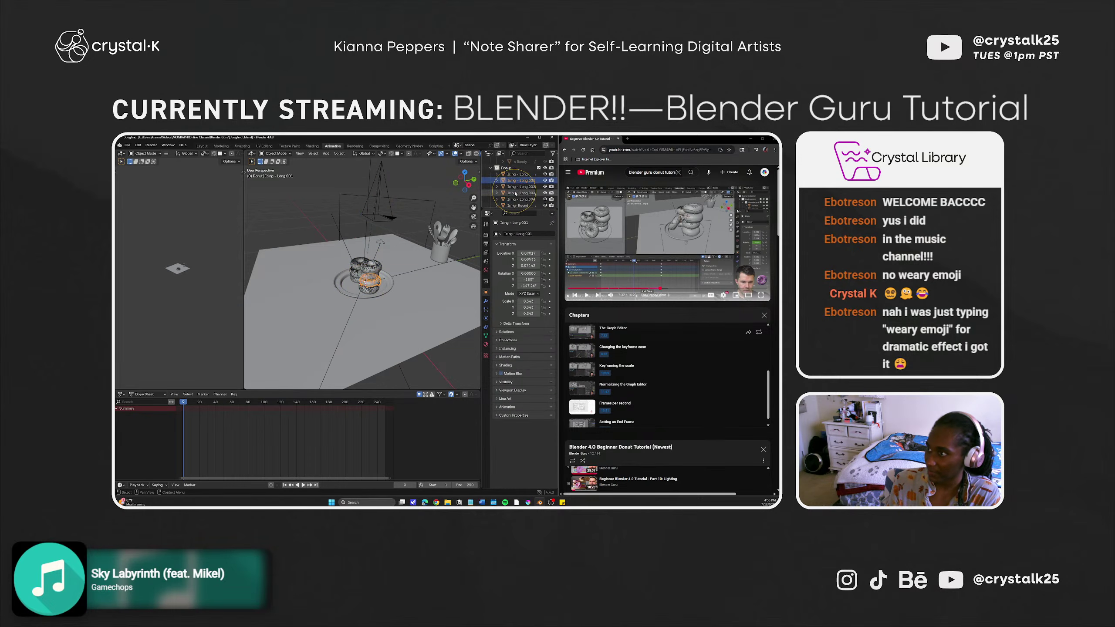
pyautogui.scroll(8, 517, 194)
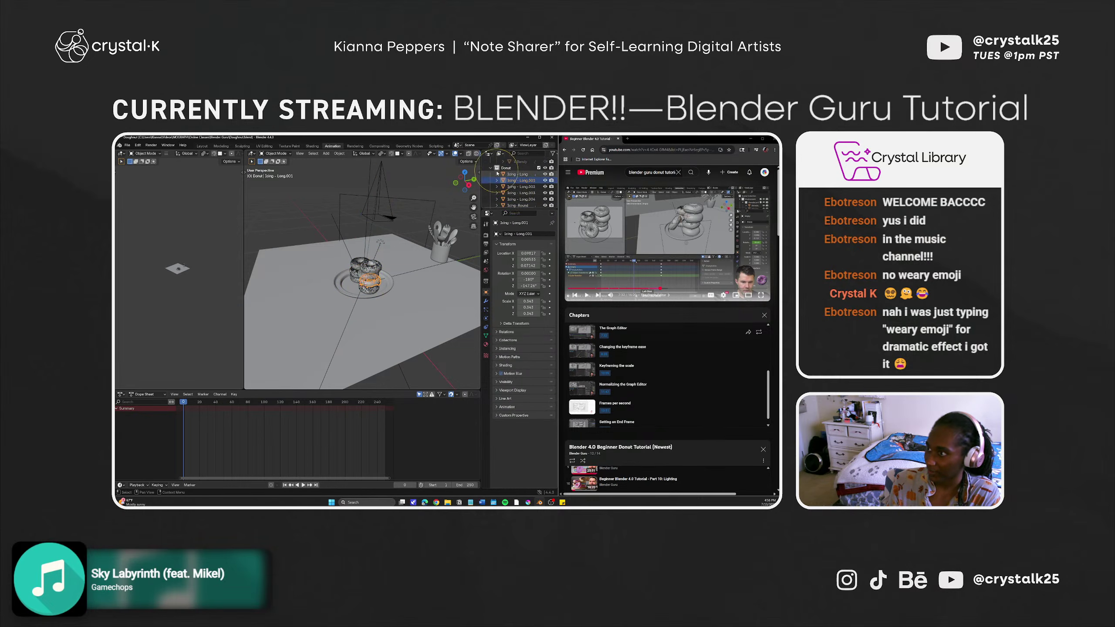
pyautogui.scroll(-8, 496, 180)
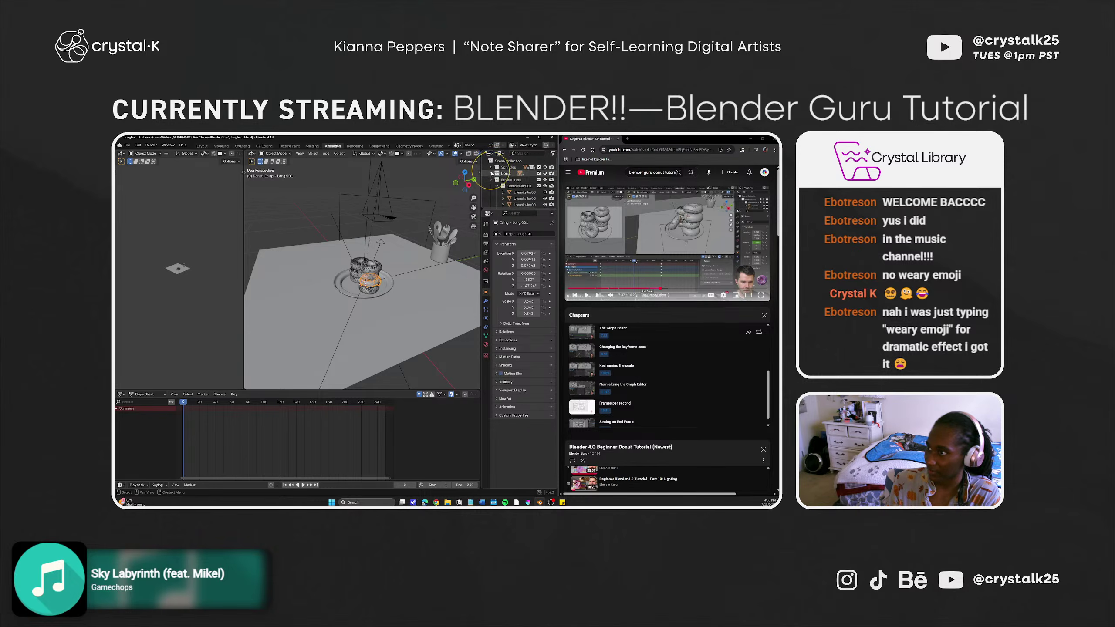
pyautogui.scroll(-2, 497, 183)
pyautogui.scroll(3, 496, 183)
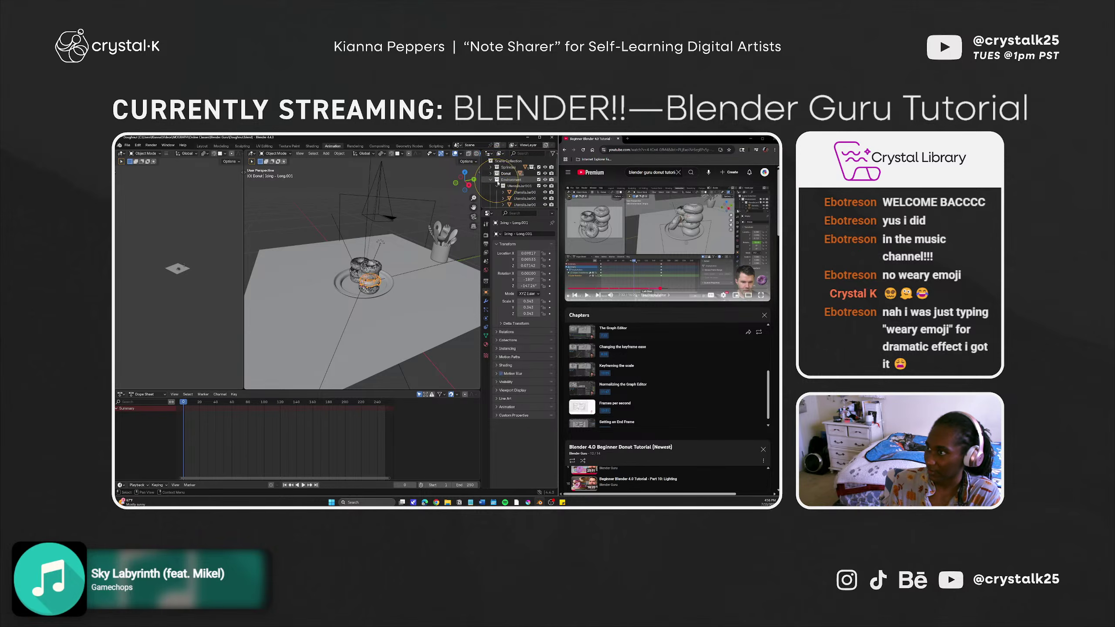
pyautogui.click(497, 181)
pyautogui.scroll(-1, 499, 188)
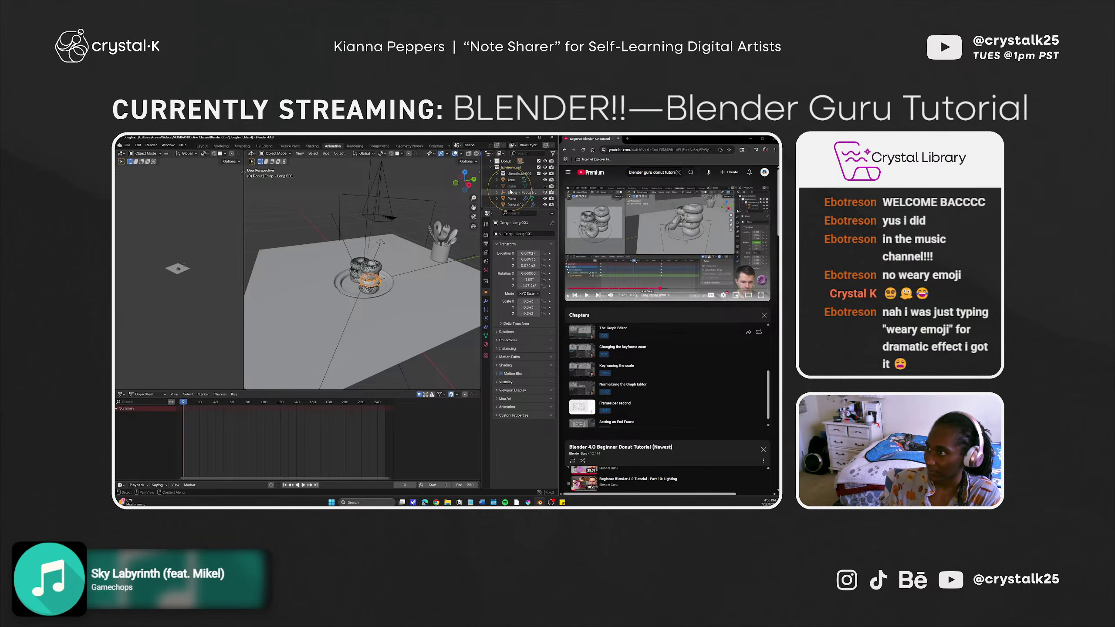
pyautogui.click(511, 192)
# Try changing the Focus Null's Y location and its rotation values at frame 0, and undo the changes.
pyautogui.click(140, 431)
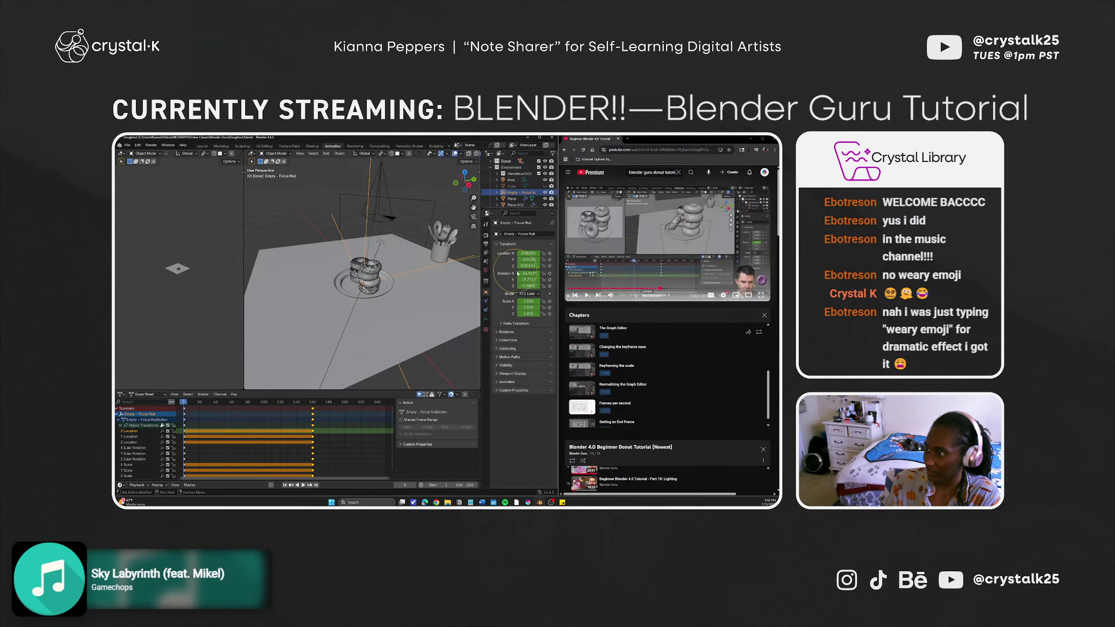
pyautogui.moveTo(523, 259); pyautogui.dragTo(176, 257)
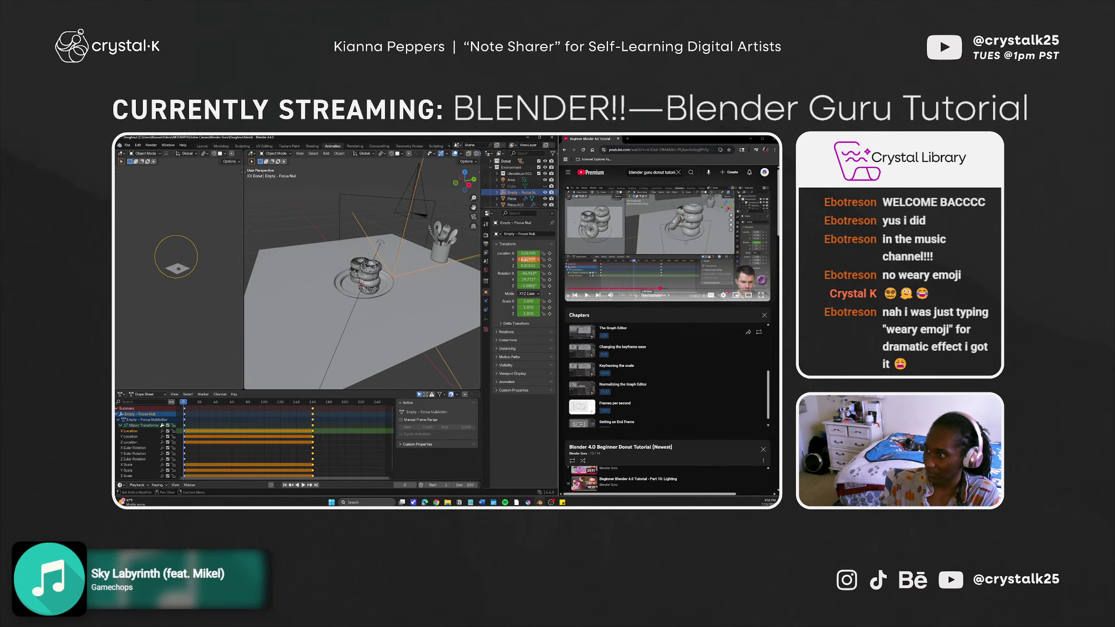
pyautogui.hotkey('ctrl', 'z')
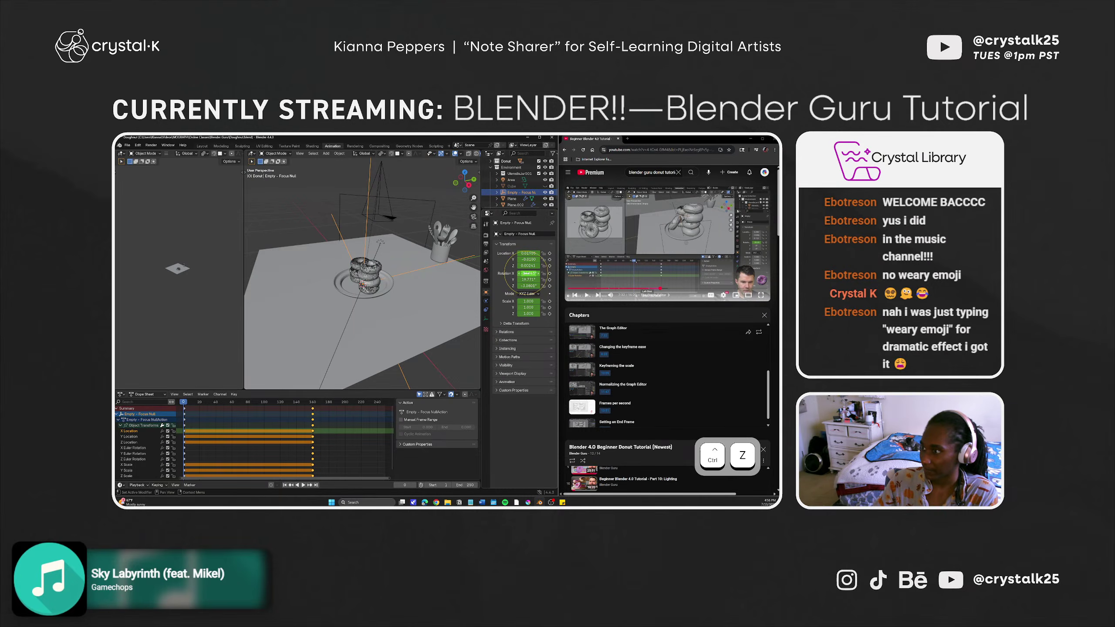
pyautogui.click(176, 272)
pyautogui.moveTo(176, 273); pyautogui.dragTo(177, 273)
pyautogui.hotkey('ctrl', 'z')
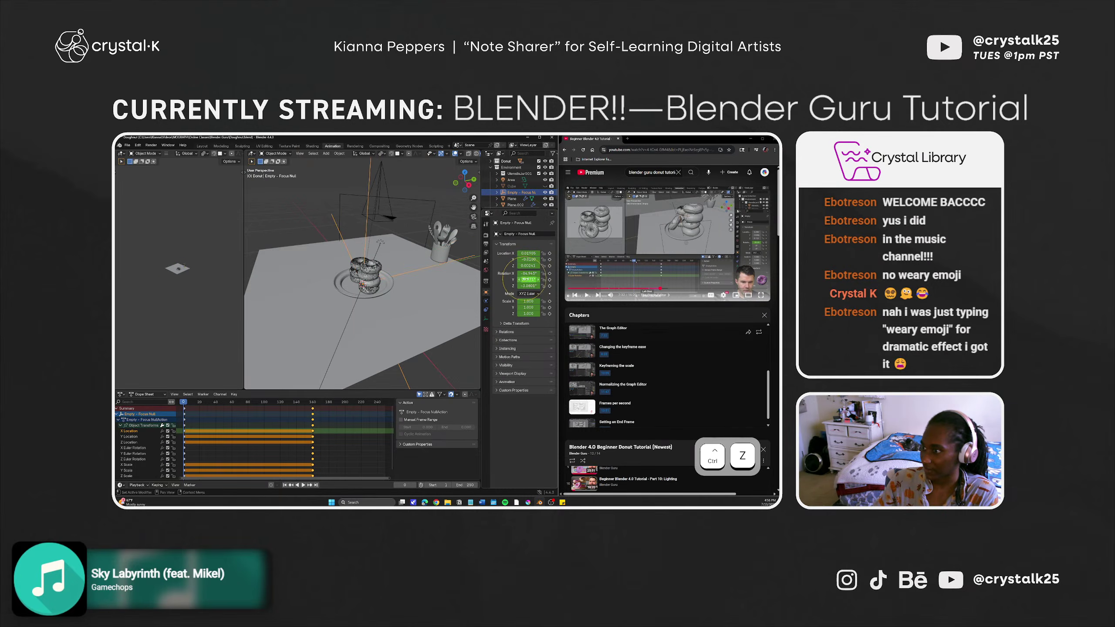
pyautogui.moveTo(527, 279); pyautogui.dragTo(177, 284)
pyautogui.hotkey('ctrl', 'z')
pyautogui.hotkey('ctrl', 'z')
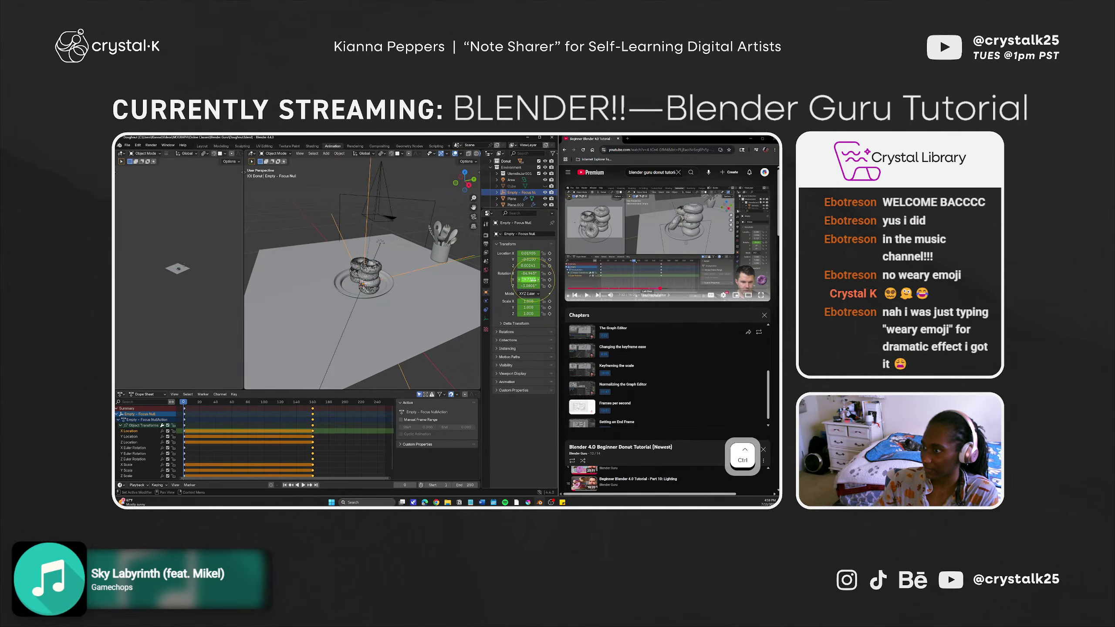
# Deselect all keyframes and delete the Y Location channel from the Focus Null's action.
pyautogui.click(240, 433)
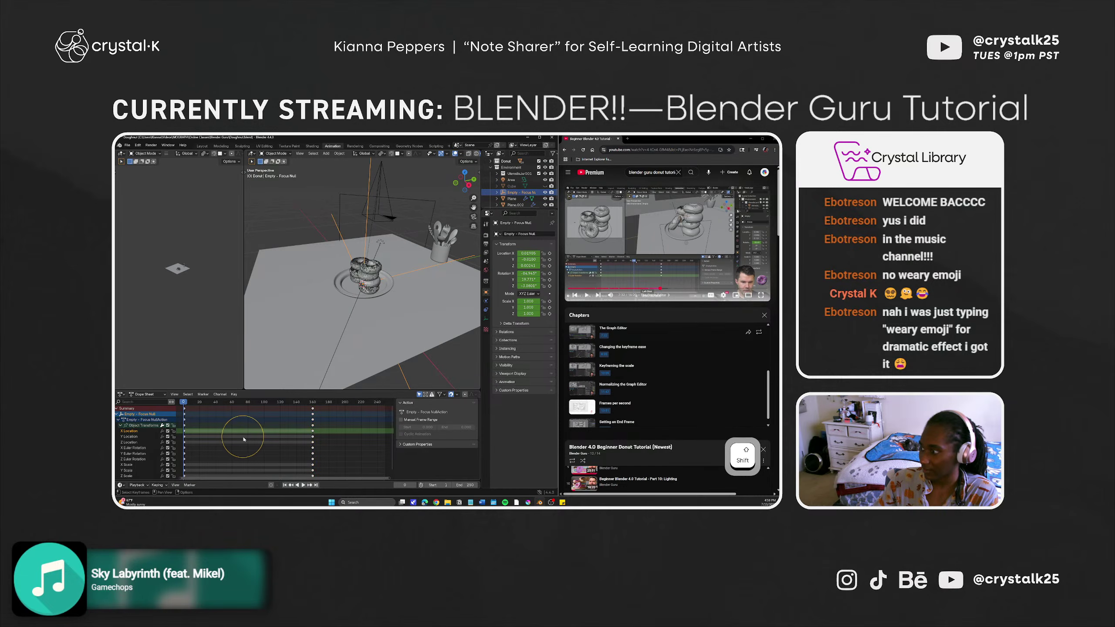
pyautogui.keyDown('shift'); pyautogui.click(241, 439); pyautogui.keyUp('shift')
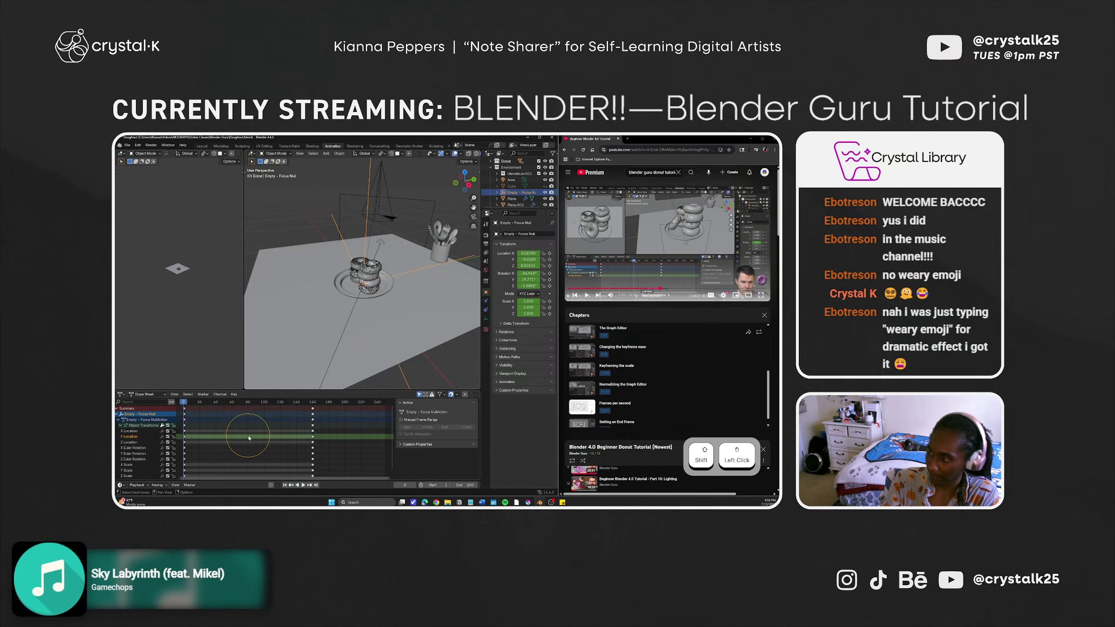
pyautogui.press('x')
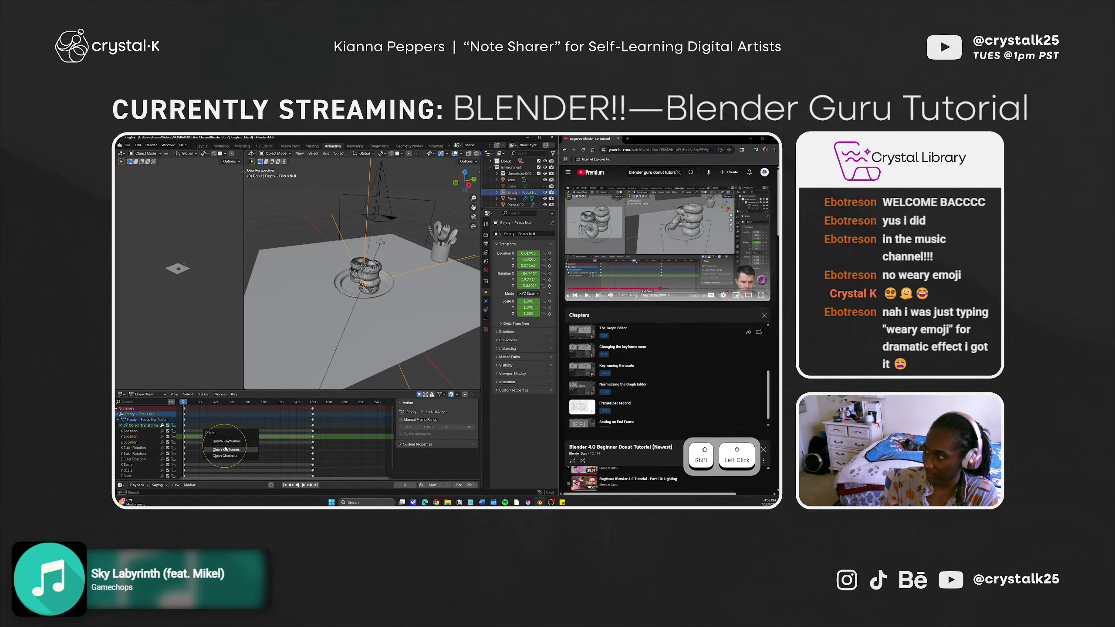
pyautogui.click(231, 442)
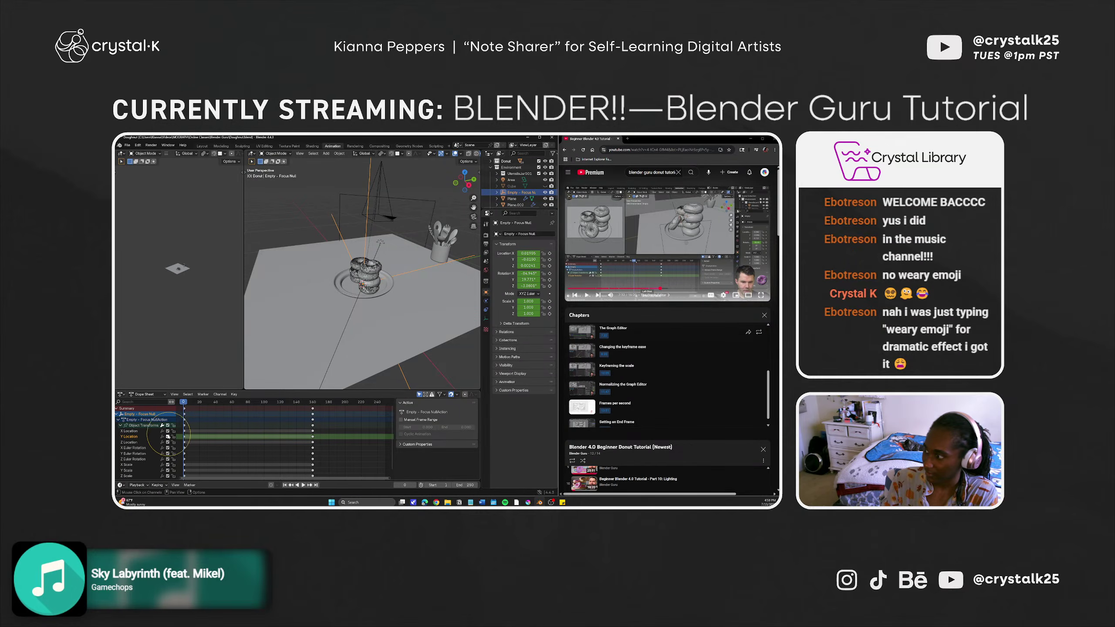
pyautogui.press('x')
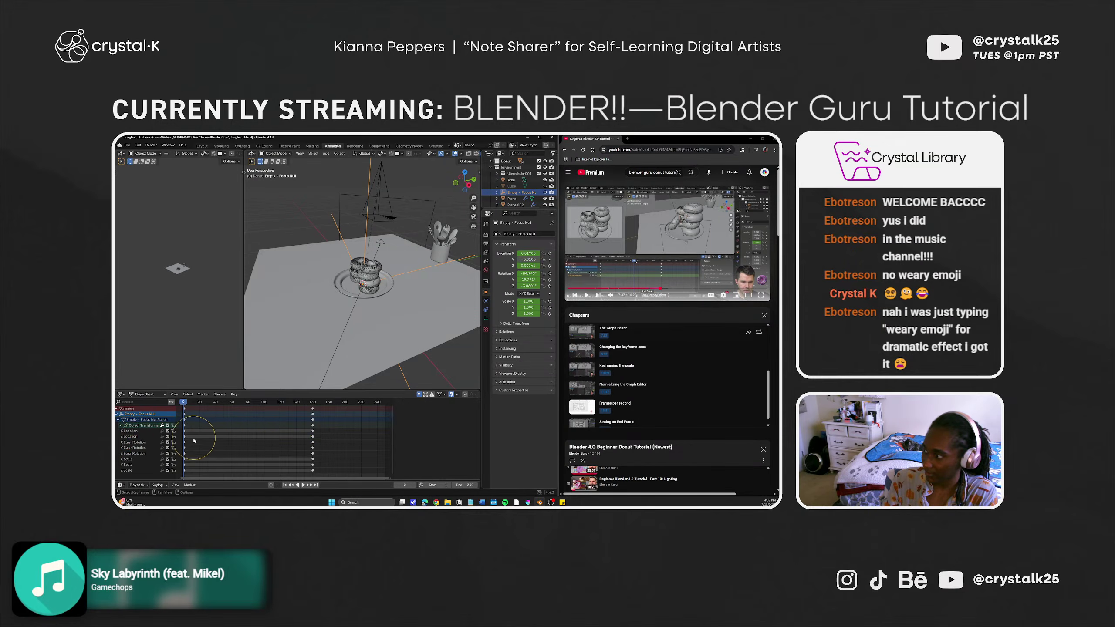
# Delete the Z Location channel and the X, Y and Z Scale channels from the Focus Null's action.
pyautogui.click(135, 443)
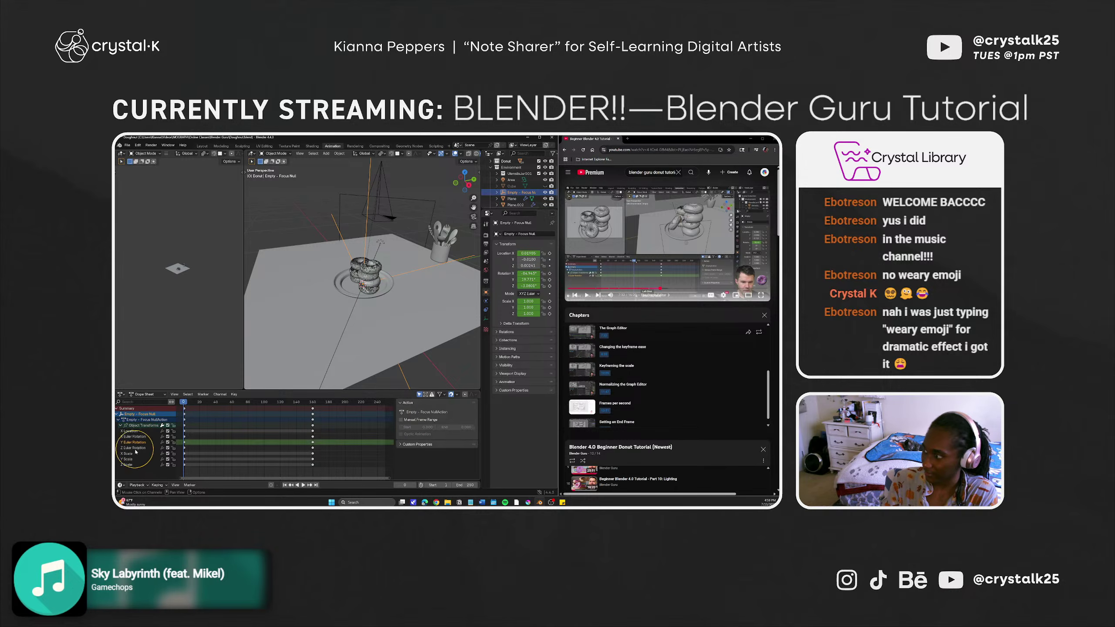
pyautogui.click(133, 454)
pyautogui.press('x')
pyautogui.click(133, 455)
pyautogui.press('x')
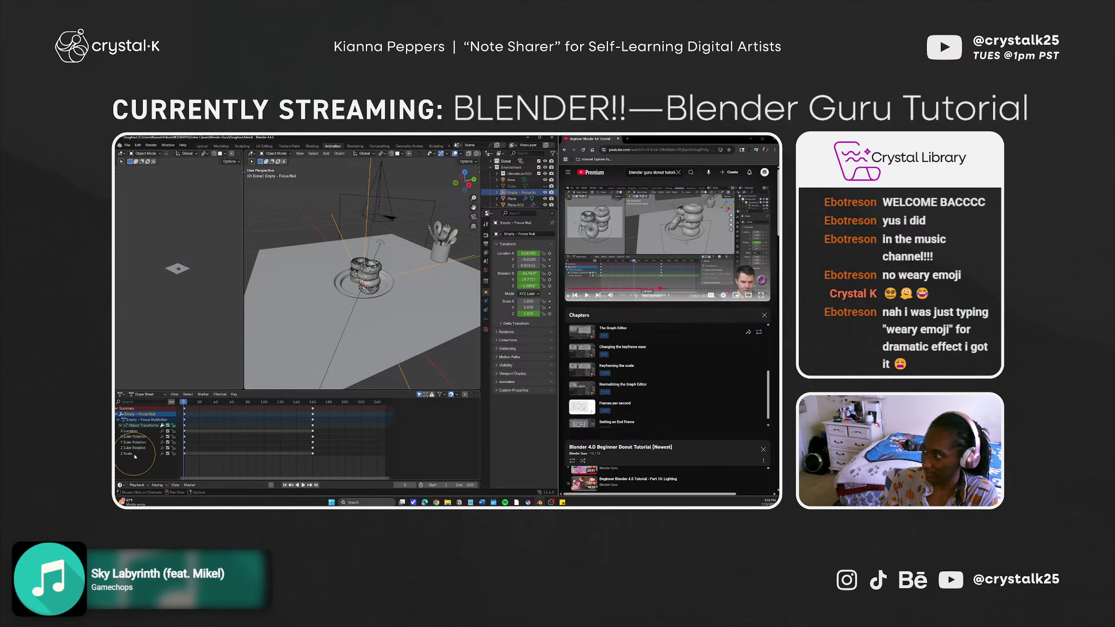
pyautogui.click(134, 453)
pyautogui.press('x')
# Delete the Z, Y and X Euler Rotation channels from the Focus Null's action, keeping only X Location.
pyautogui.click(135, 448)
pyautogui.press('x')
pyautogui.click(135, 442)
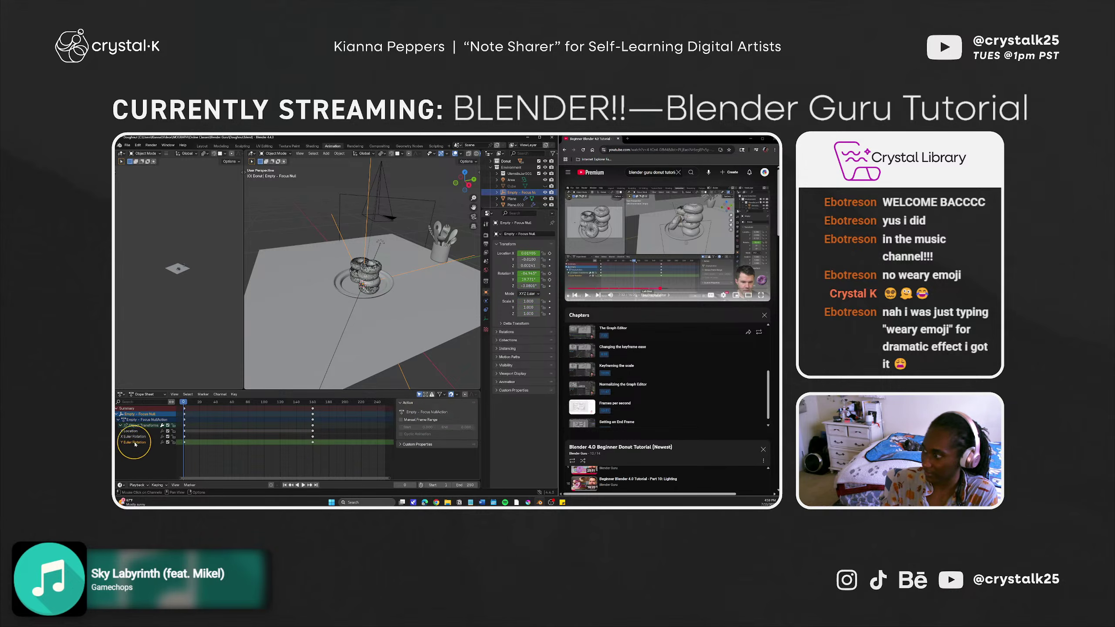
pyautogui.press('x')
pyautogui.click(135, 437)
pyautogui.press('x')
# Undo several of the rotation and scale channel deletions, and redo them.
pyautogui.hotkey('ctrl', 'shift')
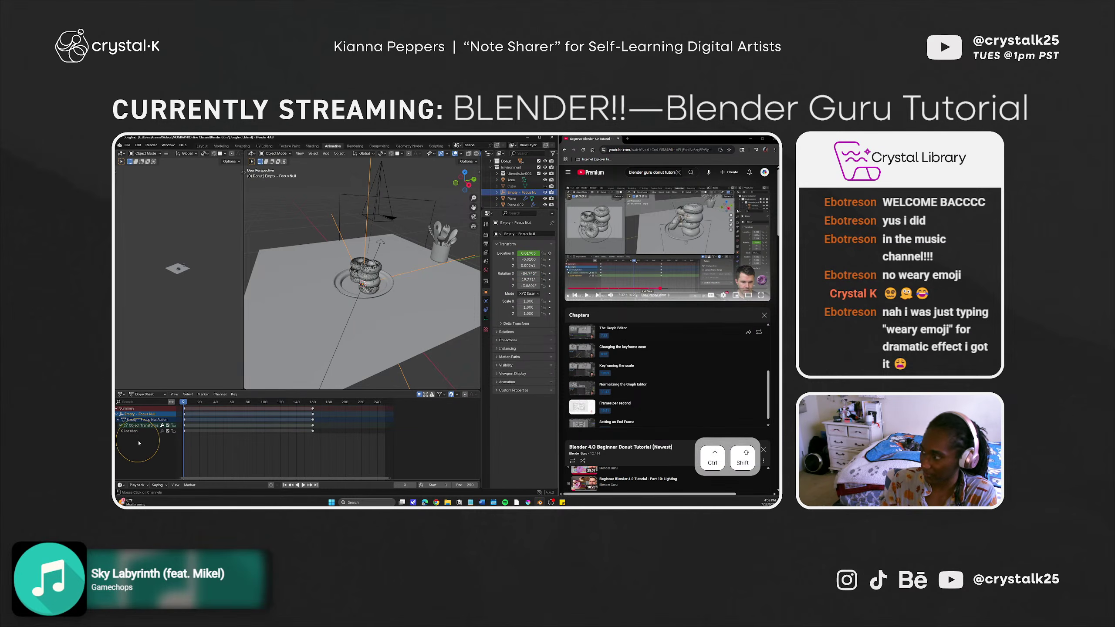
pyautogui.hotkey('ctrl', 'shift', 'z')
pyautogui.hotkey('ctrl', 'shift', 'z')
pyautogui.hotkey('ctrl', 'shift', 'z')
pyautogui.hotkey('ctrl', 'shift', 'z')
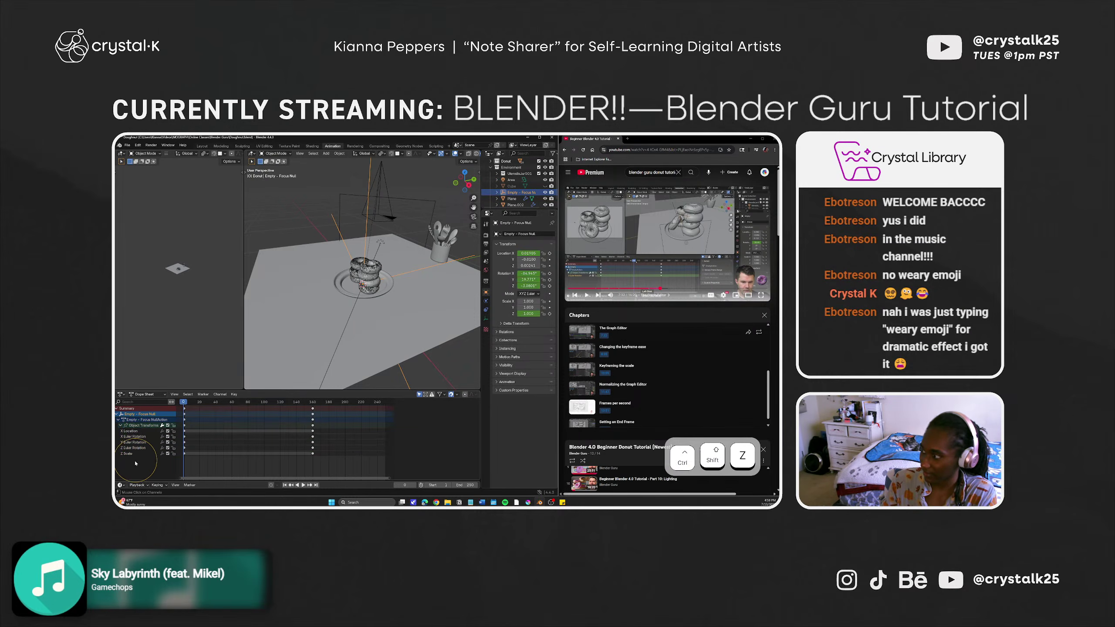
pyautogui.hotkey('ctrl', 'shift', 'z')
pyautogui.hotkey('ctrl', 'z')
pyautogui.hotkey('ctrl', 'z')
pyautogui.hotkey('ctrl', 'z')
pyautogui.hotkey('ctrl', 'z')
pyautogui.hotkey('ctrl', 'z')
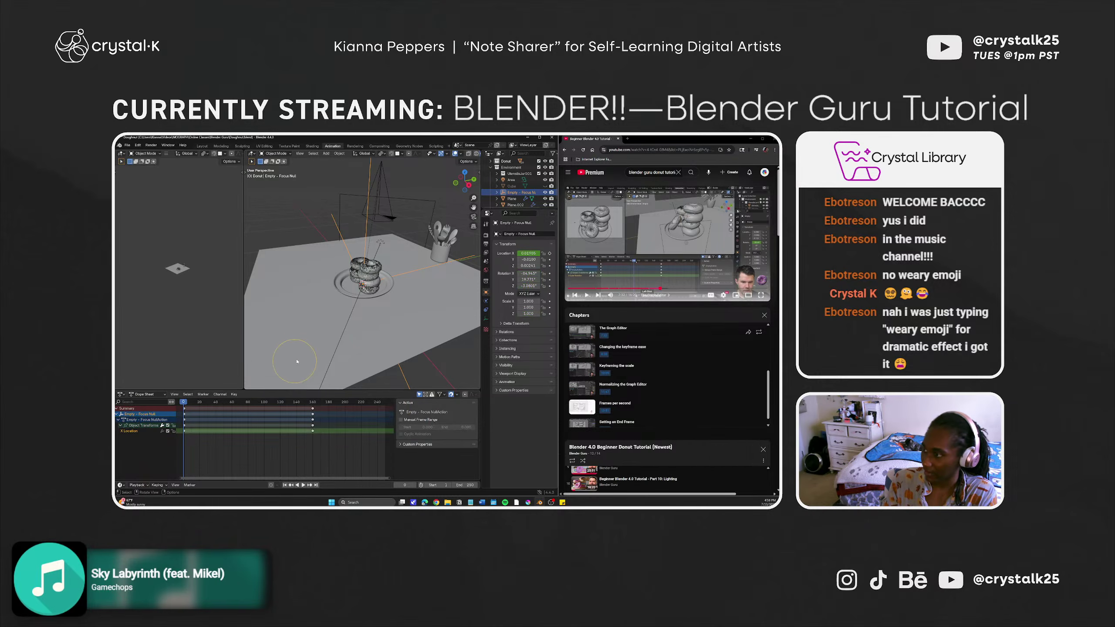
# Undo the Euler Rotation channel deletions and try adjusting the Focus Null's X rotation while looking through the camera.
pyautogui.press('KP_0')
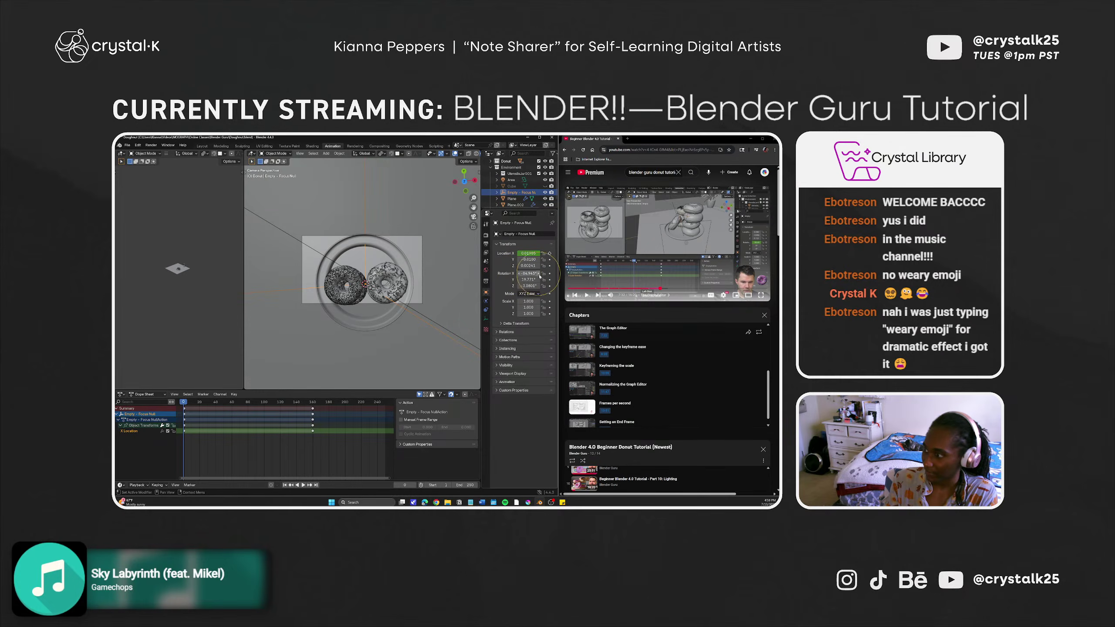
pyautogui.hotkey('ctrl', 'z')
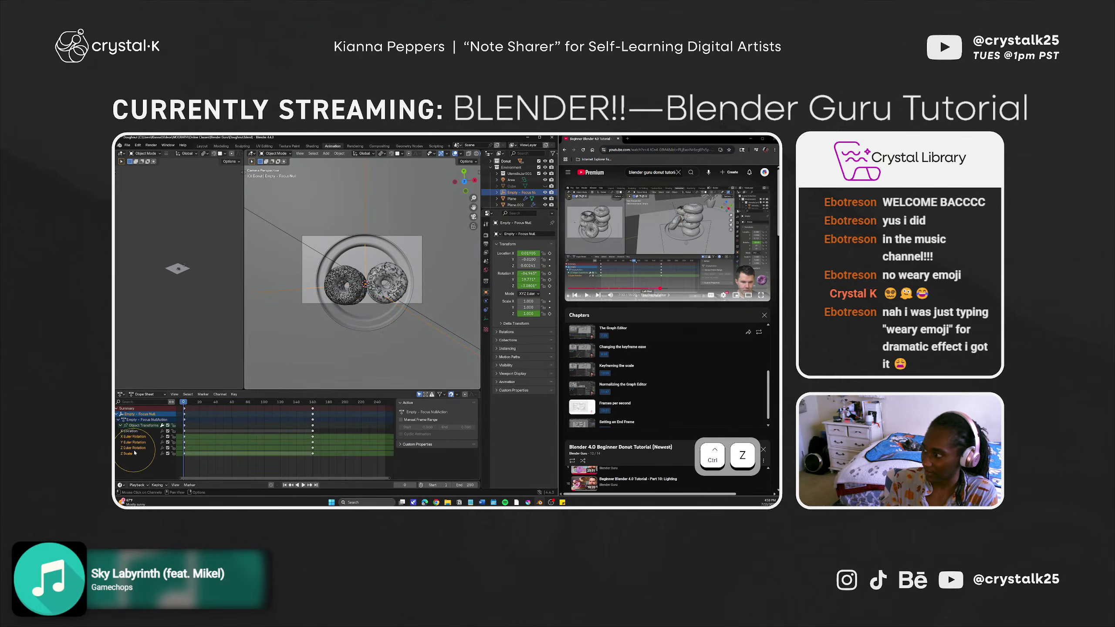
pyautogui.click(147, 442)
pyautogui.click(144, 437)
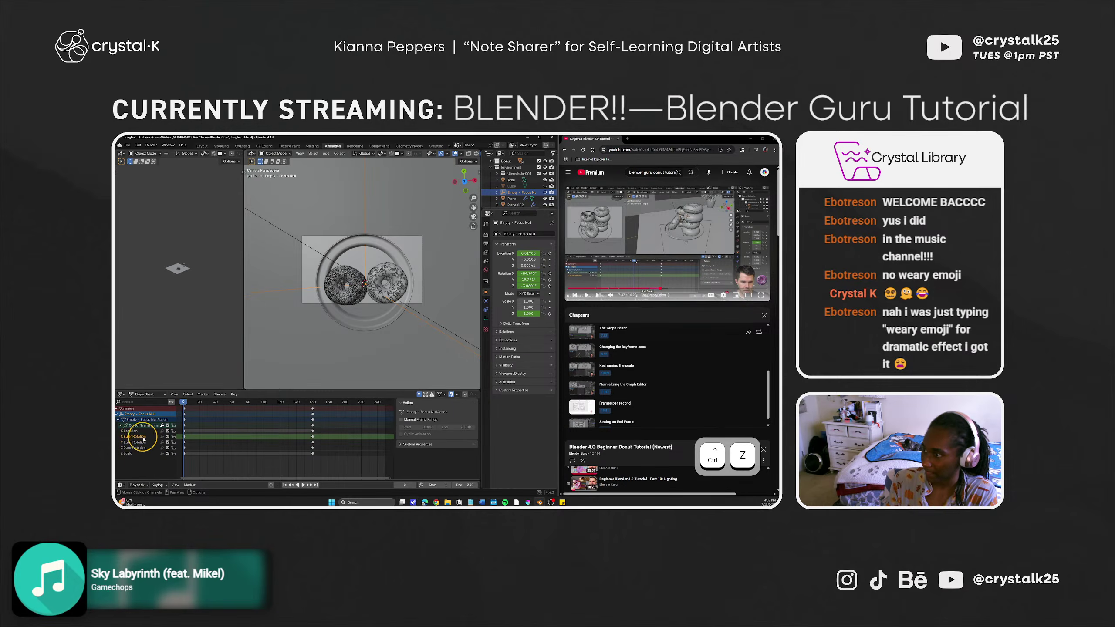
pyautogui.moveTo(528, 280); pyautogui.dragTo(523, 279)
pyautogui.hotkey('ctrl', 'z')
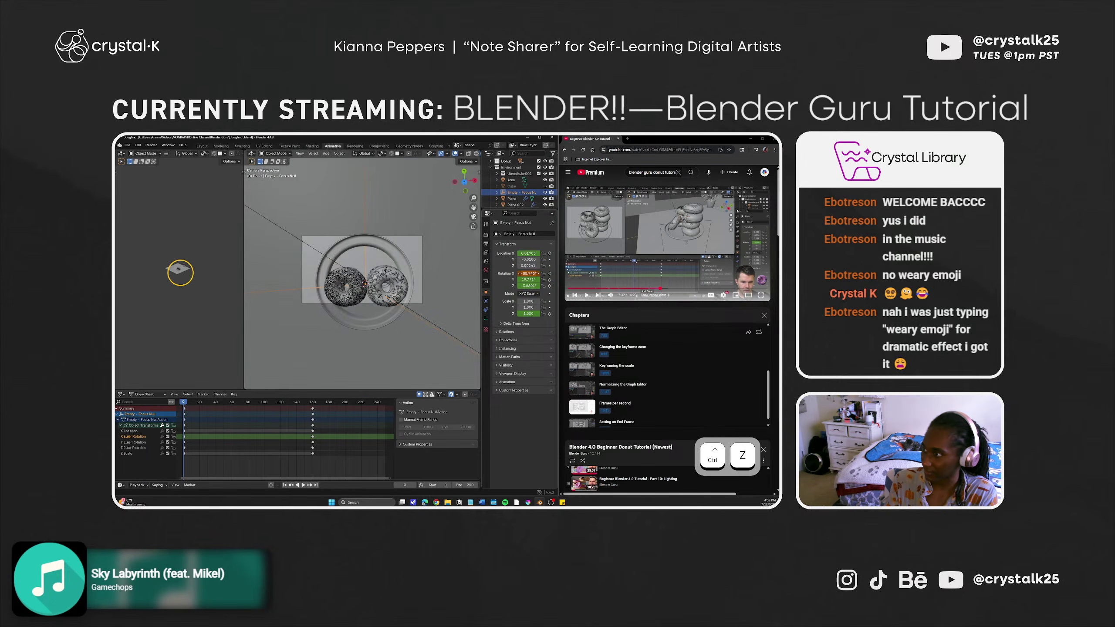
# Delete the Y and Z Euler Rotation and Z Scale channels from the Focus Null's action.
pyautogui.click(143, 441)
pyautogui.moveTo(133, 442); pyautogui.dragTo(134, 451)
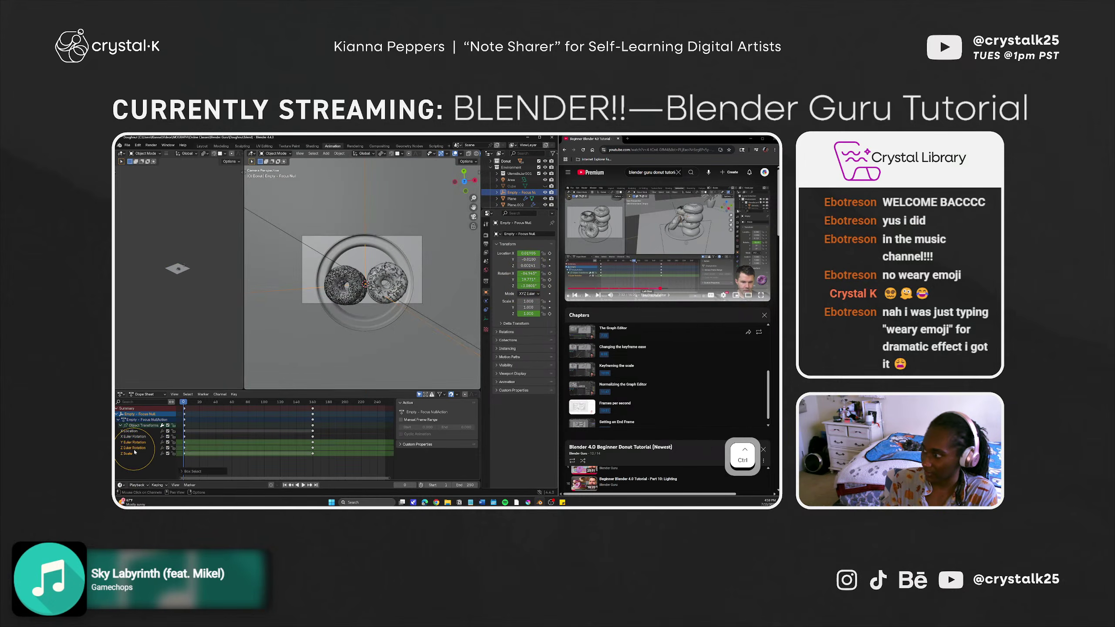
pyautogui.press('x')
pyautogui.click(133, 436)
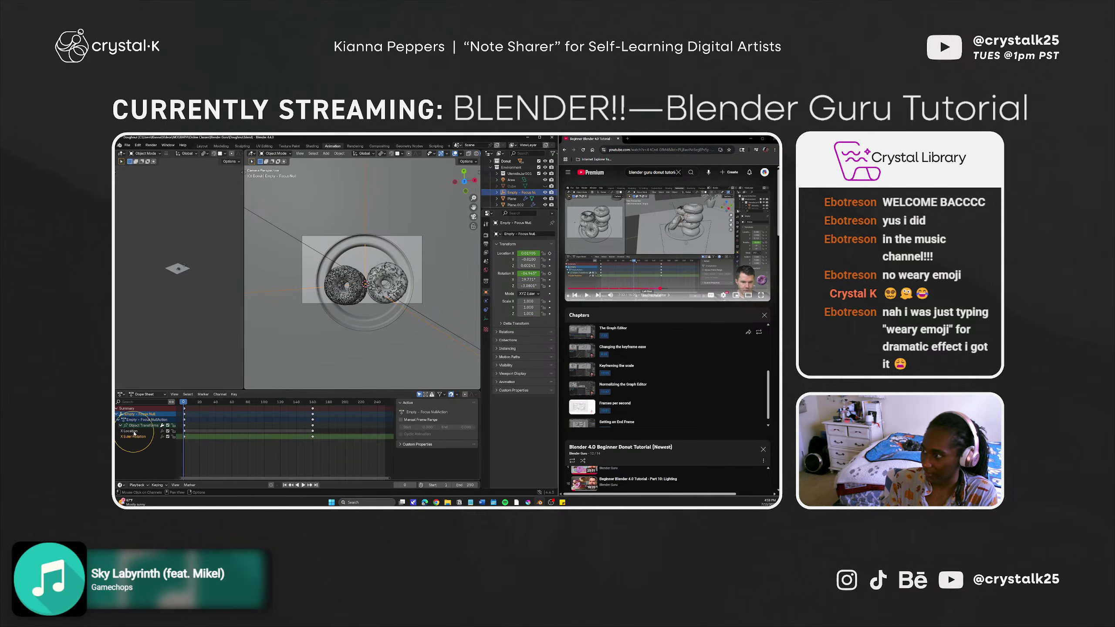
# Insert location keyframes for the Focus Null on frame 0 and align the starting keyframes with that frame.
pyautogui.click(132, 432)
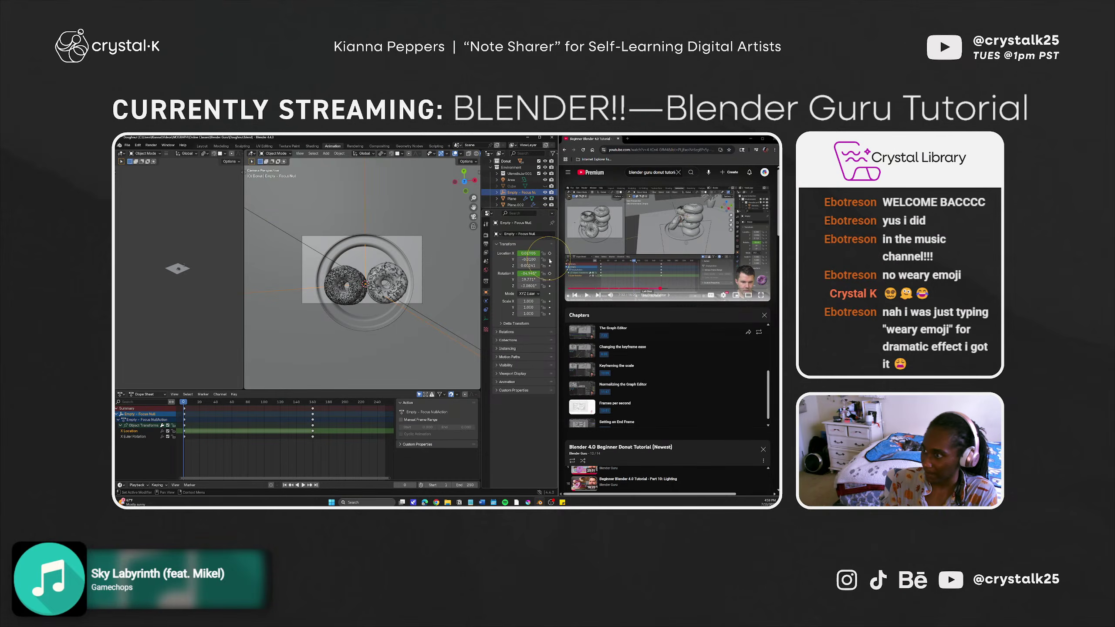
pyautogui.press('i')
pyautogui.press('i')
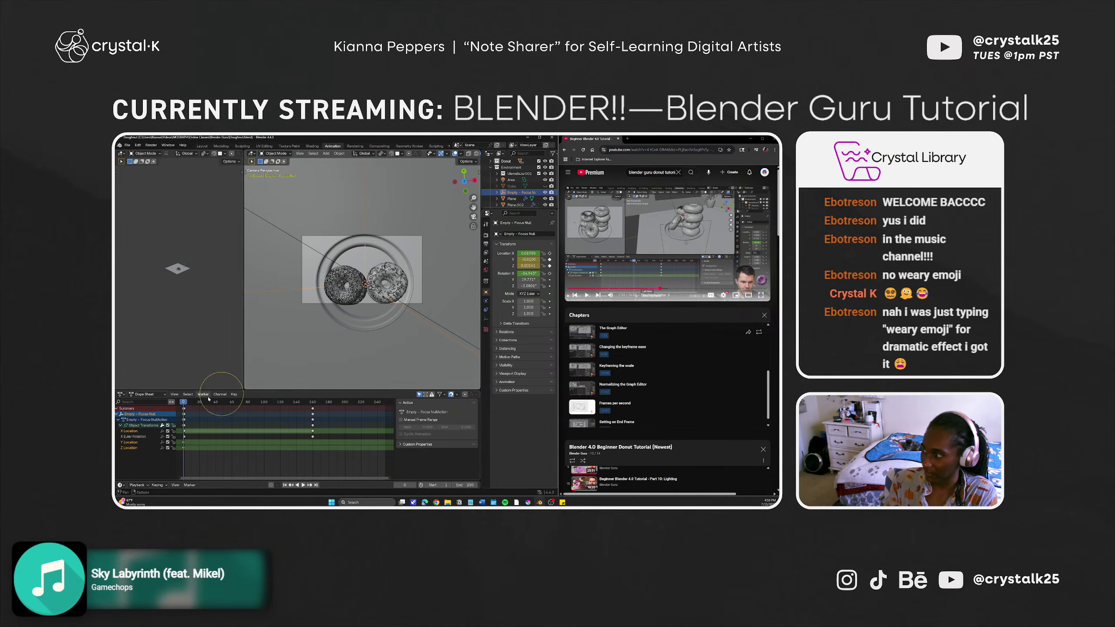
pyautogui.moveTo(183, 436); pyautogui.dragTo(182, 432)
pyautogui.click(184, 419)
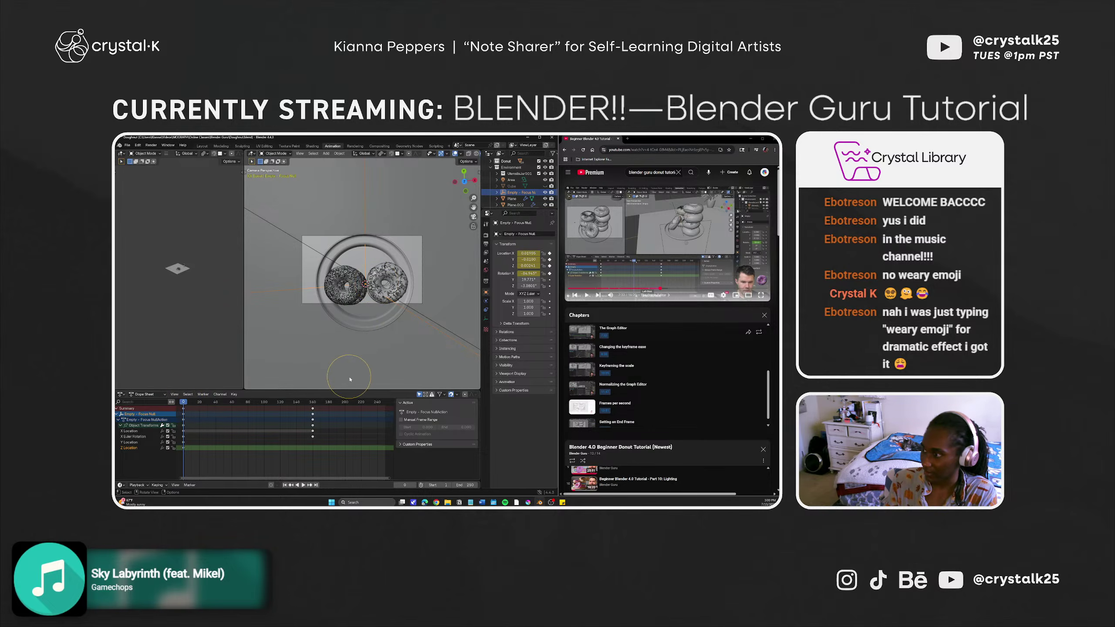
# Undo the new location keyframes and the channel deletions to restore all of the Focus Null's location, rotation and scale channels.
pyautogui.click(313, 402)
pyautogui.moveTo(313, 403); pyautogui.dragTo(312, 403)
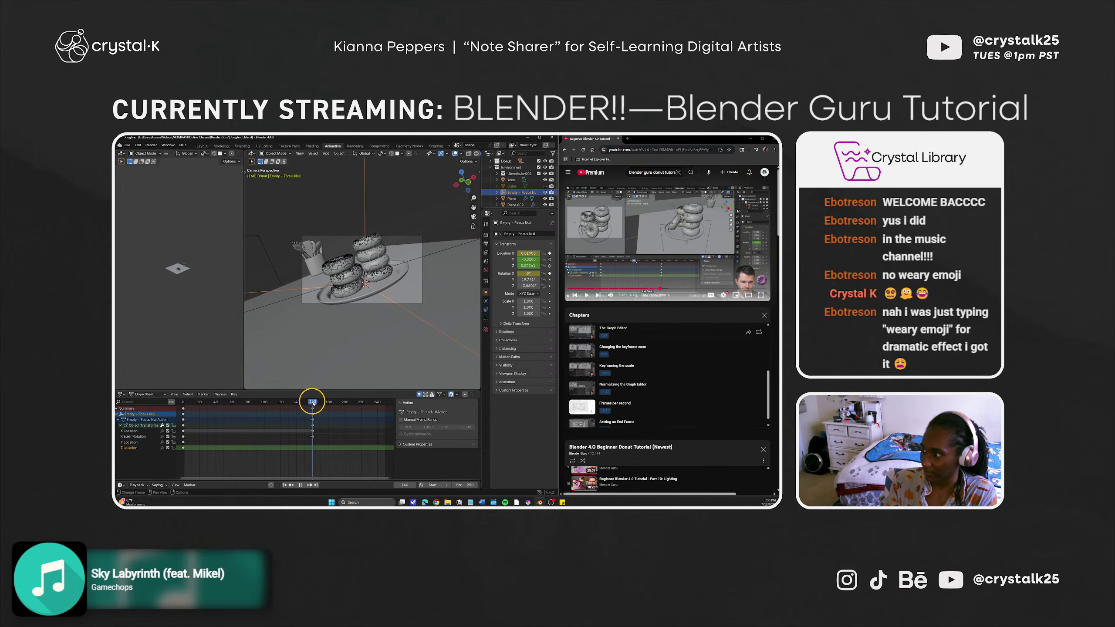
pyautogui.hotkey('ctrl', 'z')
pyautogui.hotkey('ctrl', 'z')
pyautogui.hotkey('ctrl', 'z')
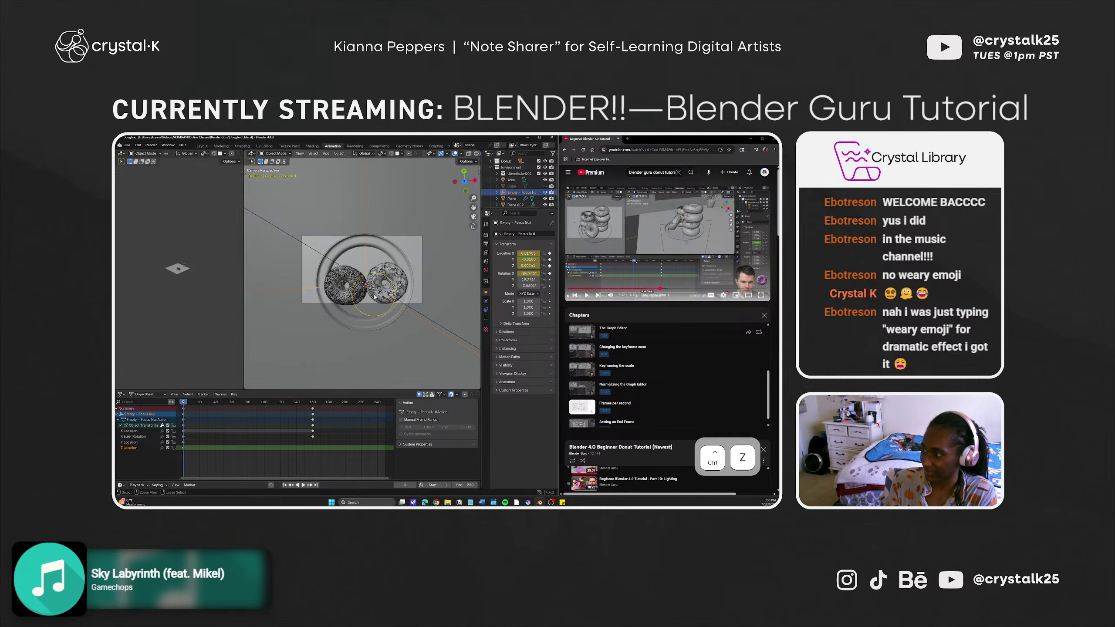
pyautogui.hotkey('ctrl', 'z')
pyautogui.hotkey('ctrl', 'z')
pyautogui.hotkey('ctrl', 'z')
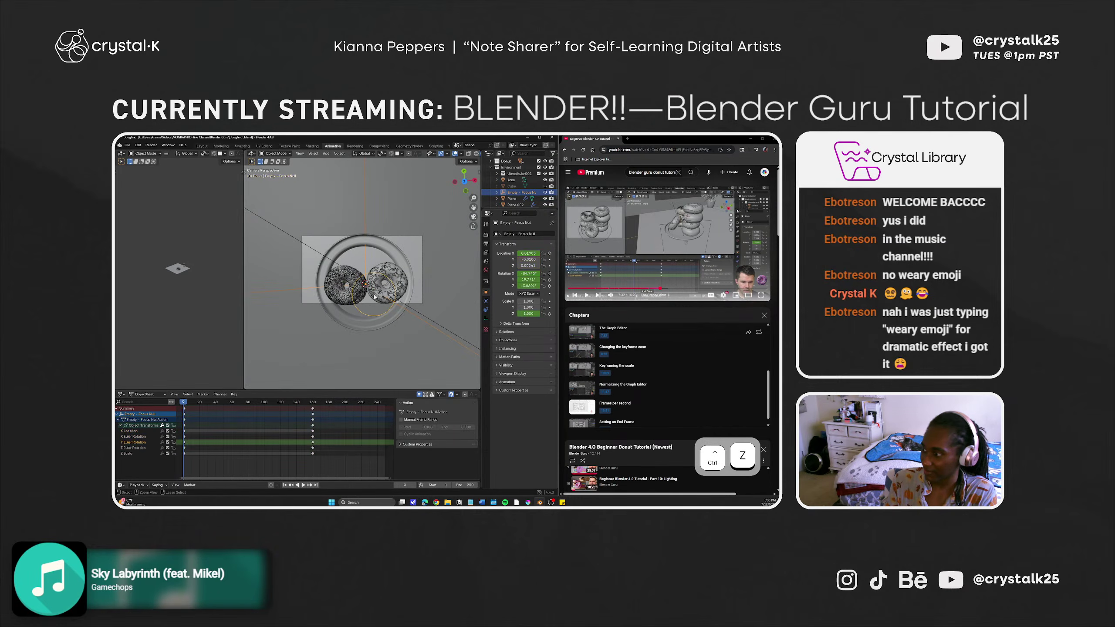
pyautogui.hotkey('ctrl', 'z')
pyautogui.hotkey('ctrl', 'z')
pyautogui.hotkey('ctrl', 'z')
pyautogui.hotkey('ctrl', 'z')
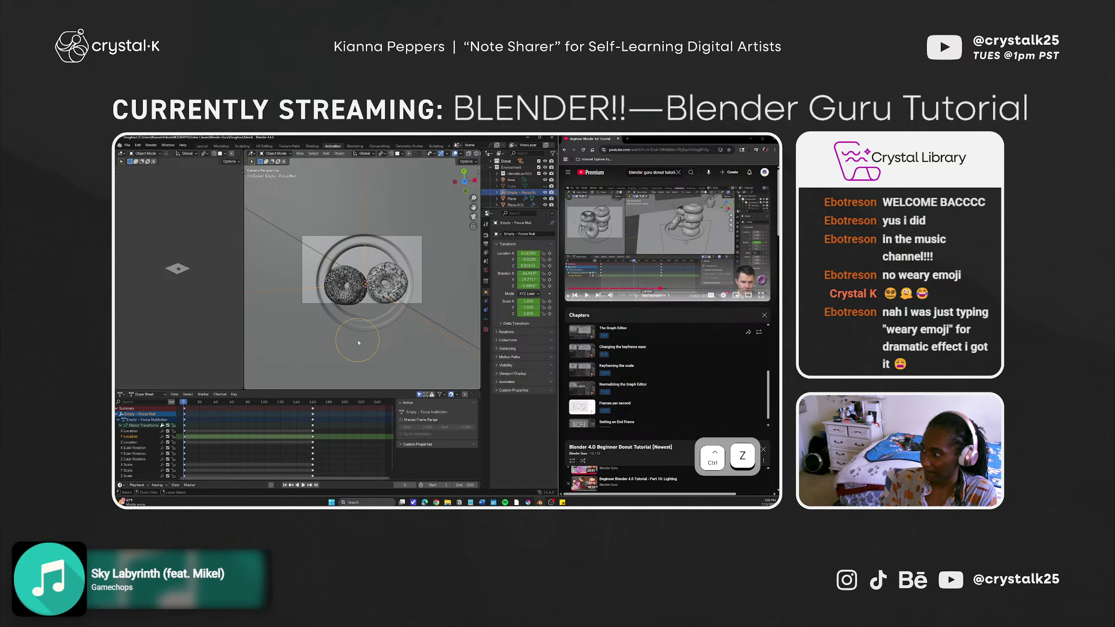
pyautogui.hotkey('ctrl', 'z')
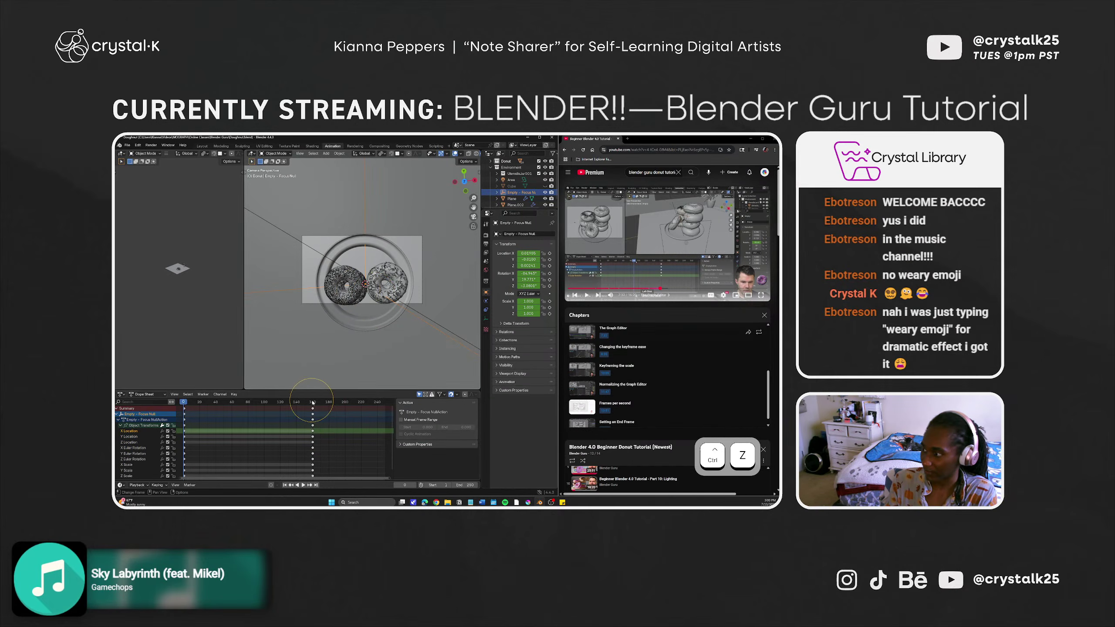
# Try removing the Focus Null's X, Y and Z location keyframes at frame 160, and undo the removals.
pyautogui.click(313, 403)
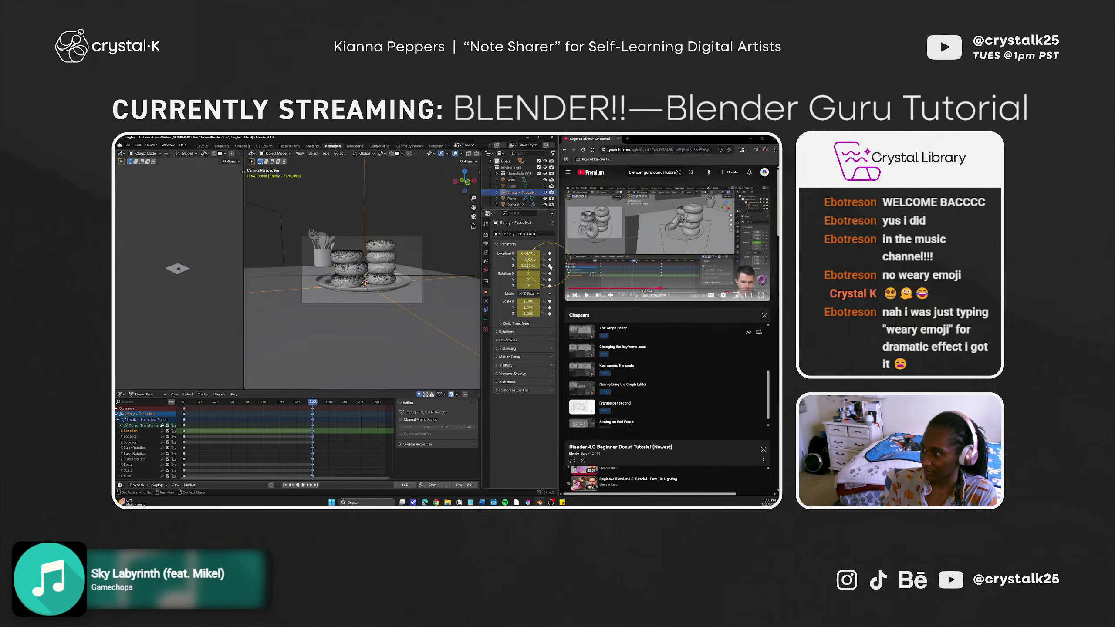
pyautogui.click(550, 266)
pyautogui.click(550, 260)
pyautogui.click(550, 254)
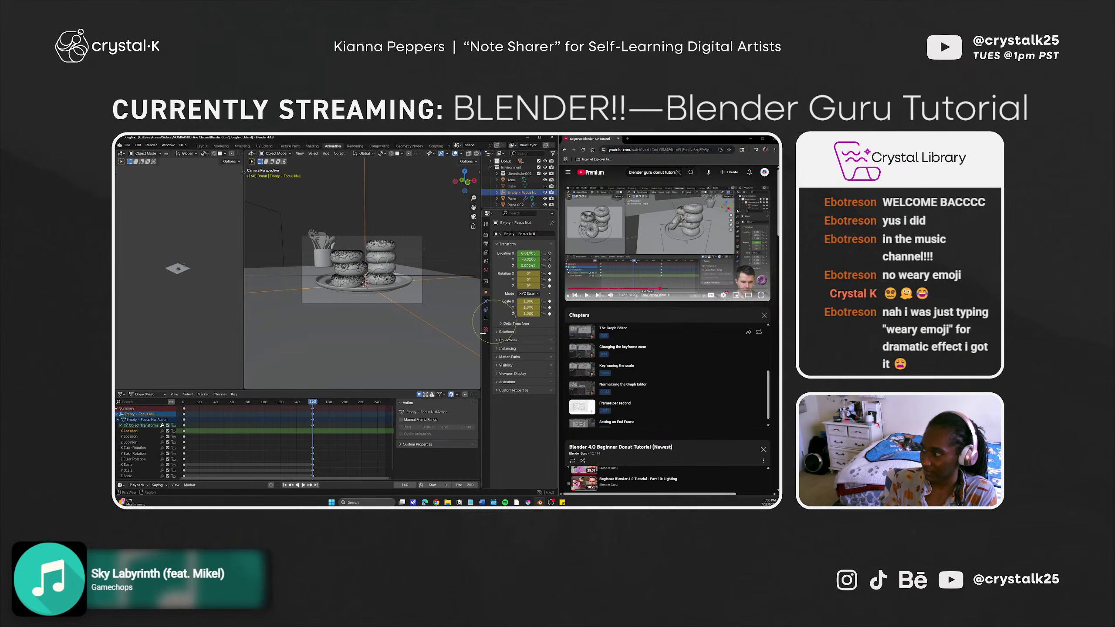
pyautogui.hotkey('ctrl', 'z')
pyautogui.hotkey('ctrl', 'z')
pyautogui.hotkey('ctrl', 'z')
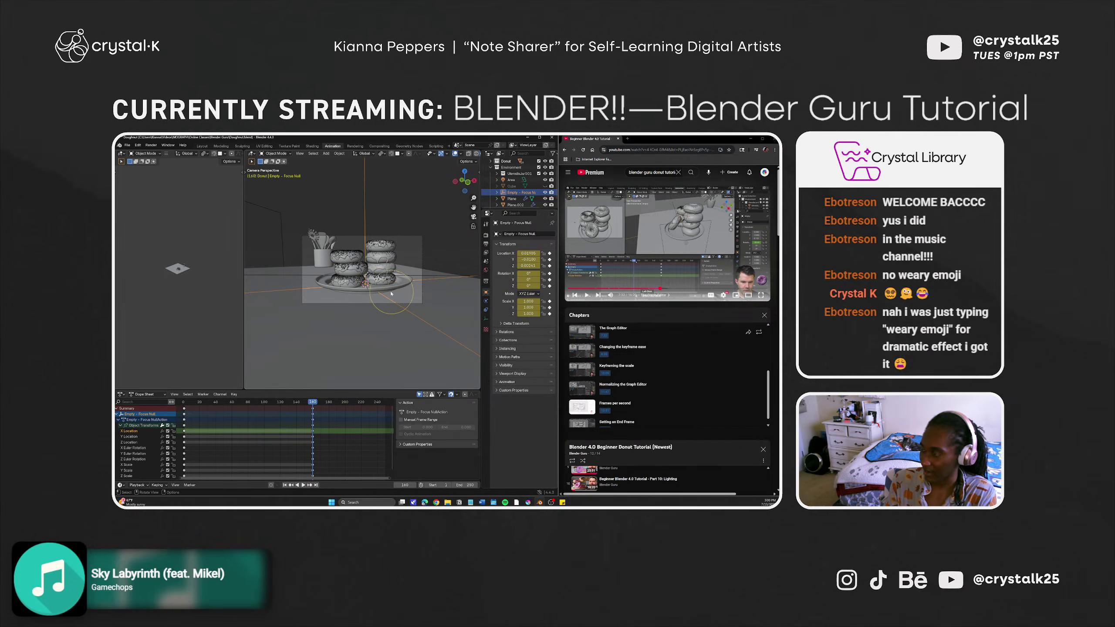
# Examine the 3D viewport's view and camera-lock settings while looking through the camera.
pyautogui.moveTo(367, 279); pyautogui.dragTo(365, 281, button='middle')
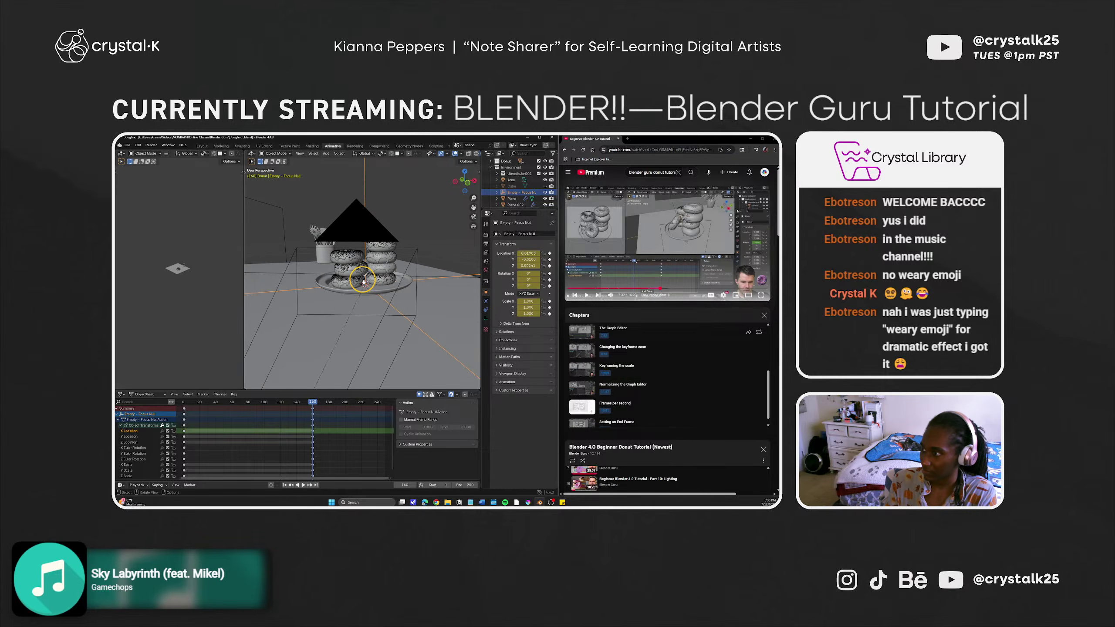
pyautogui.press('KP_0')
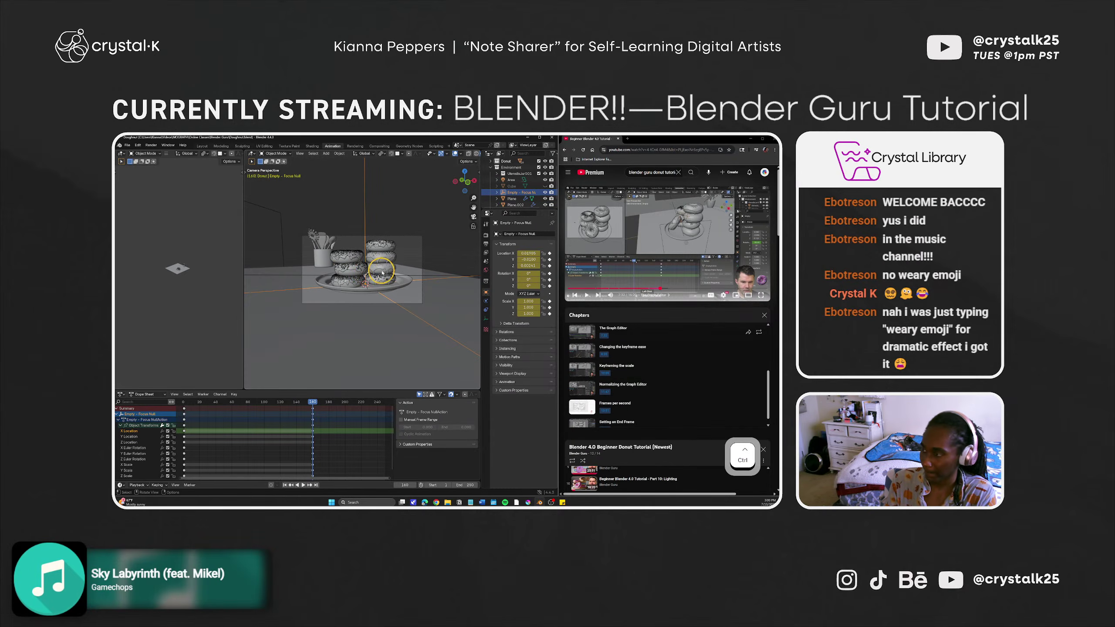
pyautogui.keyDown('shift'); pyautogui.click(369, 272); pyautogui.keyUp('shift')
pyautogui.keyDown('shift'); pyautogui.moveTo(370, 271); pyautogui.dragTo(367, 275, button='middle'); pyautogui.keyUp('shift')
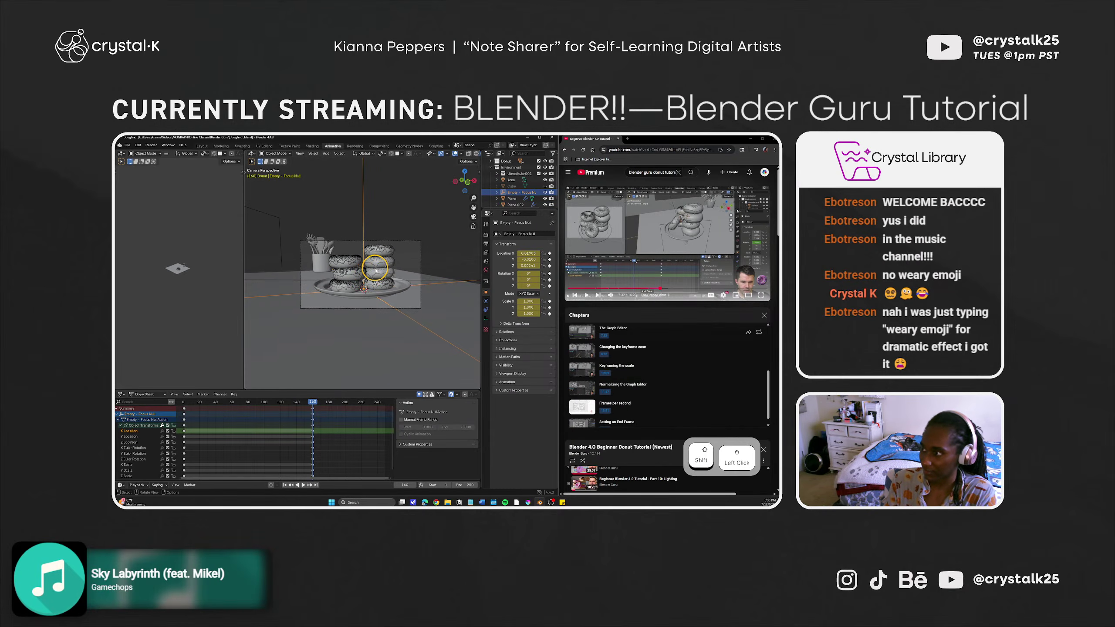
pyautogui.press('KP_0')
pyautogui.press('KP_0')
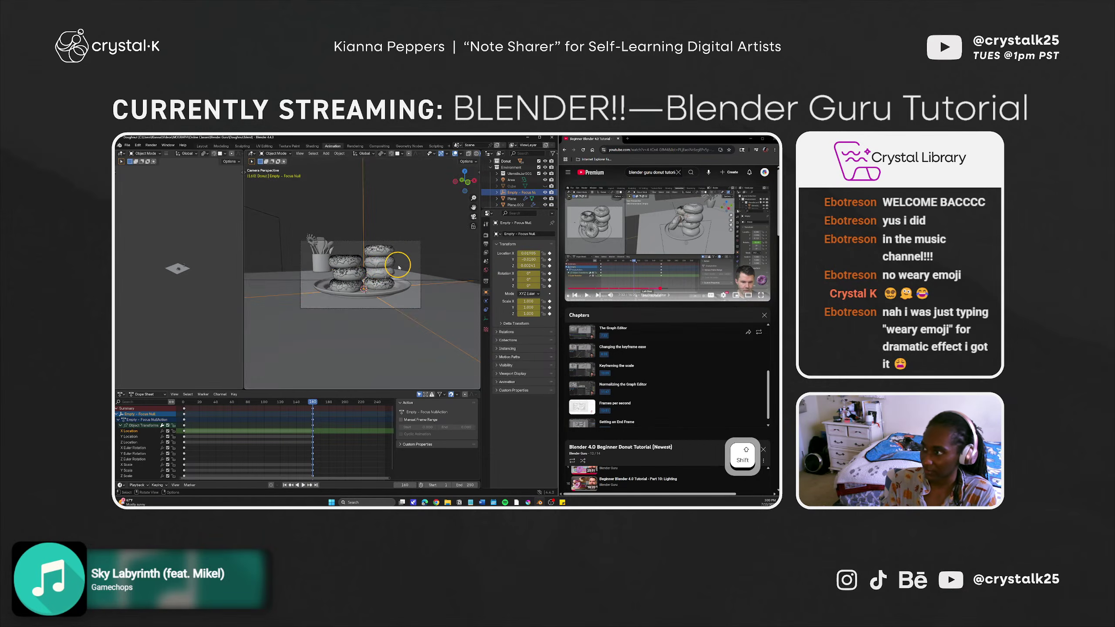
pyautogui.press('n')
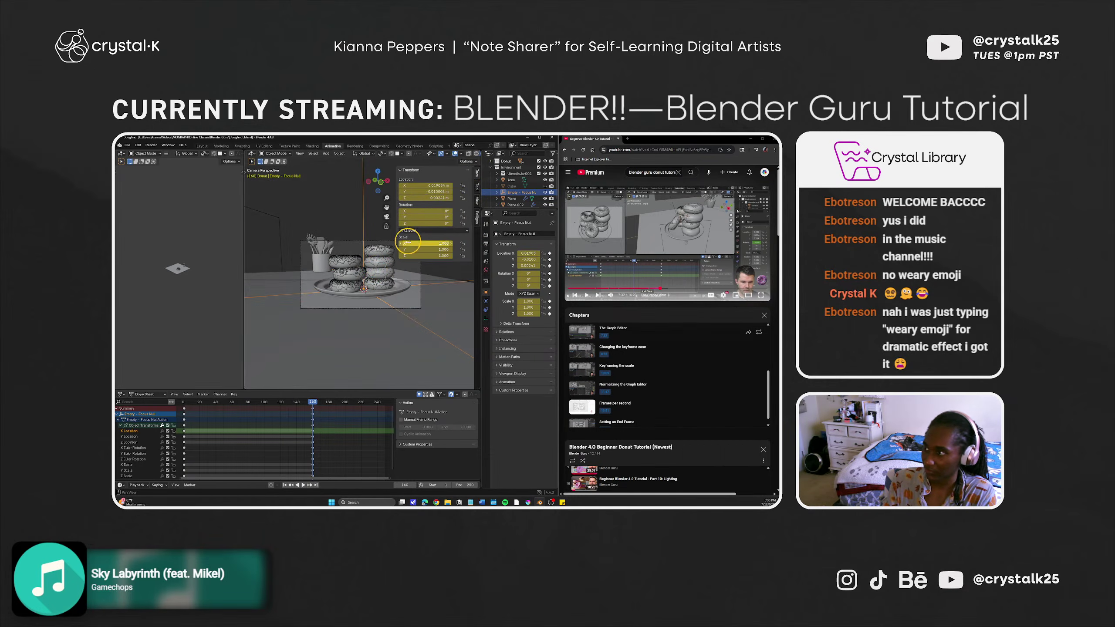
pyautogui.click(477, 201)
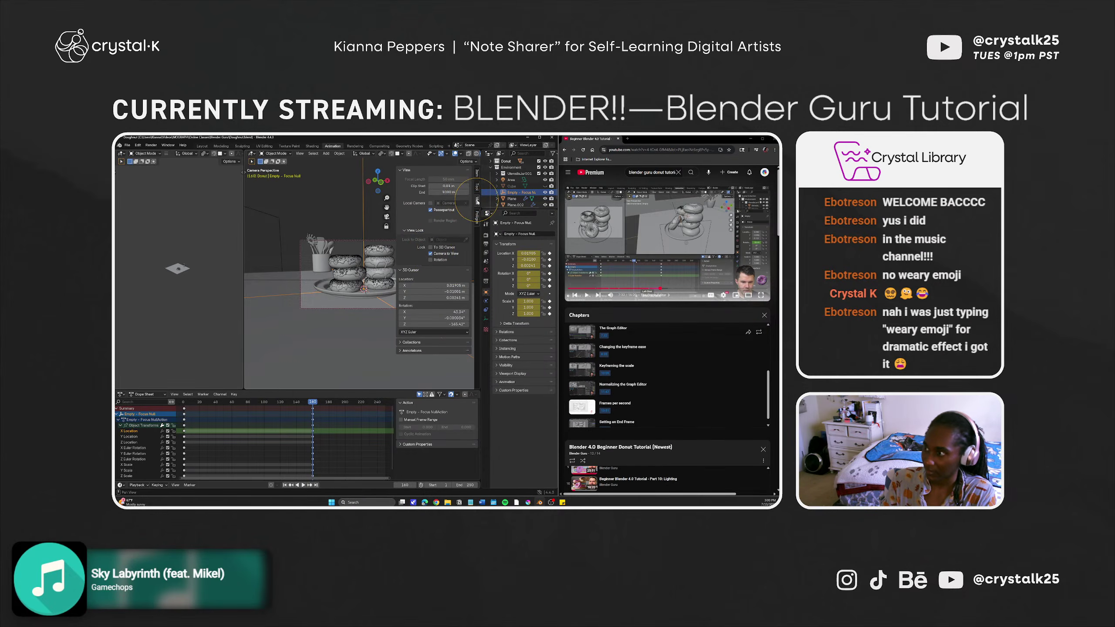
pyautogui.press('n')
pyautogui.press('shift')
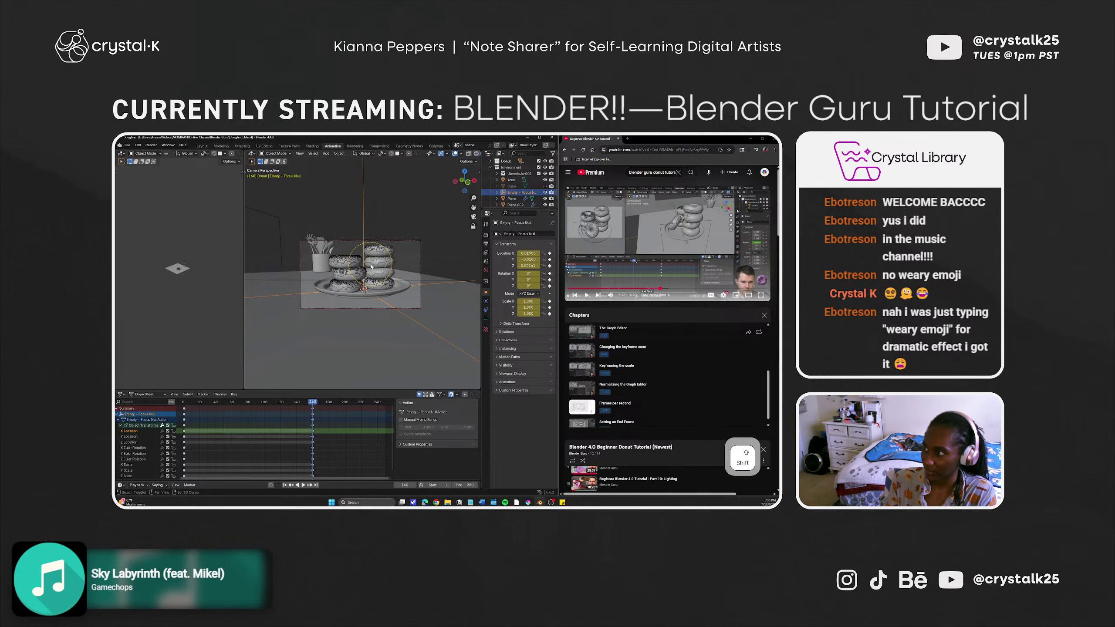
pyautogui.keyDown('shift'); pyautogui.click(349, 272); pyautogui.keyUp('shift')
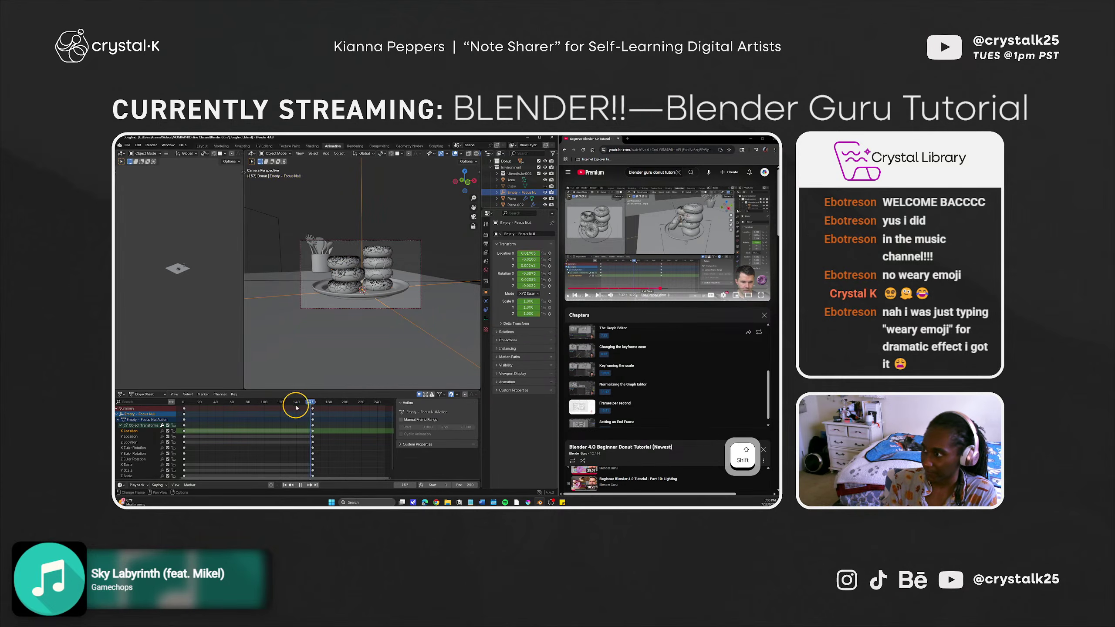
# Scrub through the animation, go to frame 160 and lock the Focus Null's location and its Y and Z rotation.
pyautogui.moveTo(296, 407); pyautogui.dragTo(386, 422)
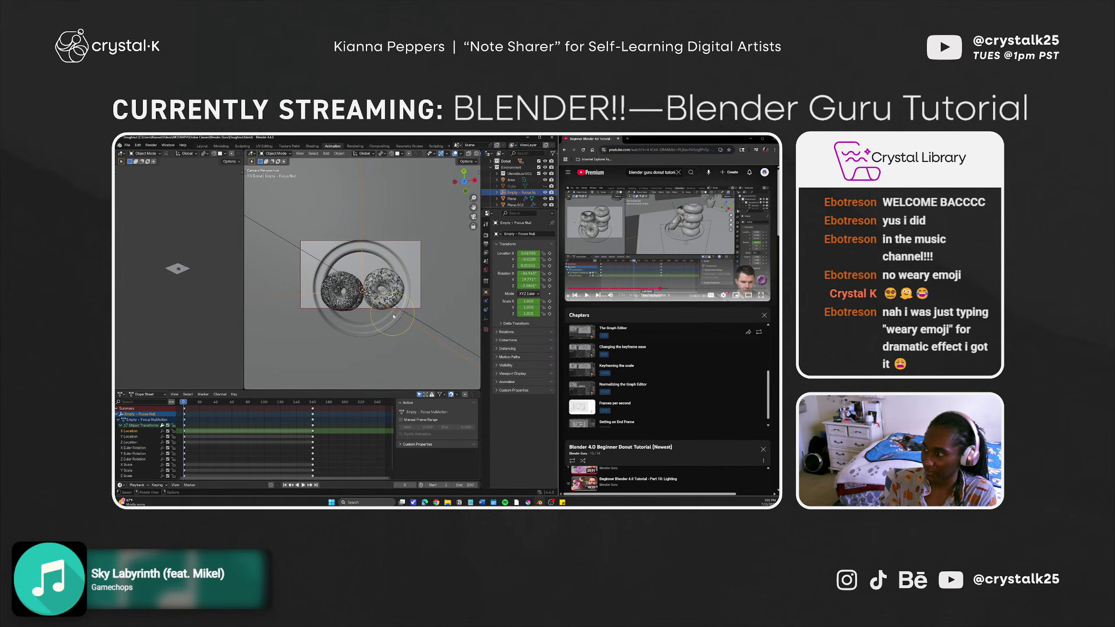
pyautogui.click(238, 428)
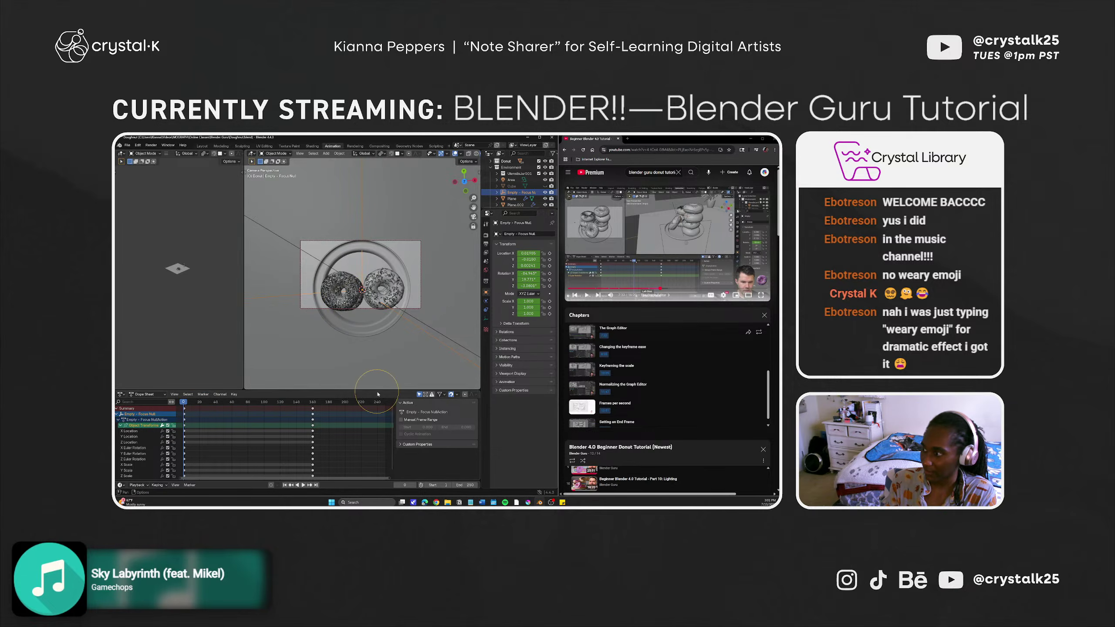
pyautogui.keyDown('shift'); pyautogui.click(313, 402); pyautogui.keyUp('shift')
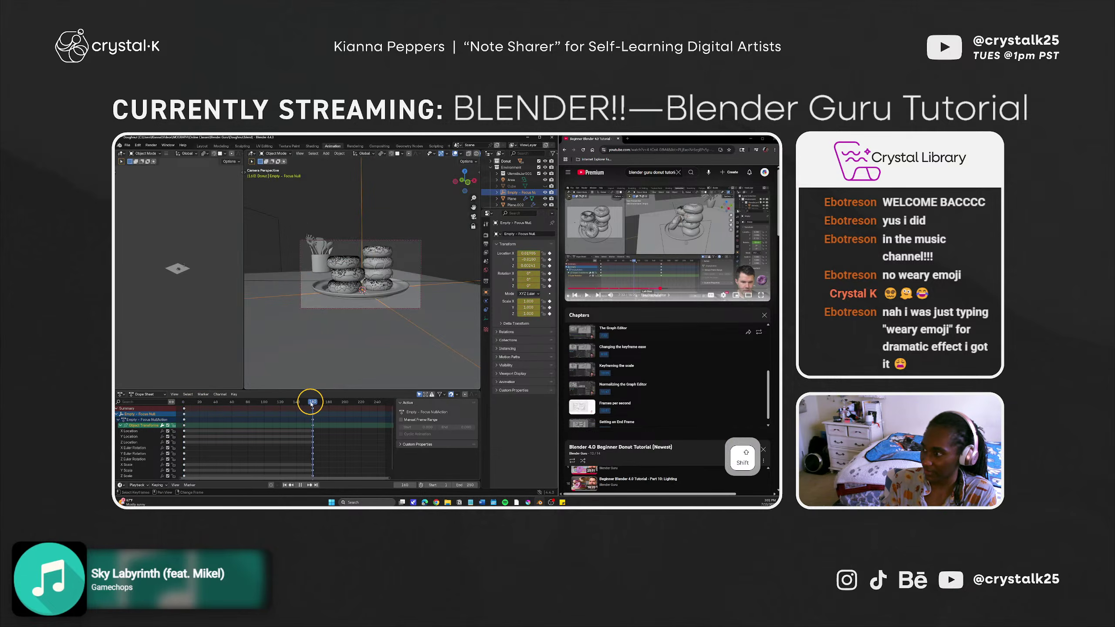
pyautogui.keyDown('shift'); pyautogui.moveTo(310, 404); pyautogui.dragTo(313, 403, button='right'); pyautogui.keyUp('shift')
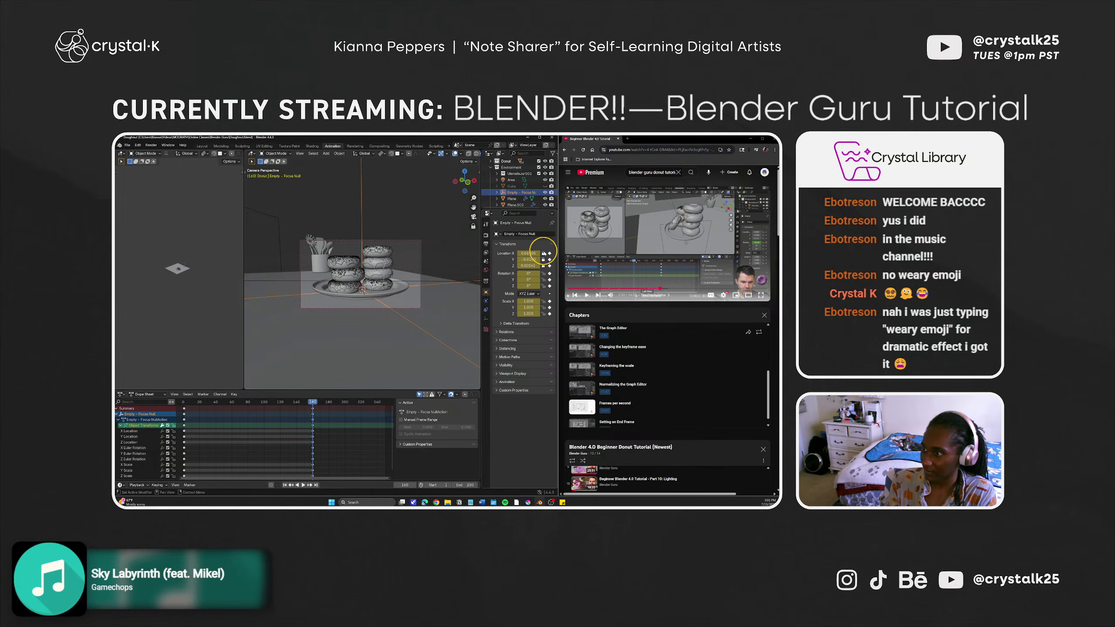
pyautogui.click(544, 280)
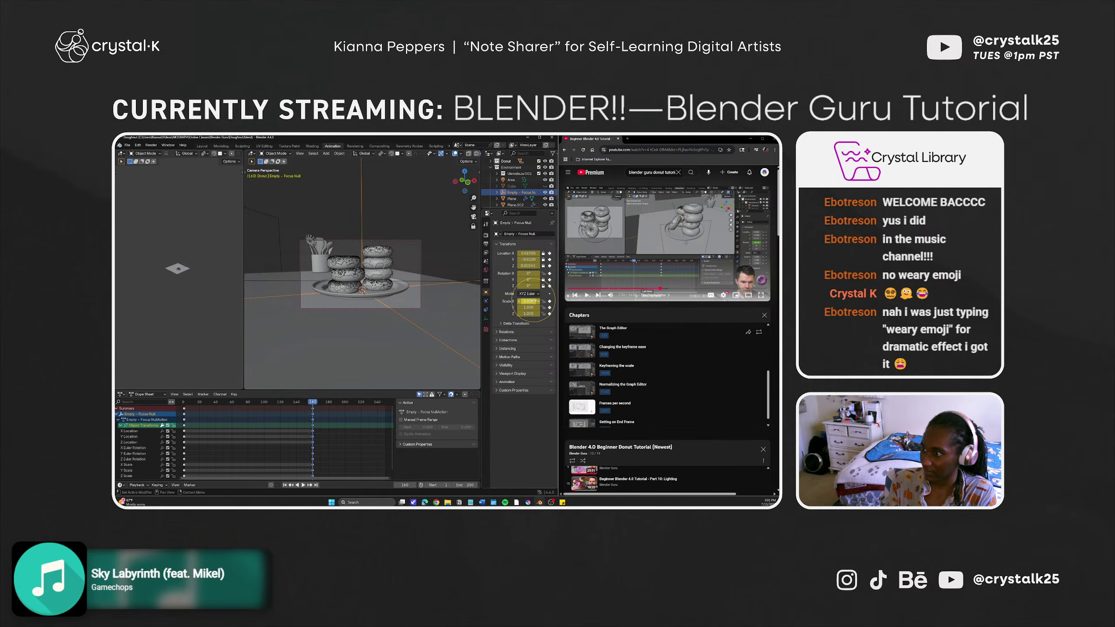
# Delete the X, Y and Z Scale channels from the Focus Null's action.
pyautogui.scroll(-1, 143, 455)
pyautogui.moveTo(128, 455); pyautogui.dragTo(128, 458)
pyautogui.press('x')
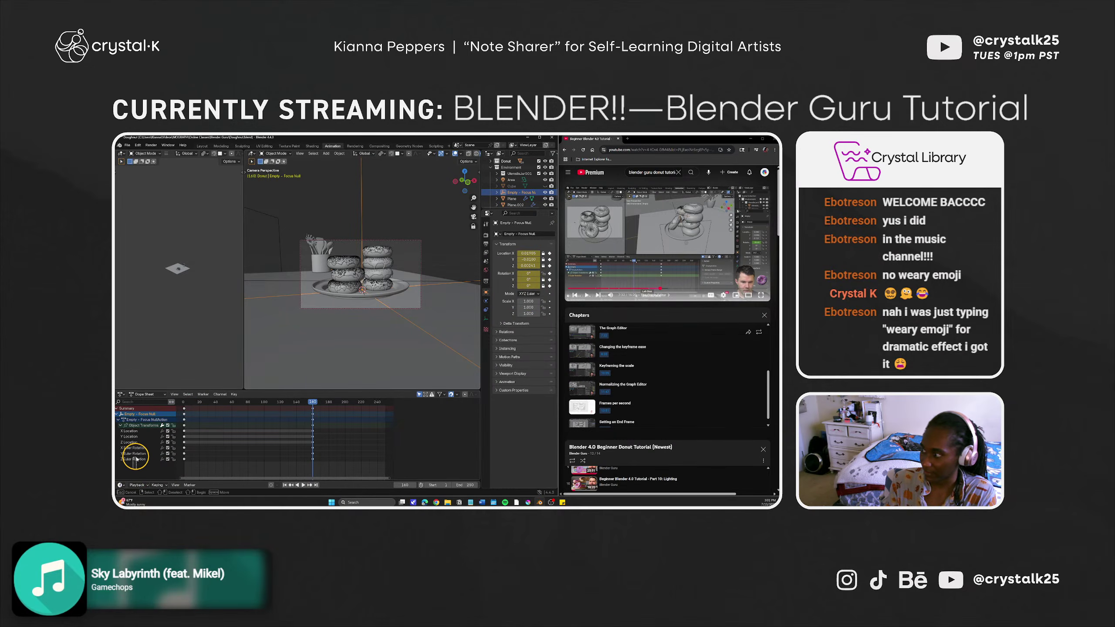
# Try deleting the Y and Z Euler Rotation channels, scrub the animation to check the motion, and undo the deletion.
pyautogui.moveTo(135, 460); pyautogui.dragTo(137, 455)
pyautogui.press('x')
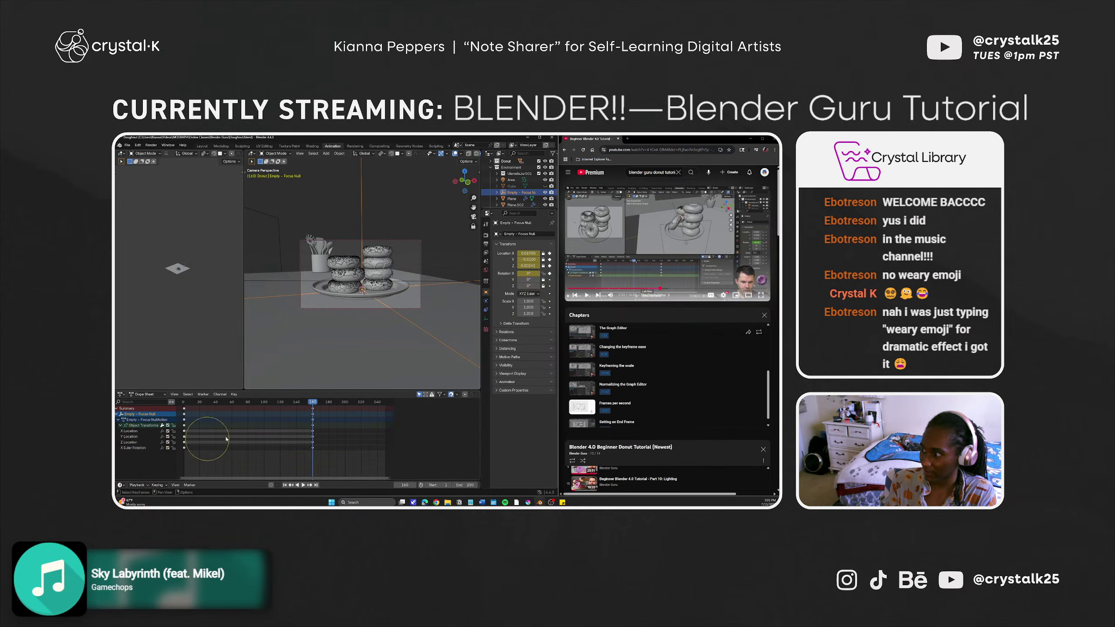
pyautogui.moveTo(313, 402); pyautogui.dragTo(228, 413)
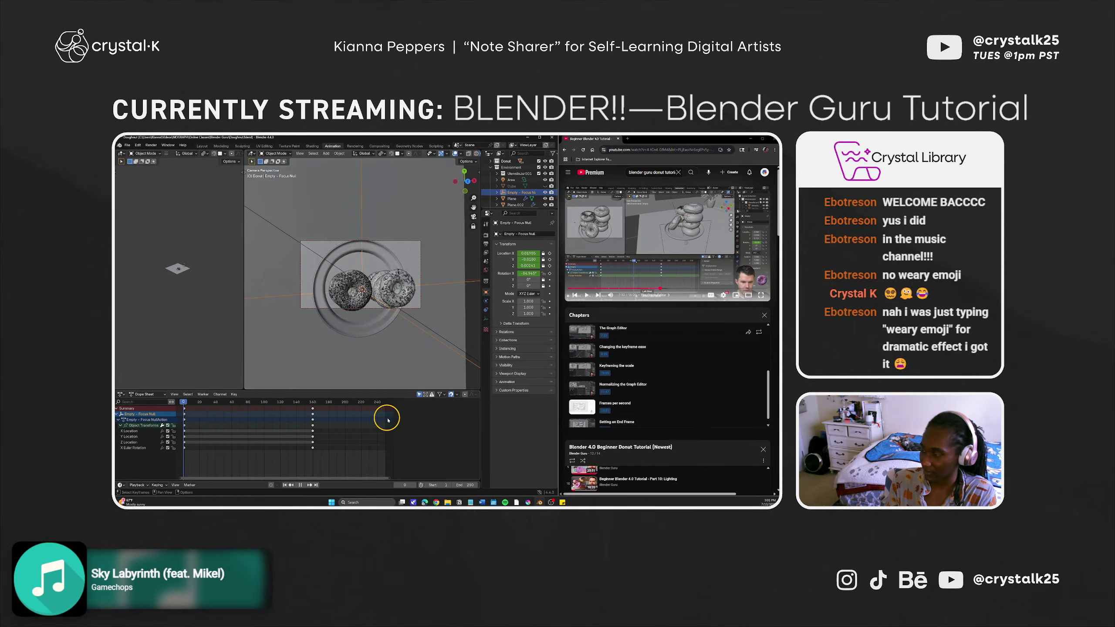
pyautogui.hotkey('ctrl', 'z')
pyautogui.hotkey('ctrl', 'z')
# Go to the start of the animation, try changing the Focus Null's X location and undo the change.
pyautogui.moveTo(312, 402); pyautogui.dragTo(178, 418)
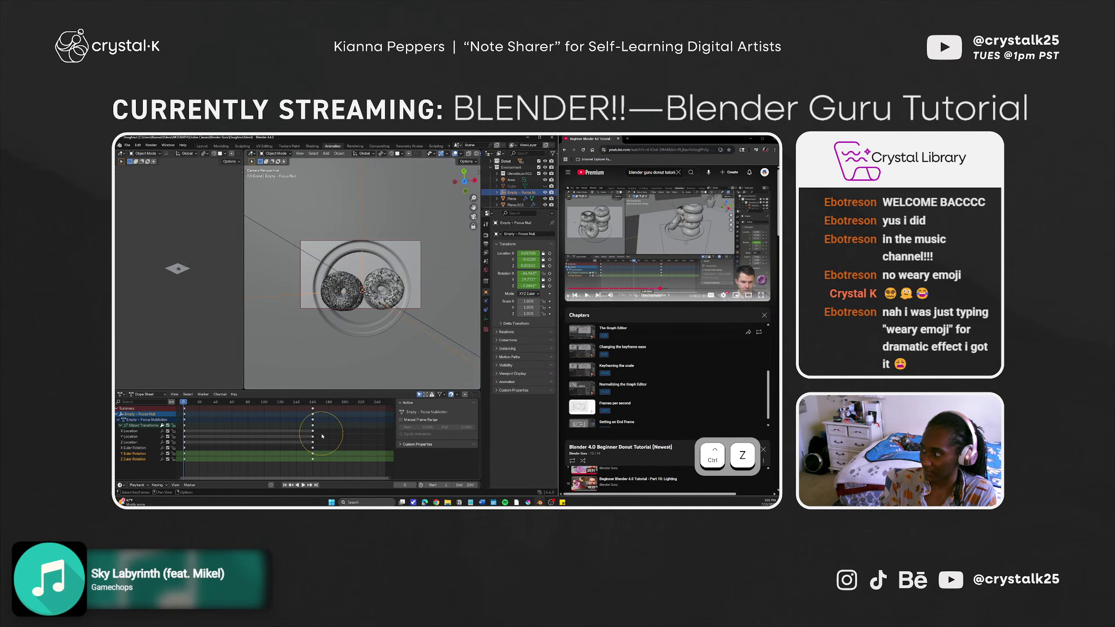
pyautogui.click(131, 436)
pyautogui.click(139, 431)
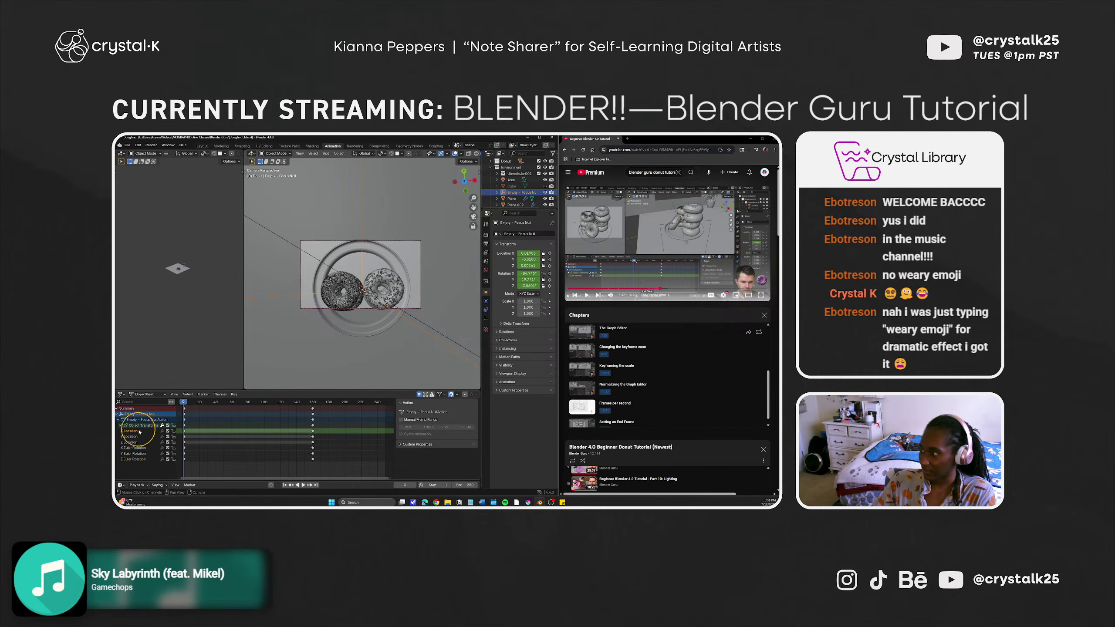
pyautogui.moveTo(528, 253); pyautogui.dragTo(526, 260)
pyautogui.hotkey('ctrl', 'z')
pyautogui.hotkey('ctrl', 'z')
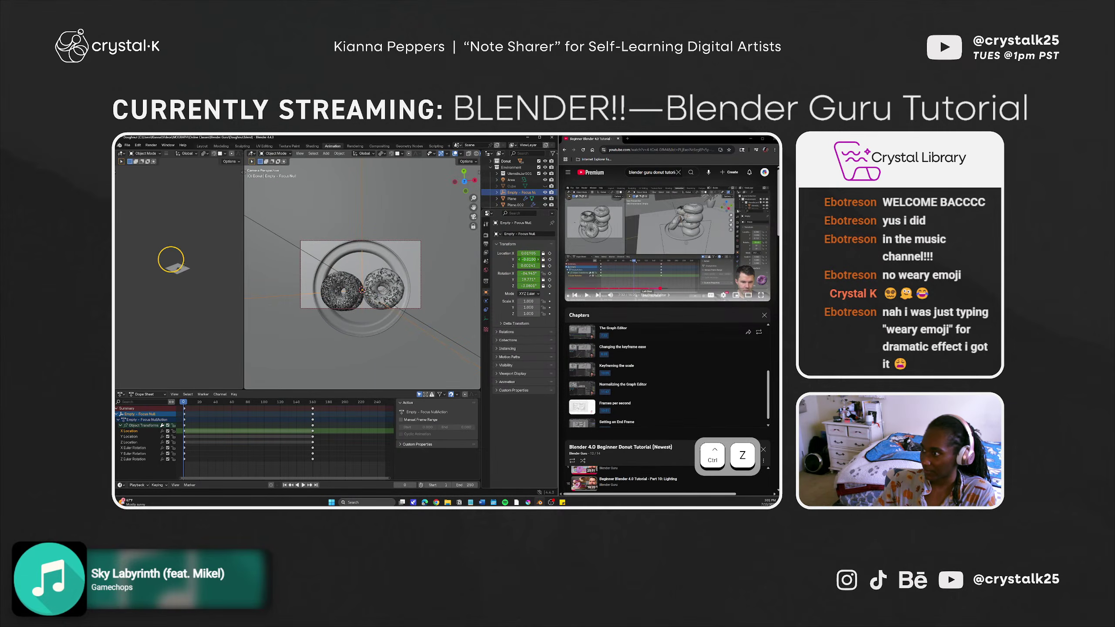
# Try recentring the donuts in the camera view by adjusting the Focus Null's location, and undo the last adjustments.
pyautogui.moveTo(170, 260); pyautogui.dragTo(171, 258)
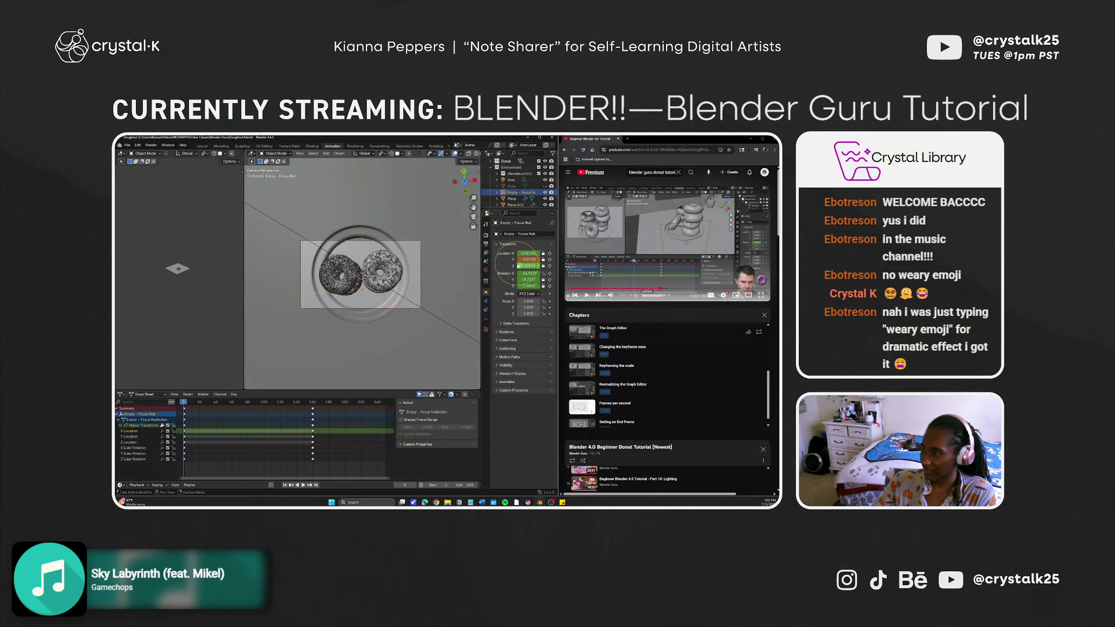
pyautogui.moveTo(527, 265); pyautogui.dragTo(174, 266)
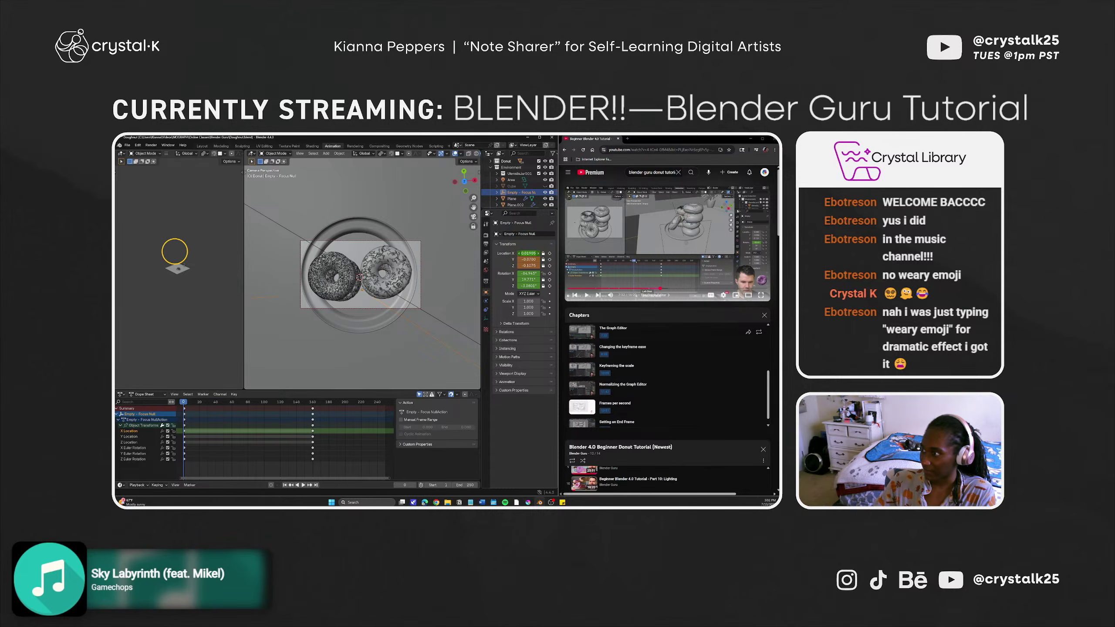
pyautogui.moveTo(177, 251); pyautogui.dragTo(176, 251)
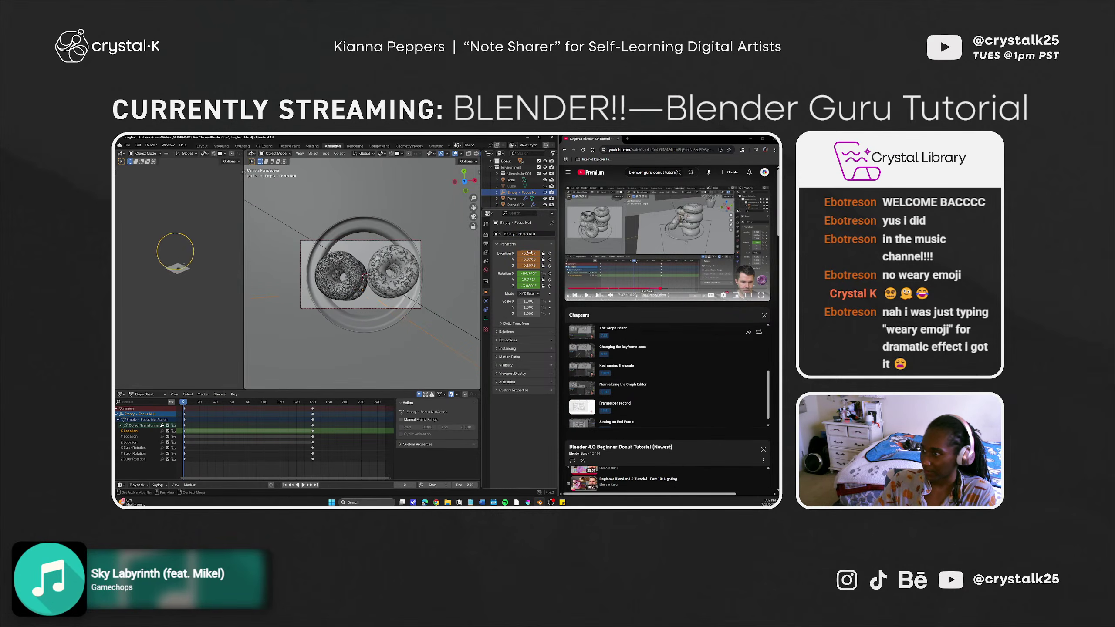
pyautogui.hotkey('ctrl', 'z')
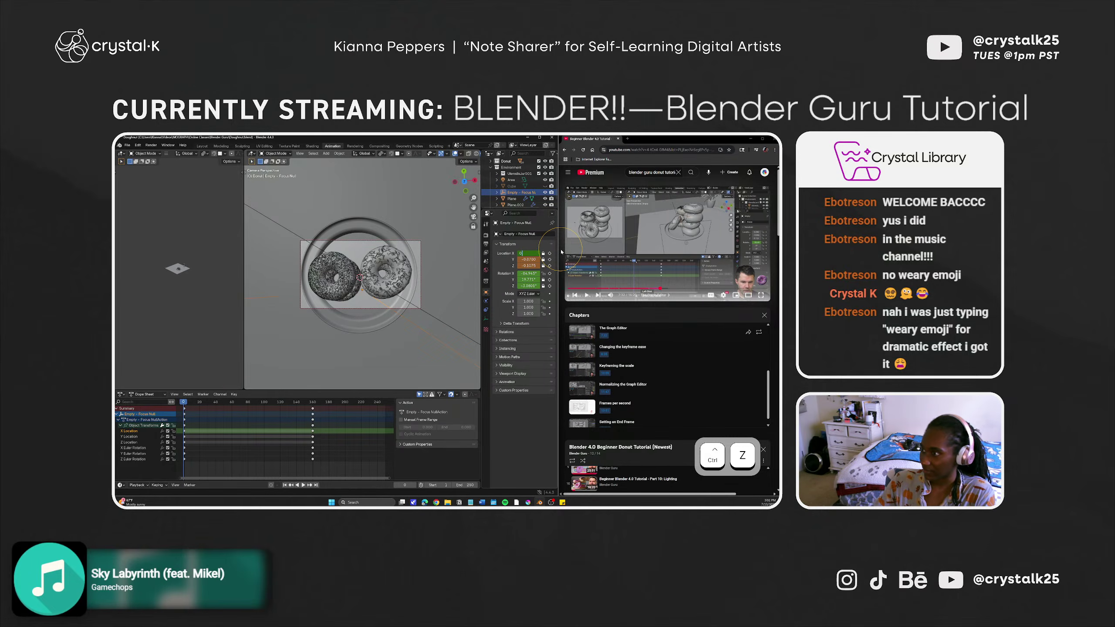
pyautogui.hotkey('ctrl', 'z')
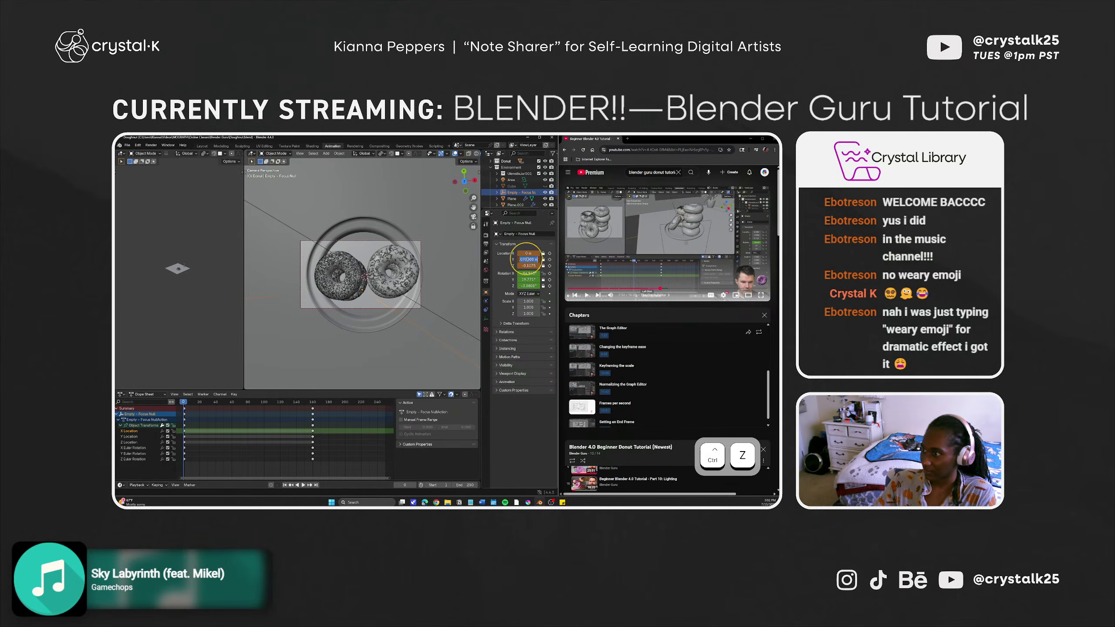
# Try setting the Focus Null's location to 0 and undo the location changes.
pyautogui.write('0')
pyautogui.press('Tab')
pyautogui.write('0')
pyautogui.press('Return')
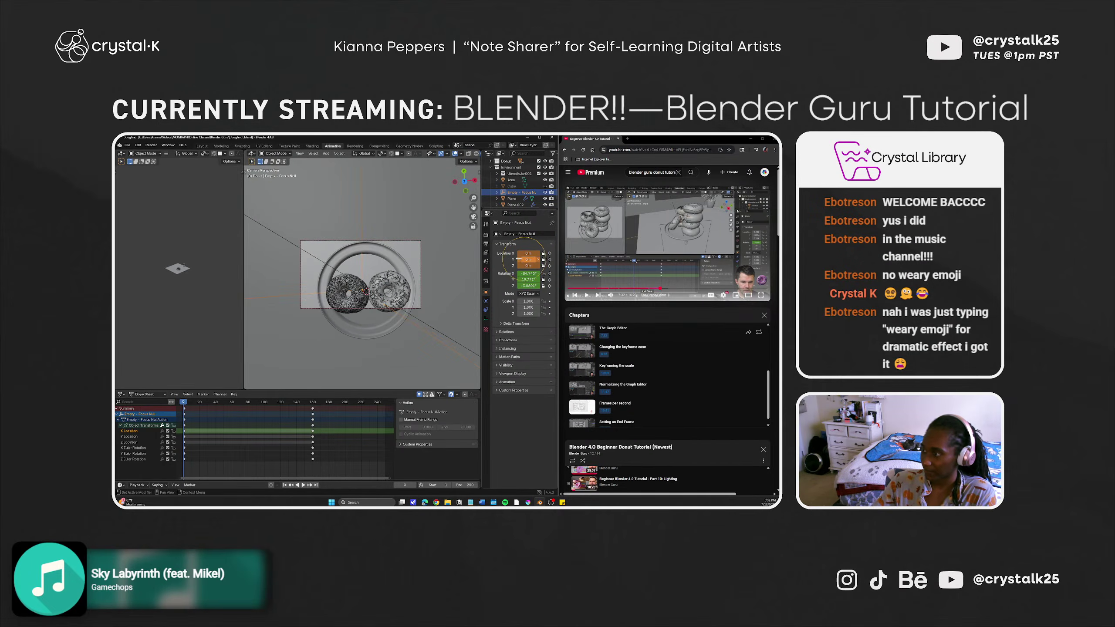
pyautogui.hotkey('ctrl', 'z')
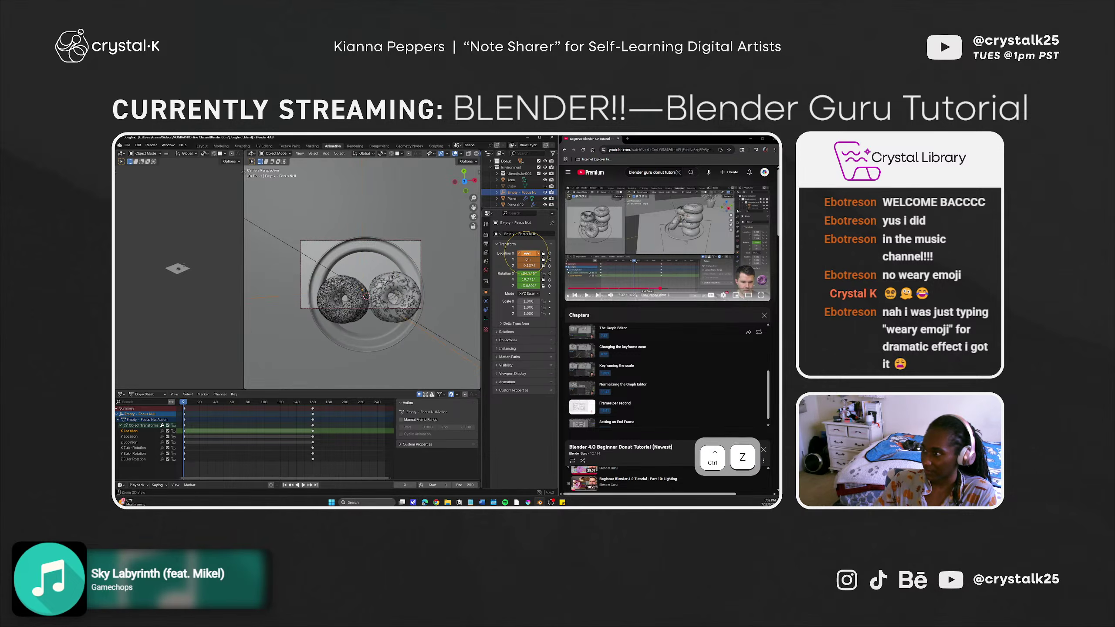
pyautogui.hotkey('ctrl', 'z')
pyautogui.hotkey('ctrl', 'z')
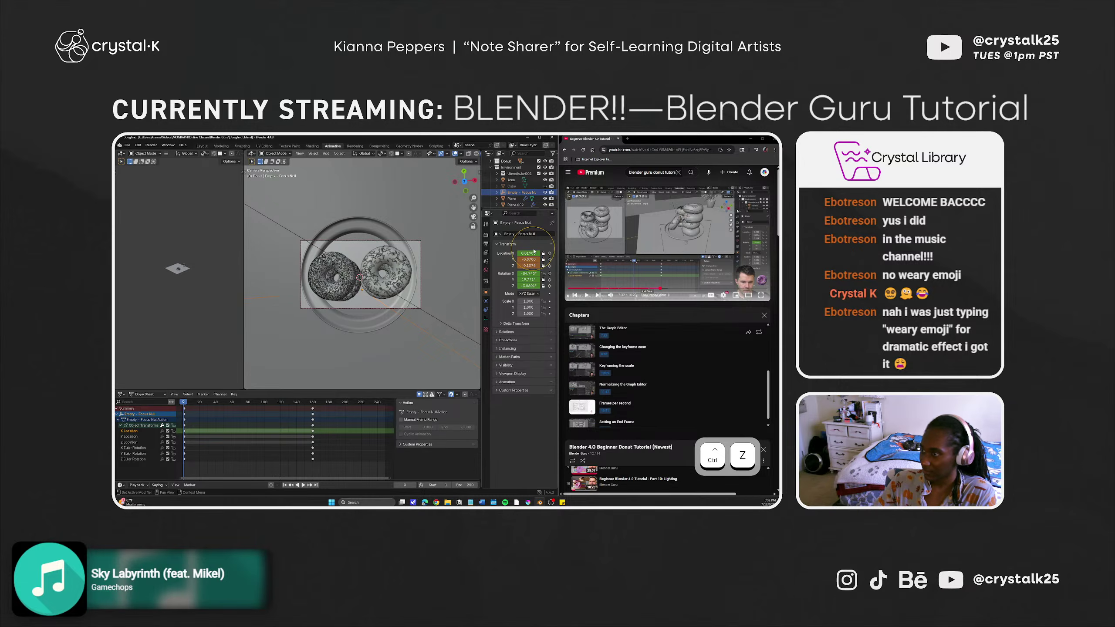
# Try rounding the Focus Null's X location by replacing its trailing digits with 2.
pyautogui.hotkey('alt', 'Down')
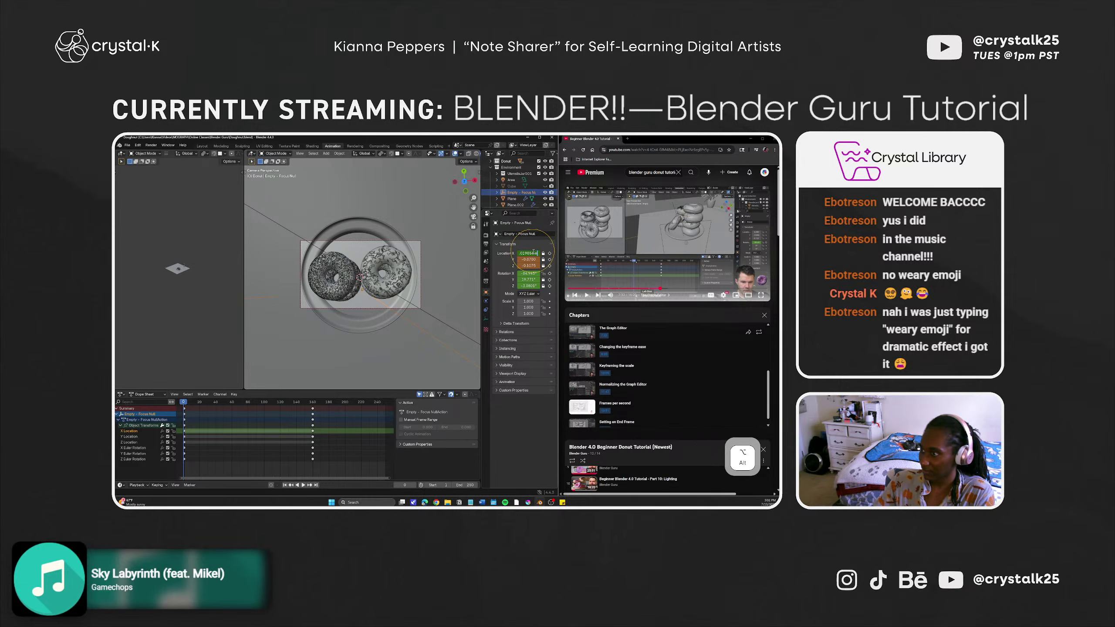
pyautogui.hotkey('alt', 'Up')
pyautogui.hotkey('alt', 'Down')
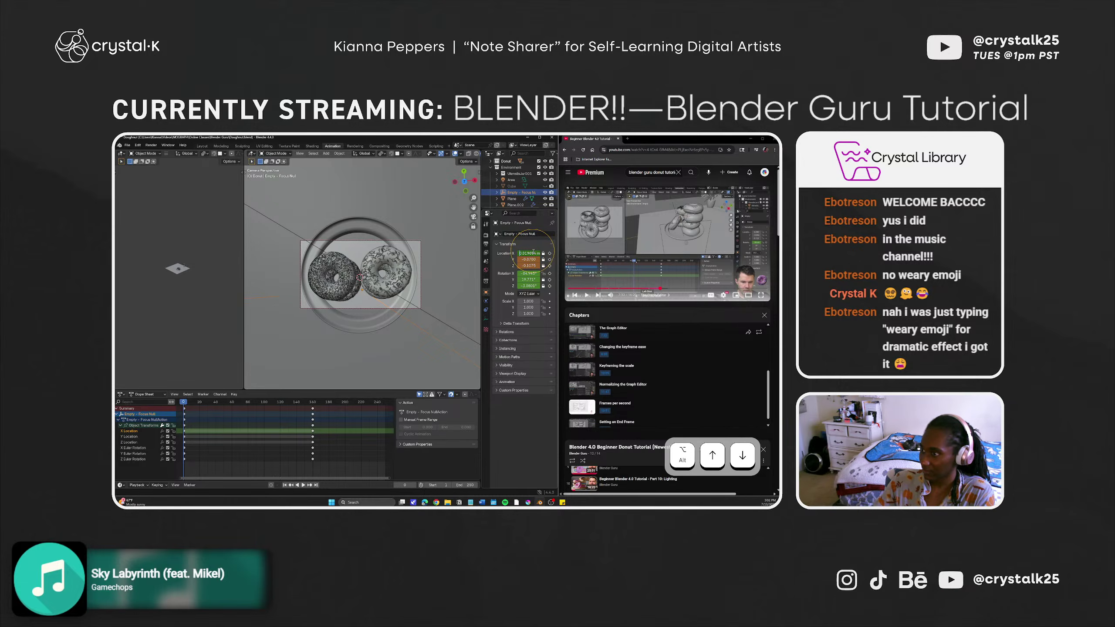
pyautogui.hotkey('alt', 'Up')
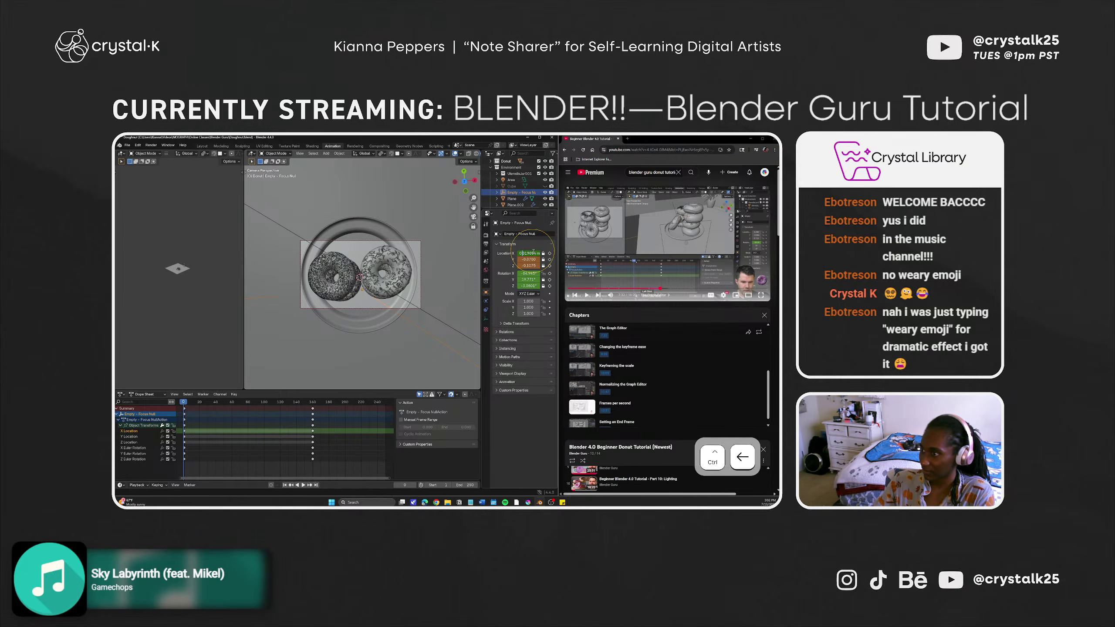
pyautogui.hotkey('ctrl', 'shift', 'Right')
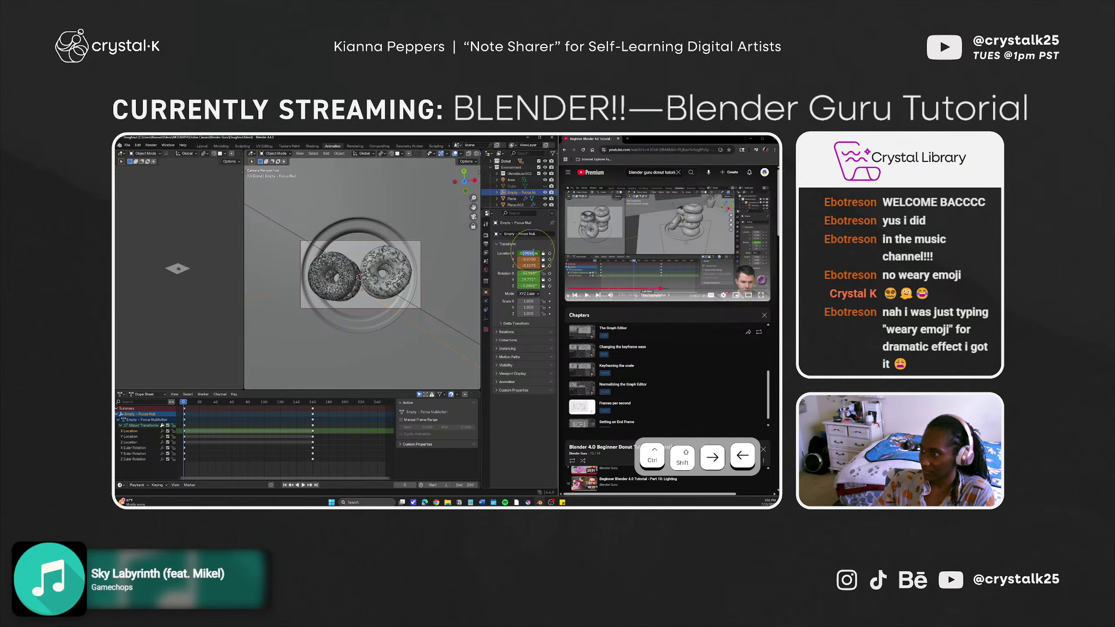
pyautogui.write('2')
pyautogui.press('Return')
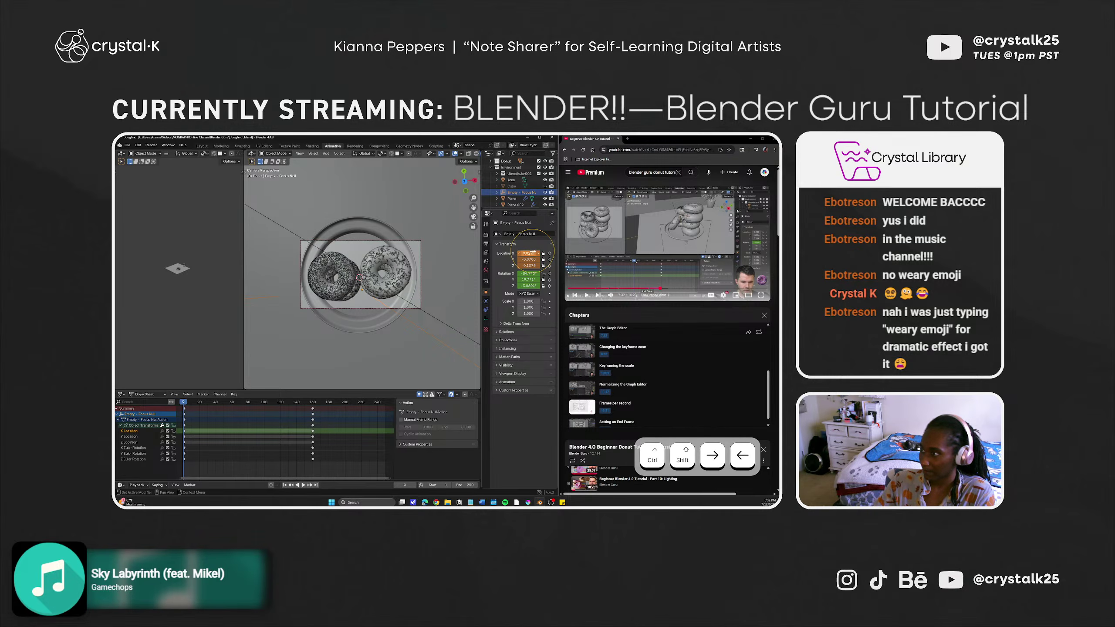
# Try finer values for the Focus Null's X location and scrub the timeline near the first keyframe.
pyautogui.click(533, 253)
pyautogui.hotkey('shift', 'Right')
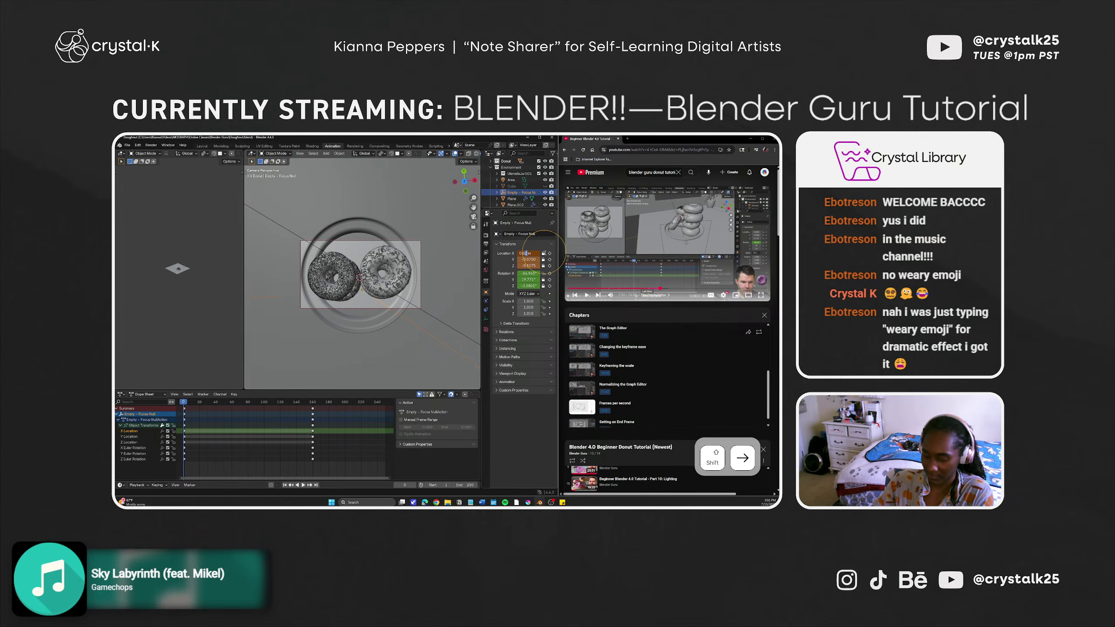
pyautogui.click(545, 255)
pyautogui.click(534, 252)
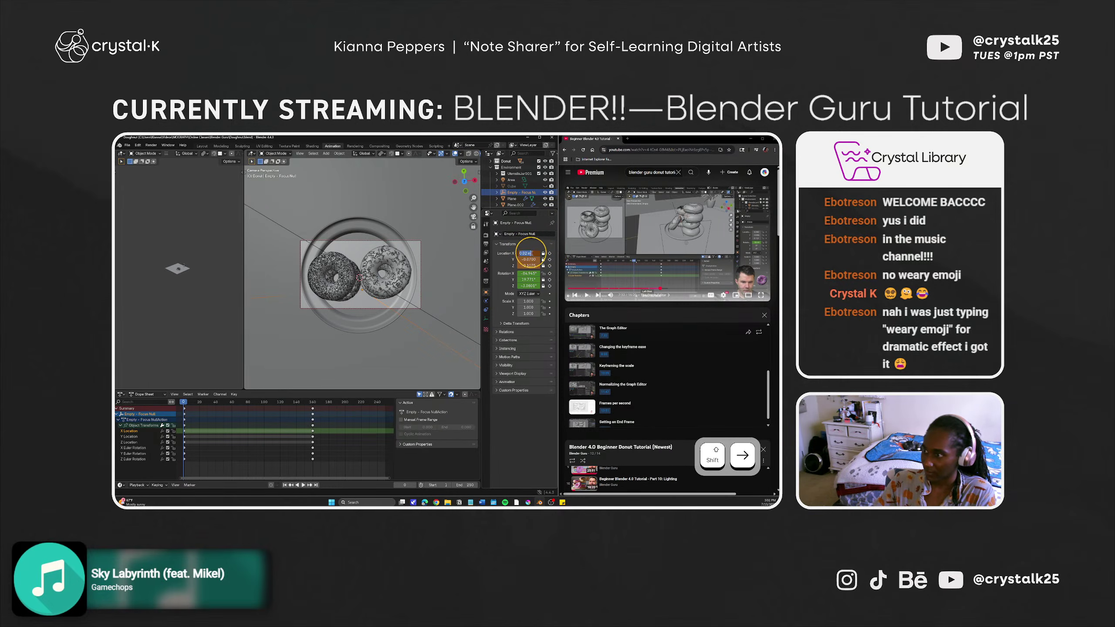
pyautogui.click(523, 253)
pyautogui.hotkey('shift', 'Right')
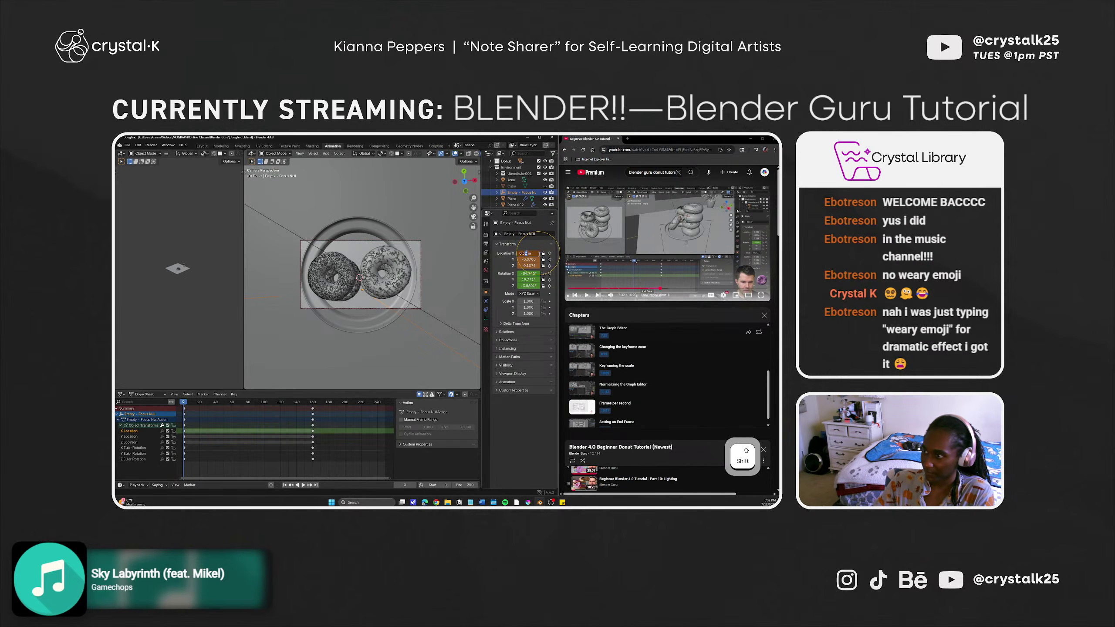
pyautogui.write('1')
pyautogui.press('Return')
pyautogui.click(526, 253)
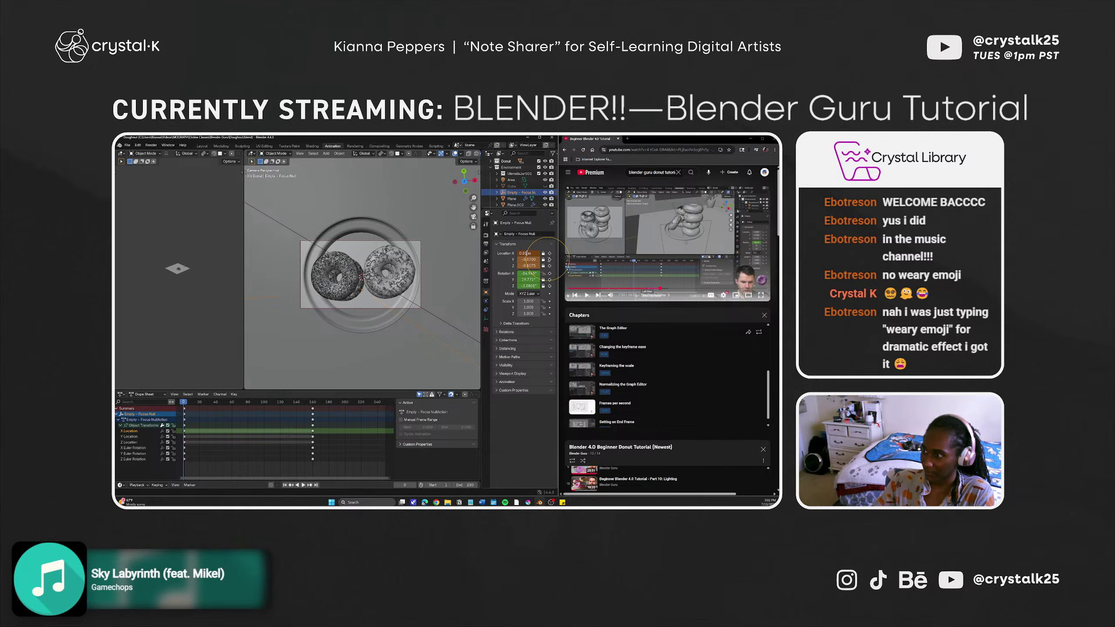
pyautogui.write('35')
pyautogui.press('Return')
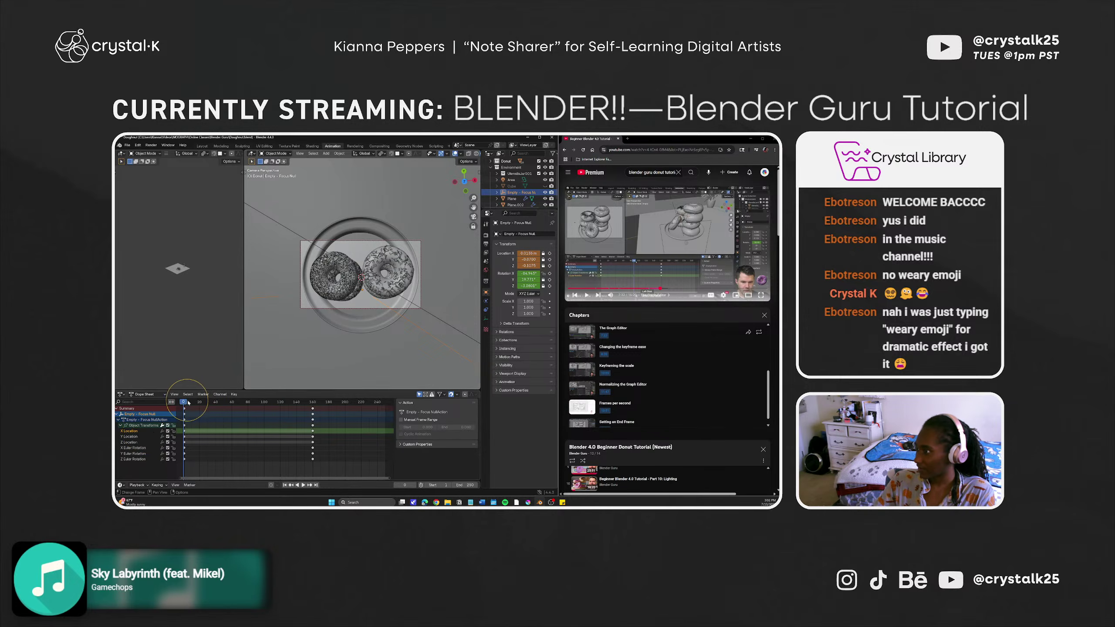
pyautogui.moveTo(188, 401); pyautogui.dragTo(183, 399)
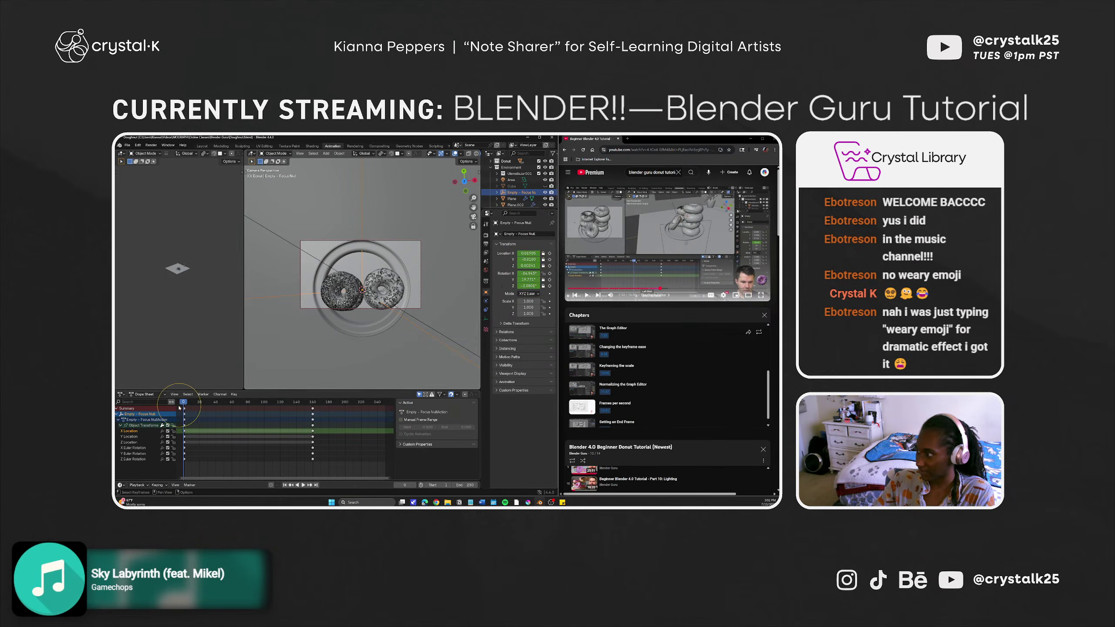
# Move the Focus Null's first keyframes to frame 0 and set its X location to 0.035 m.
pyautogui.moveTo(192, 410); pyautogui.dragTo(182, 464)
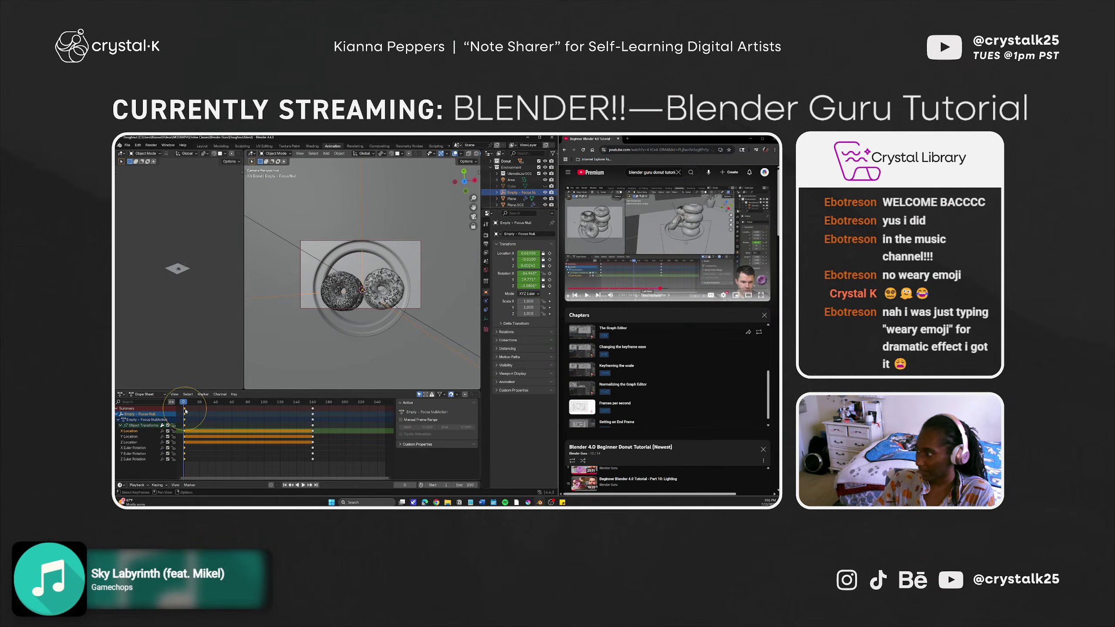
pyautogui.keyDown('shift'); pyautogui.moveTo(184, 410); pyautogui.dragTo(182, 409); pyautogui.keyUp('shift')
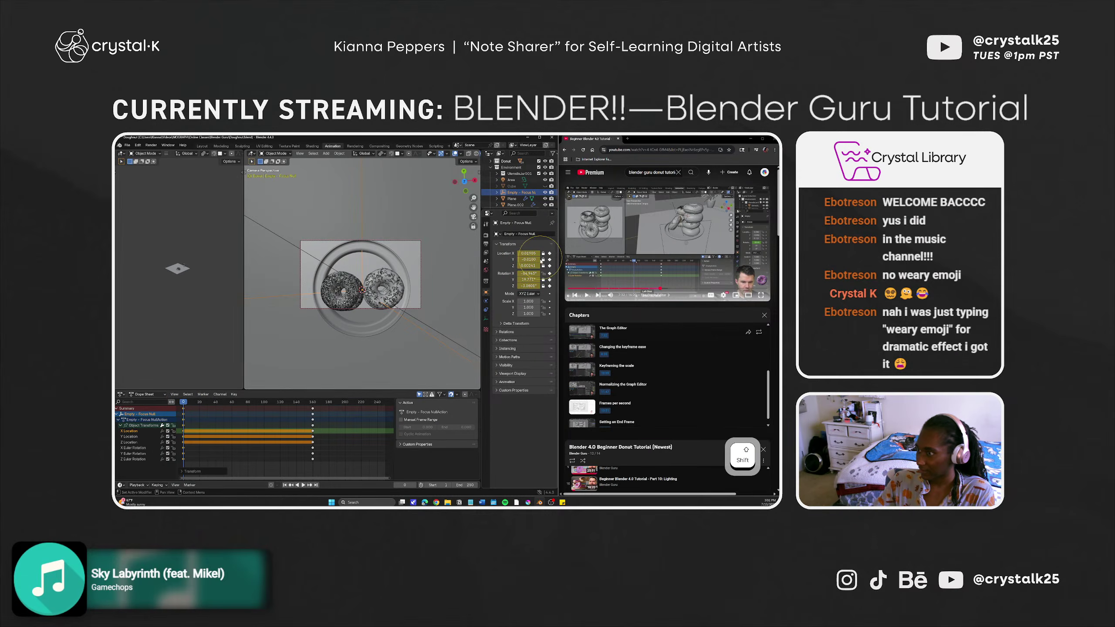
pyautogui.click(537, 253)
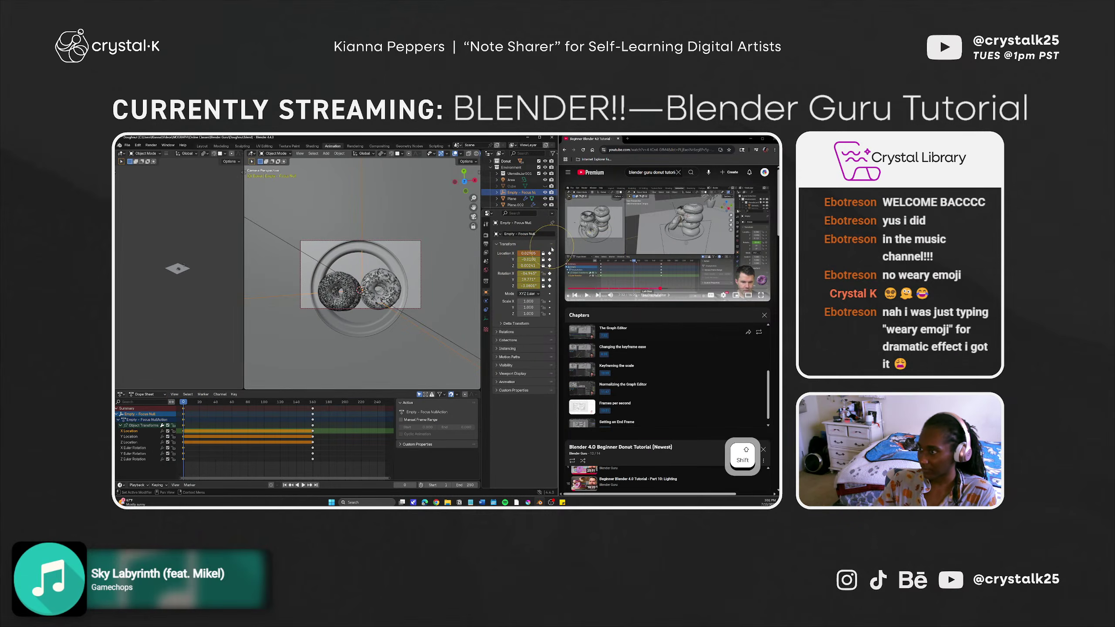
pyautogui.click(536, 253)
pyautogui.press('BackSpace')
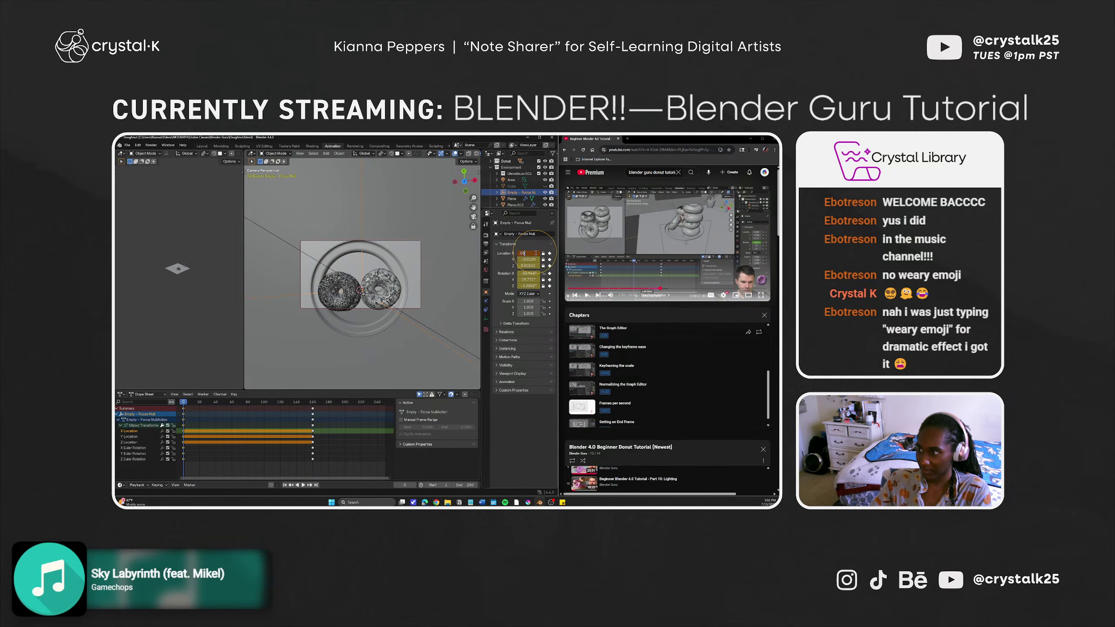
pyautogui.write('.035')
pyautogui.press('Return')
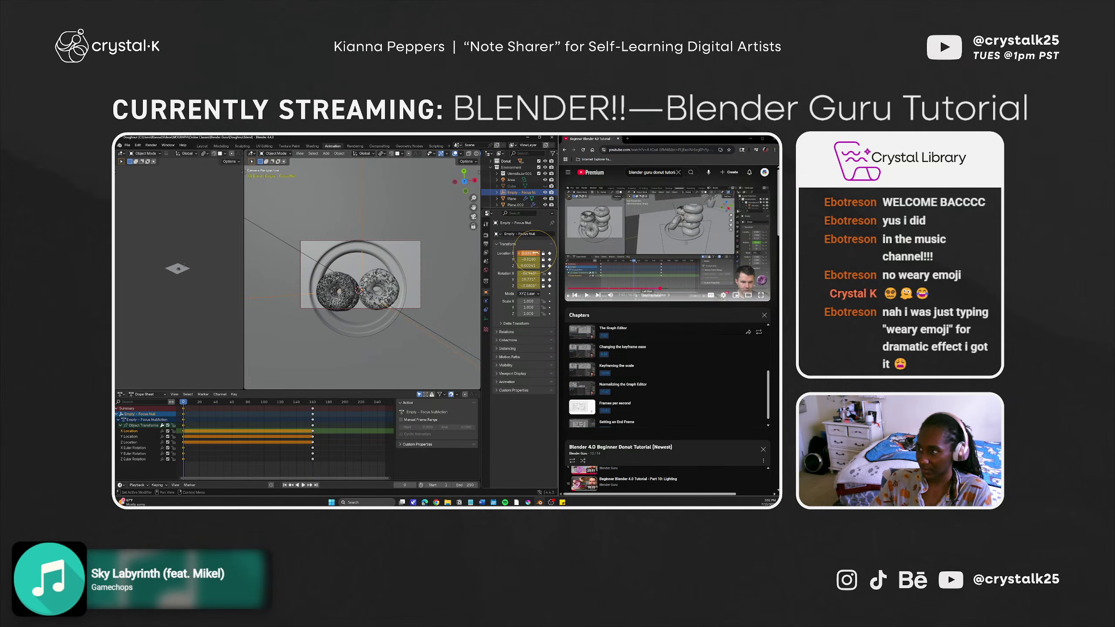
# Zero the Focus Null's Y and Z location, and adjust its location freehand to centre the donuts in the camera frame.
pyautogui.click(527, 259)
pyautogui.write('0')
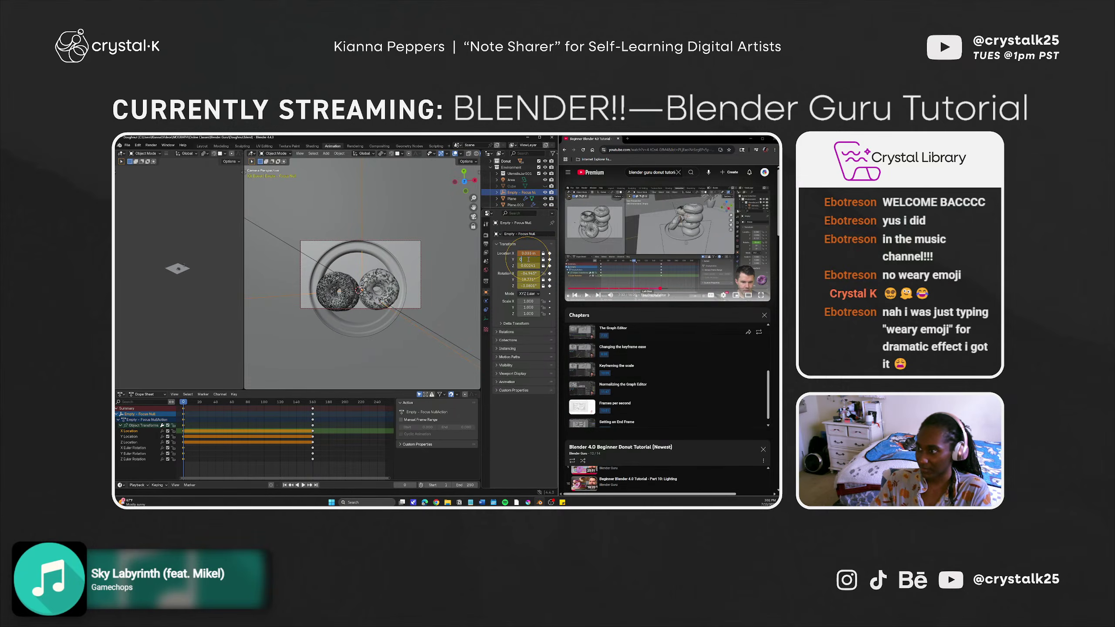
pyautogui.press('Tab')
pyautogui.write('0')
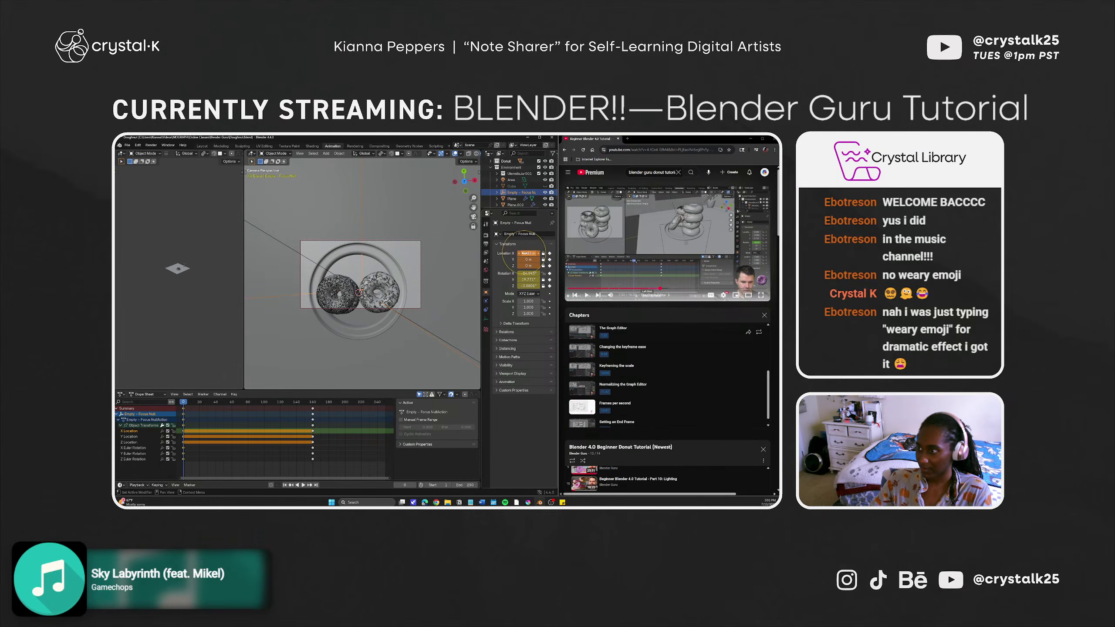
pyautogui.moveTo(527, 259); pyautogui.dragTo(173, 262)
pyautogui.moveTo(527, 254); pyautogui.dragTo(174, 254)
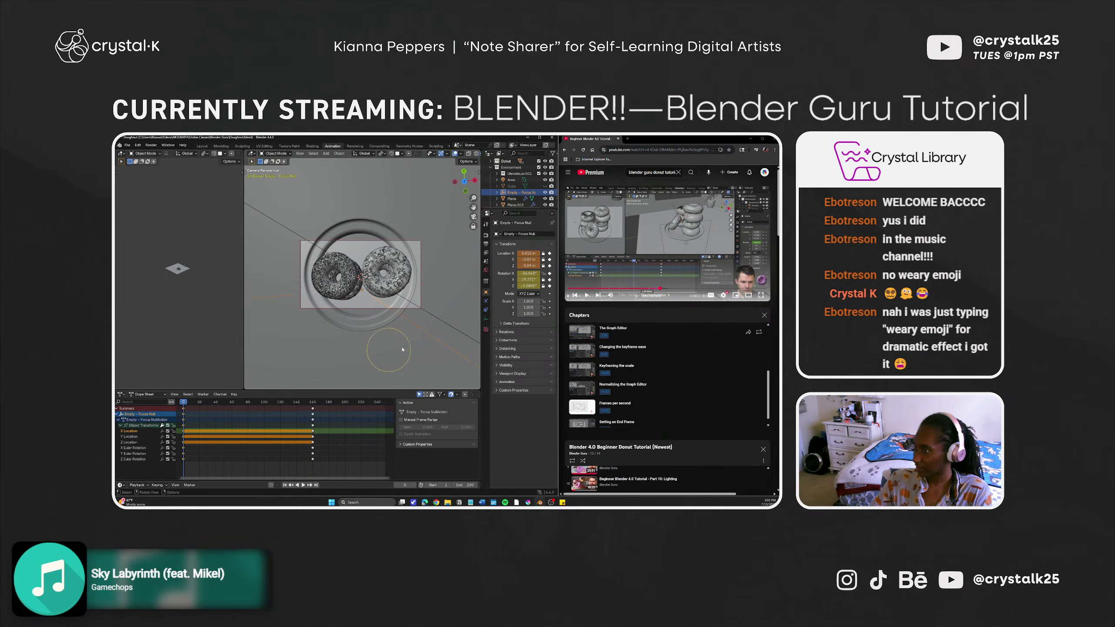
# Keyframe the Focus Null's adjusted X, Y and Z location at frame 0.
pyautogui.click(550, 266)
pyautogui.click(550, 253)
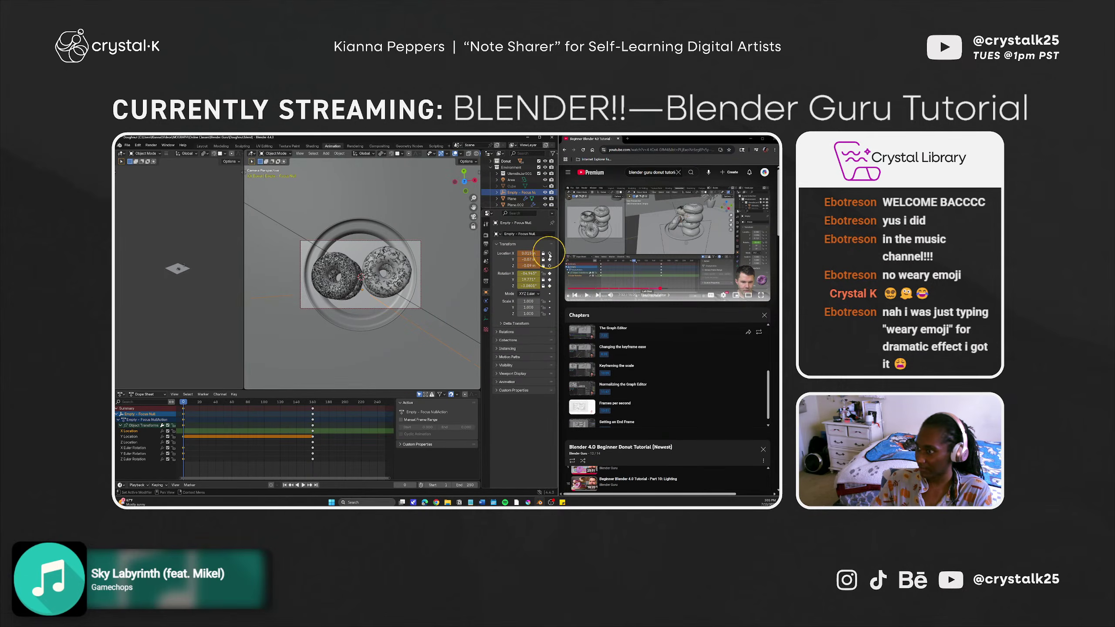
pyautogui.click(549, 260)
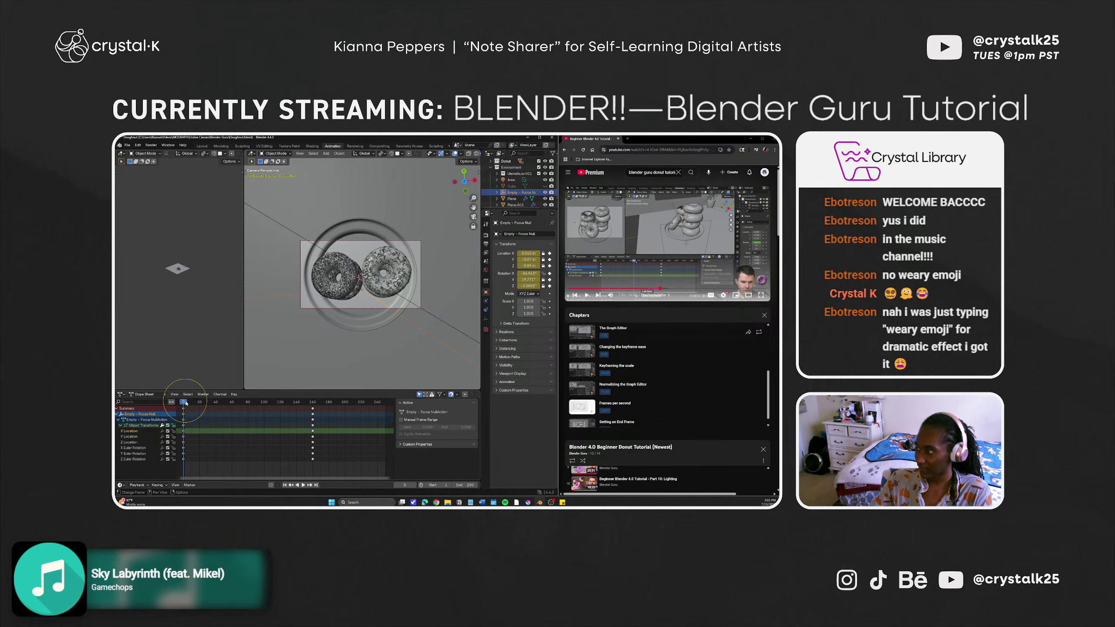
# Scrub and play back the animation to check the camera swing, and resume the tutorial video.
pyautogui.moveTo(186, 403)
pyautogui.mouseDown()
pyautogui.moveTo(313, 399)
pyautogui.moveTo(210, 402)
pyautogui.moveTo(188, 419)
pyautogui.moveTo(304, 412)
pyautogui.moveTo(180, 420)
pyautogui.mouseUp()
pyautogui.press('space')
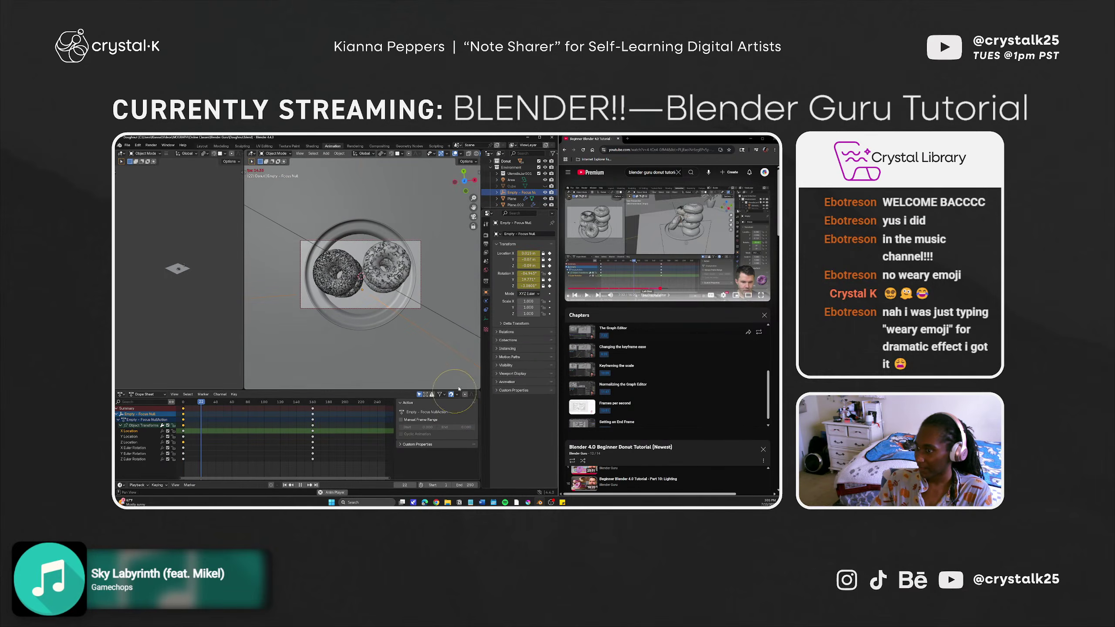
pyautogui.click(732, 238)
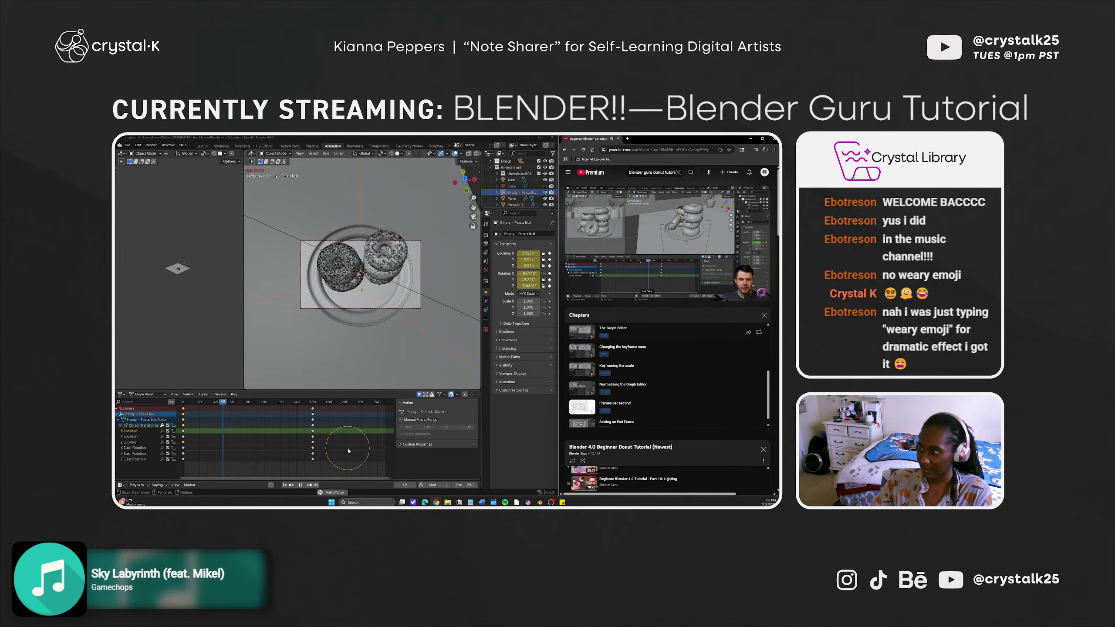
pyautogui.click(268, 437)
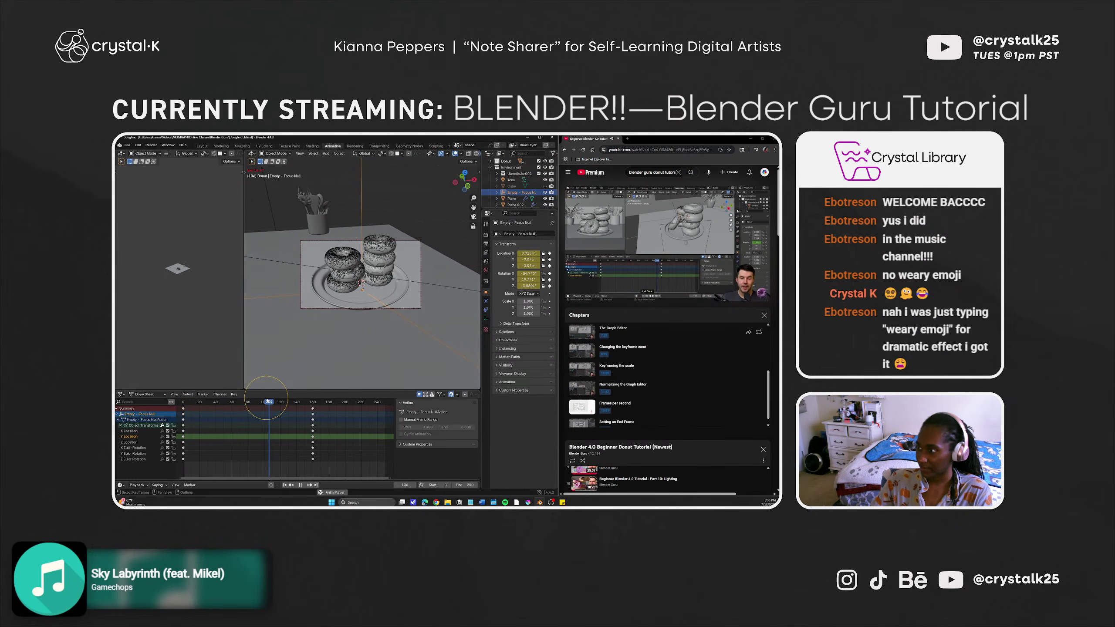
# Stop the animation playback, zoom out on the scene, and rewind the tutorial video by 5 seconds.
pyautogui.press('Escape')
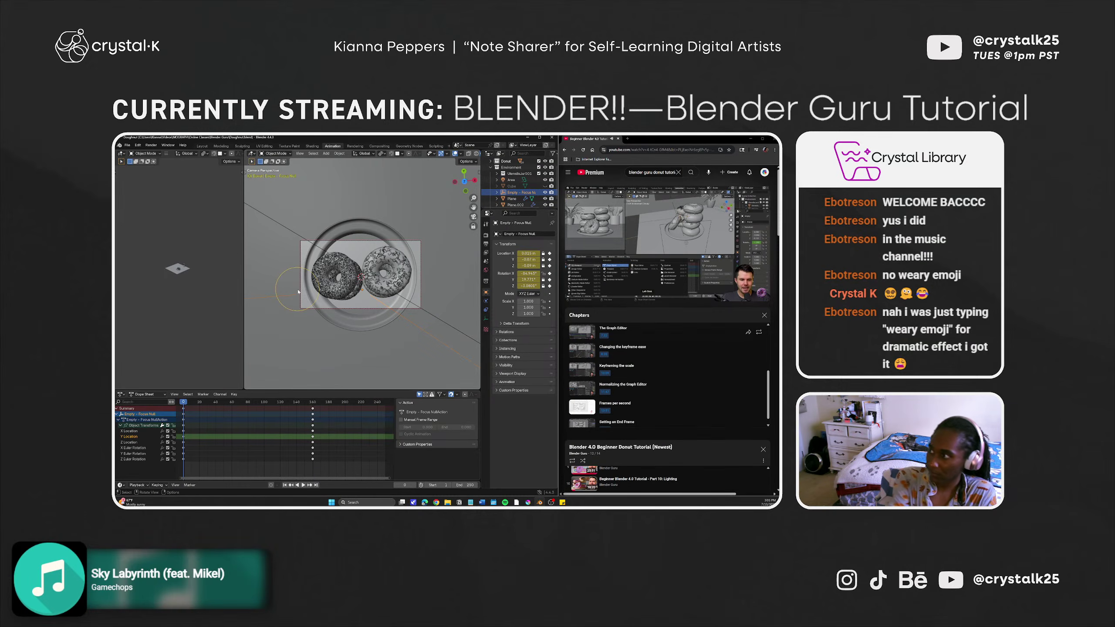
pyautogui.scroll(-6, 188, 245)
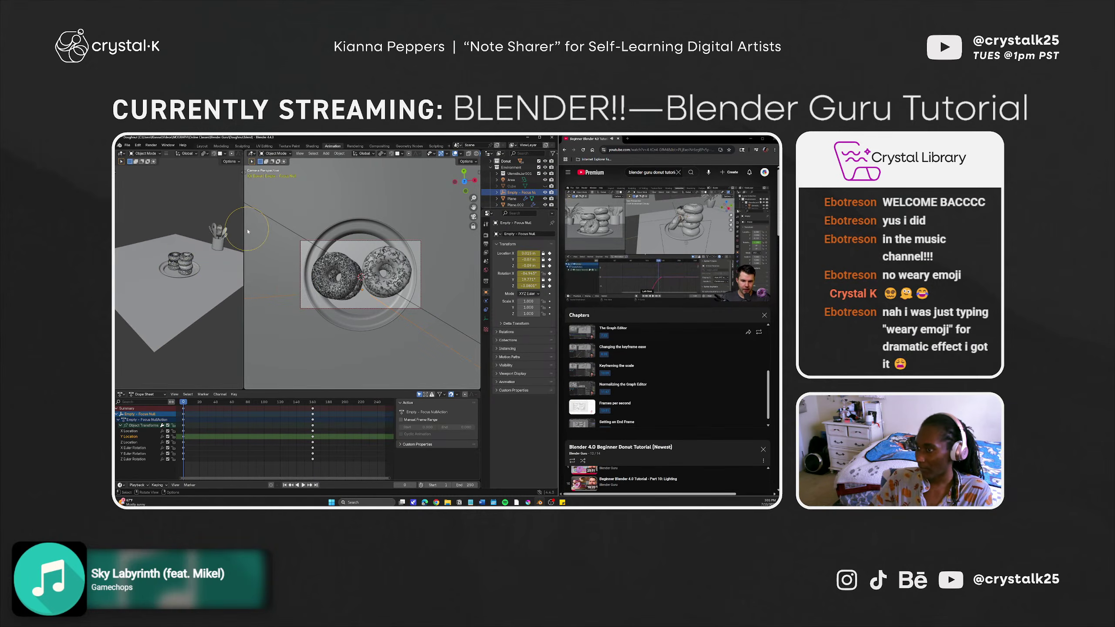
pyautogui.click(615, 246)
pyautogui.press('Left')
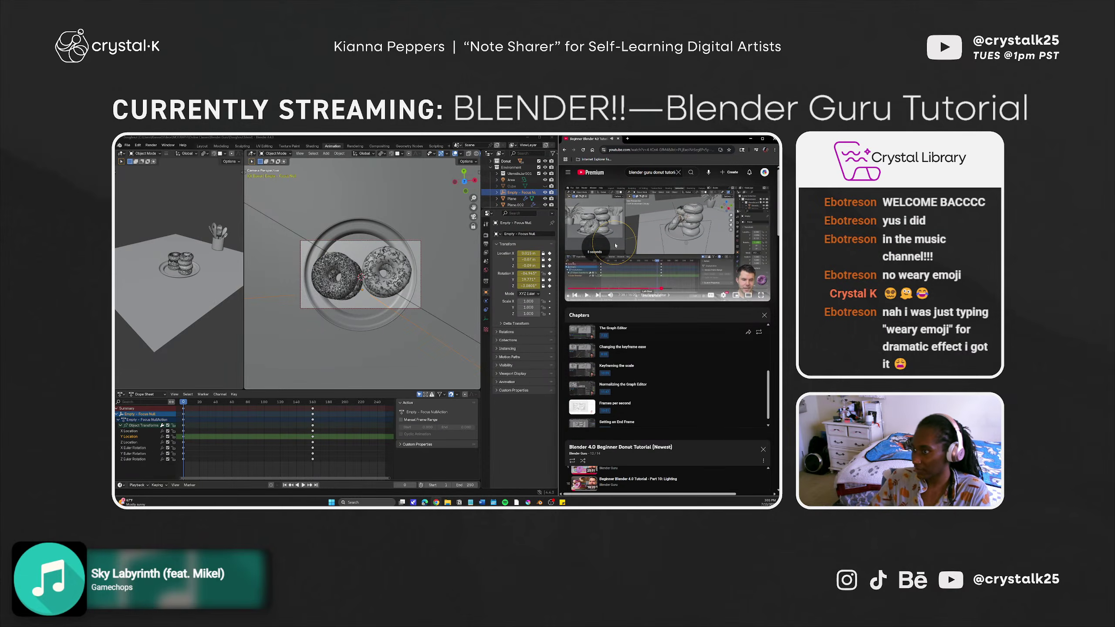
# Replace the Dope Sheet with the Graph Editor and frame the Focus Null's animation curves.
pyautogui.click(291, 350)
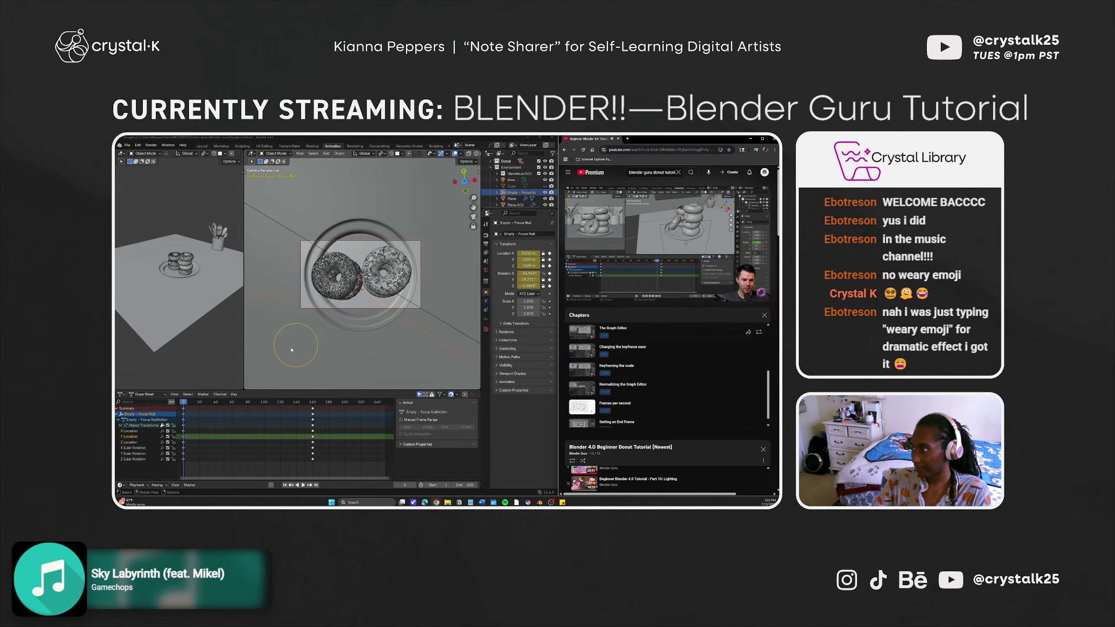
pyautogui.click(121, 394)
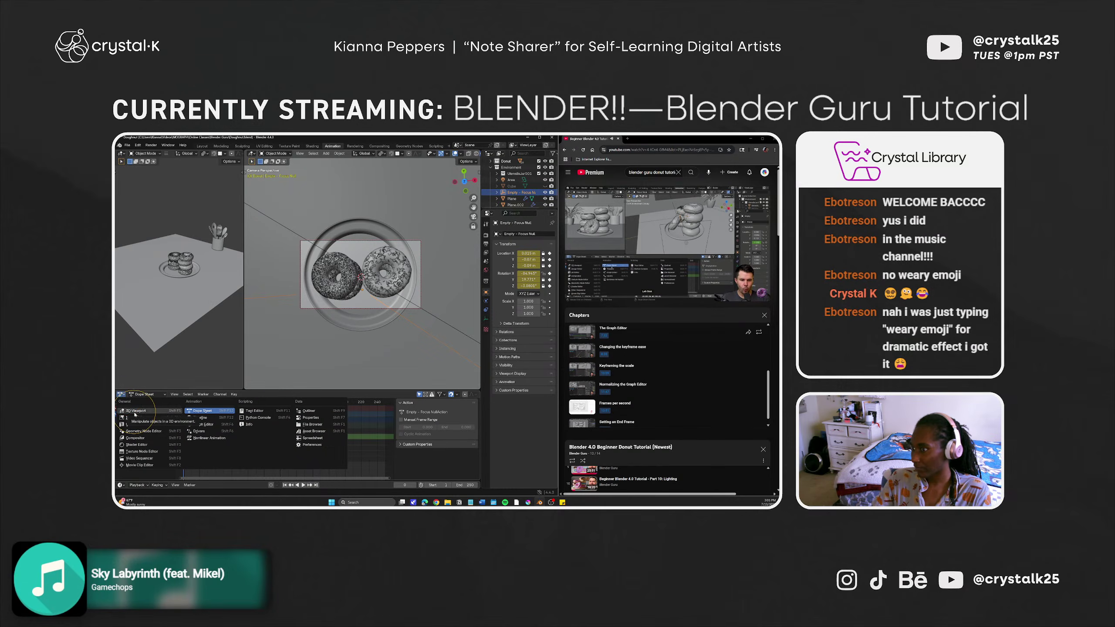
pyautogui.click(207, 424)
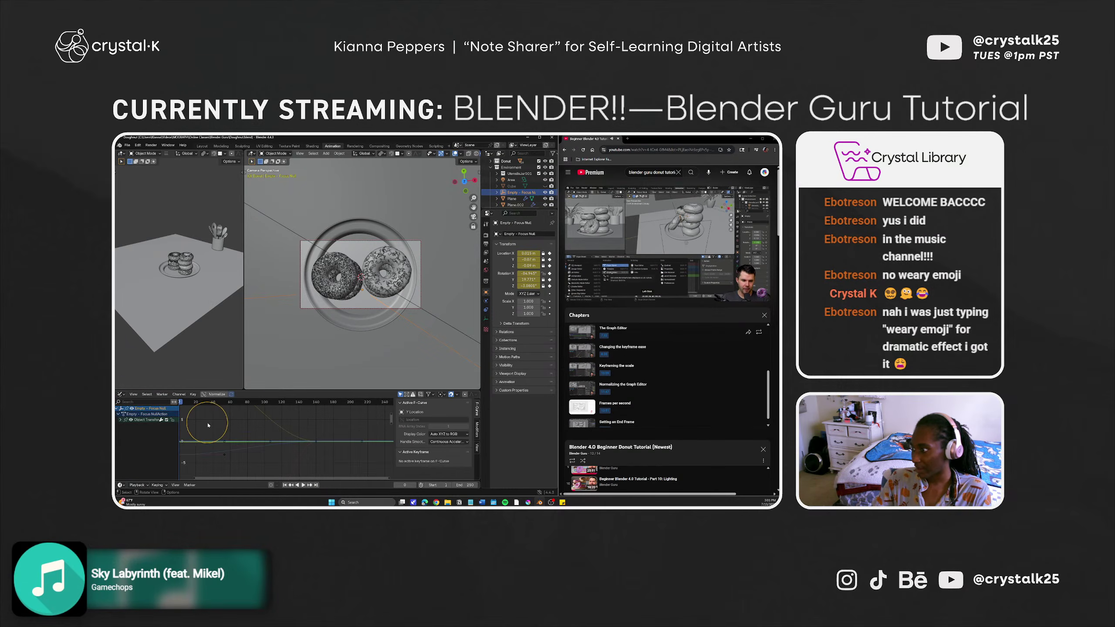
pyautogui.scroll(-4, 232, 433)
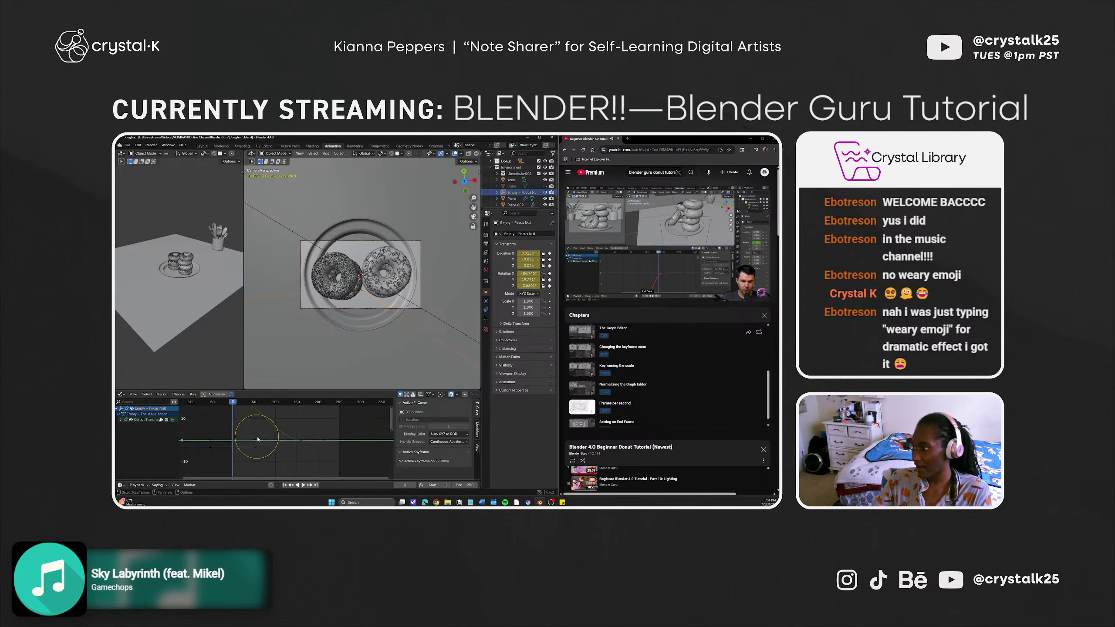
pyautogui.scroll(-6, 258, 440)
pyautogui.keyDown('shift'); pyautogui.moveTo(258, 439); pyautogui.dragTo(281, 421, button='middle'); pyautogui.keyUp('shift')
pyautogui.scroll(-10, 279, 418)
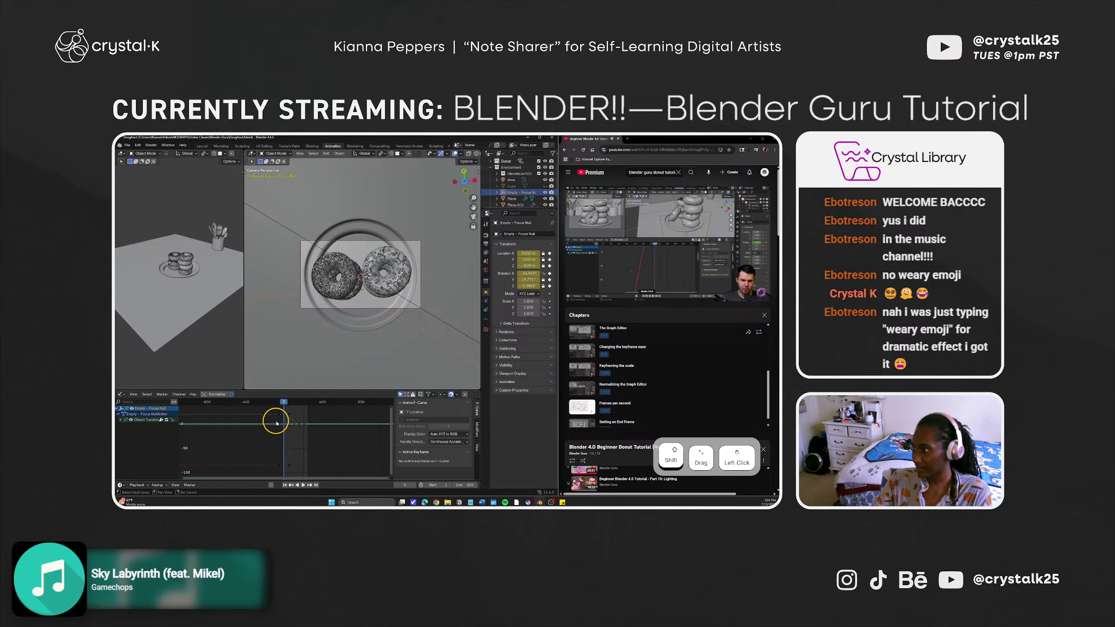
# Select the Focus Null's frame 0 keyframes in the Graph Editor and examine their curves and handles up close.
pyautogui.moveTo(285, 411); pyautogui.dragTo(284, 466)
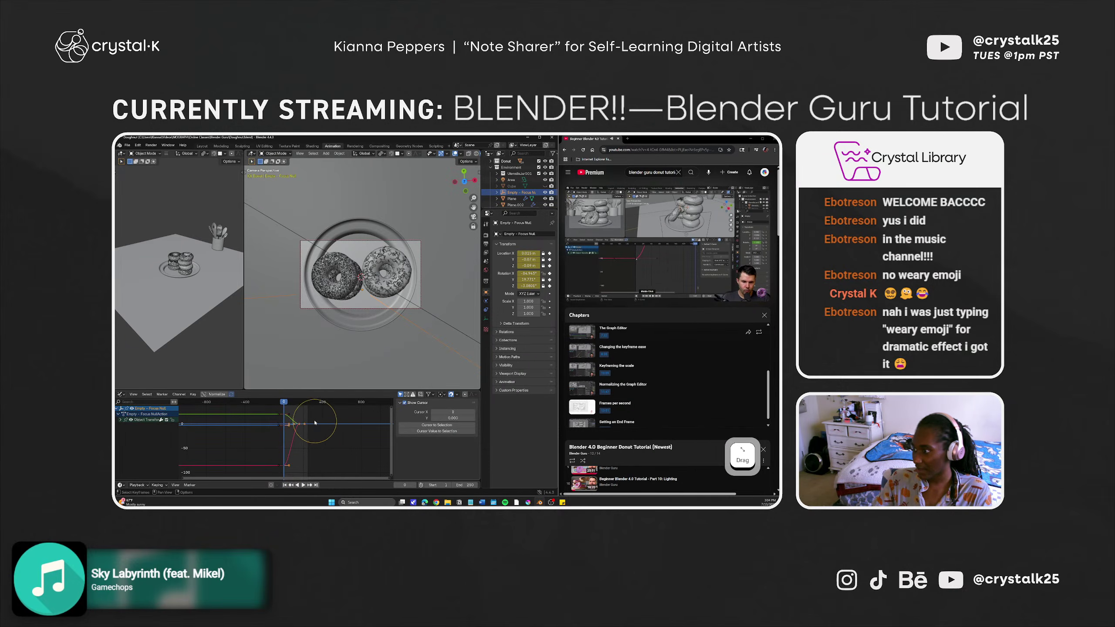
pyautogui.scroll(7, 298, 427)
pyautogui.keyDown('shift'); pyautogui.moveTo(289, 441); pyautogui.dragTo(287, 457, button='middle'); pyautogui.keyUp('shift')
pyautogui.scroll(3, 288, 456)
pyautogui.moveTo(341, 423); pyautogui.dragTo(285, 456)
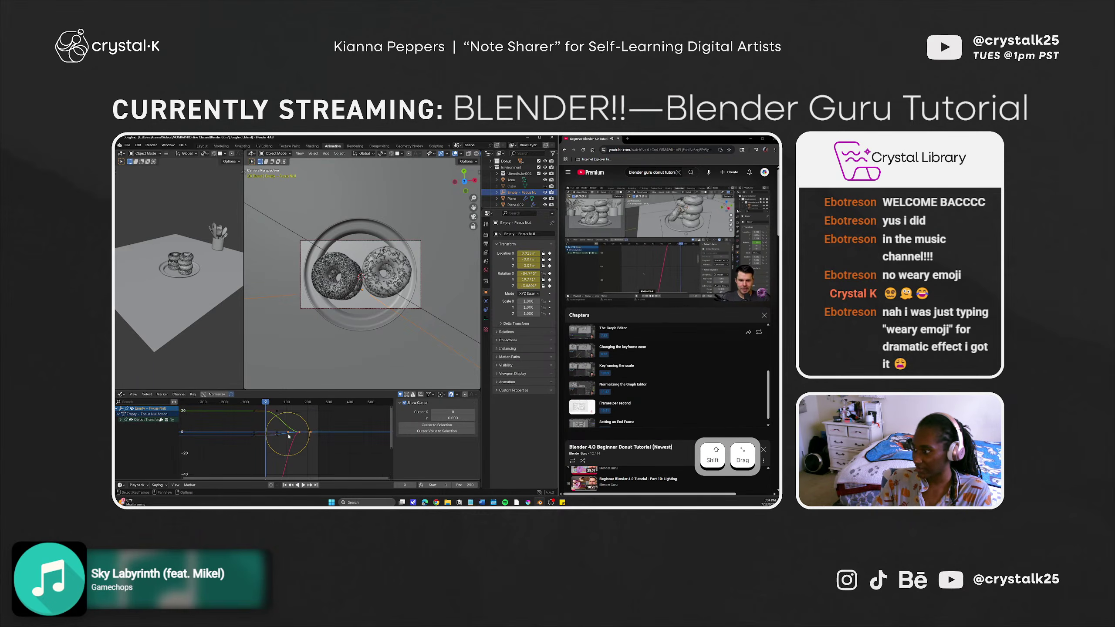
# Try moving a handle of the Y Euler Rotation curve near frame 0, and undo the change.
pyautogui.keyDown('shift'); pyautogui.click(288, 433); pyautogui.keyUp('shift')
pyautogui.keyDown('shift'); pyautogui.click(286, 410); pyautogui.keyUp('shift')
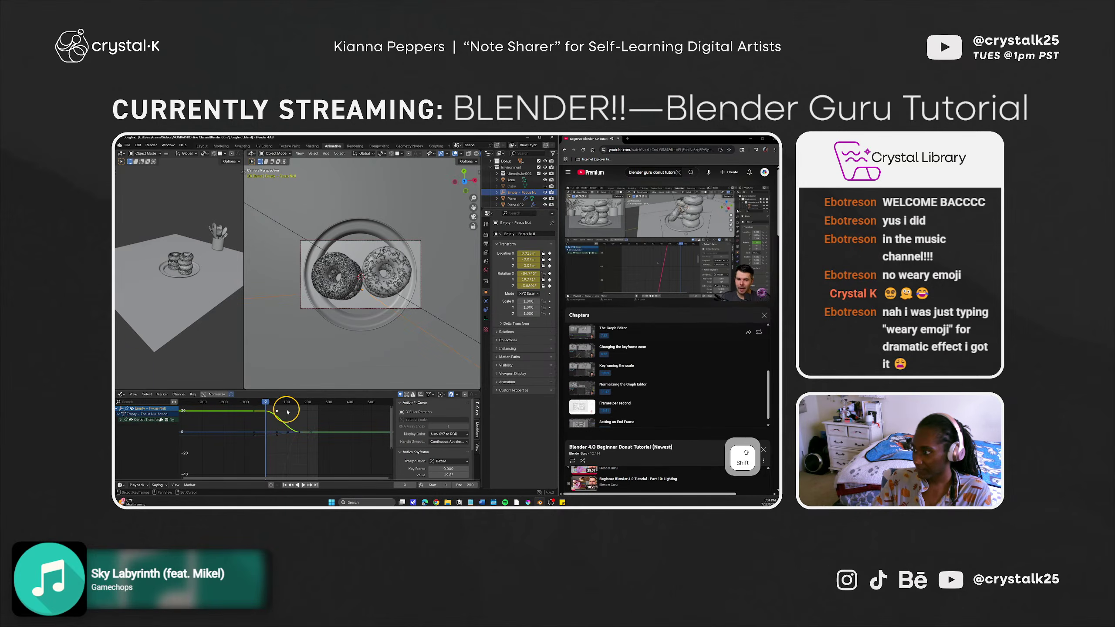
pyautogui.moveTo(276, 411); pyautogui.dragTo(238, 418)
pyautogui.hotkey('ctrl', 'z')
pyautogui.keyDown('shift'); pyautogui.click(288, 410); pyautogui.keyUp('shift')
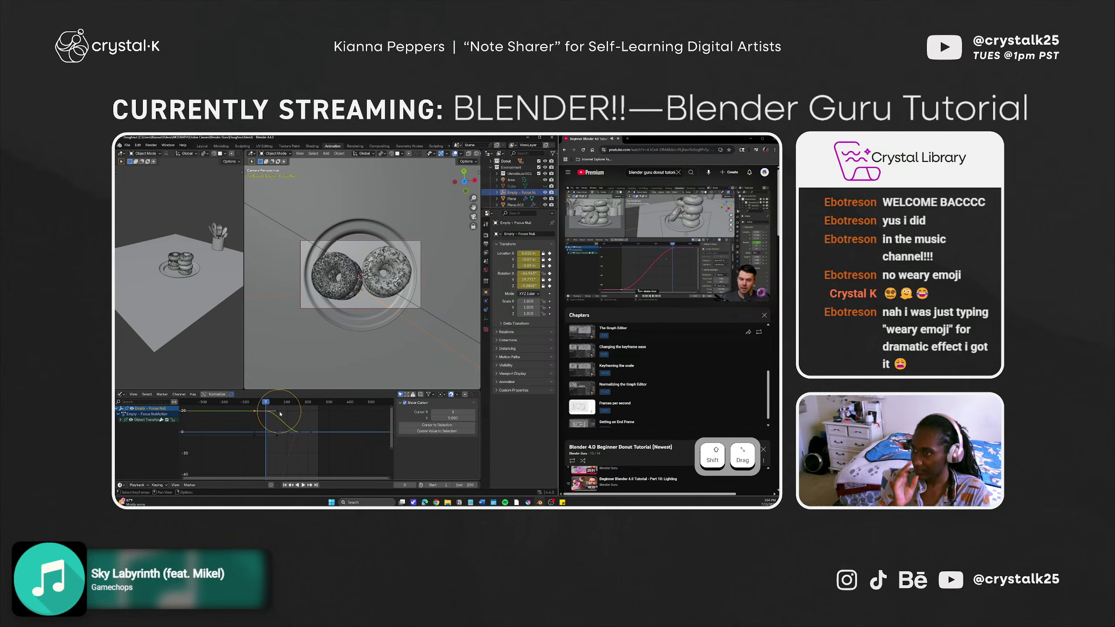
# Rescale the Graph Editor's time and value axes to examine the shape of the Focus Null's curves.
pyautogui.moveTo(309, 417)
pyautogui.keyDown('ctrl'); pyautogui.mouseDown()
pyautogui.moveTo(289, 418)
pyautogui.moveTo(300, 420)
pyautogui.mouseUp(); pyautogui.keyUp('ctrl')
pyautogui.moveTo(294, 420)
pyautogui.keyDown('ctrl'); pyautogui.mouseDown(button='middle')
pyautogui.moveTo(274, 418)
pyautogui.moveTo(289, 440)
pyautogui.moveTo(277, 426)
pyautogui.mouseUp(button='middle'); pyautogui.keyUp('ctrl')
pyautogui.keyDown('ctrl'); pyautogui.scroll(1, 282, 440); pyautogui.keyUp('ctrl')
pyautogui.scroll(3, 283, 440)
pyautogui.keyDown('ctrl'); pyautogui.scroll(3, 299, 433); pyautogui.keyUp('ctrl')
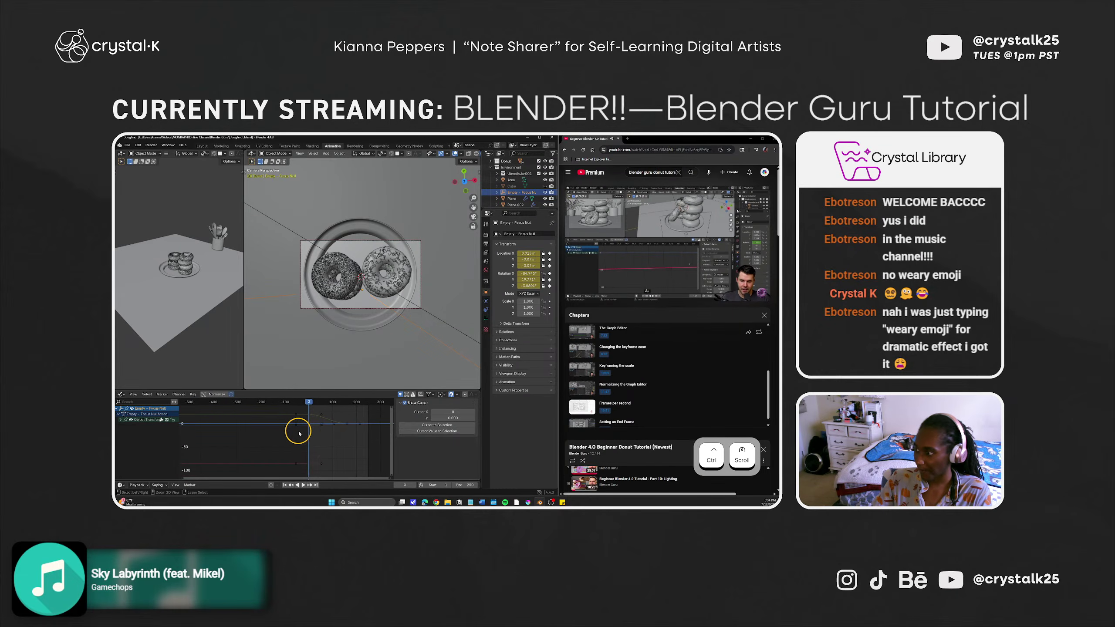
pyautogui.keyDown('ctrl'); pyautogui.scroll(-3, 298, 433); pyautogui.keyUp('ctrl')
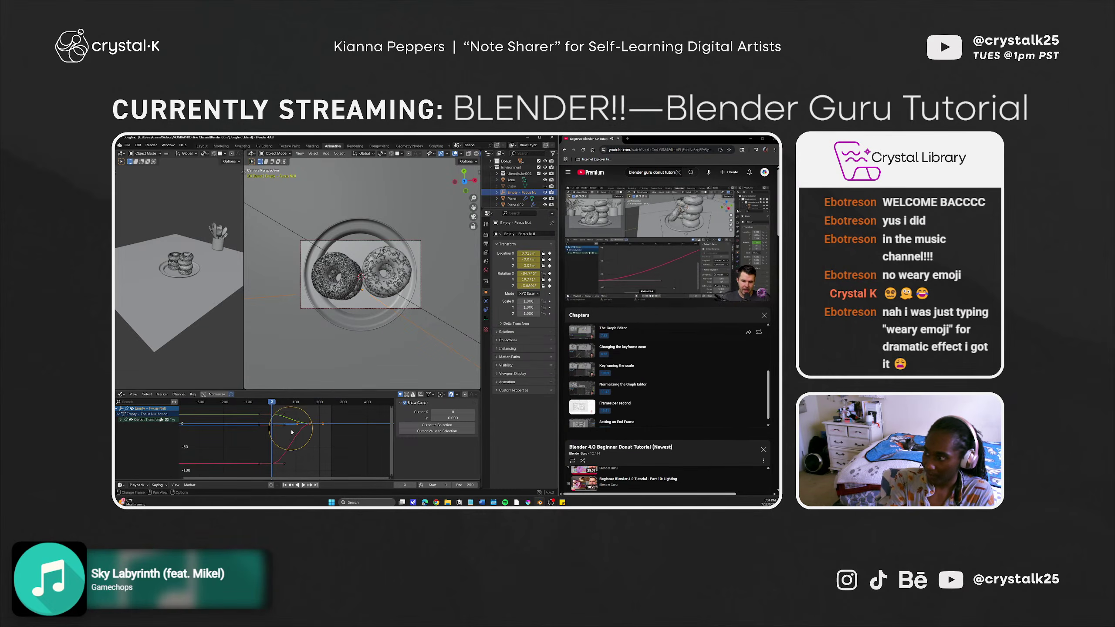
pyautogui.scroll(4, 302, 442)
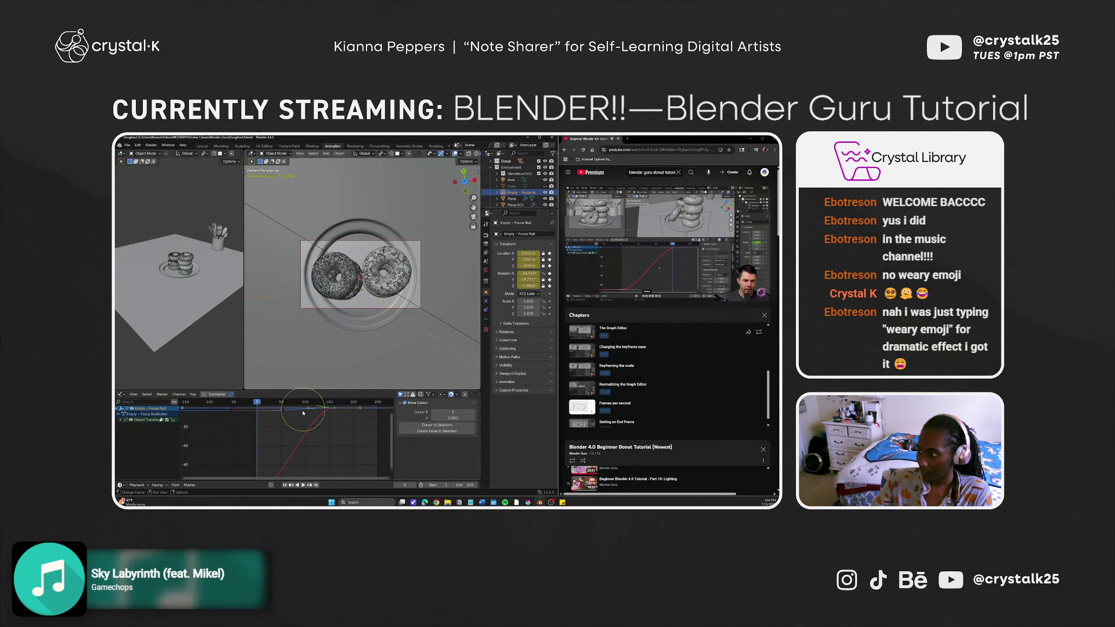
pyautogui.keyDown('ctrl'); pyautogui.moveTo(302, 434); pyautogui.dragTo(273, 436, button='middle'); pyautogui.keyUp('ctrl')
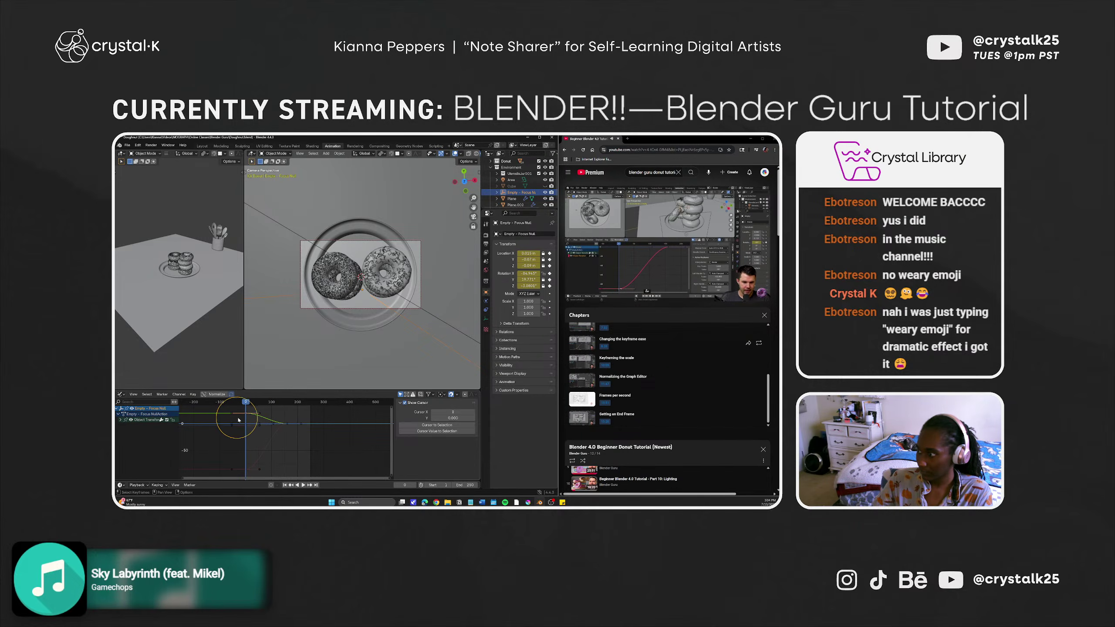
# Try reshaping the start of the Y Euler Rotation curve with its frame 0 handles, and undo the changes.
pyautogui.moveTo(260, 414); pyautogui.dragTo(278, 412)
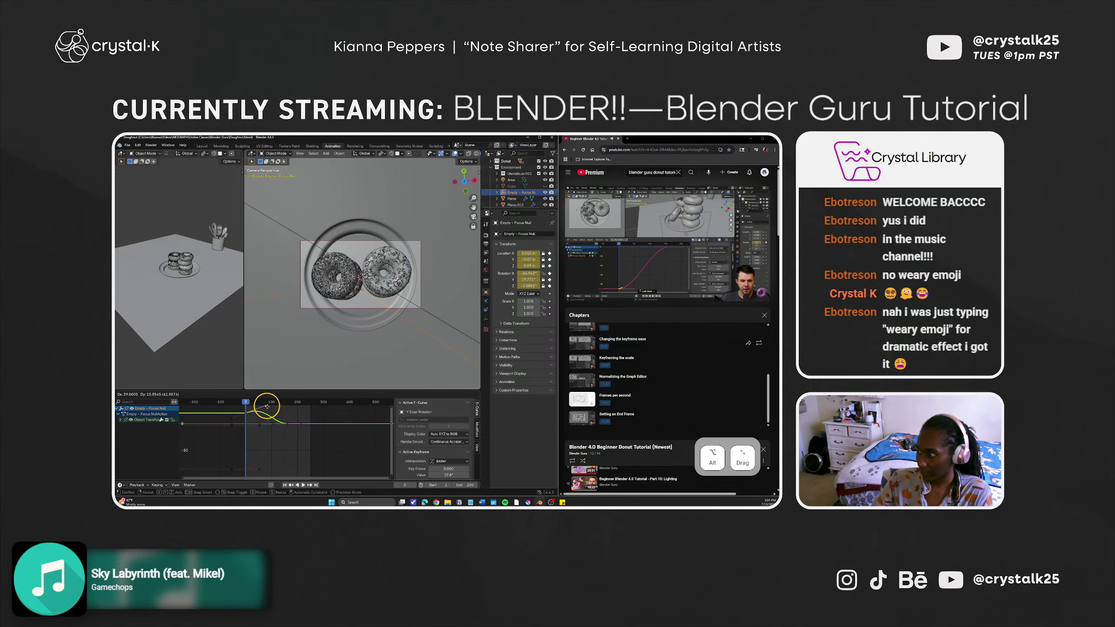
pyautogui.hotkey('ctrl', 'z')
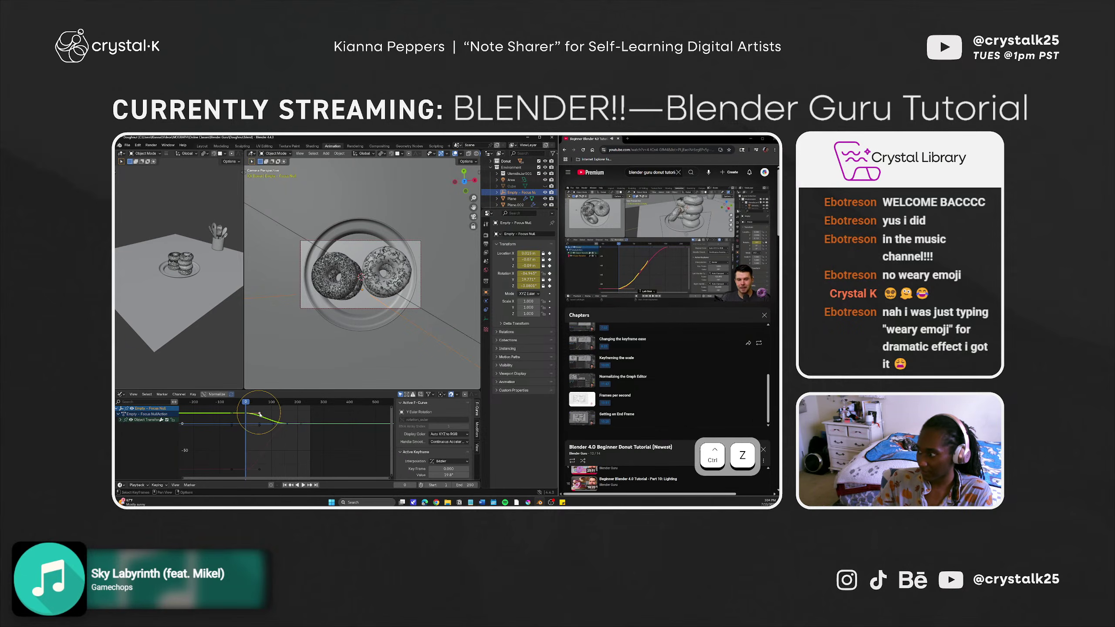
pyautogui.keyDown('shift'); pyautogui.click(258, 414); pyautogui.keyUp('shift')
pyautogui.keyDown('shift'); pyautogui.click(247, 413); pyautogui.keyUp('shift')
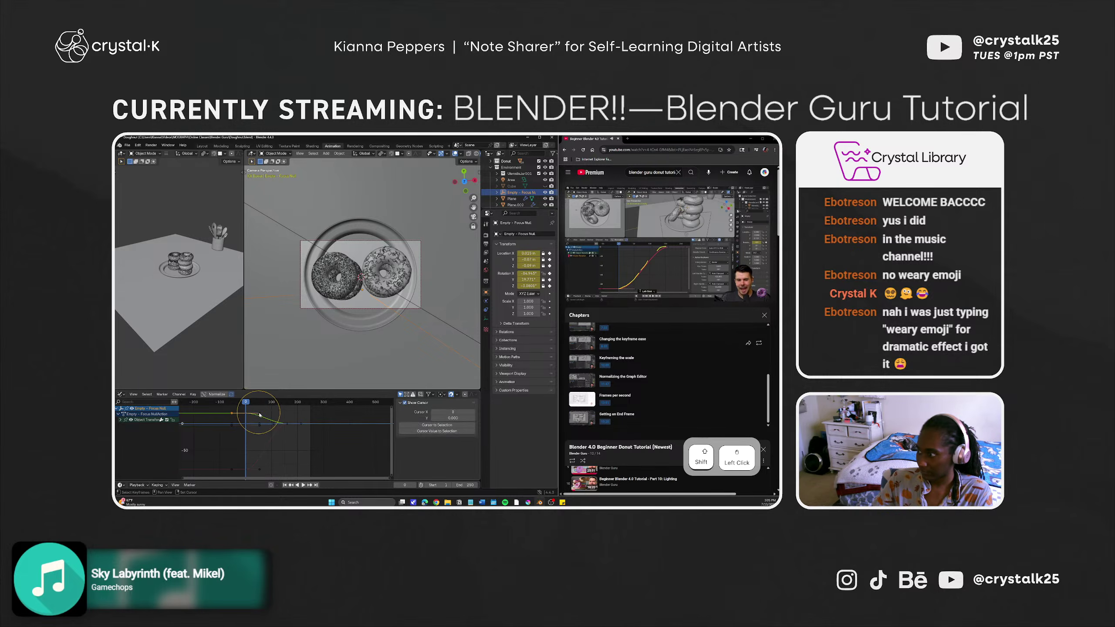
pyautogui.keyDown('shift'); pyautogui.click(259, 413); pyautogui.keyUp('shift')
pyautogui.moveTo(254, 412)
pyautogui.keyDown('shift'); pyautogui.mouseDown()
pyautogui.moveTo(279, 409)
pyautogui.moveTo(248, 412)
pyautogui.mouseUp(); pyautogui.keyUp('shift')
pyautogui.hotkey('ctrl', 'z')
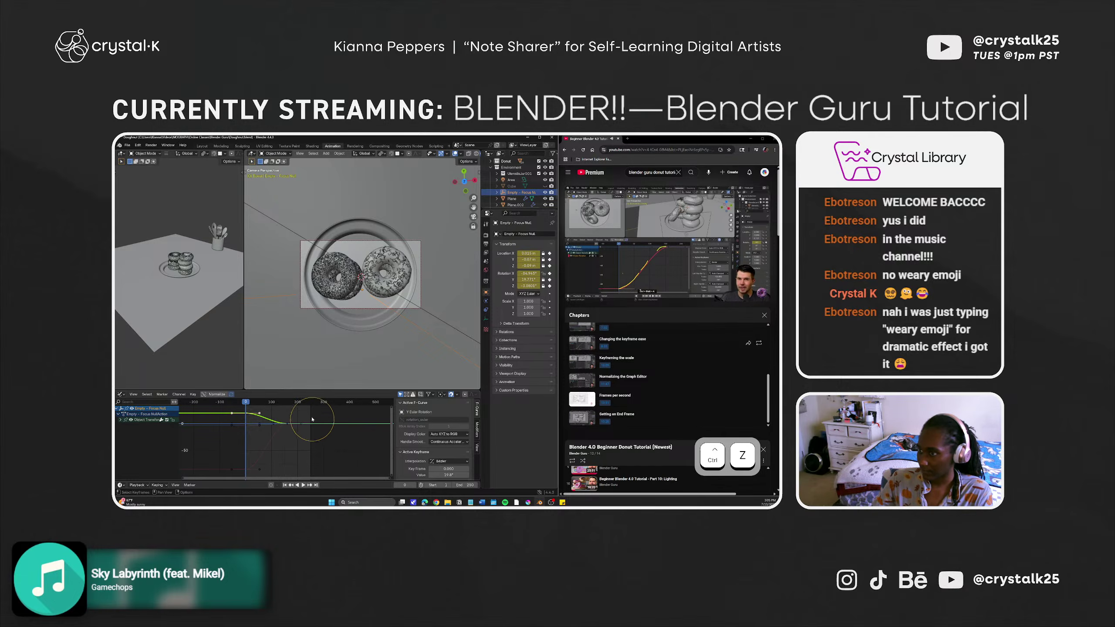
pyautogui.hotkey('ctrl', 'z')
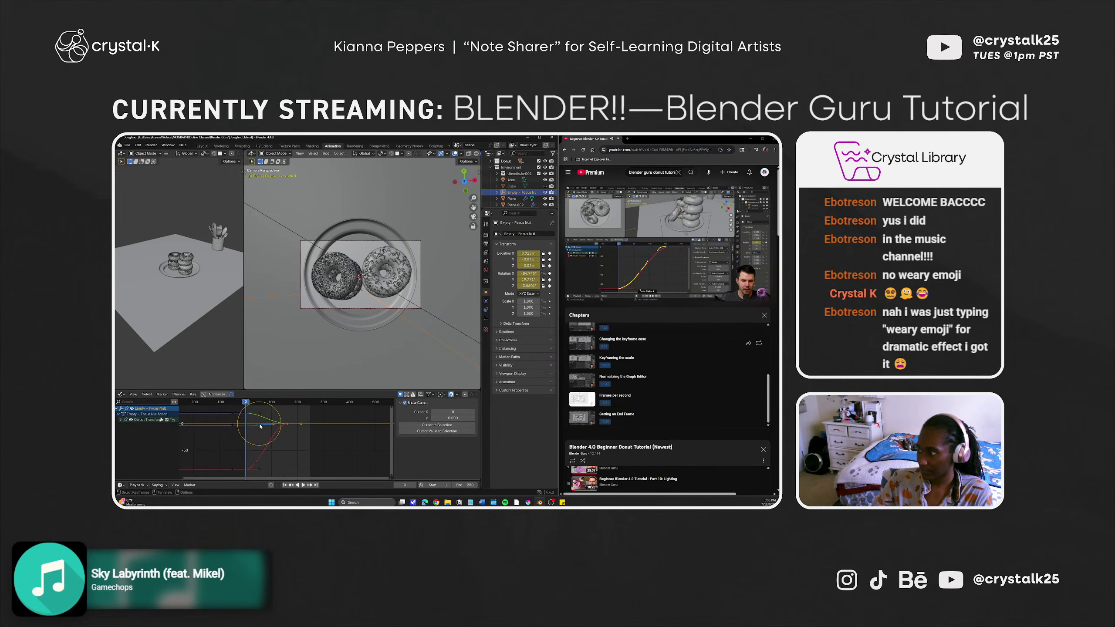
# Try rotating the handles of all the Focus Null's keyframes at frame 0 together.
pyautogui.moveTo(228, 408); pyautogui.dragTo(256, 473)
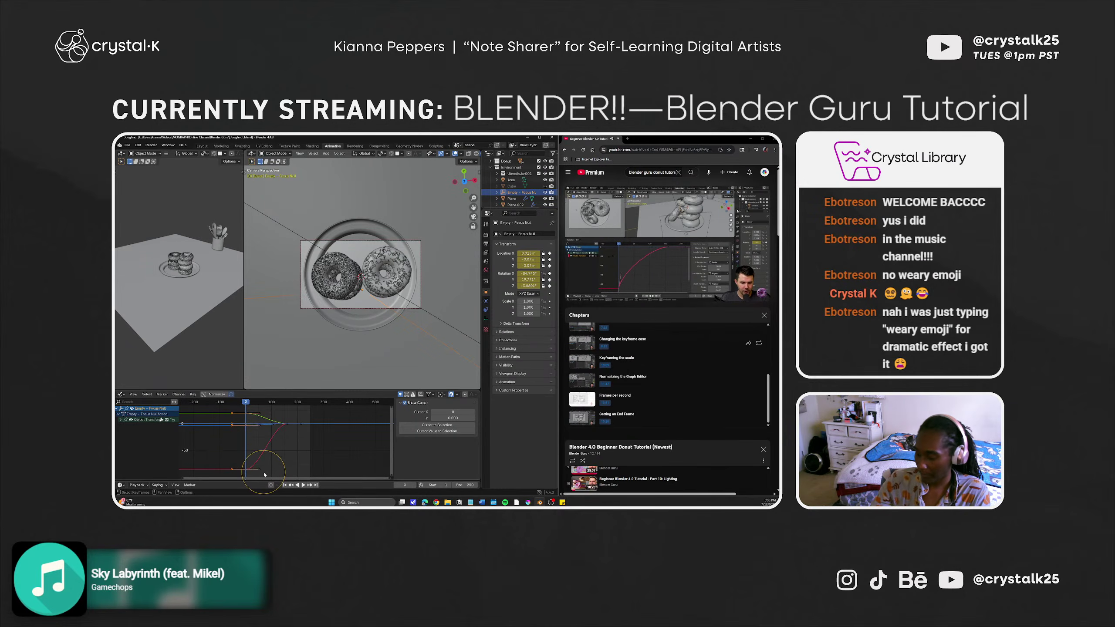
pyautogui.press('r')
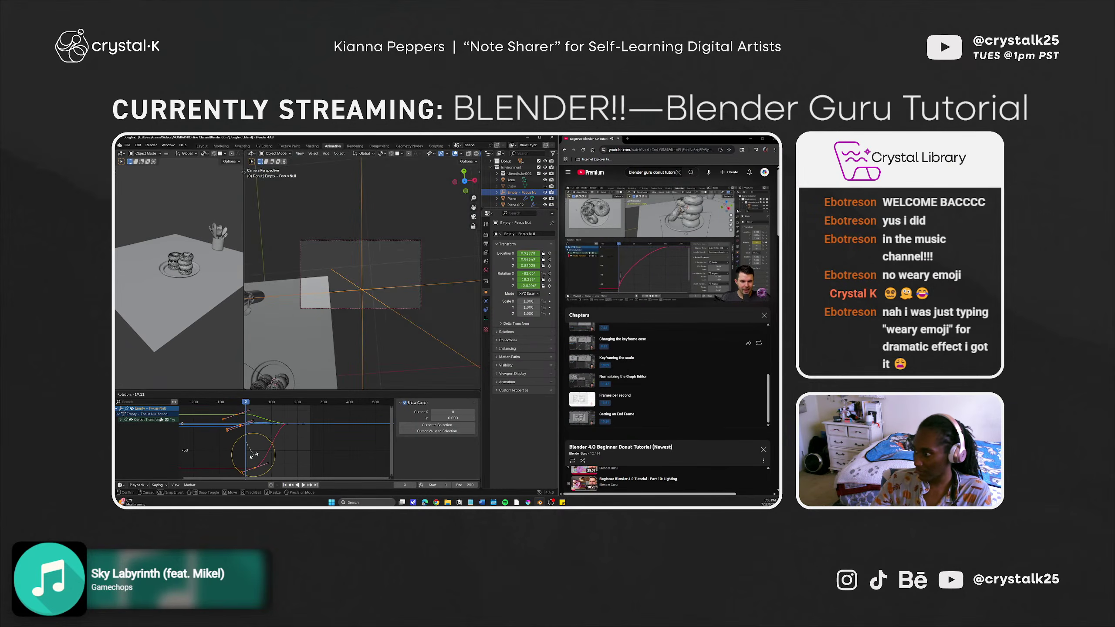
pyautogui.press('Escape')
pyautogui.click(266, 461)
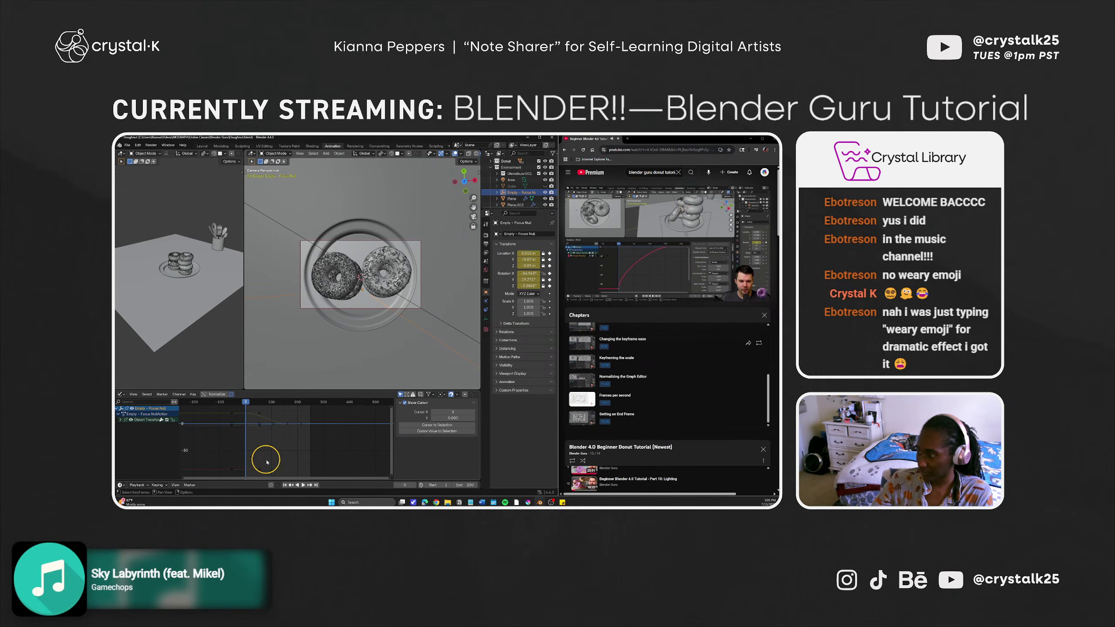
# Steepen the start of the X Euler Rotation curve by pulling its frame 0 outgoing handle upward freehand.
pyautogui.click(244, 468)
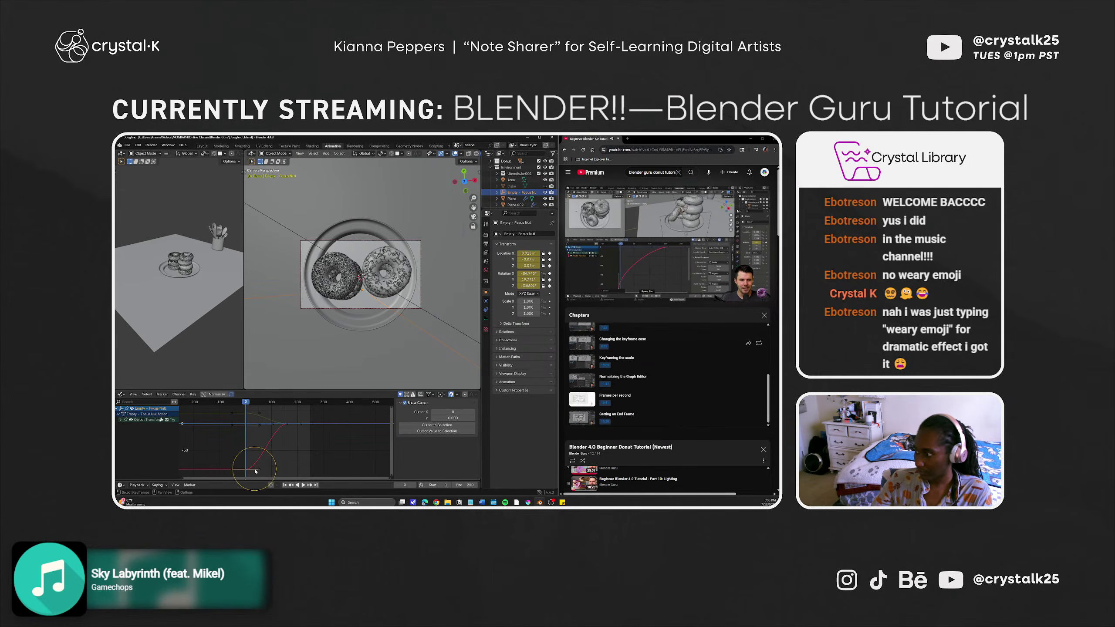
pyautogui.moveTo(259, 469); pyautogui.dragTo(246, 451)
pyautogui.click(250, 425)
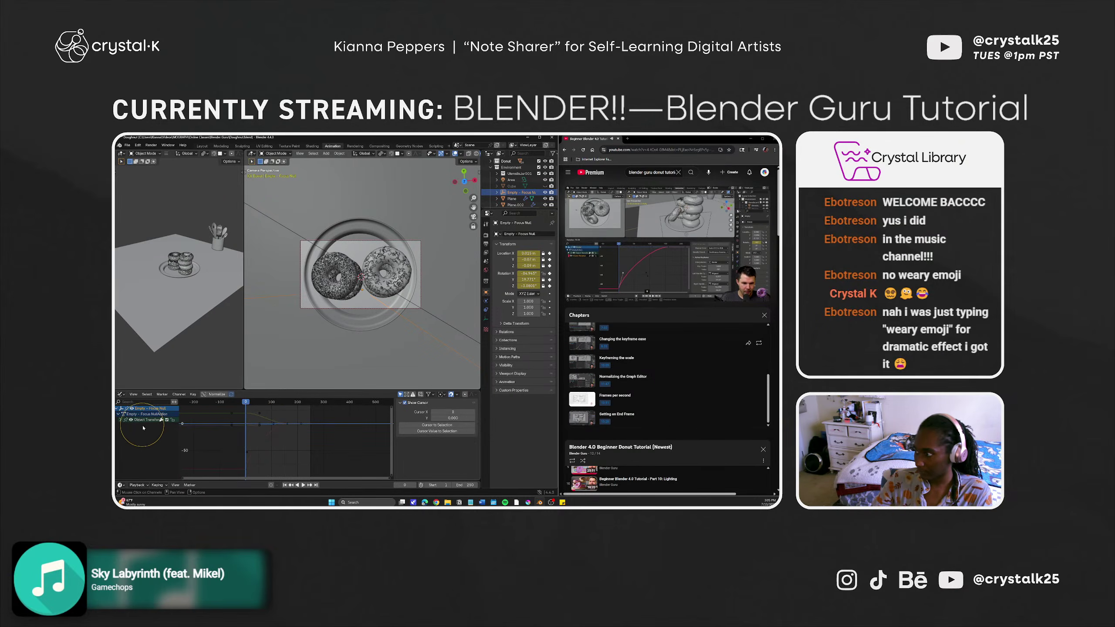
# Expand the Focus Null's Object Transforms channels and examine the start and end keyframes of the X Euler Rotation curve.
pyautogui.click(121, 420)
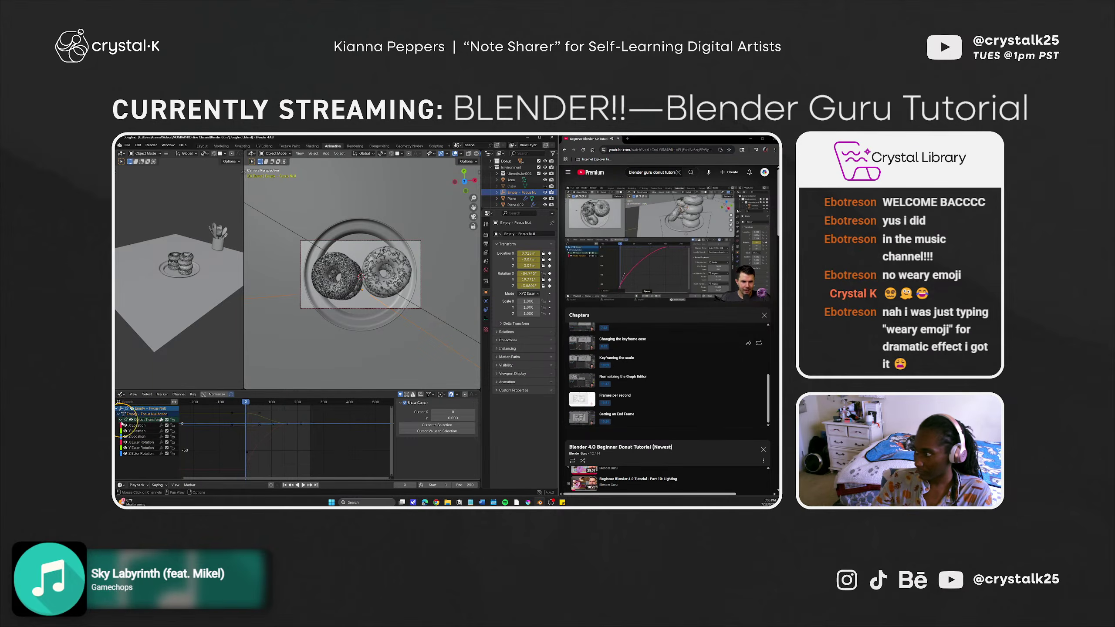
pyautogui.click(139, 425)
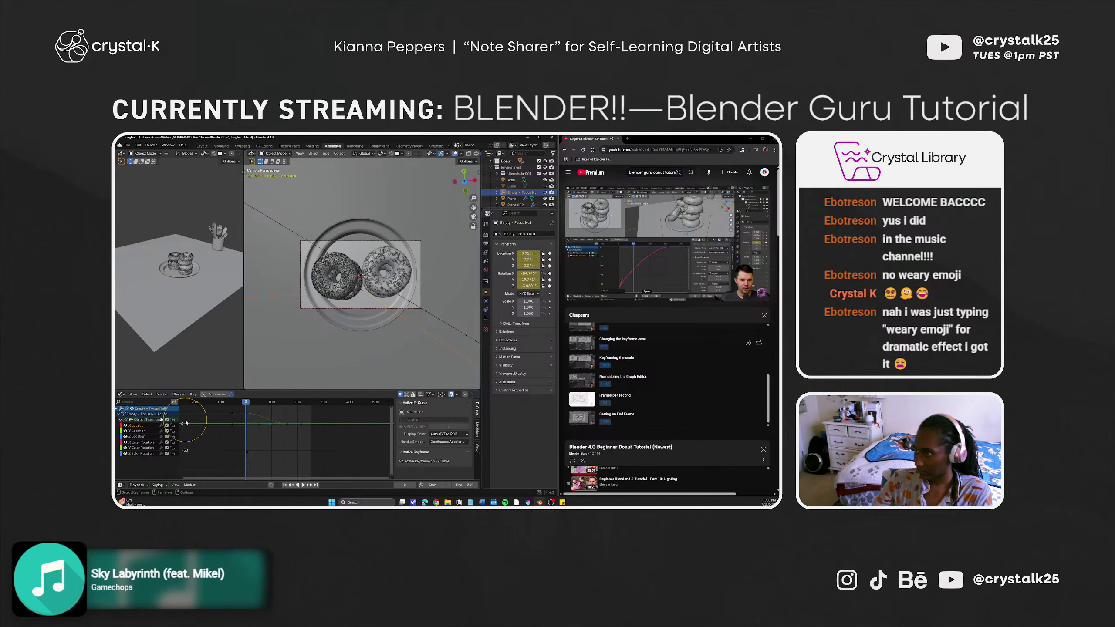
pyautogui.moveTo(249, 440); pyautogui.dragTo(285, 445)
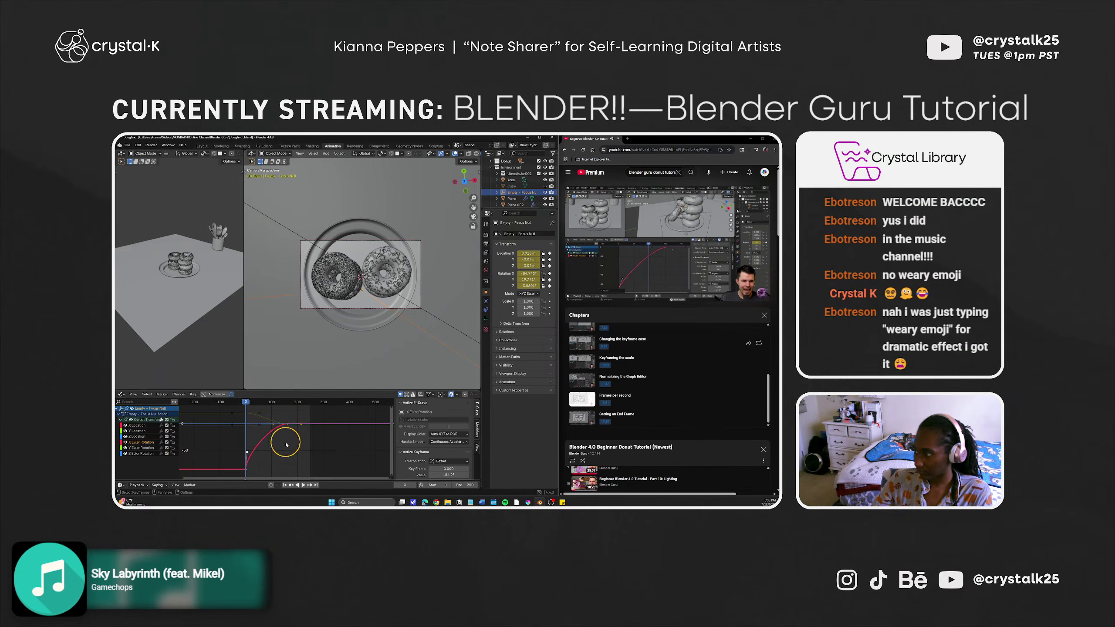
pyautogui.click(285, 423)
pyautogui.click(303, 426)
pyautogui.click(284, 422)
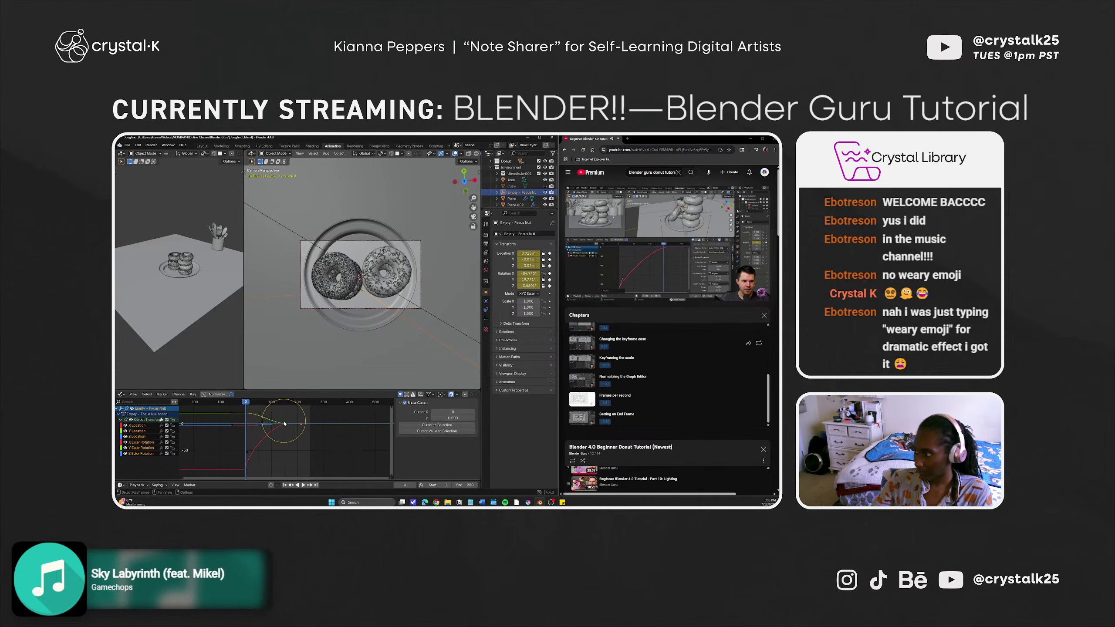
pyautogui.click(287, 423)
pyautogui.click(272, 430)
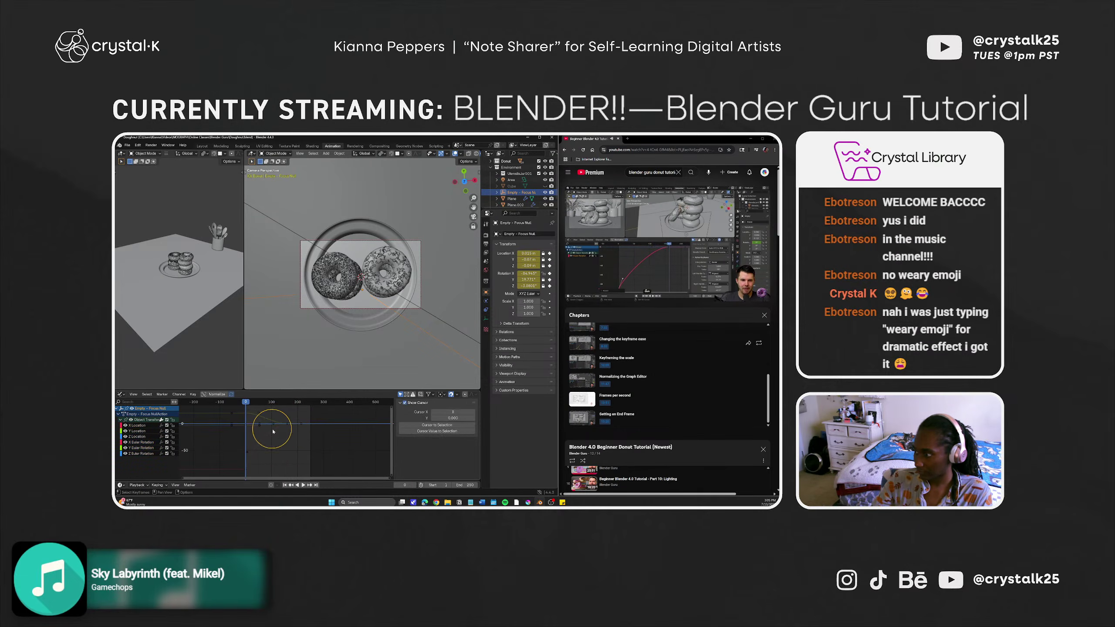
pyautogui.click(251, 466)
# Play the animation briefly to check the camera swing, viewing the reshaped rotation curve in the Graph Editor.
pyautogui.scroll(4, 262, 445)
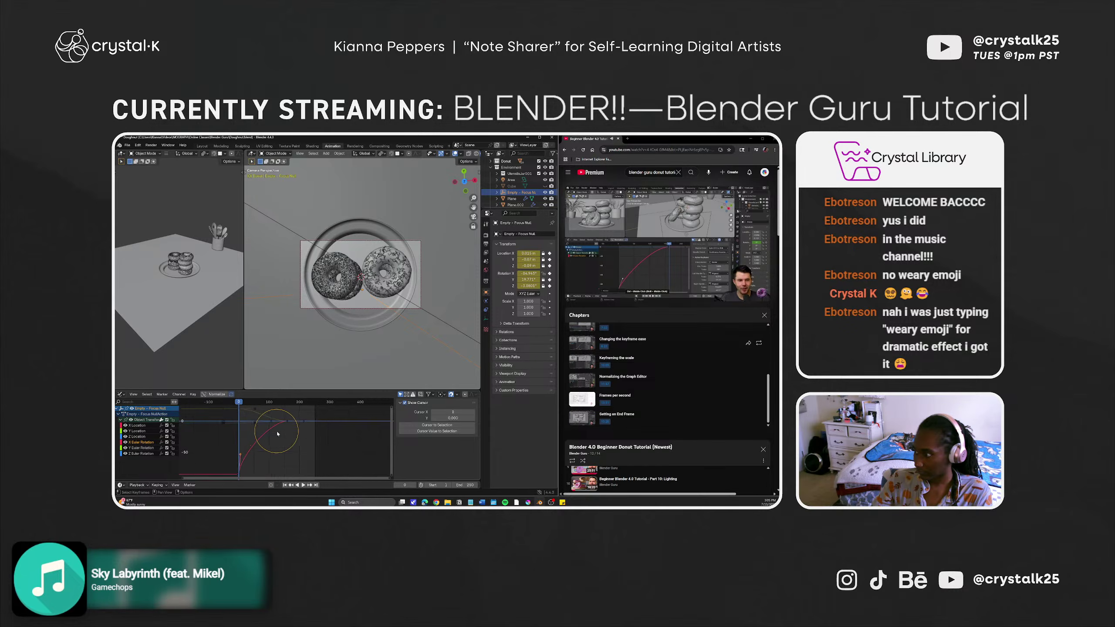
pyautogui.press('space')
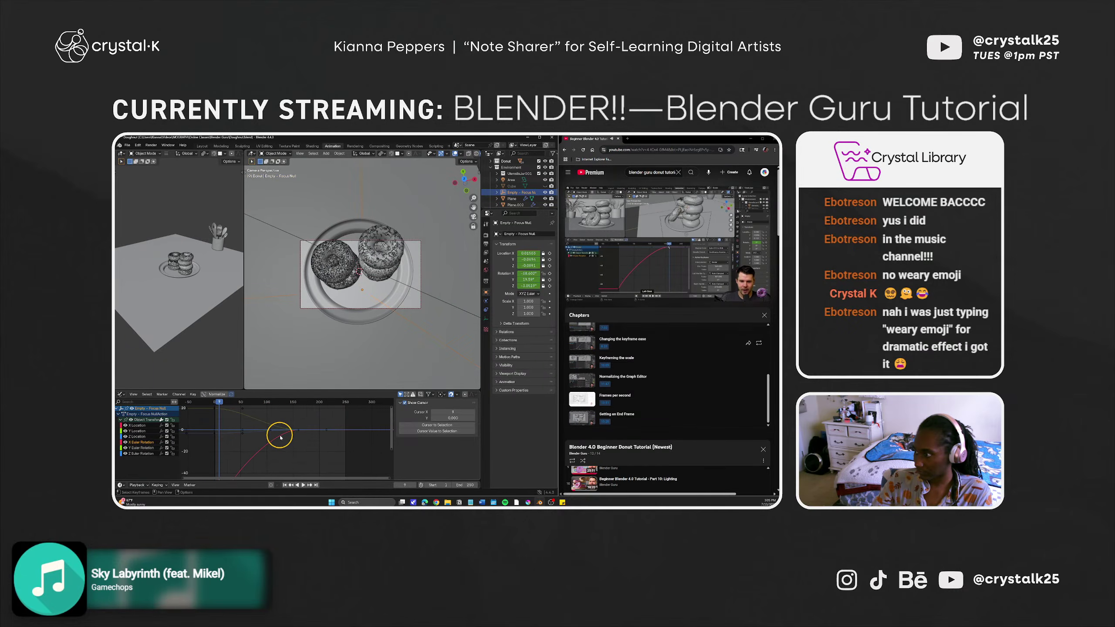
pyautogui.keyDown('shift'); pyautogui.moveTo(281, 438); pyautogui.dragTo(301, 447, button='middle'); pyautogui.keyUp('shift')
pyautogui.scroll(-3, 296, 447)
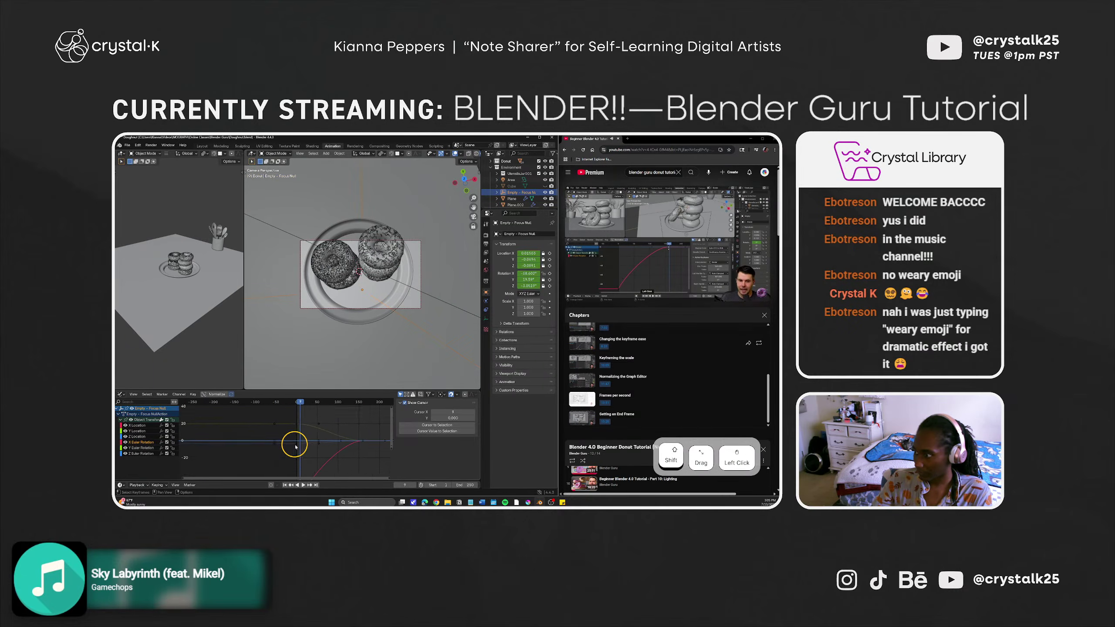
pyautogui.scroll(2, 296, 447)
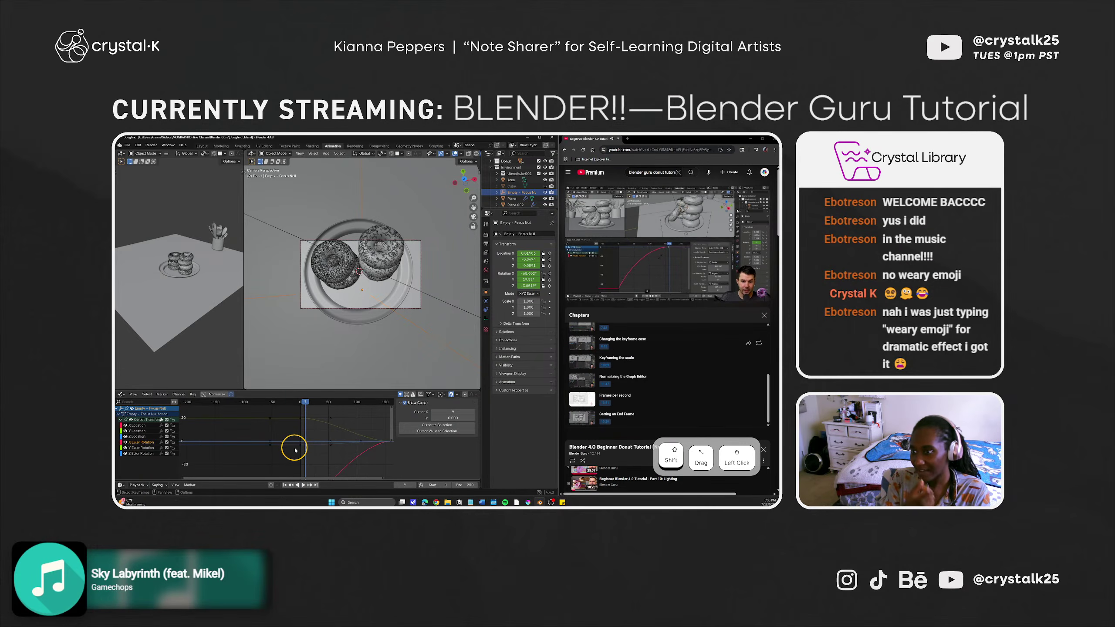
# Deselect the curves in the Graph Editor and replay the start of the camera swing.
pyautogui.moveTo(343, 452); pyautogui.dragTo(278, 469, button='middle')
pyautogui.click(295, 449)
pyautogui.press('space')
pyautogui.press('space')
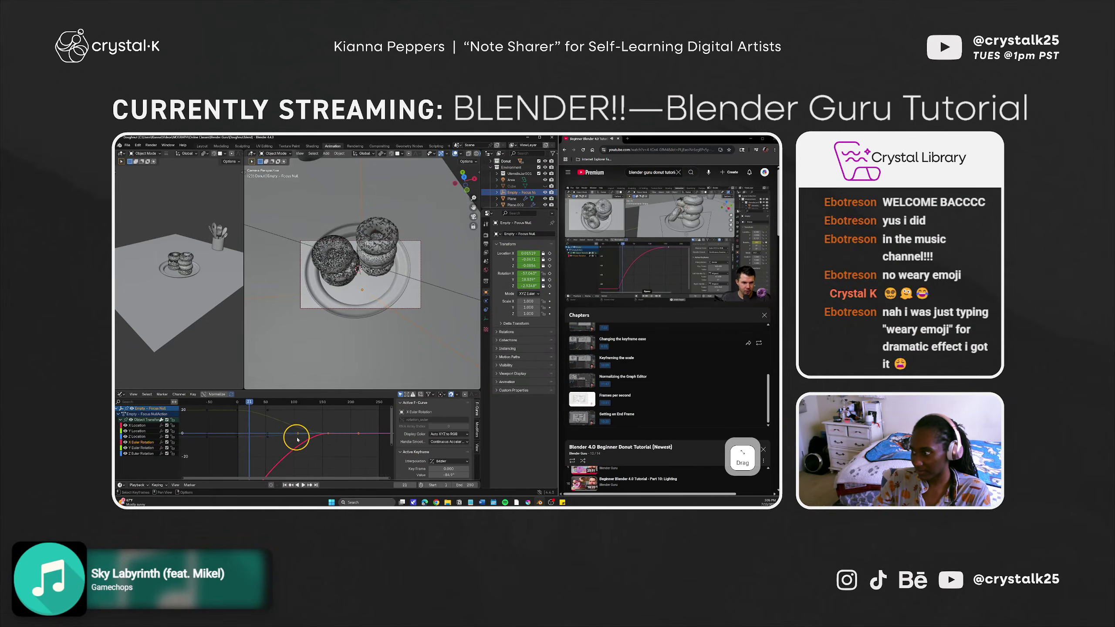
# Try scaling the X Euler Rotation keyframe handle and shifting the Y Euler Rotation curve's end handle earlier, restoring both curves.
pyautogui.press('s')
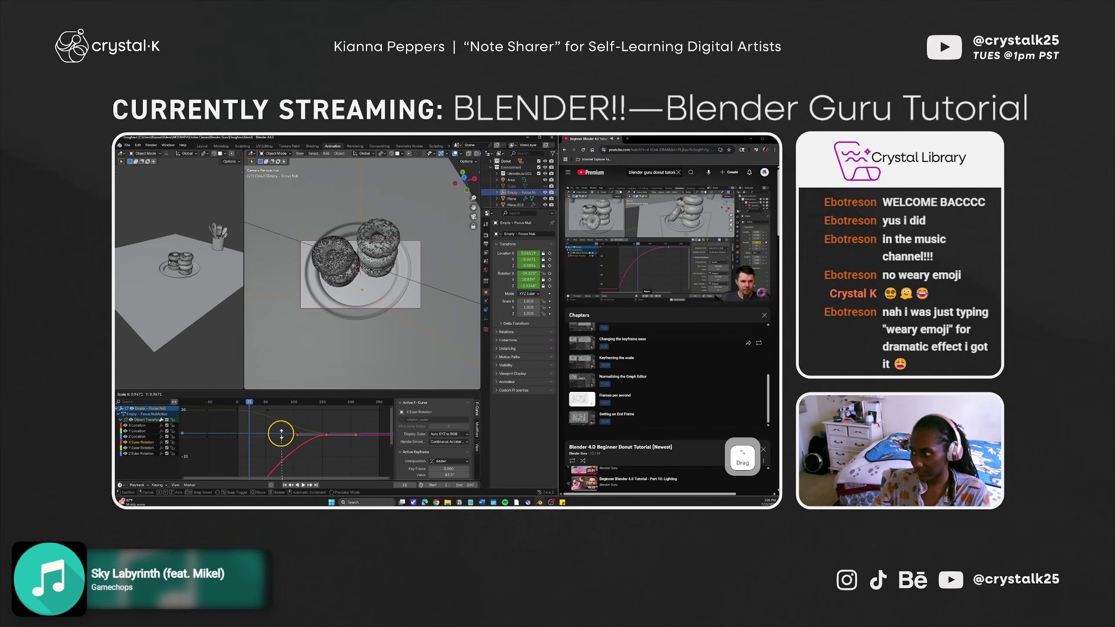
pyautogui.rightClick(281, 433)
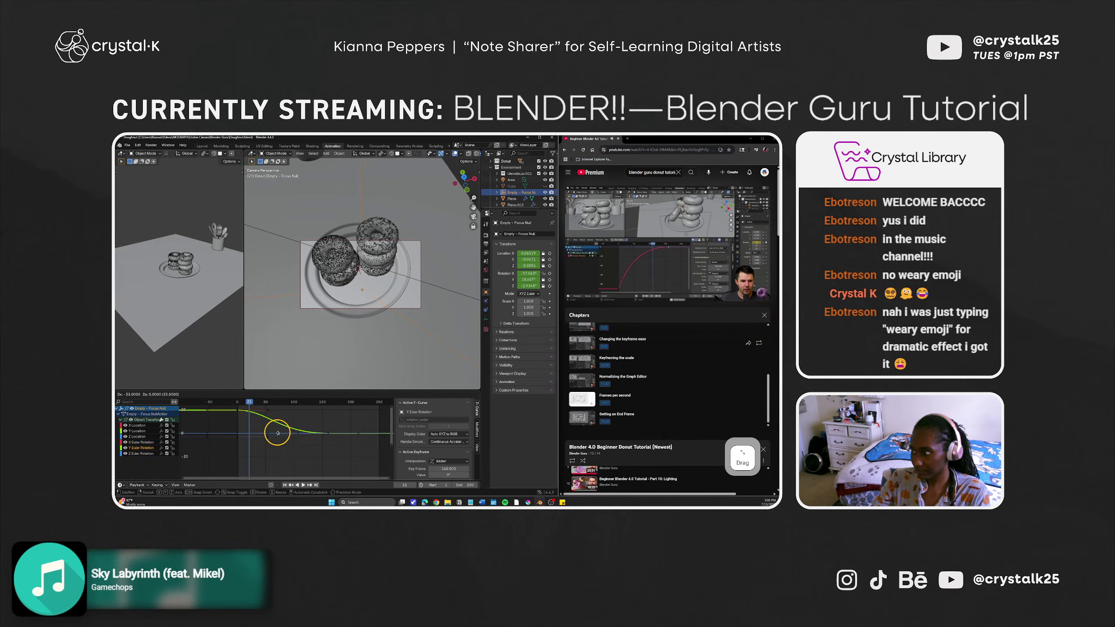
pyautogui.hotkey('ctrl', 'z')
pyautogui.hotkey('ctrl', 'z')
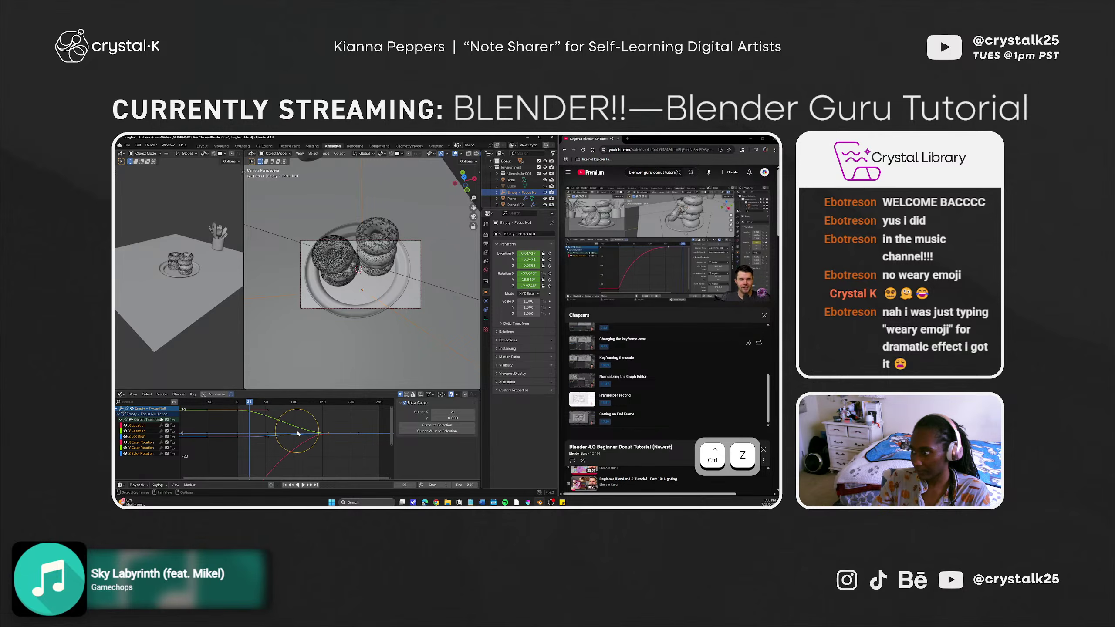
# Try moving the selected curve handle about 50 frames earlier, and undo the move.
pyautogui.press('g')
pyautogui.press('shift')
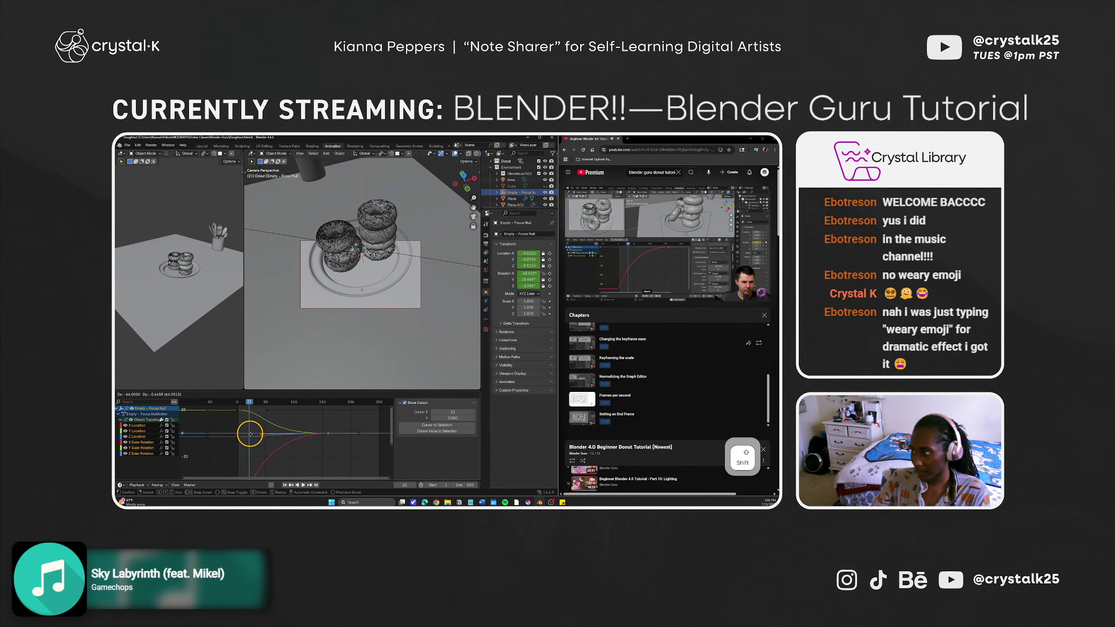
pyautogui.press('ctrl')
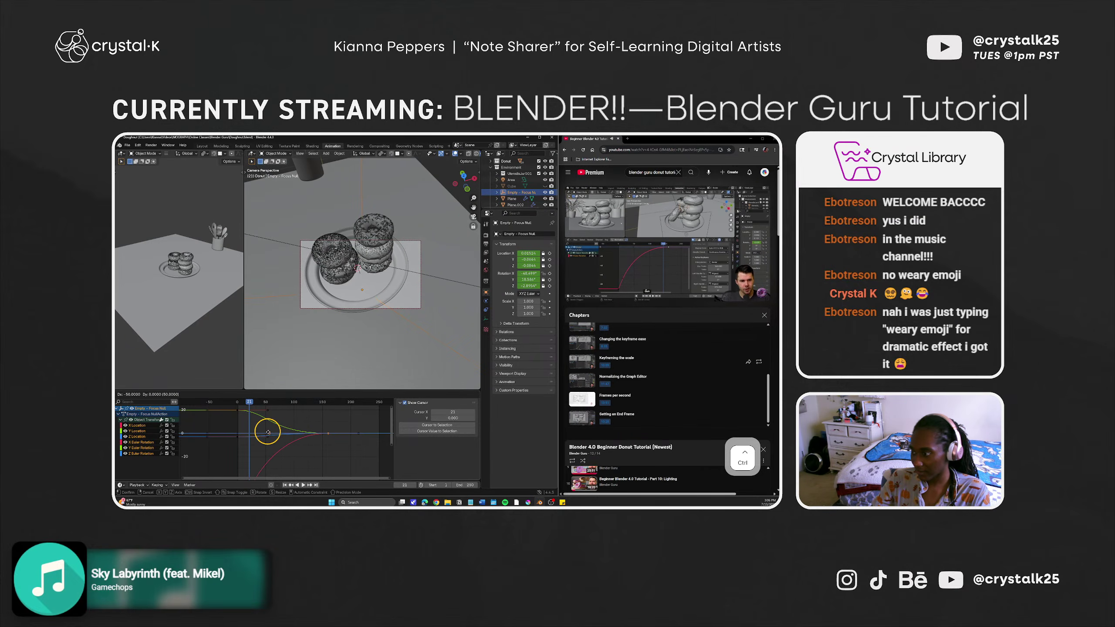
pyautogui.click(268, 432)
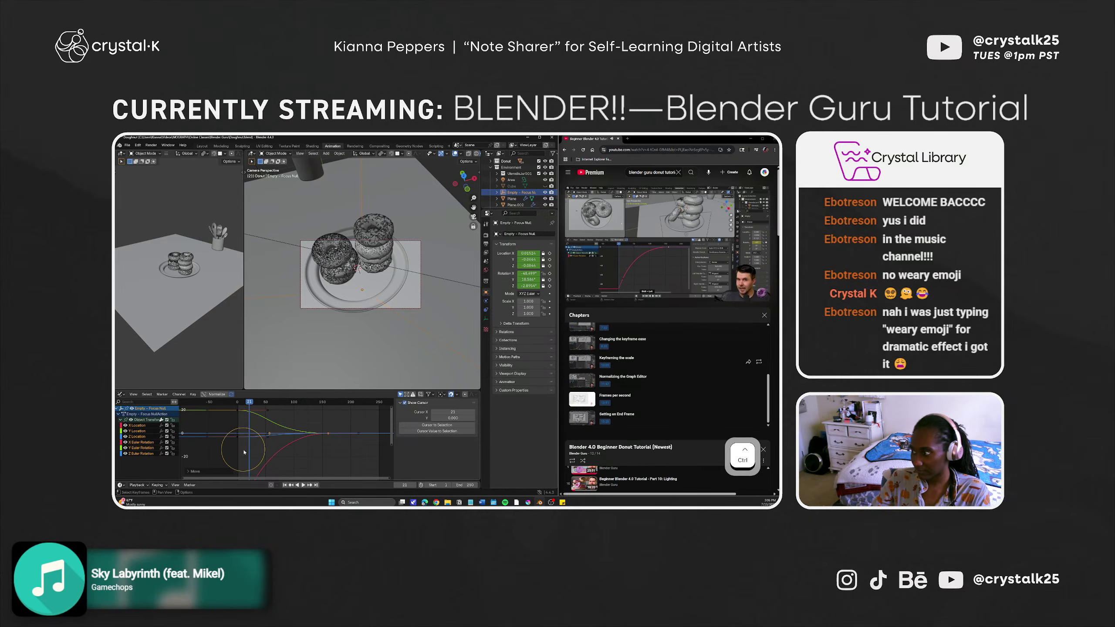
pyautogui.hotkey('ctrl', 'z')
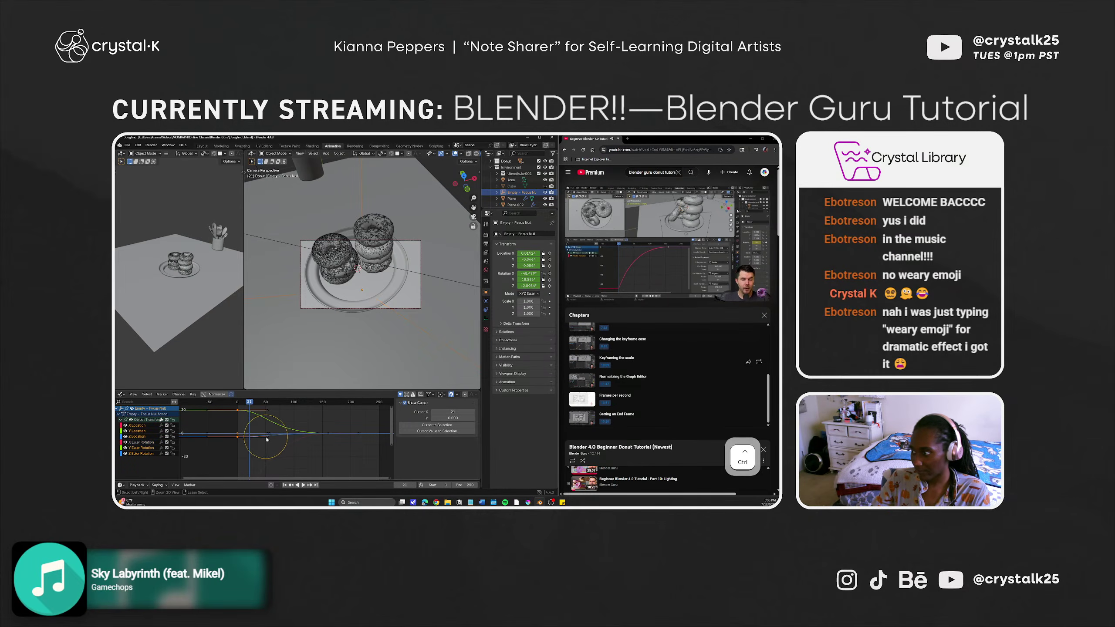
# Steepen the start of the Y Euler Rotation curve by moving its frame 0 handle freehand.
pyautogui.keyDown('ctrl'); pyautogui.moveTo(266, 438); pyautogui.dragTo(234, 409); pyautogui.keyUp('ctrl')
pyautogui.scroll(-2, 246, 432)
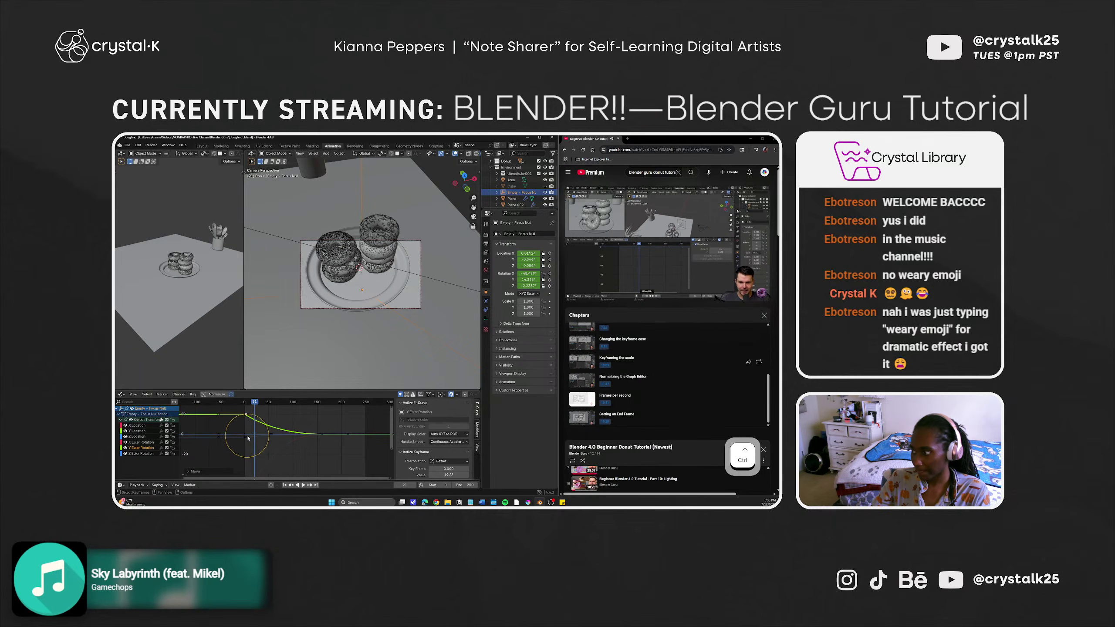
pyautogui.moveTo(250, 437)
pyautogui.keyDown('shift'); pyautogui.mouseDown(button='middle')
pyautogui.moveTo(249, 405)
pyautogui.moveTo(258, 439)
pyautogui.mouseUp(button='middle'); pyautogui.keyUp('shift')
pyautogui.scroll(-2, 252, 421)
pyautogui.scroll(-5, 257, 435)
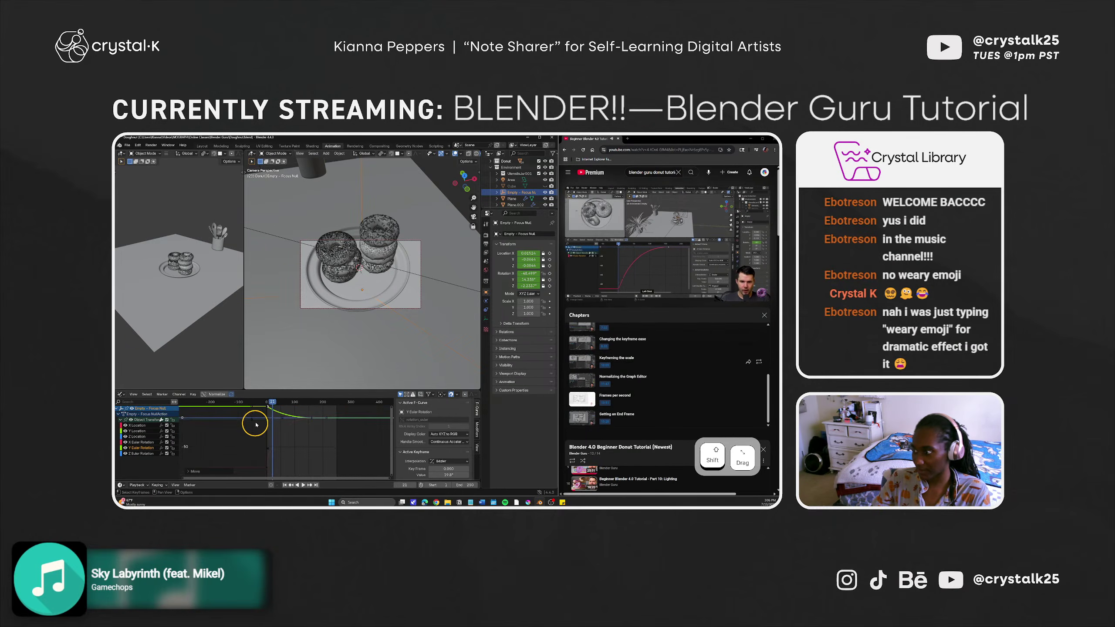
# Replay the animation twice from frame 0 to check the reshaped camera swing, and save the file.
pyautogui.moveTo(271, 401); pyautogui.dragTo(260, 408)
pyautogui.press('space')
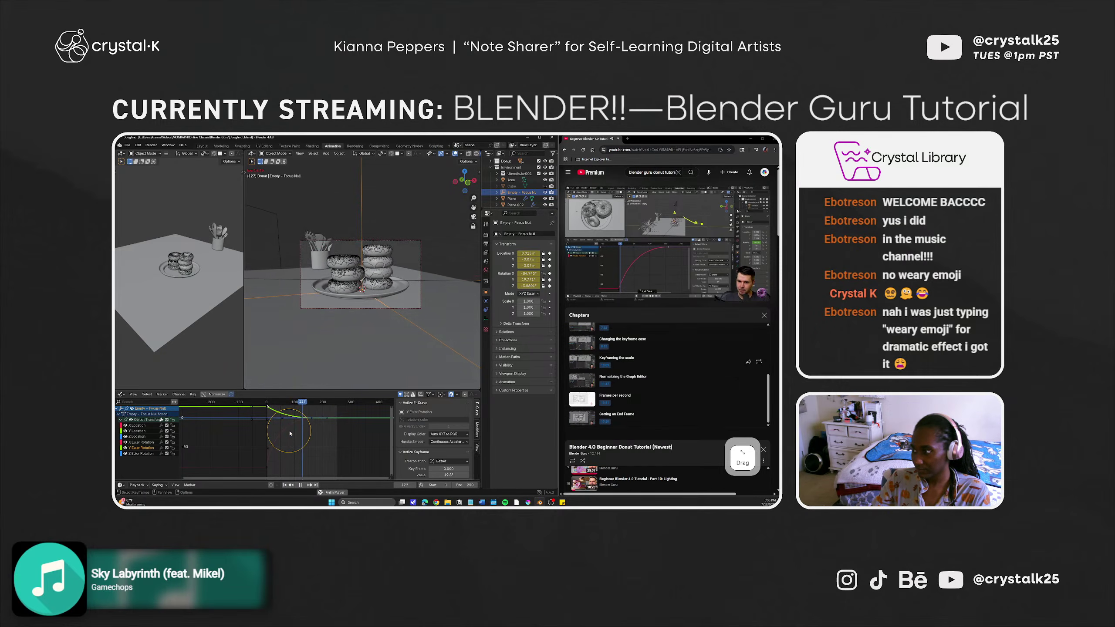
pyautogui.press('space')
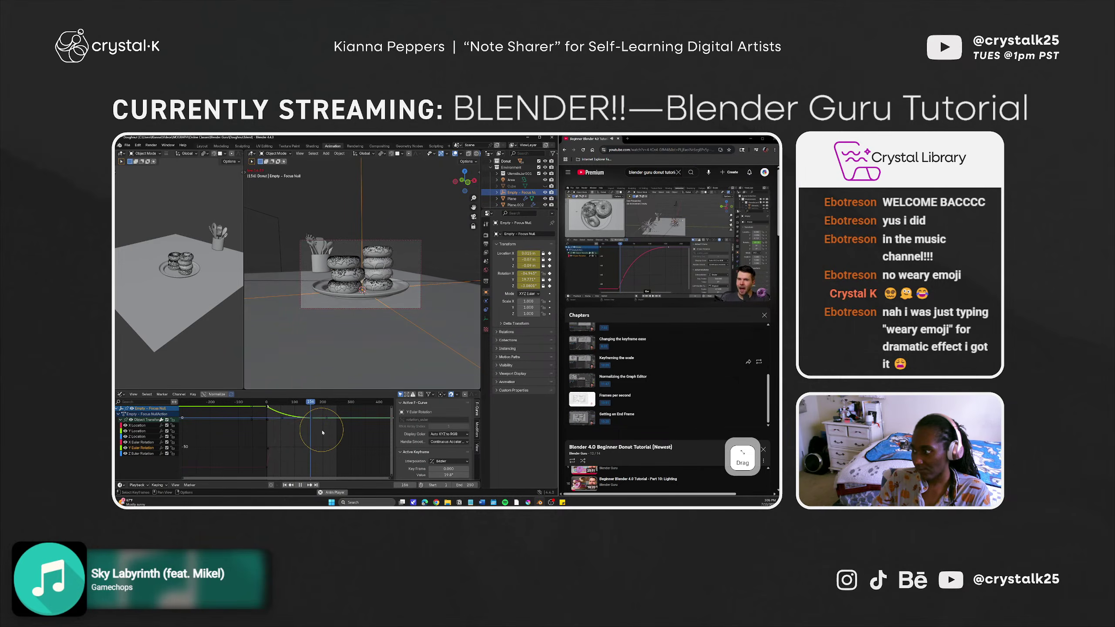
pyautogui.hotkey('shift', 'Left')
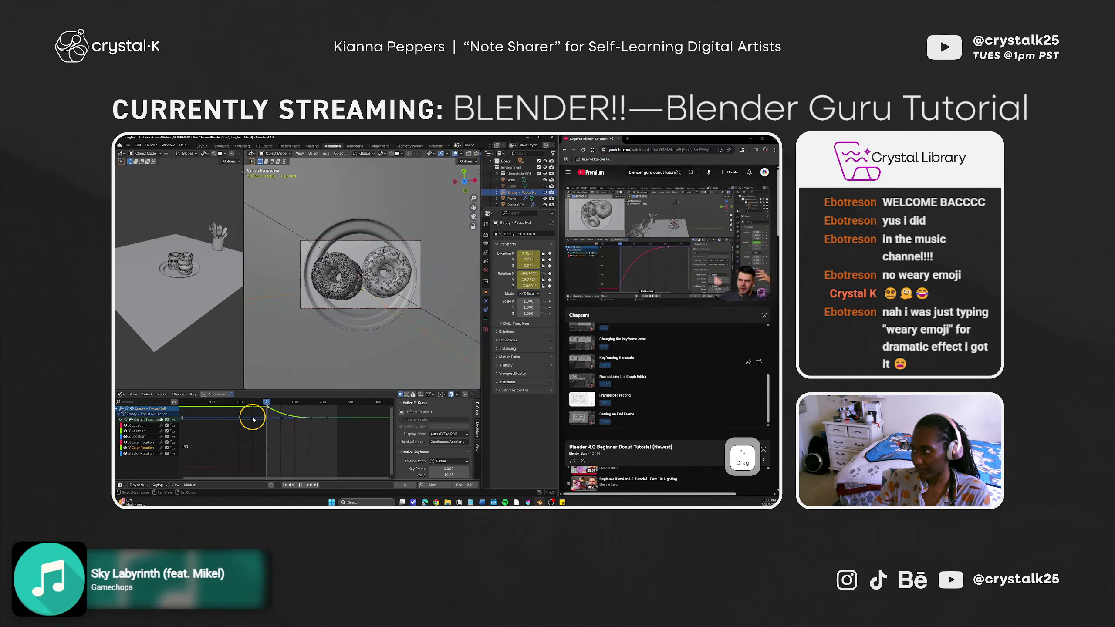
pyautogui.press('space')
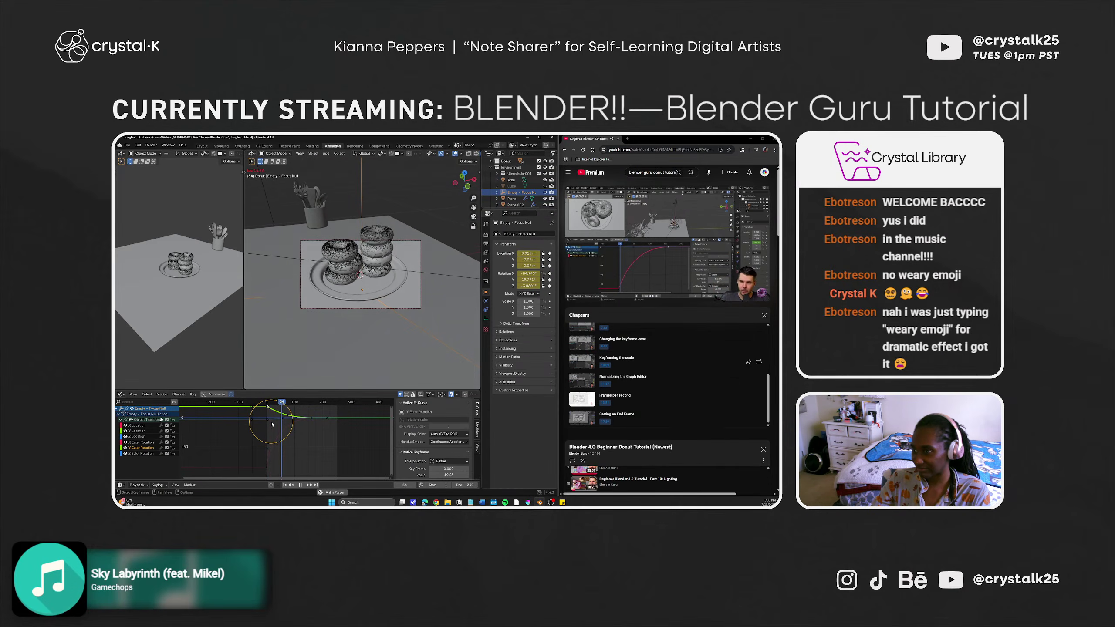
pyautogui.press('space')
pyautogui.hotkey('ctrl', 's')
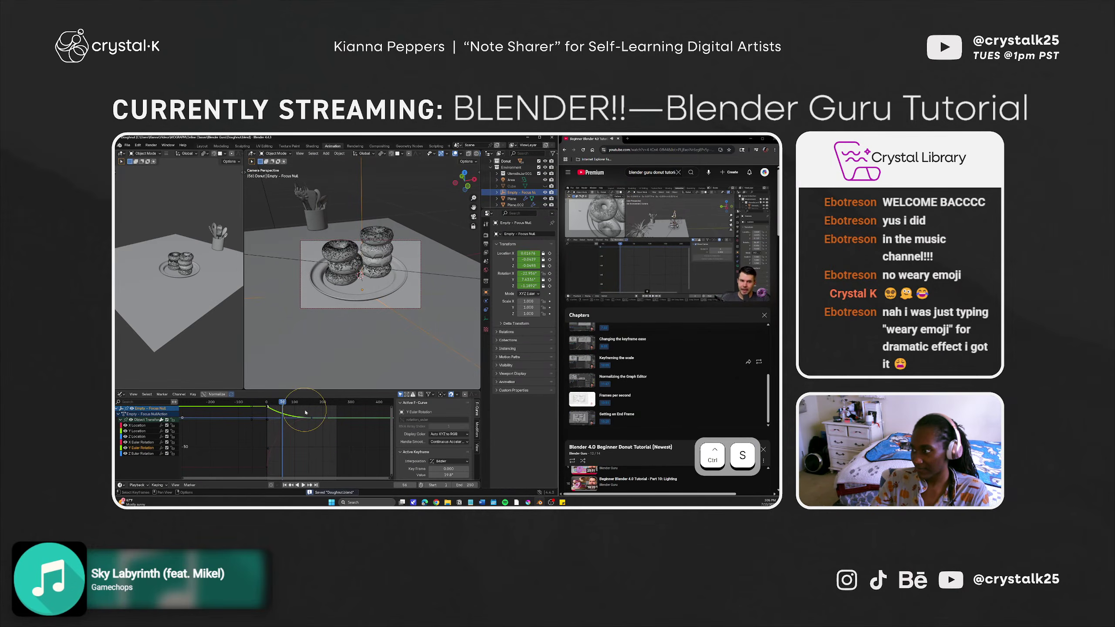
# Deselect the Focus Null's curves and return the playhead to frame 0.
pyautogui.hotkey('shift', 'Left')
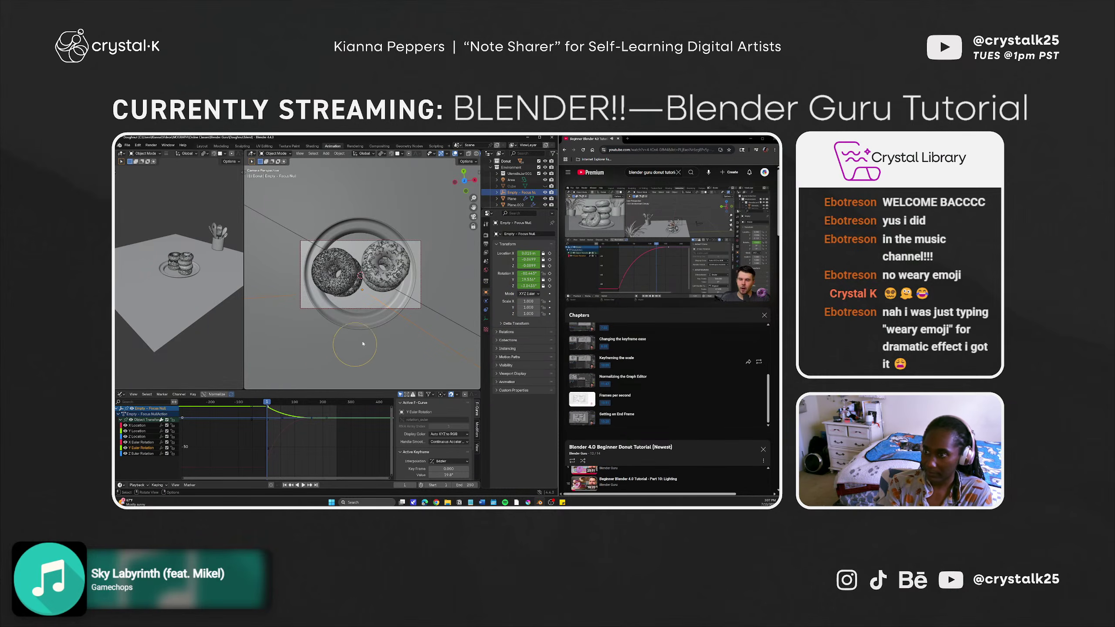
pyautogui.click(316, 422)
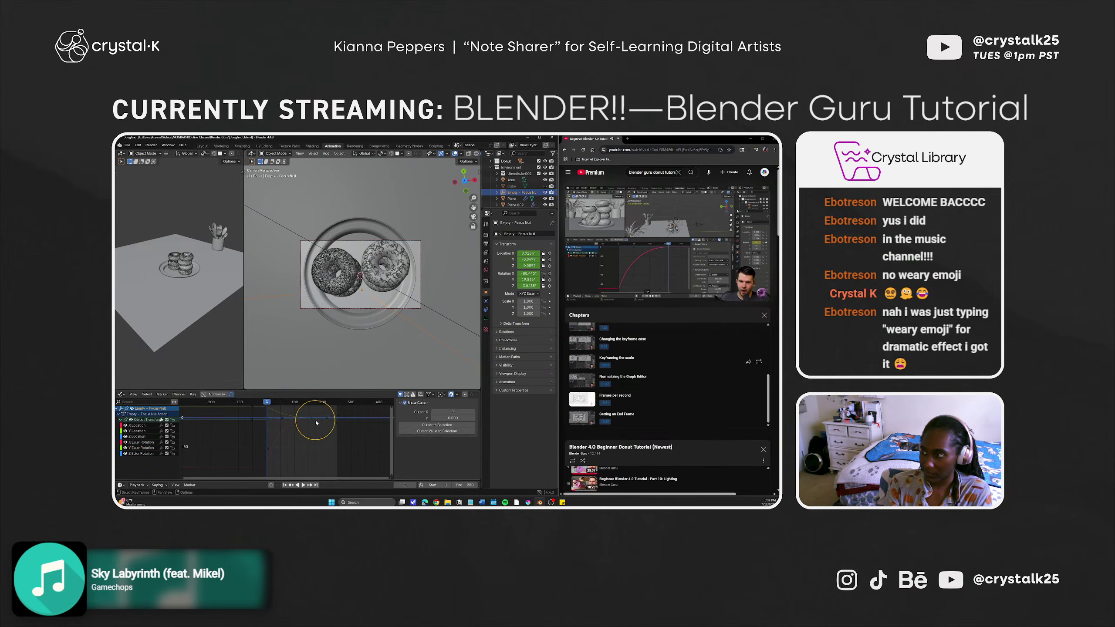
pyautogui.press('Left')
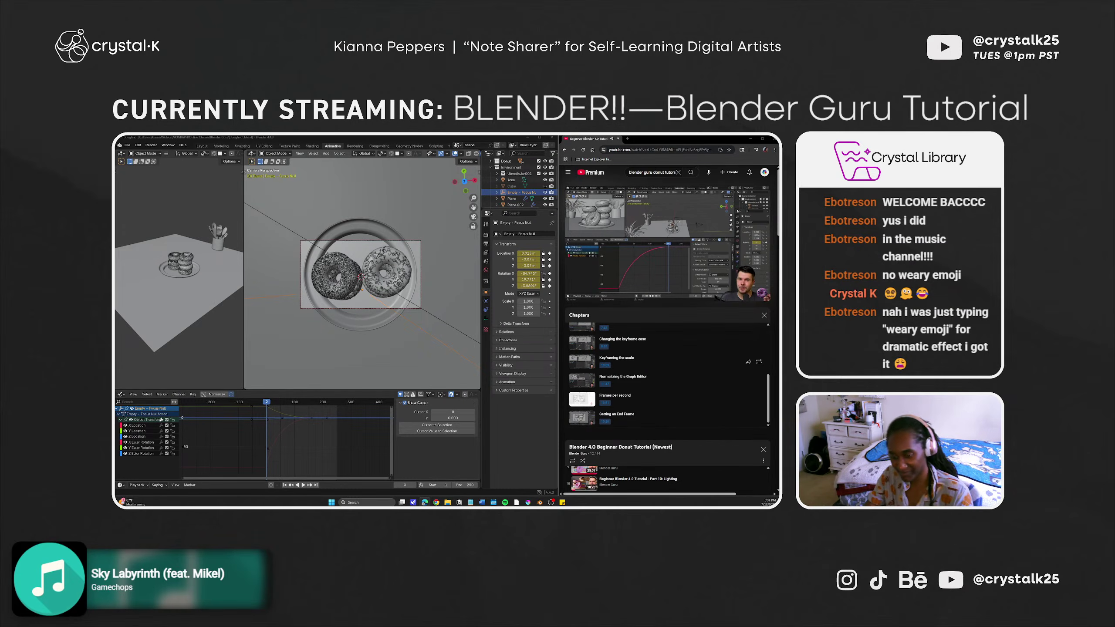
pyautogui.hotkey('shift', 's')
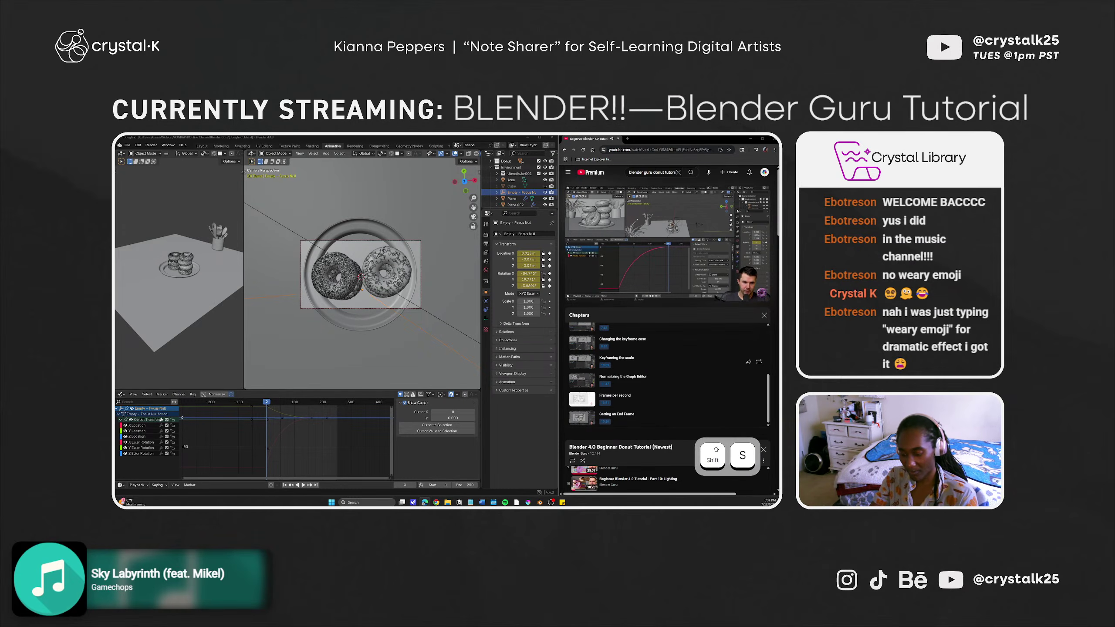
pyautogui.hotkey('shift', 'l')
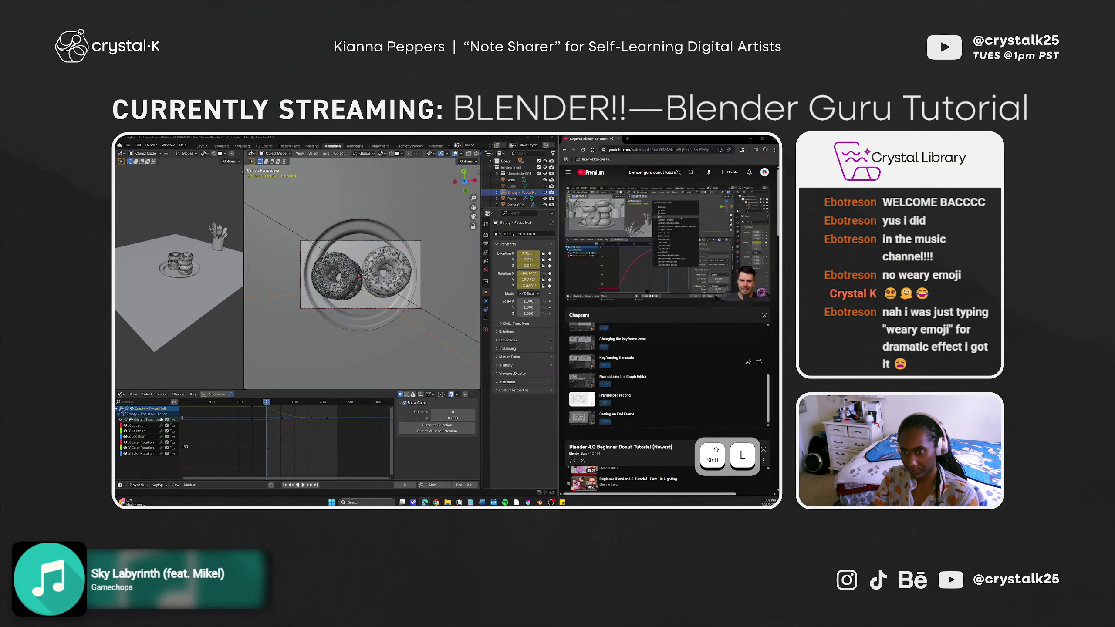
pyautogui.hotkey('shift', 'a')
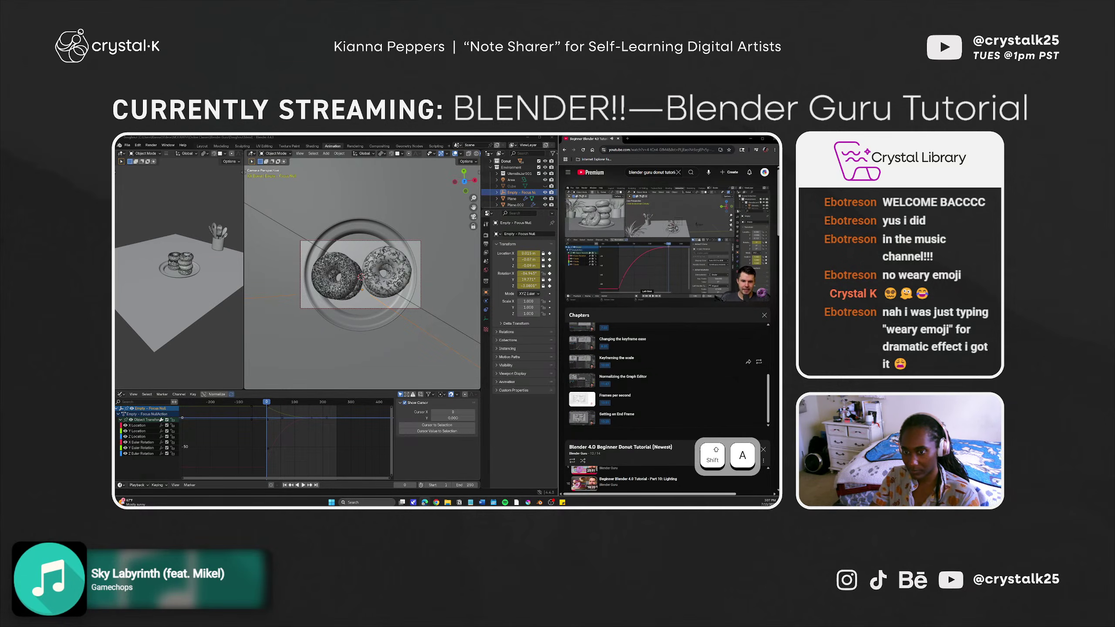
pyautogui.hotkey('ctrl', 'Left')
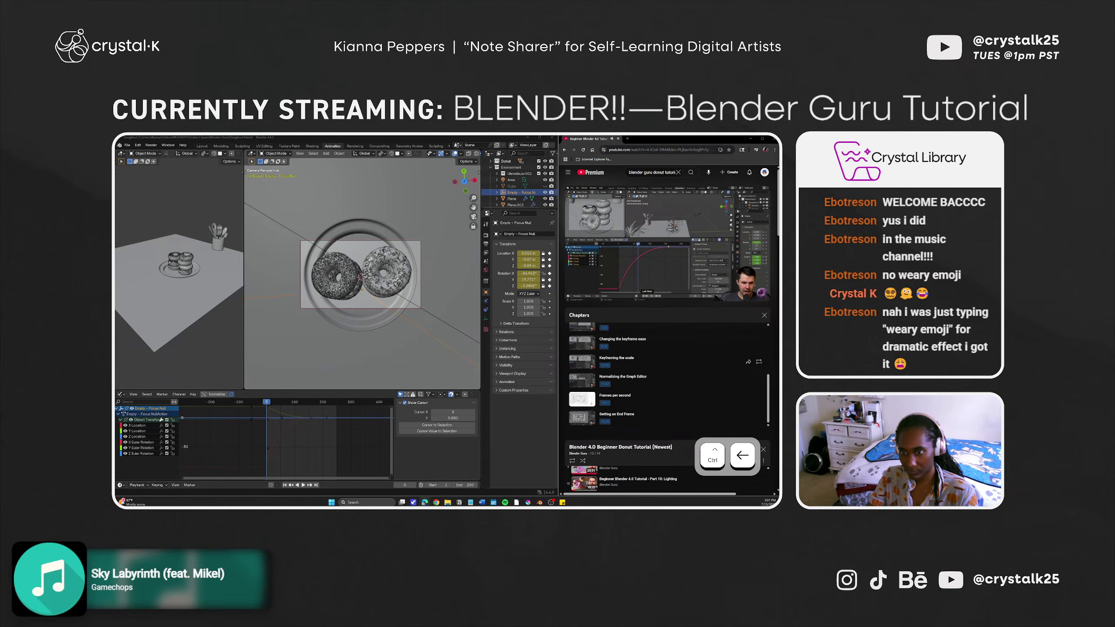
pyautogui.hotkey('ctrl', 'Right')
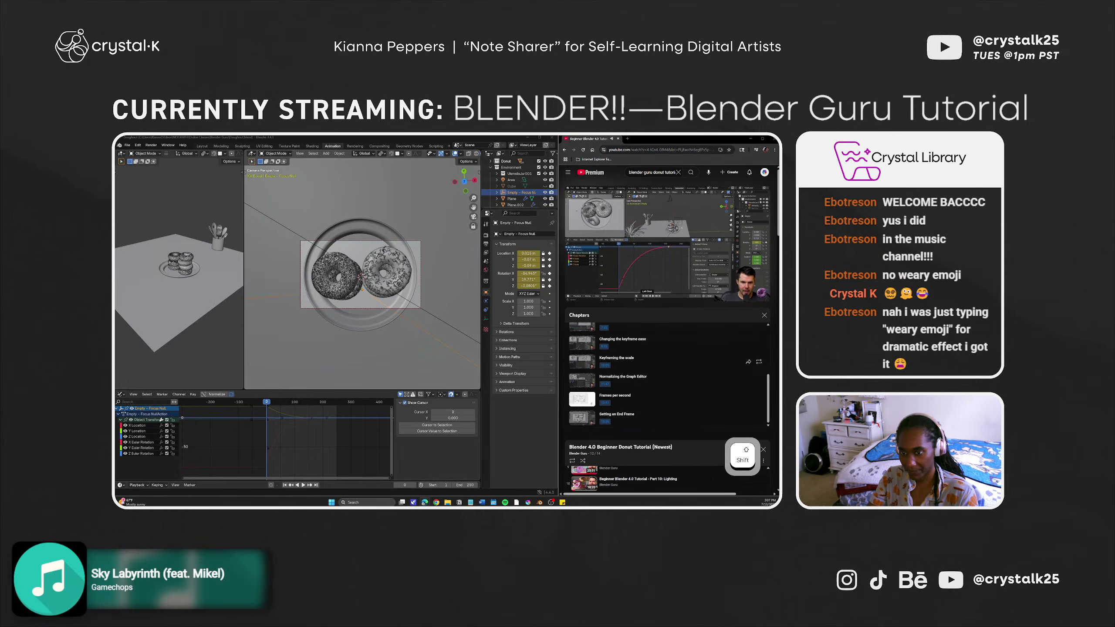
pyautogui.hotkey('ctrl', 'Right')
pyautogui.hotkey('ctrl', 'Right')
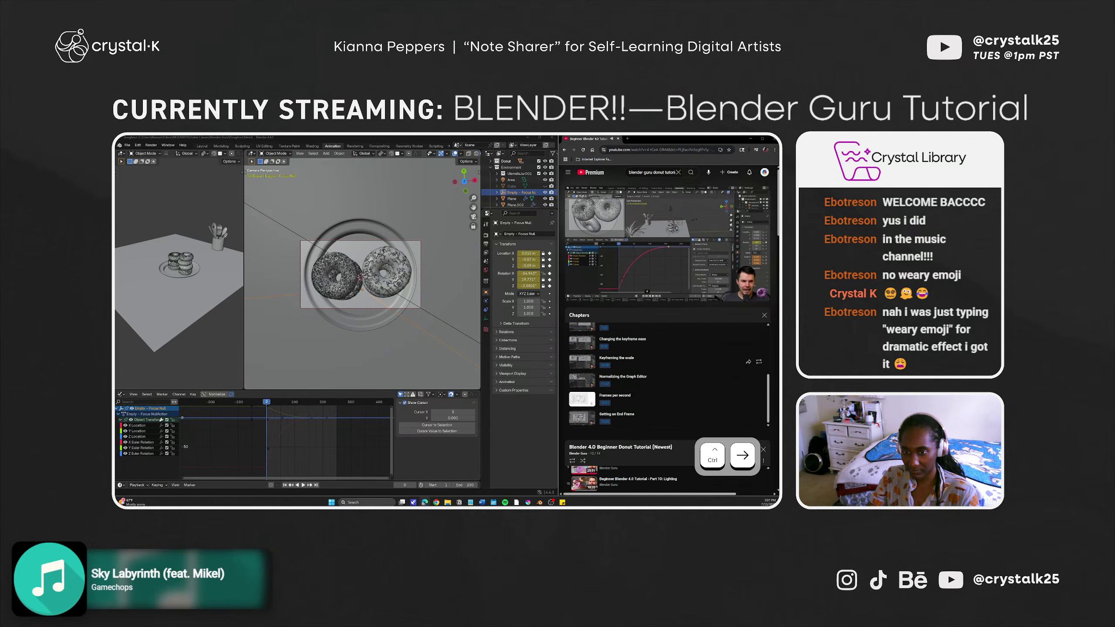
pyautogui.write('(S')
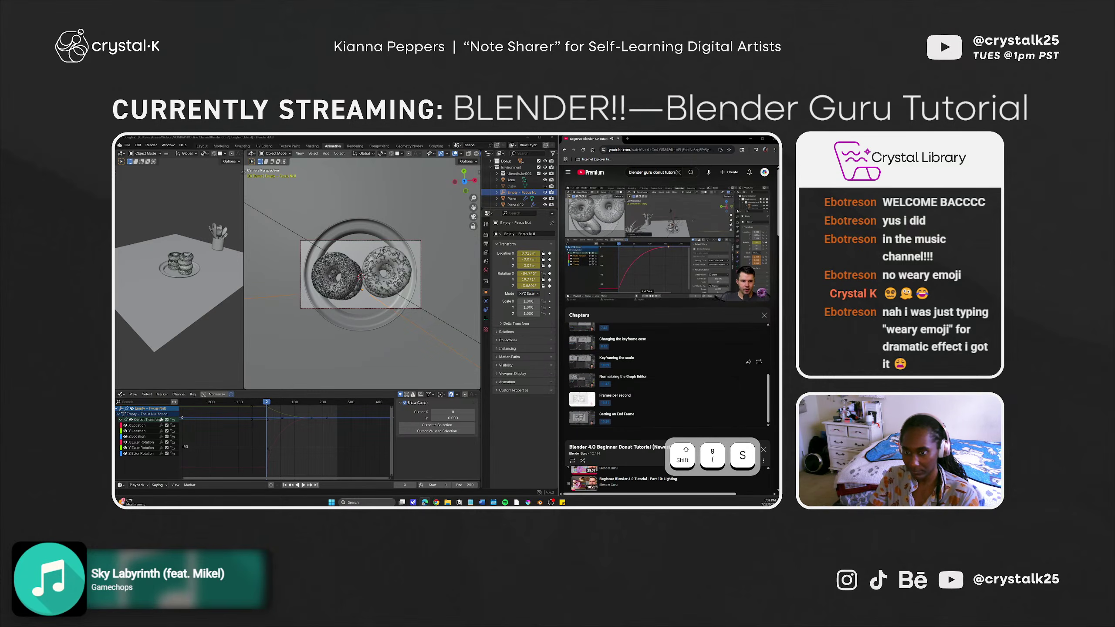
pyautogui.press('shift')
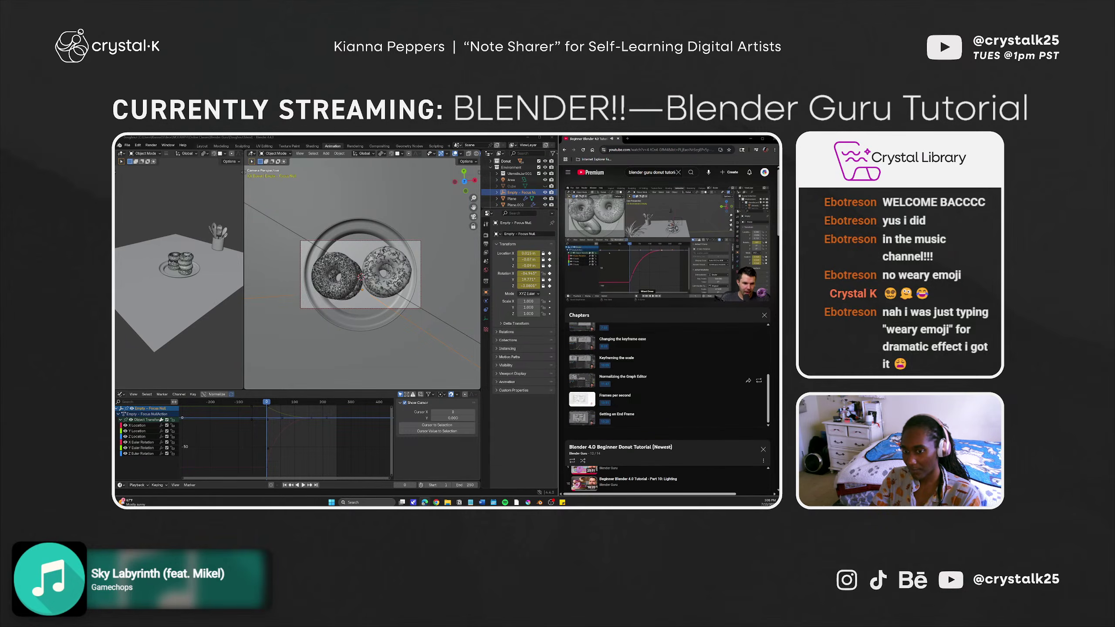
pyautogui.hotkey('shift', 'b')
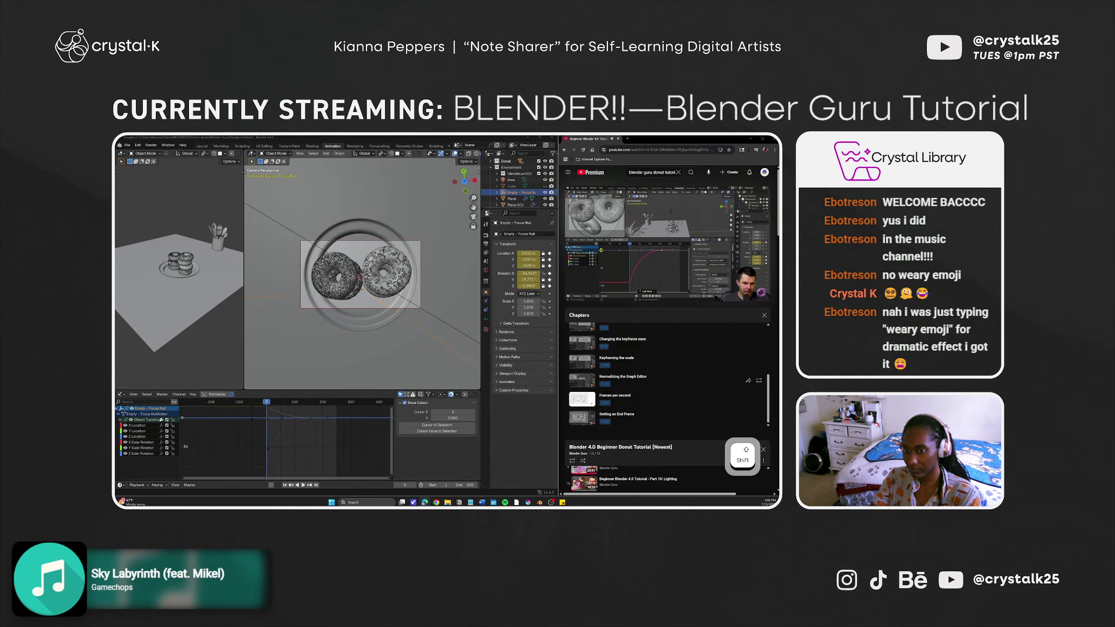
pyautogui.hotkey('shift', 'e')
pyautogui.hotkey('shift', 'k')
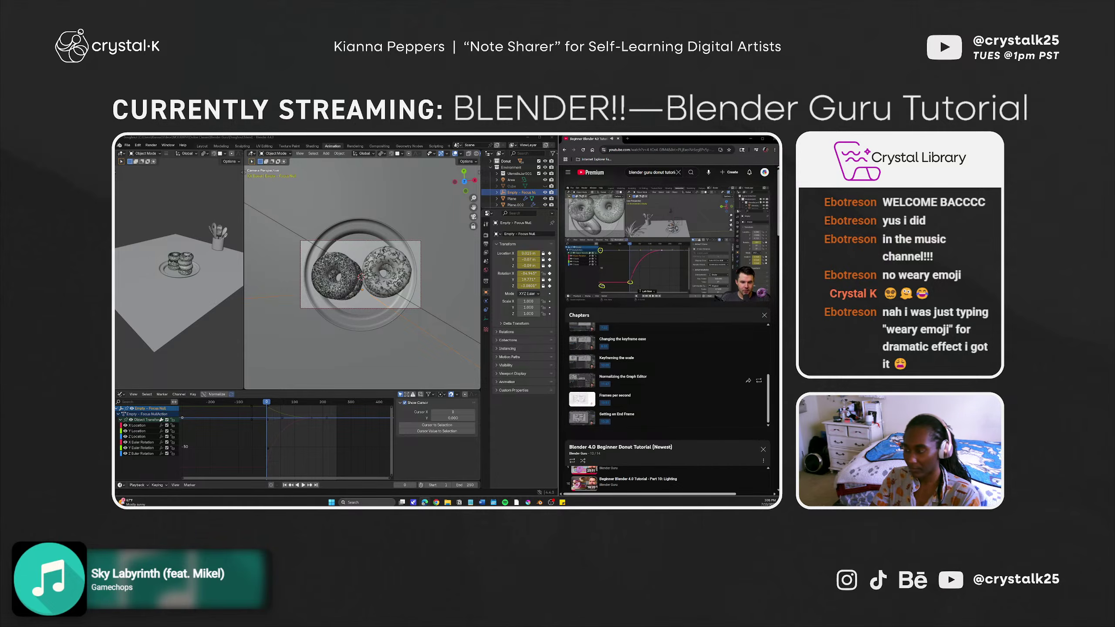
pyautogui.hotkey('shift', 'd')
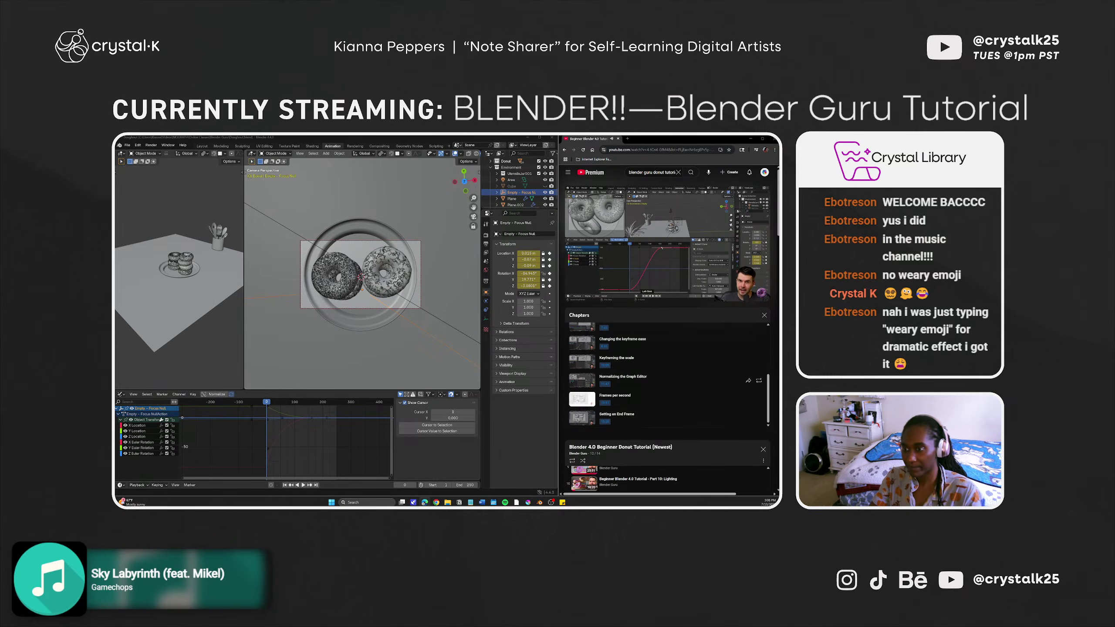
# Run through the camera move from frame 0 until the donuts are seen side-on, and return to frame 0.
pyautogui.moveTo(688, 241)
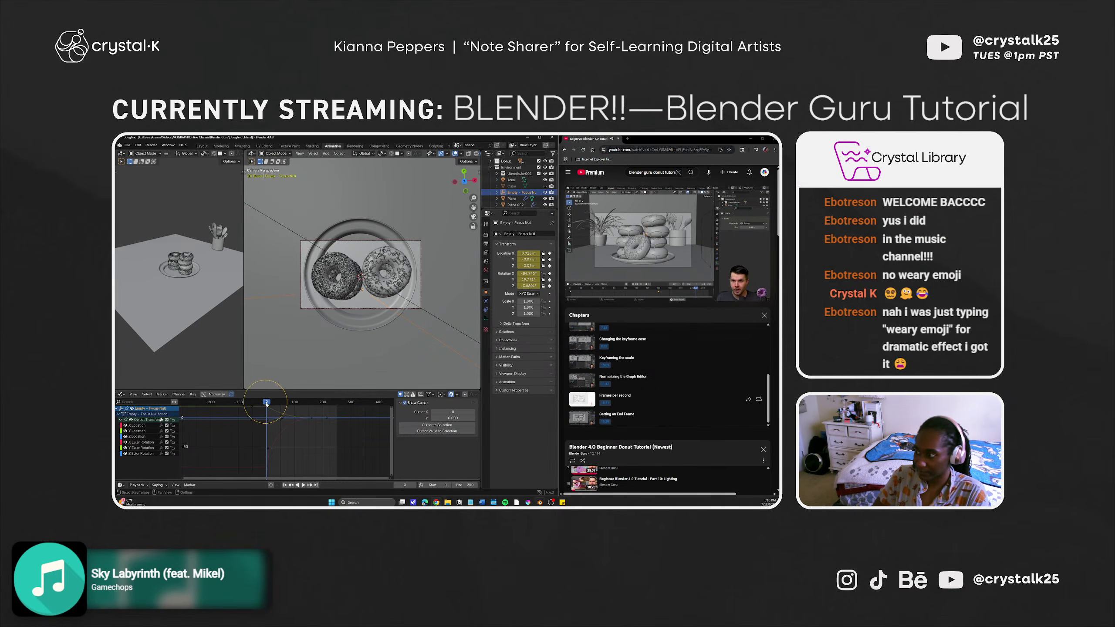
pyautogui.press('space')
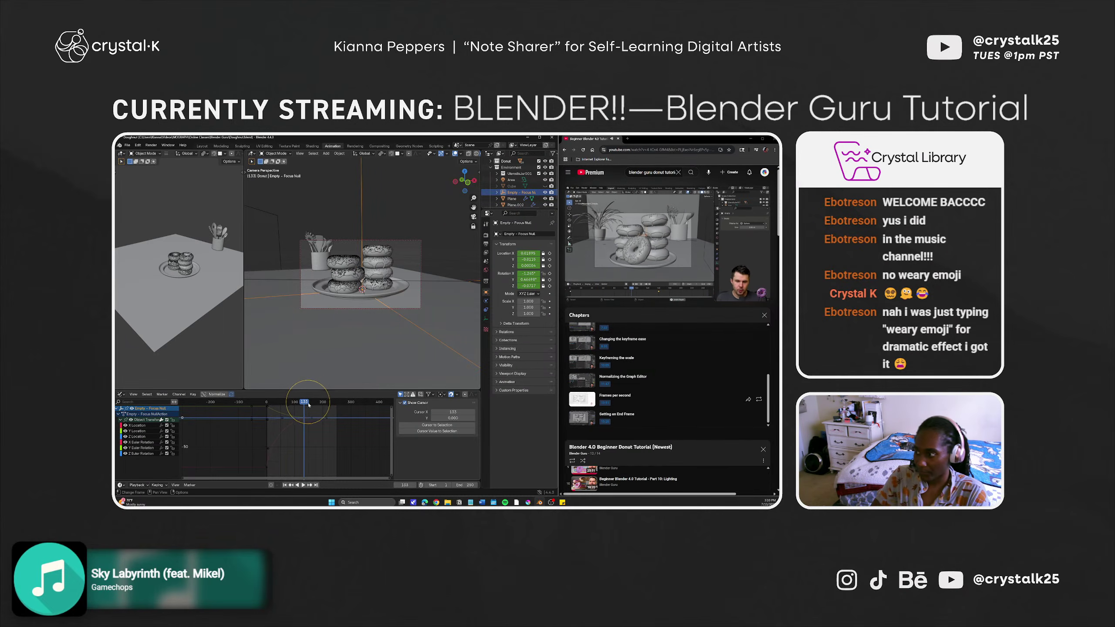
pyautogui.moveTo(304, 403); pyautogui.dragTo(266, 411)
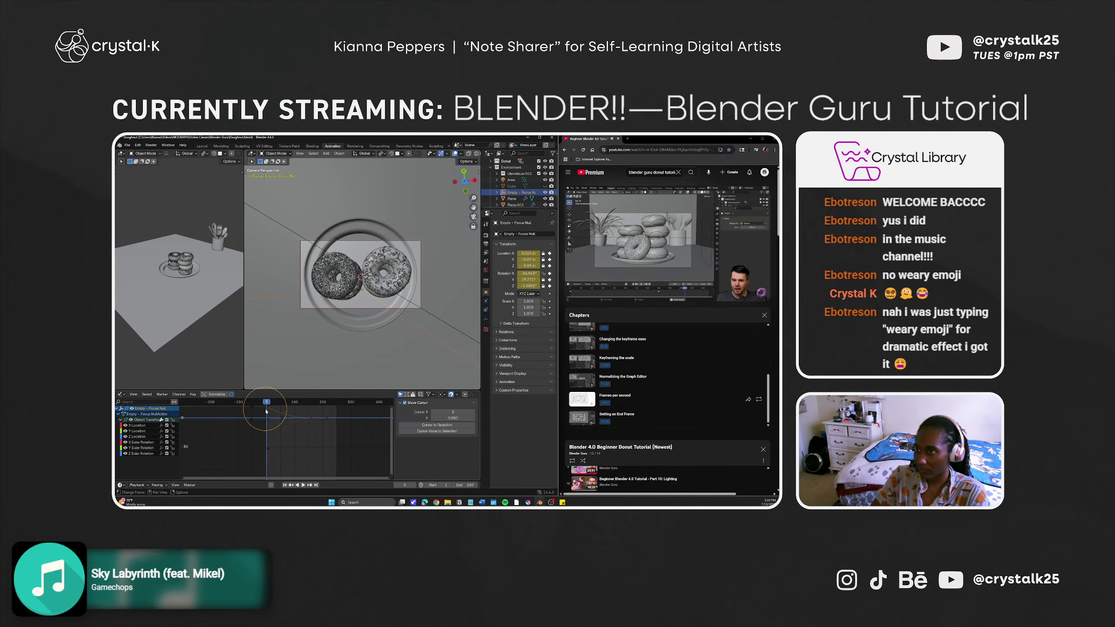
# Open the scene's output settings to examine the frame rate, and switch to the tutorial video in the browser.
pyautogui.click(485, 248)
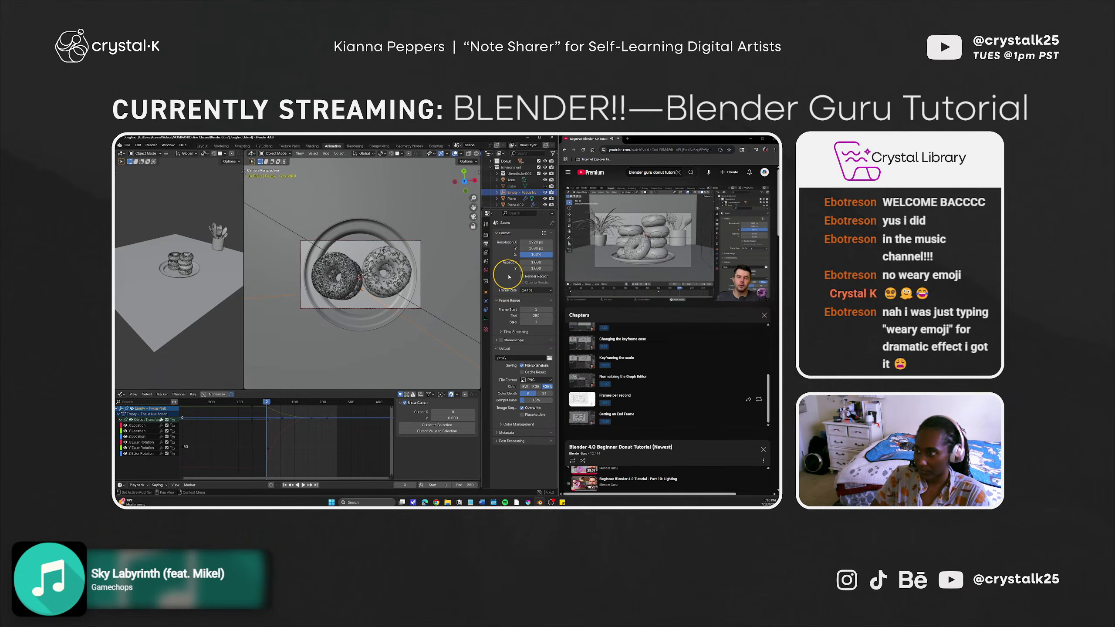
pyautogui.click(694, 298)
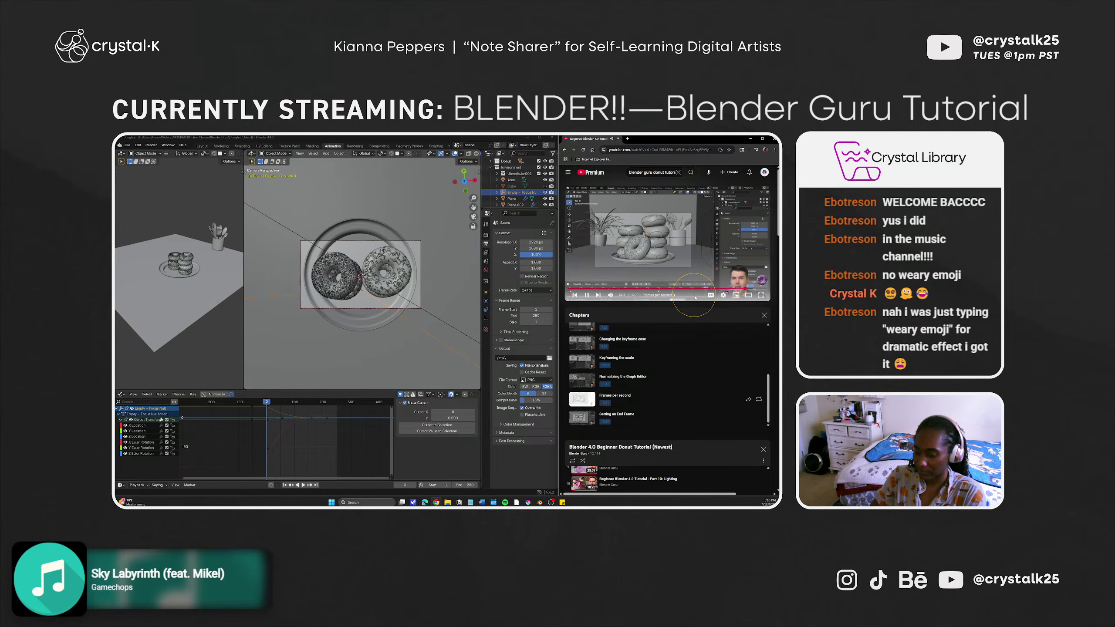
pyautogui.hotkey('shift', '.')
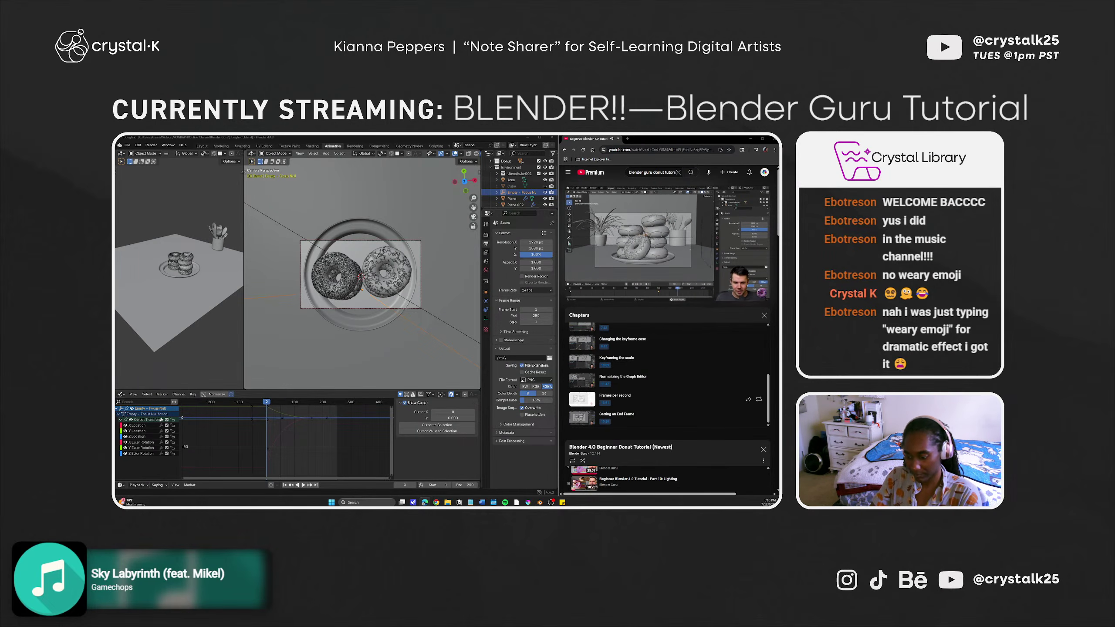
pyautogui.hotkey('shift', 'f')
pyautogui.hotkey('shift', 'p')
pyautogui.hotkey('shift', 's')
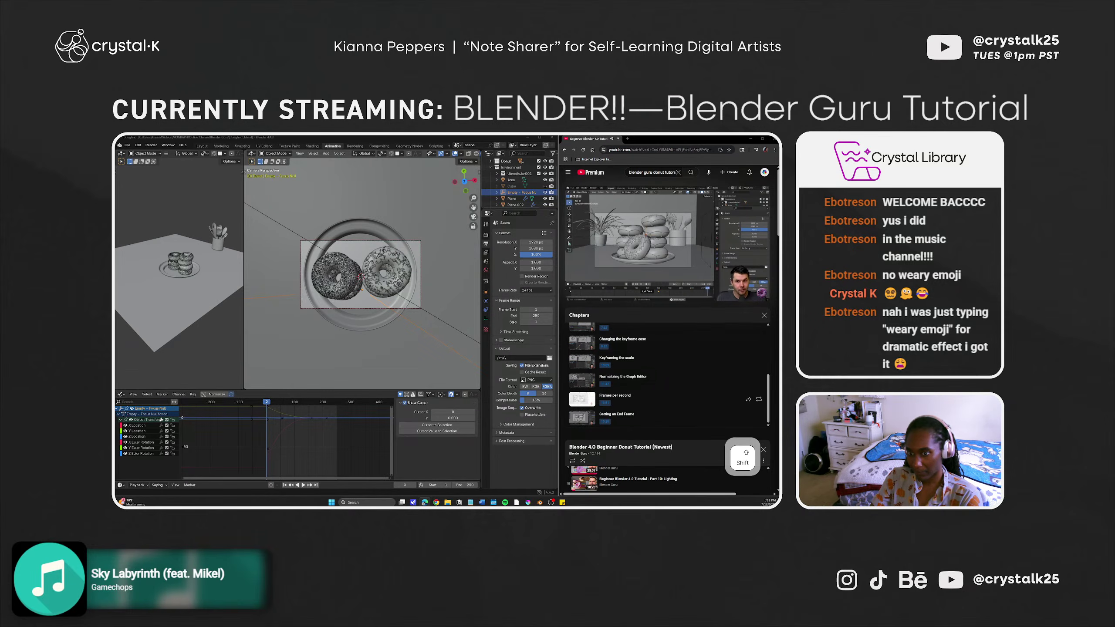
pyautogui.write('PF')
pyautogui.press('BackSpace')
pyautogui.write('B')
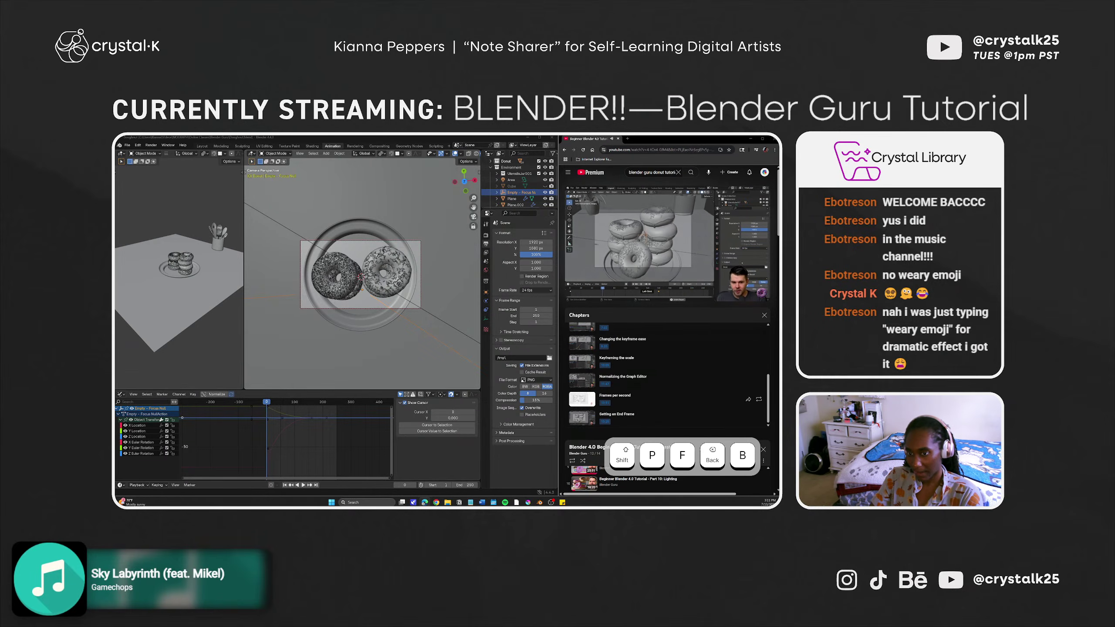
pyautogui.hotkey('ctrl', 'Right')
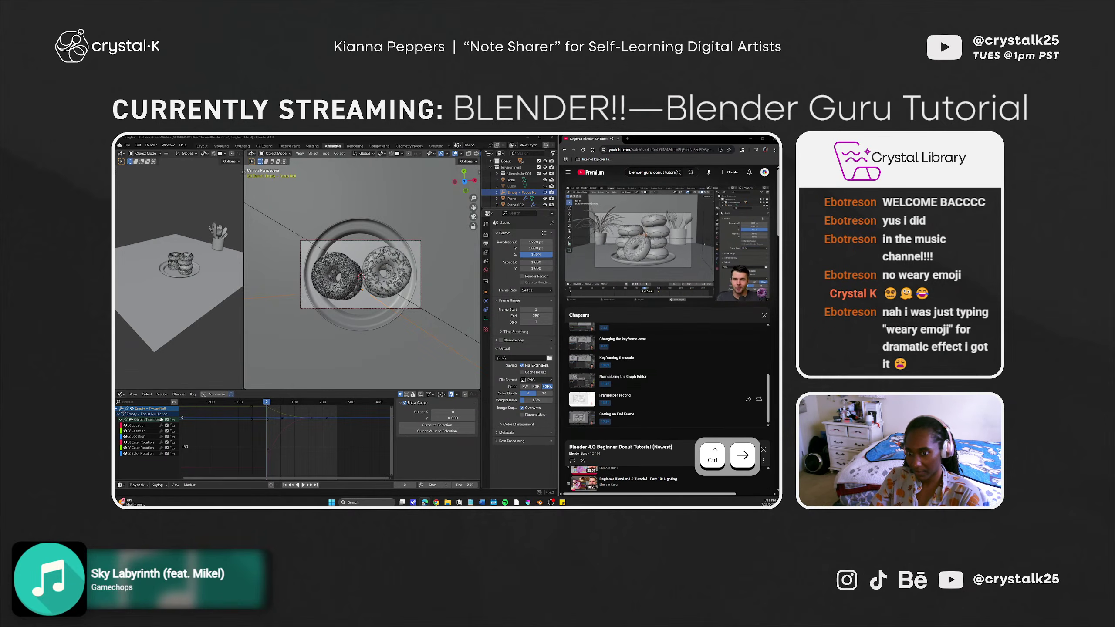
pyautogui.hotkey('shift', 'n')
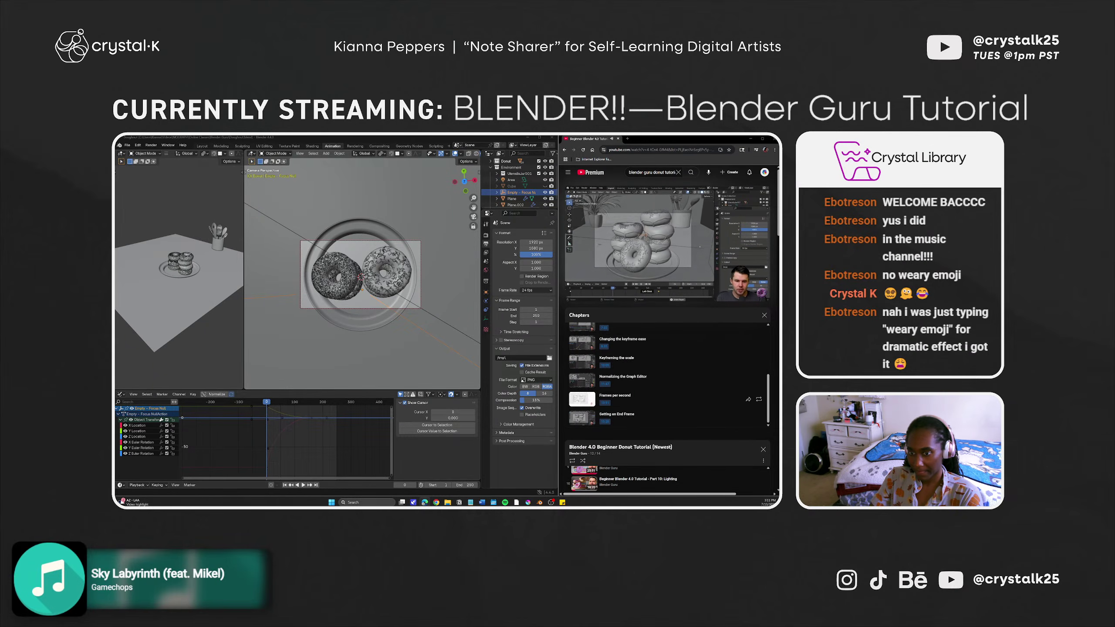
pyautogui.hotkey('shift', 'Right')
pyautogui.hotkey('shift', 's')
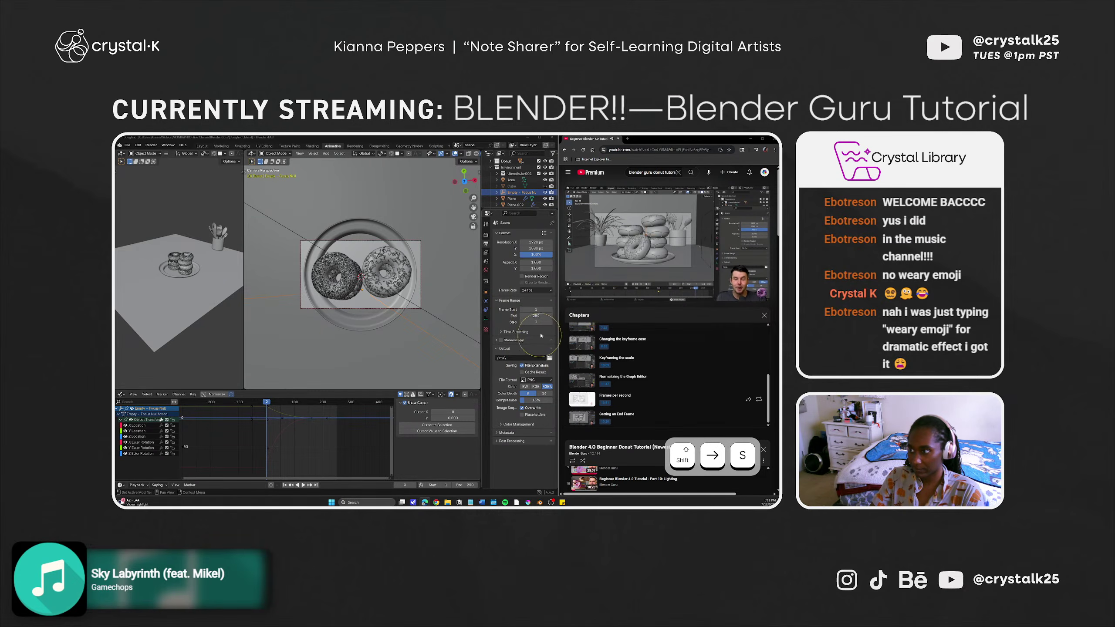
# Set the scene's output frame rate to 30 fps.
pyautogui.click(536, 290)
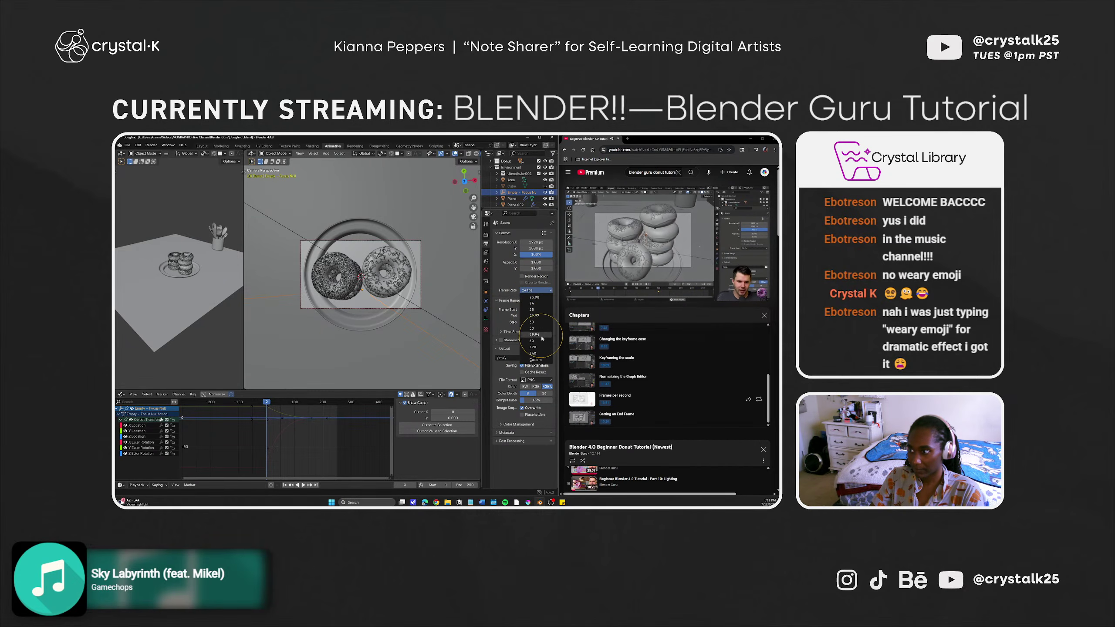
pyautogui.click(532, 322)
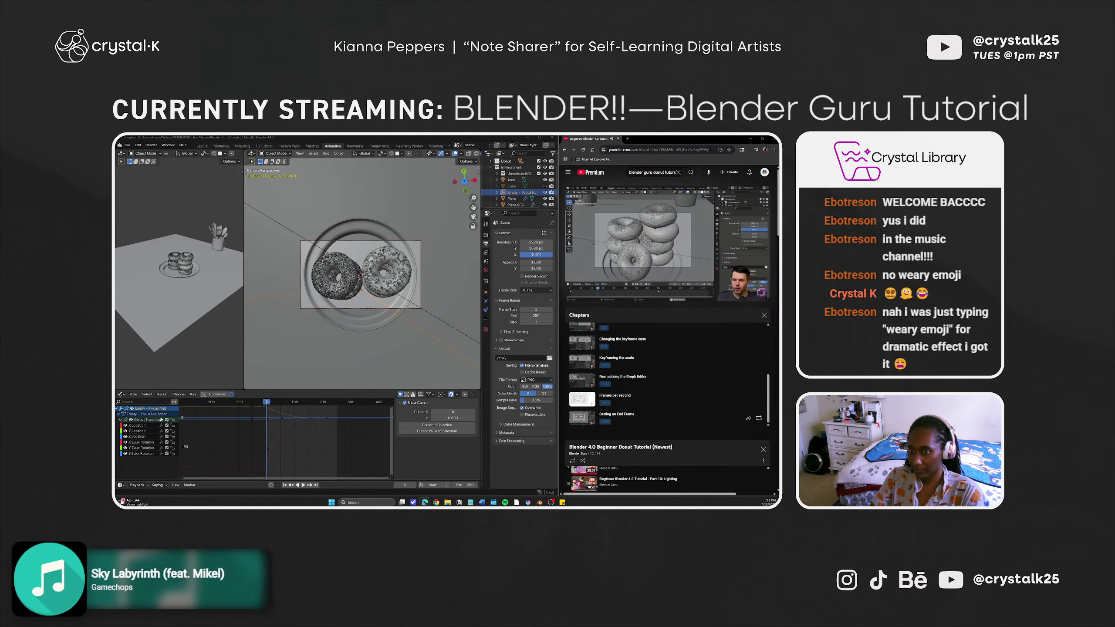
pyautogui.write('FPB')
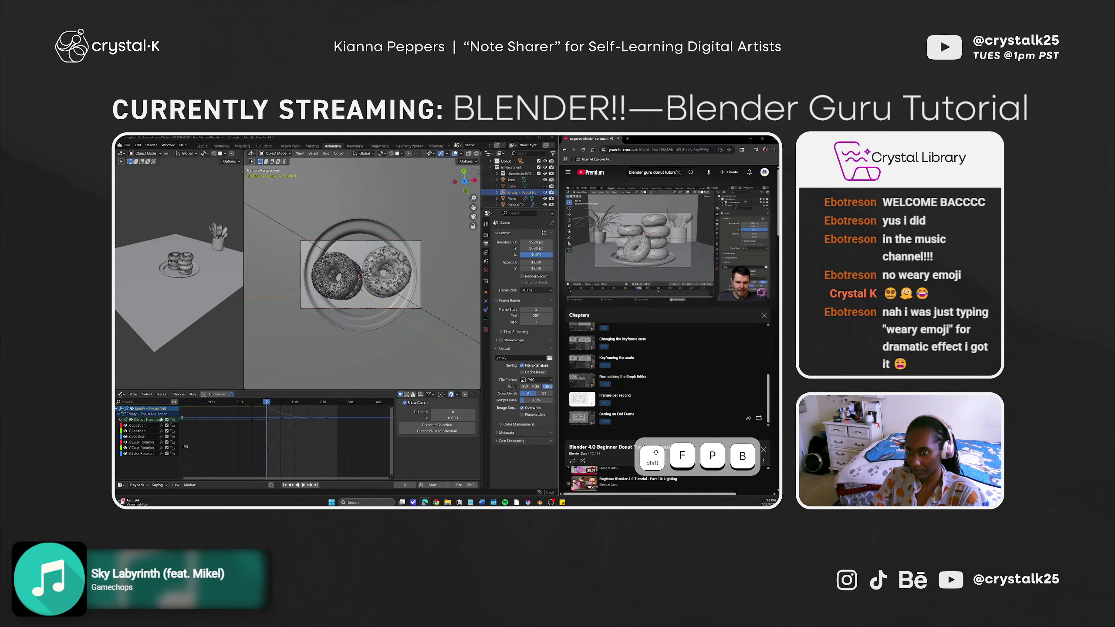
pyautogui.press('BackSpace')
pyautogui.write('S')
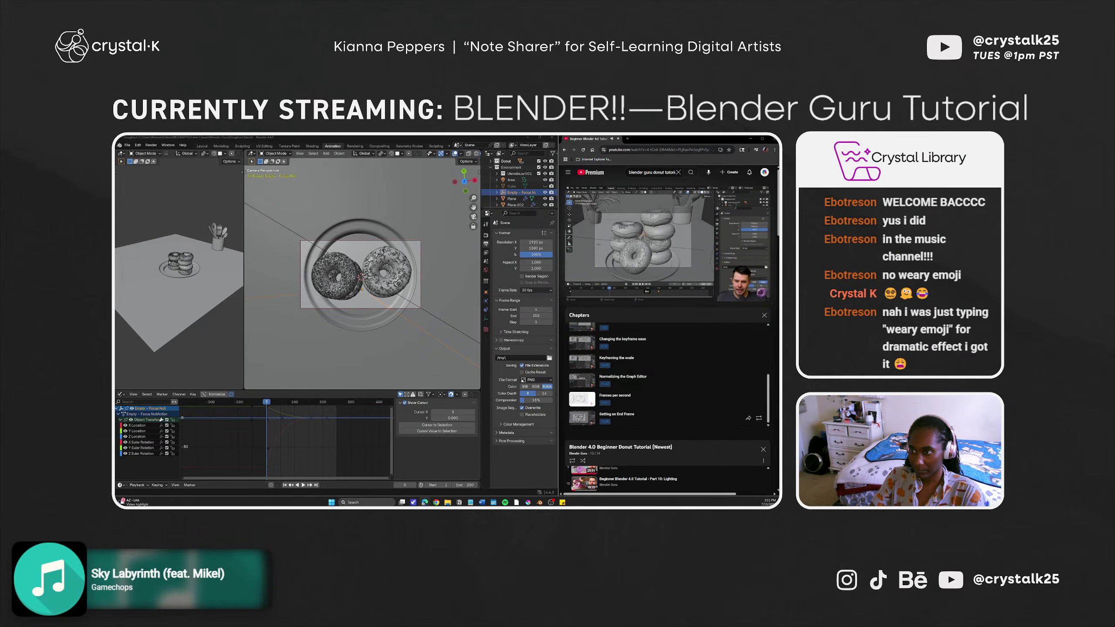
# Play the camera animation from frame 0 until the donuts are seen side-on, stop it, and return the playhead to frame 0.
pyautogui.press('space')
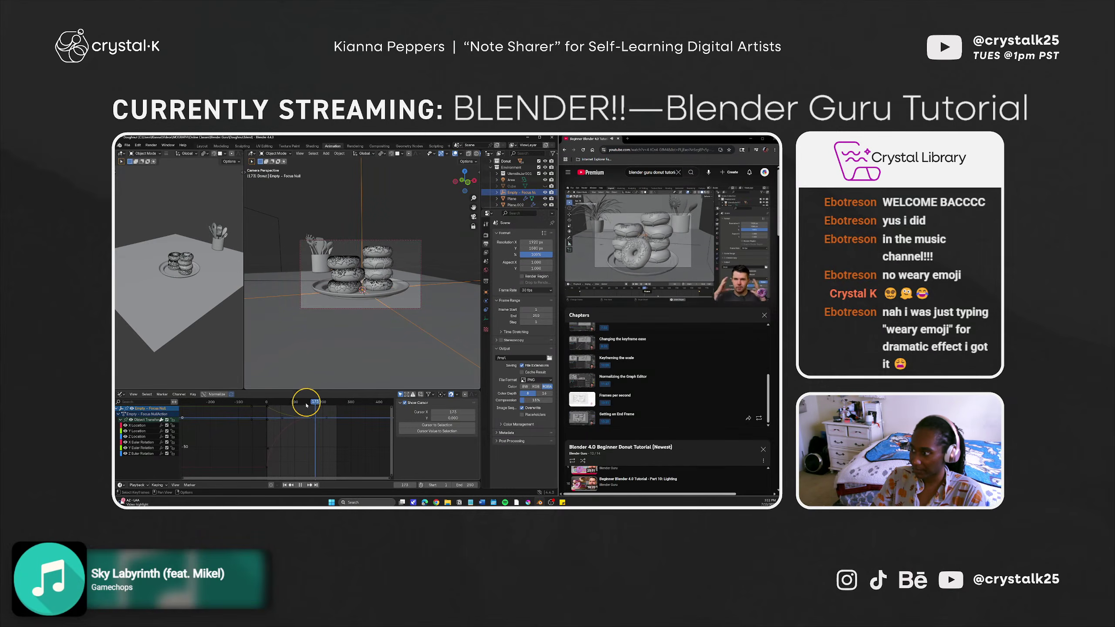
pyautogui.press('space')
pyautogui.moveTo(306, 404); pyautogui.dragTo(262, 406)
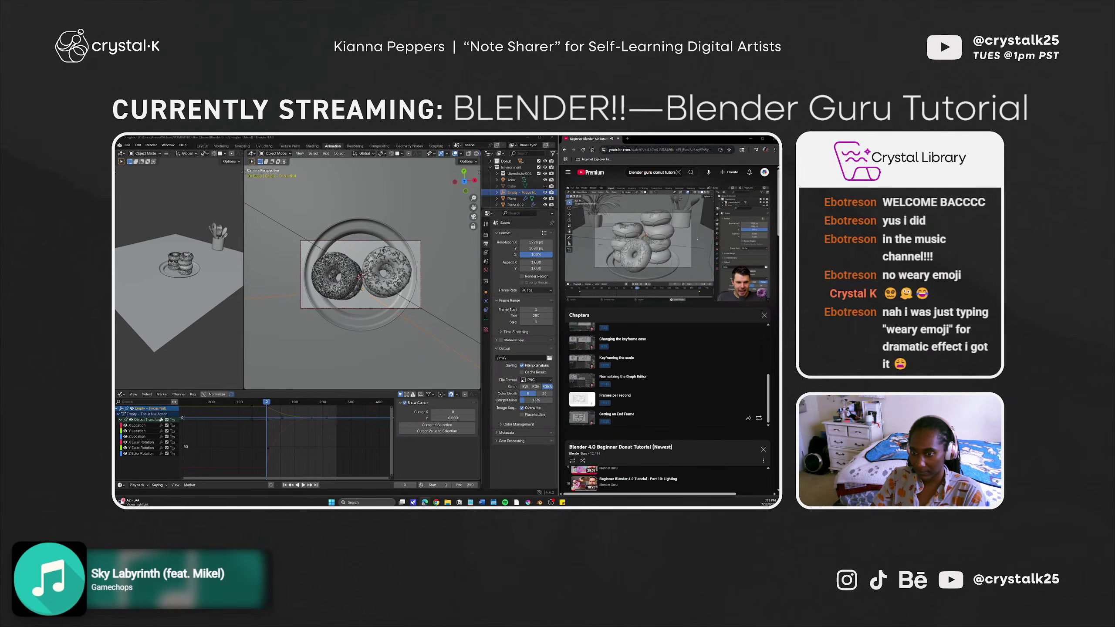
pyautogui.hotkey('shift', 'h')
pyautogui.hotkey('shift', 'r')
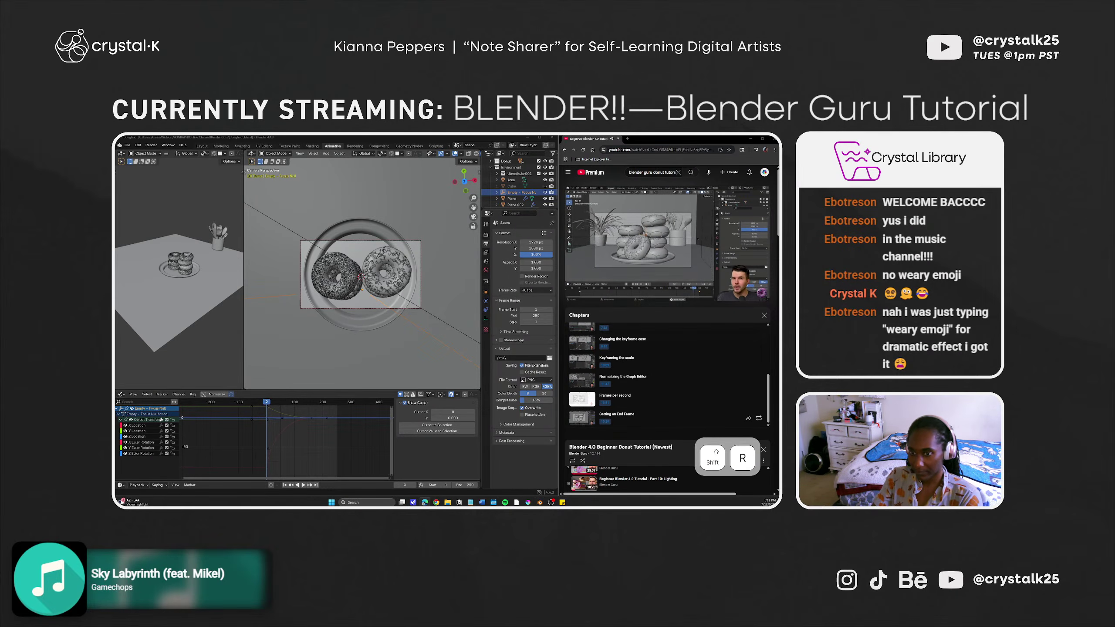
pyautogui.hotkey('shift', 'd')
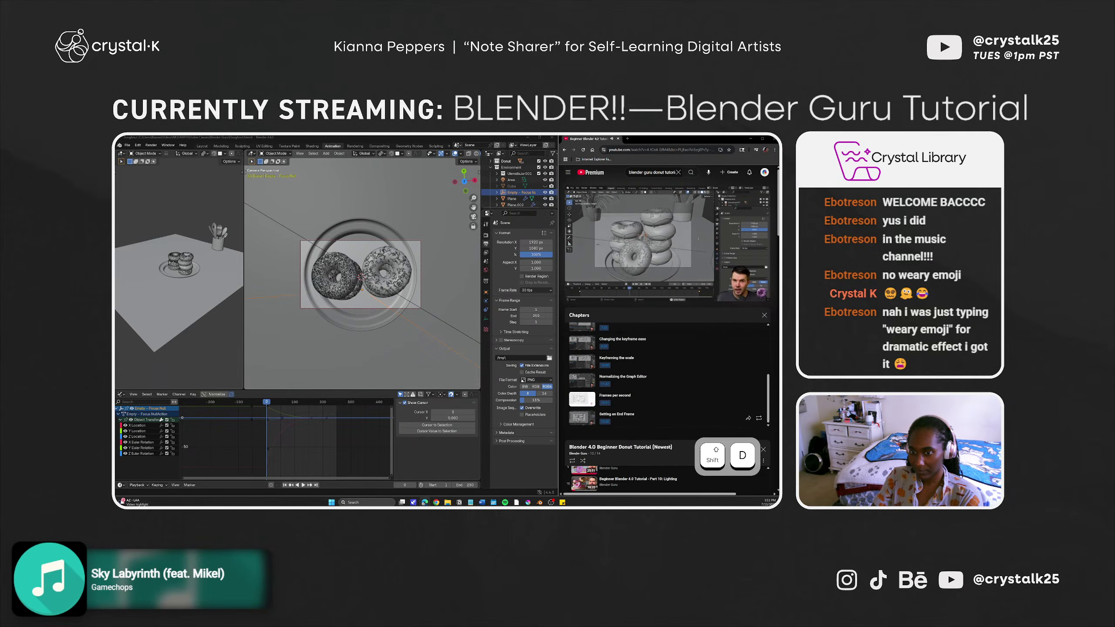
pyautogui.press('shift')
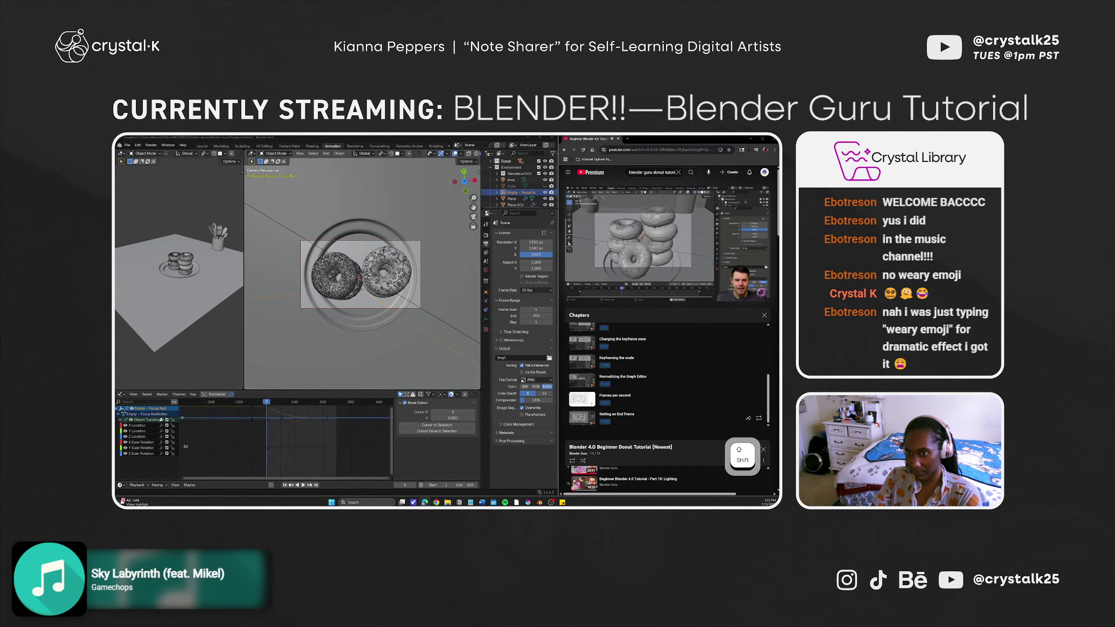
pyautogui.hotkey('shift', 'g')
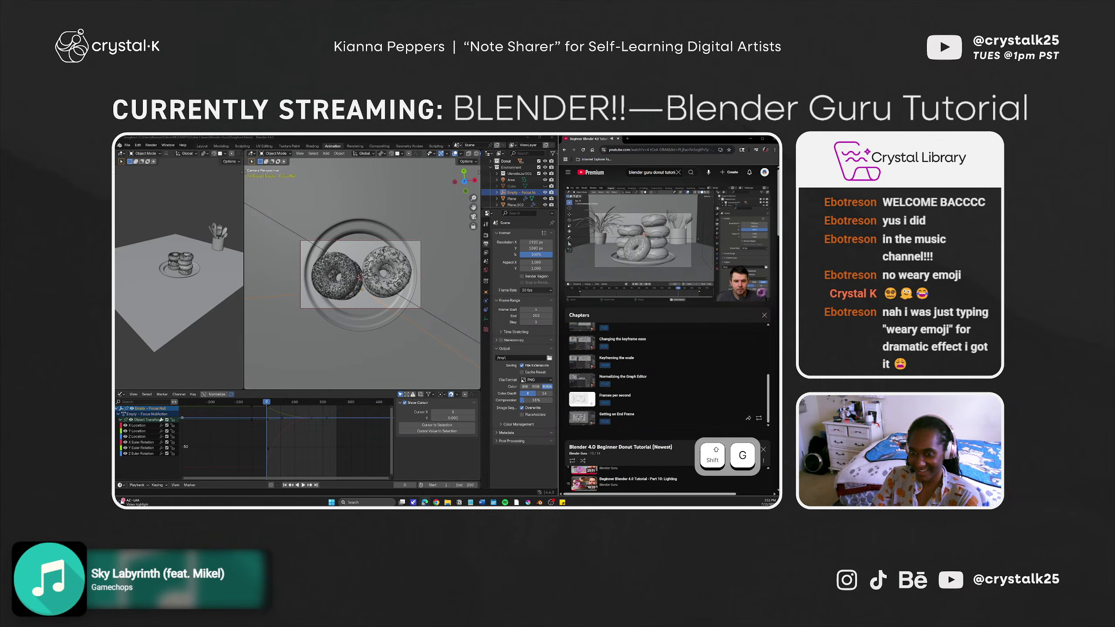
pyautogui.hotkey('ctrl', 'Left')
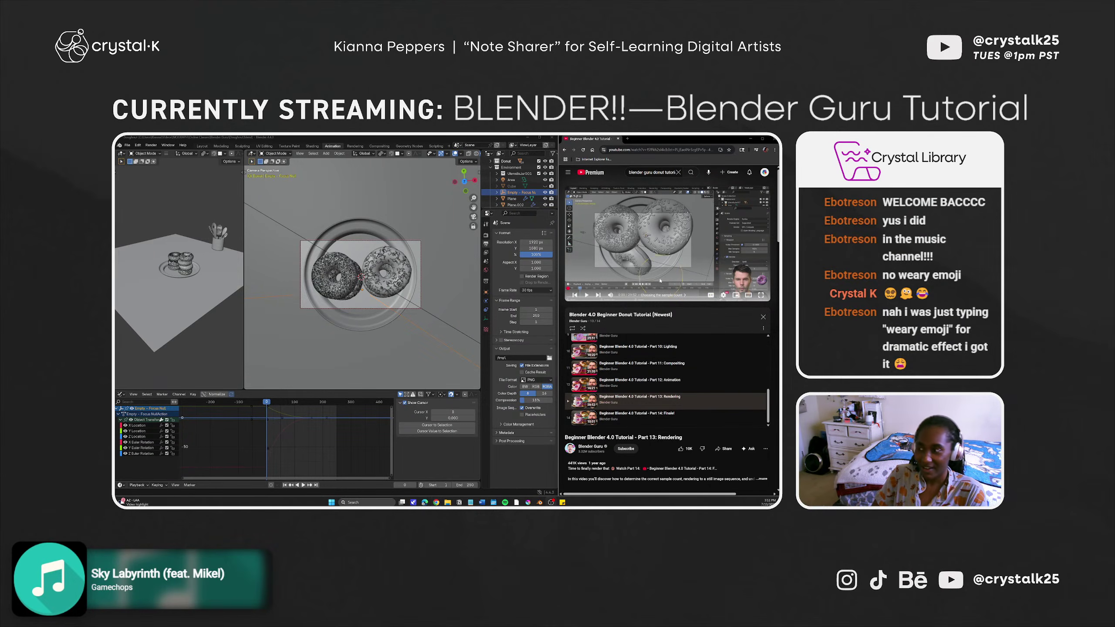
# Select the tabletop plane in the camera view and play the camera animation.
pyautogui.click(369, 356)
pyautogui.press('space')
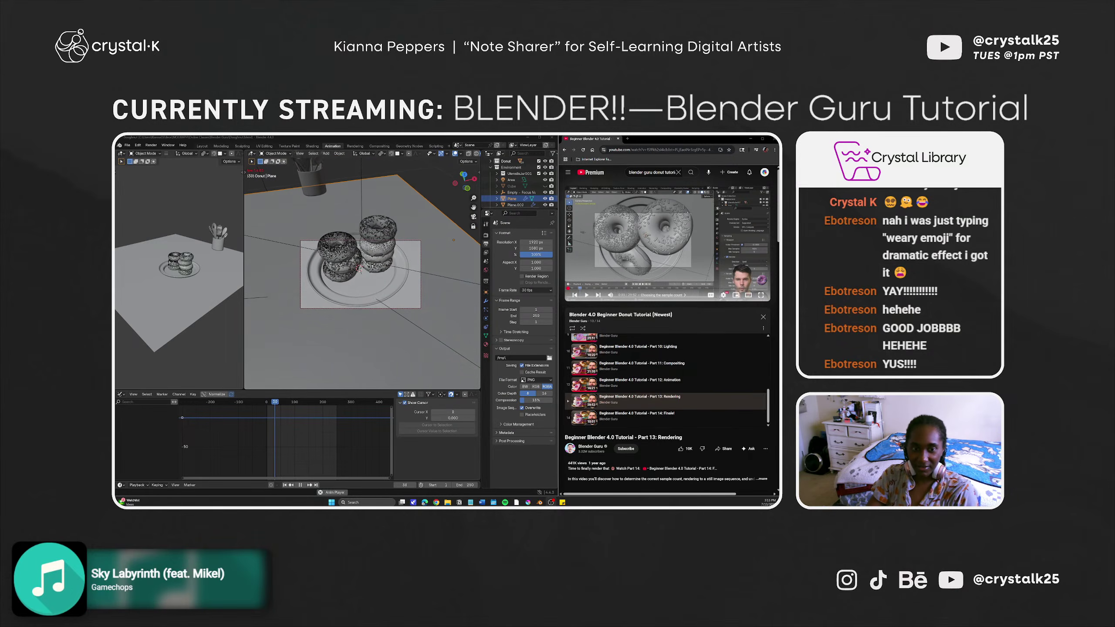
pyautogui.hotkey('shift', 'm')
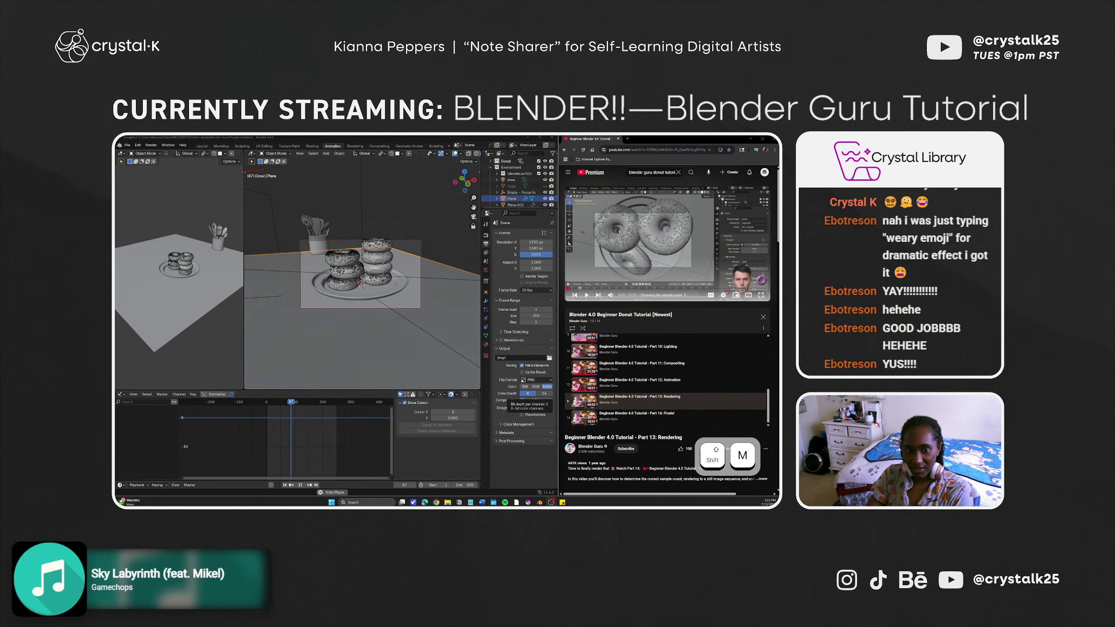
pyautogui.press('BackSpace')
pyautogui.hotkey('shift', 'n')
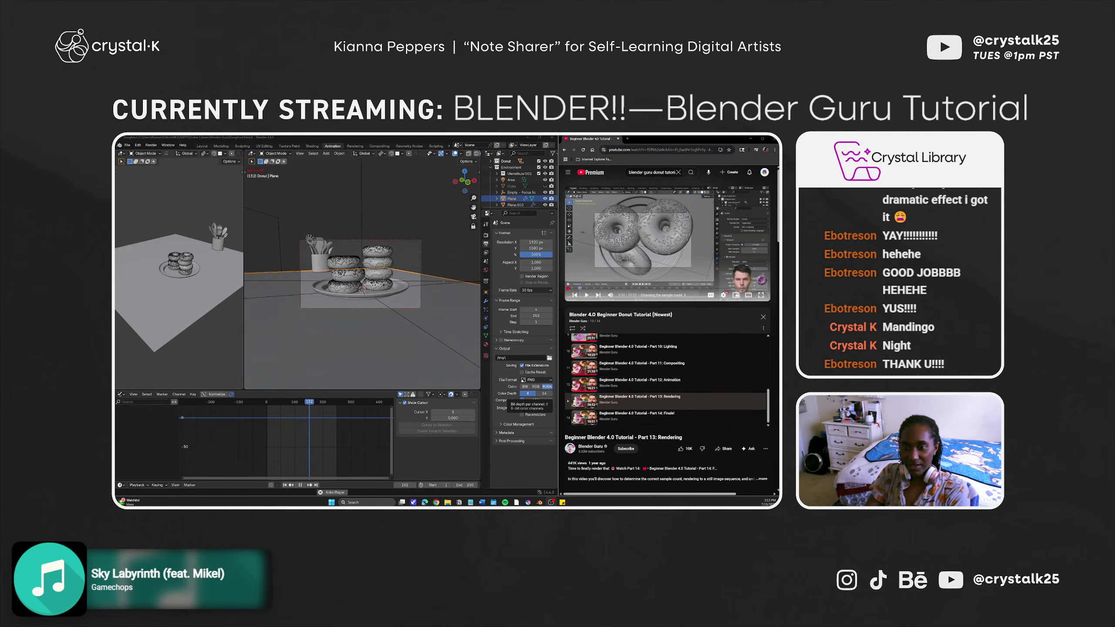
pyautogui.hotkey('shift', 'm')
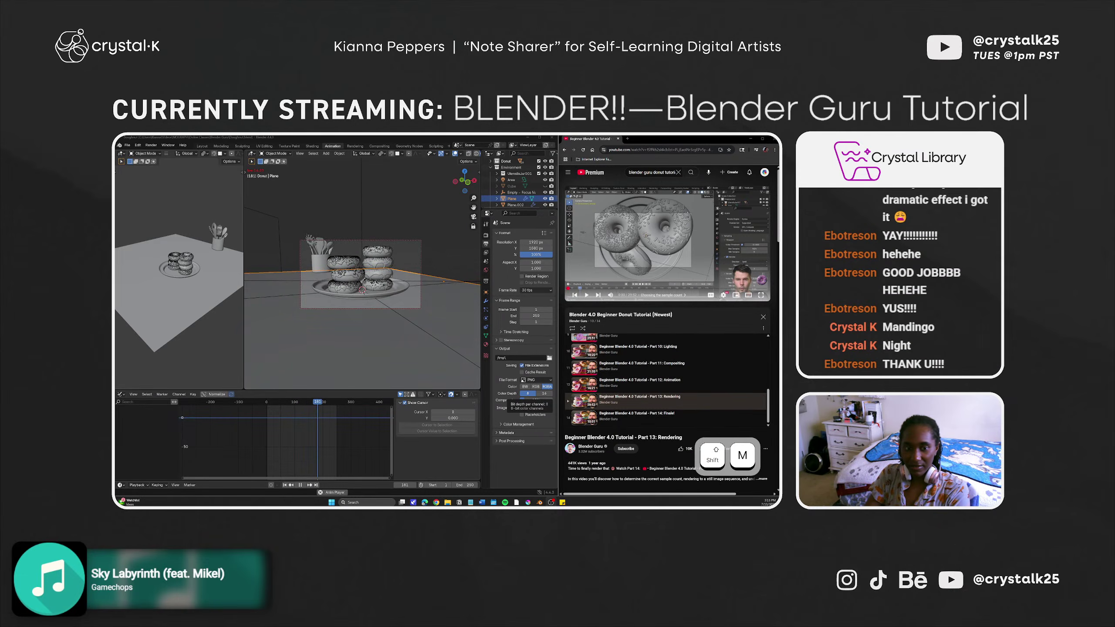
pyautogui.hotkey('shift', 'd')
pyautogui.hotkey('shift', 's')
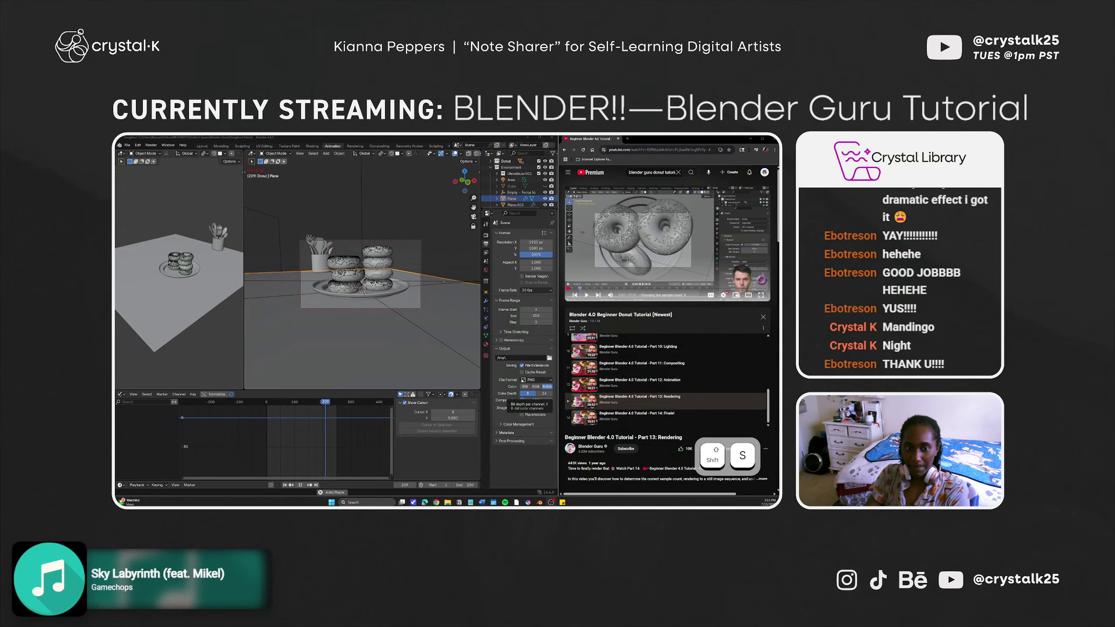
pyautogui.hotkey('shift', 'i')
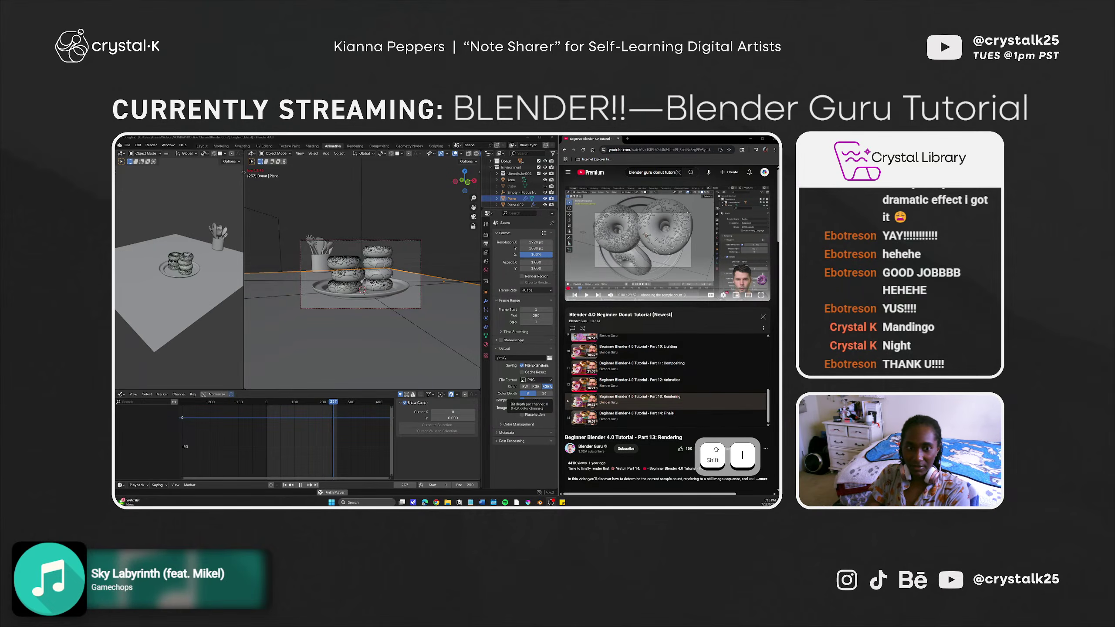